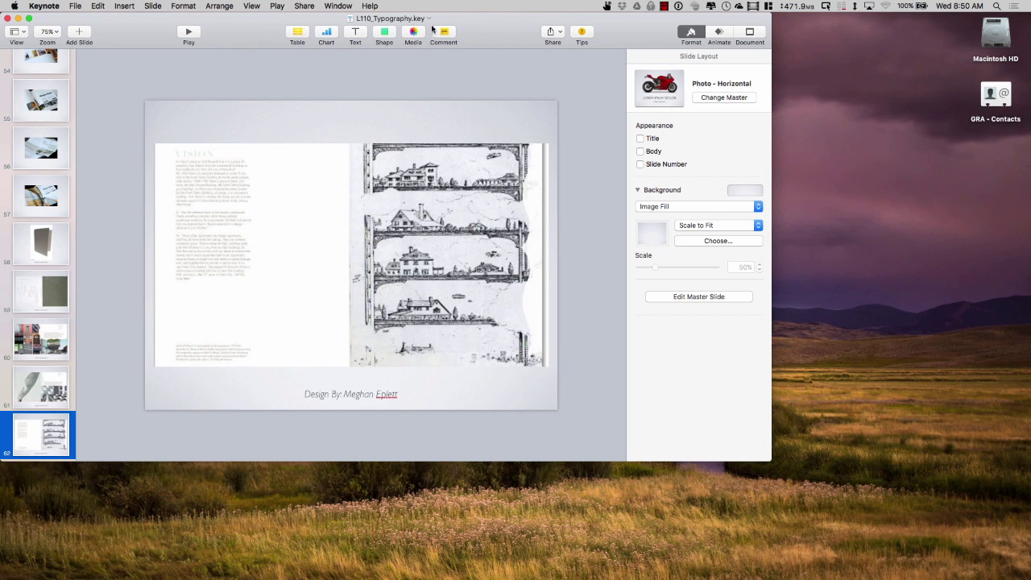
- Leave Keynote and bring up the Adobe InDesign CS6 Welcome screen
{"action": "left_click", "coordinate": [664, 6]}
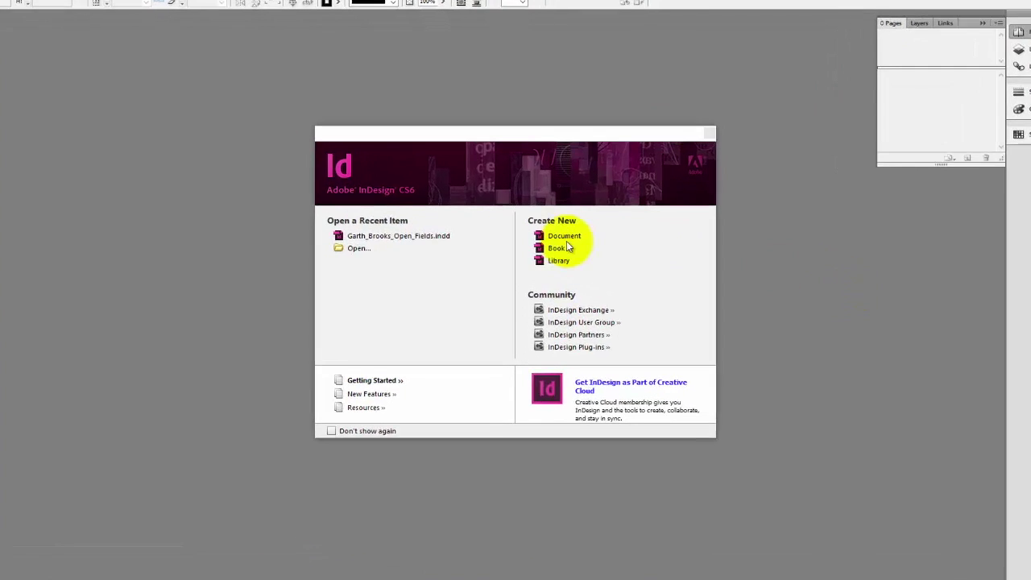
- Create Untitled-1 as a single Letter page in portrait orientation
{"action": "left_click", "coordinate": [558, 235]}
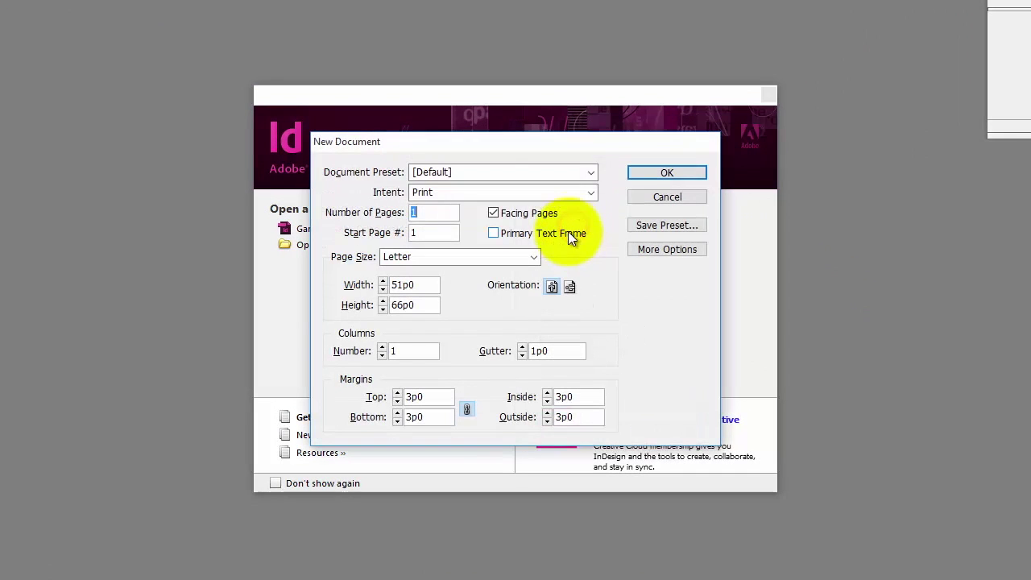
{"action": "left_click", "coordinate": [552, 287]}
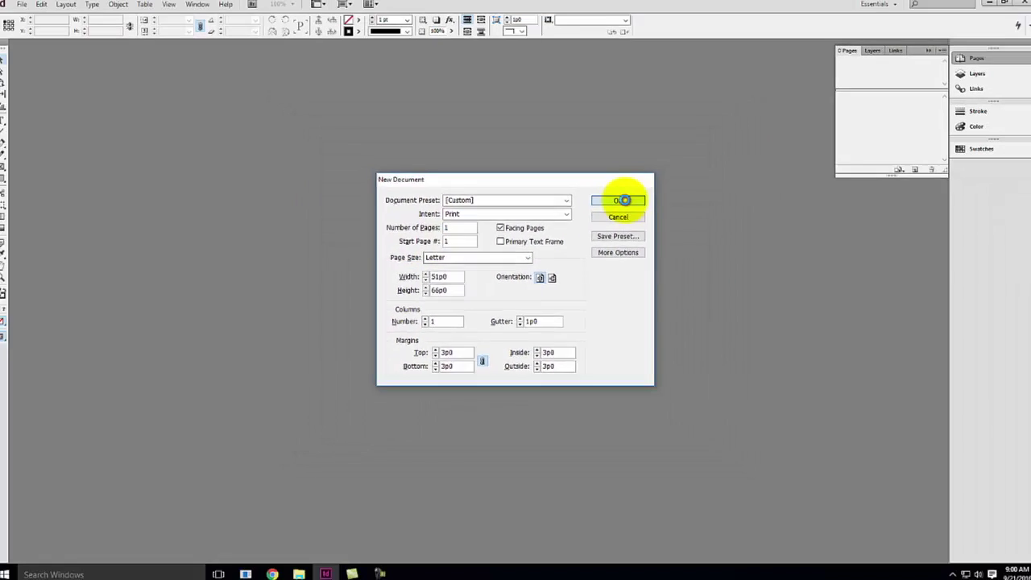
{"action": "left_click", "coordinate": [667, 173]}
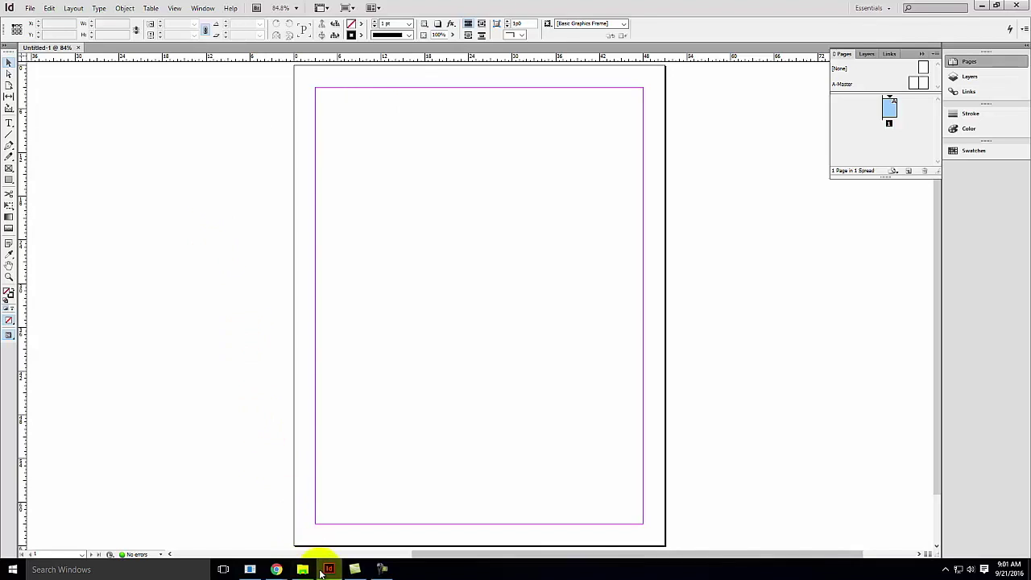
- Bring up the typography lecture PDF, then the Chrome browser window
{"action": "mouse_move", "coordinate": [330, 568]}
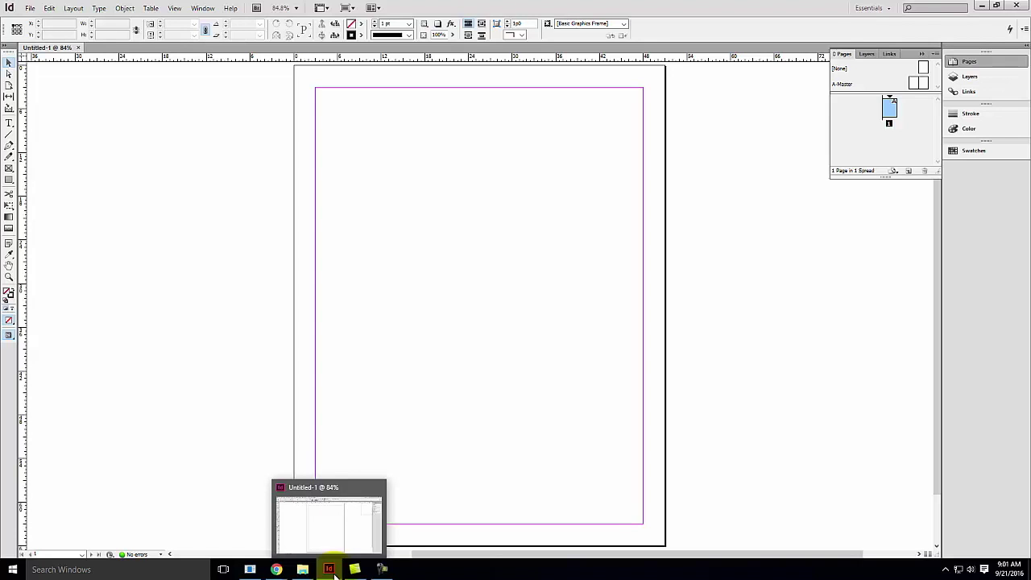
{"action": "mouse_move", "coordinate": [281, 574]}
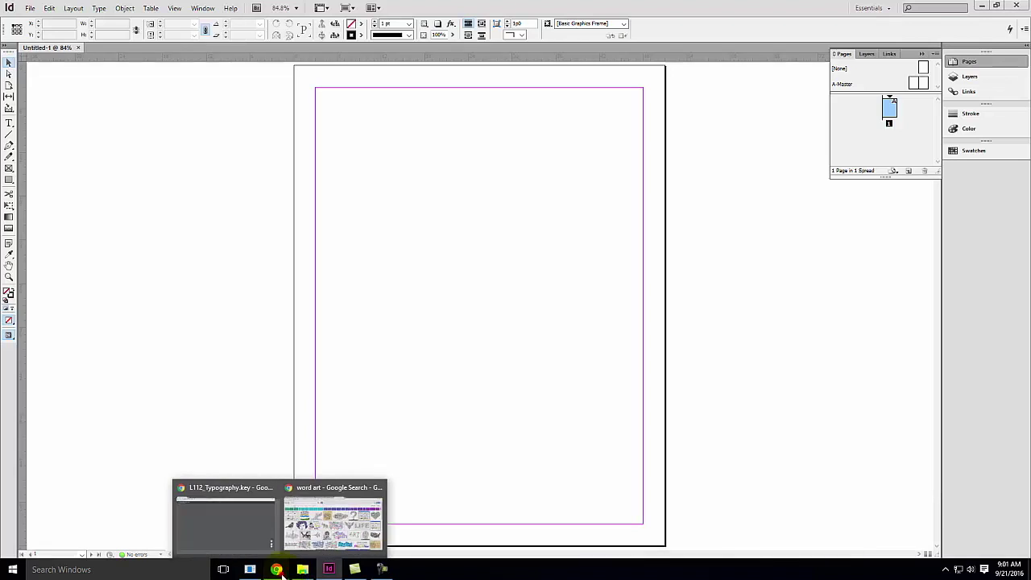
{"action": "left_click", "coordinate": [212, 522]}
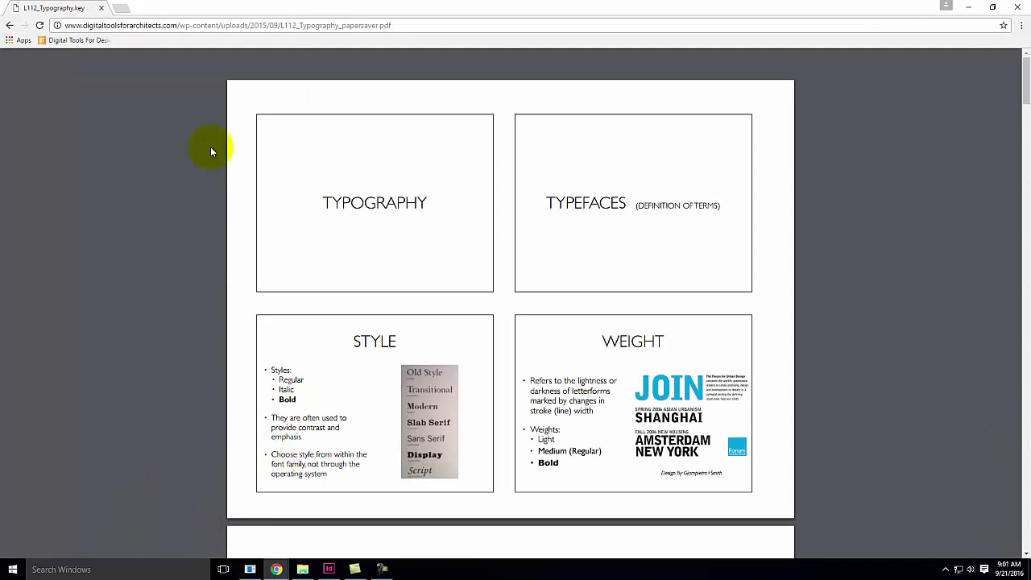
{"action": "mouse_move", "coordinate": [278, 570]}
{"action": "left_click", "coordinate": [294, 543]}
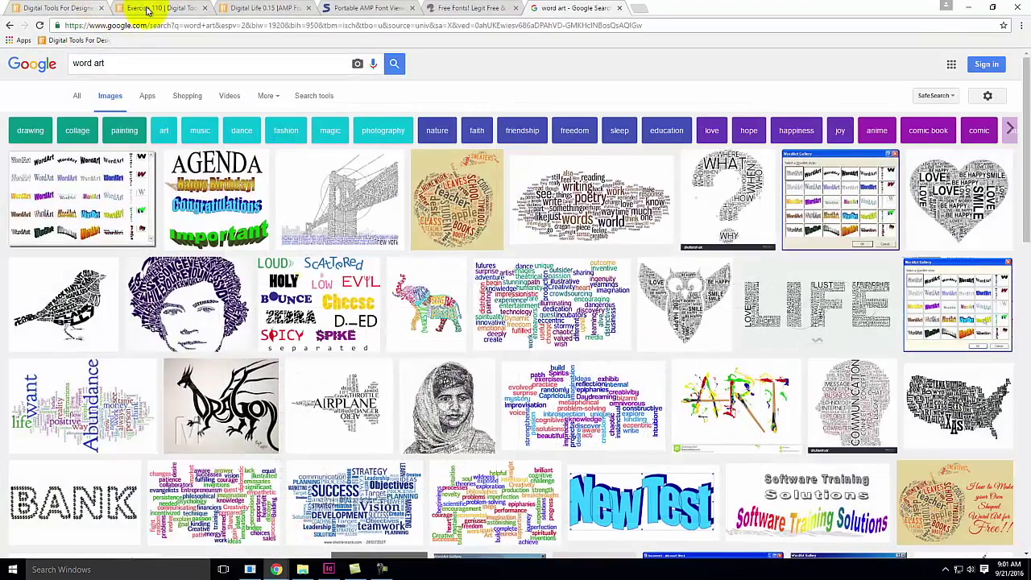
- On the Exercise 110 page, download the Vitruvius Chapter I Word file
{"action": "left_click", "coordinate": [159, 10]}
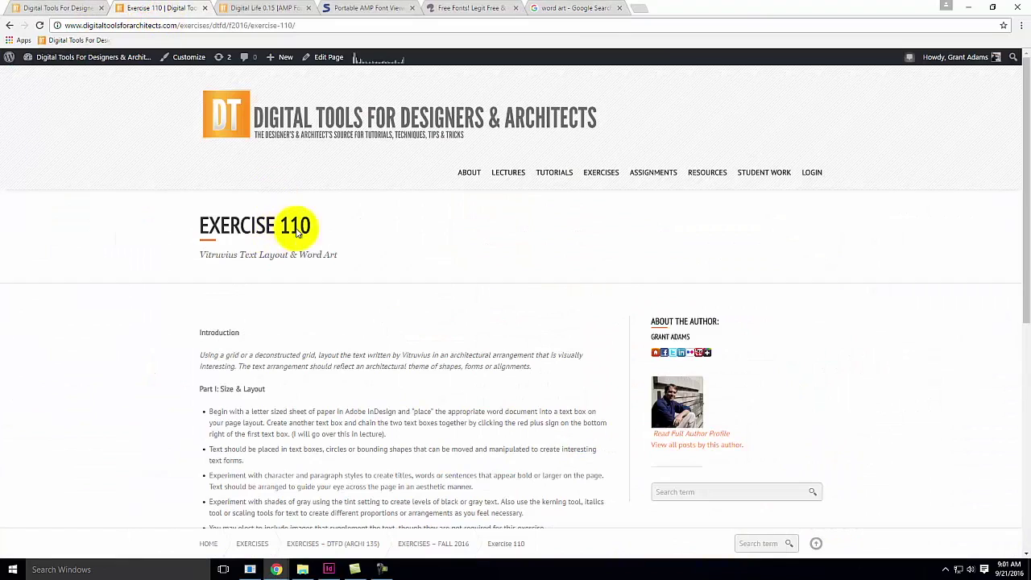
{"action": "scroll", "coordinate": [344, 239], "scroll_direction": "down", "scroll_amount": 1}
{"action": "scroll", "coordinate": [344, 239], "scroll_direction": "down", "scroll_amount": 4}
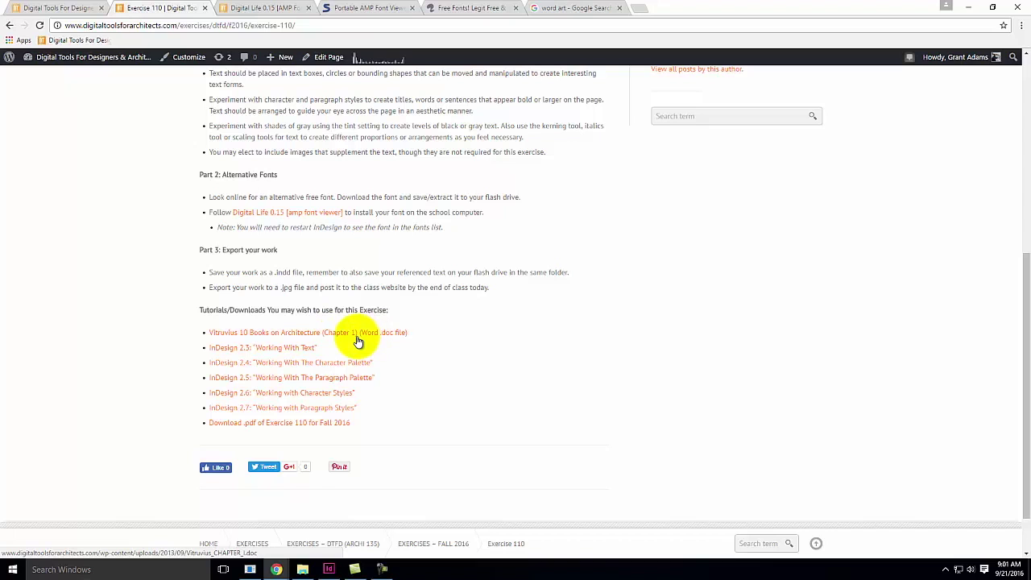
{"action": "left_click", "coordinate": [347, 338]}
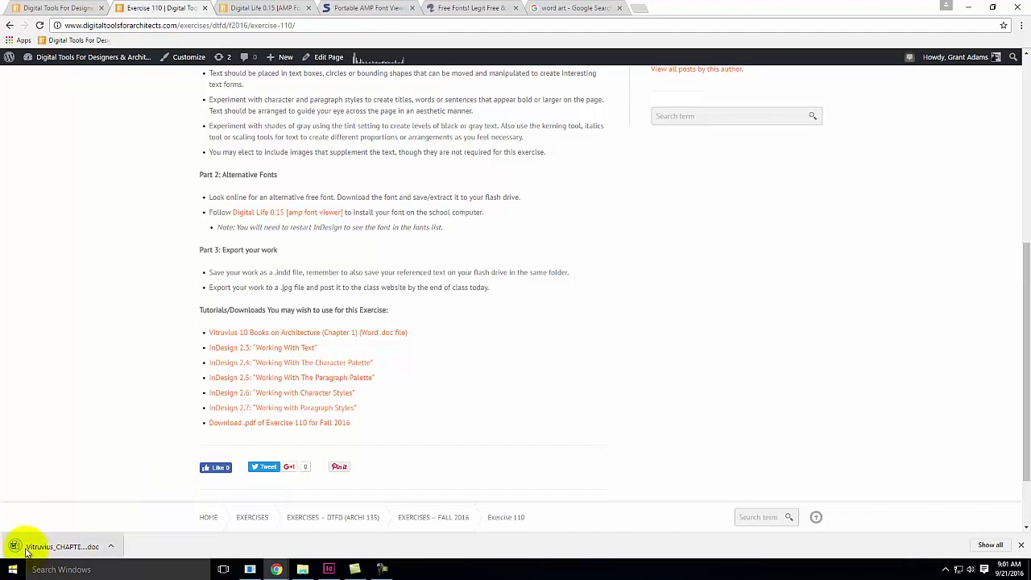
- Show the downloaded Vitruvius_CHAPTER_I file in its folder and copy it
{"action": "left_click", "coordinate": [113, 551]}
{"action": "left_click", "coordinate": [130, 510]}
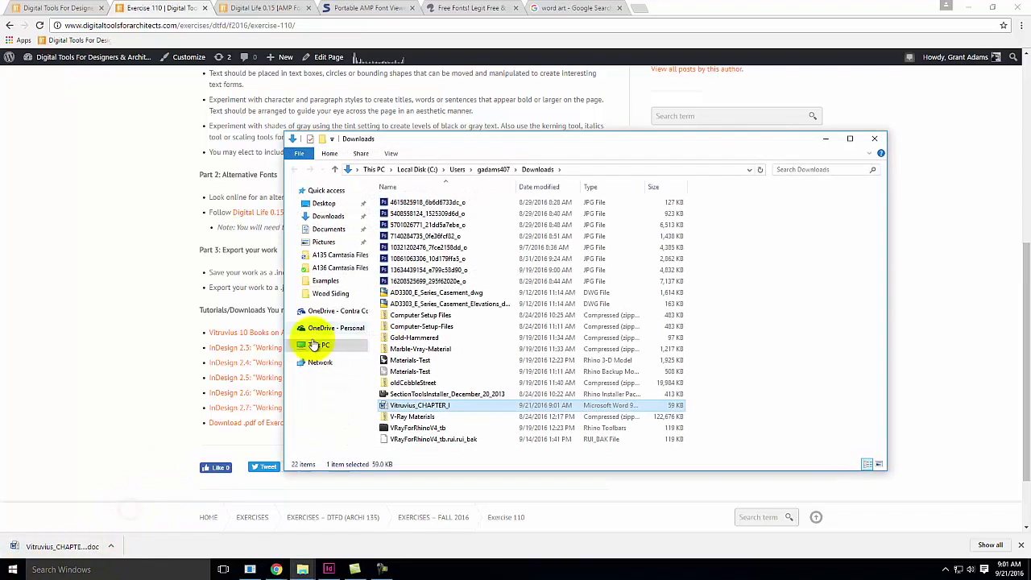
{"action": "right_click", "coordinate": [407, 406]}
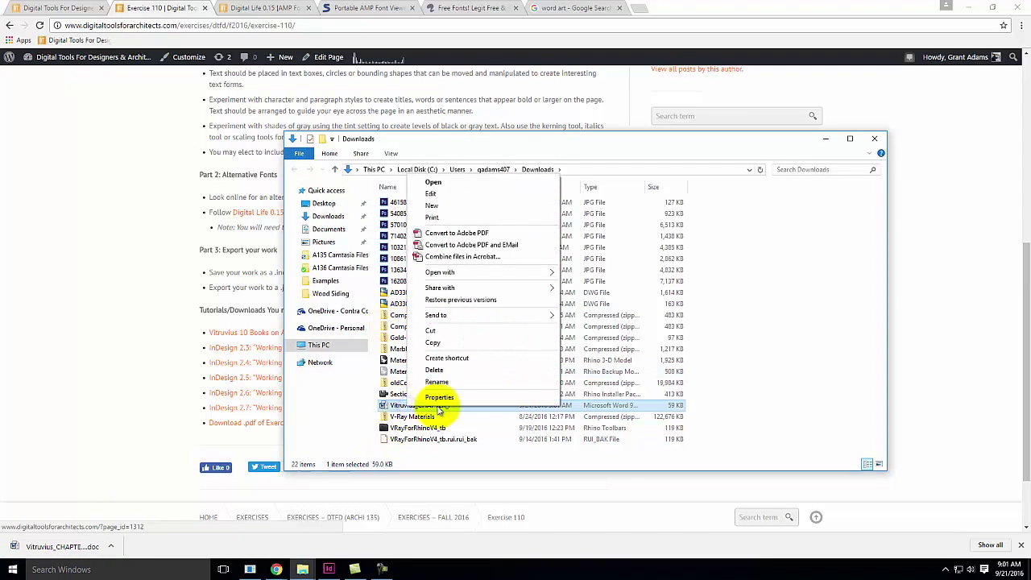
{"action": "left_click", "coordinate": [442, 345]}
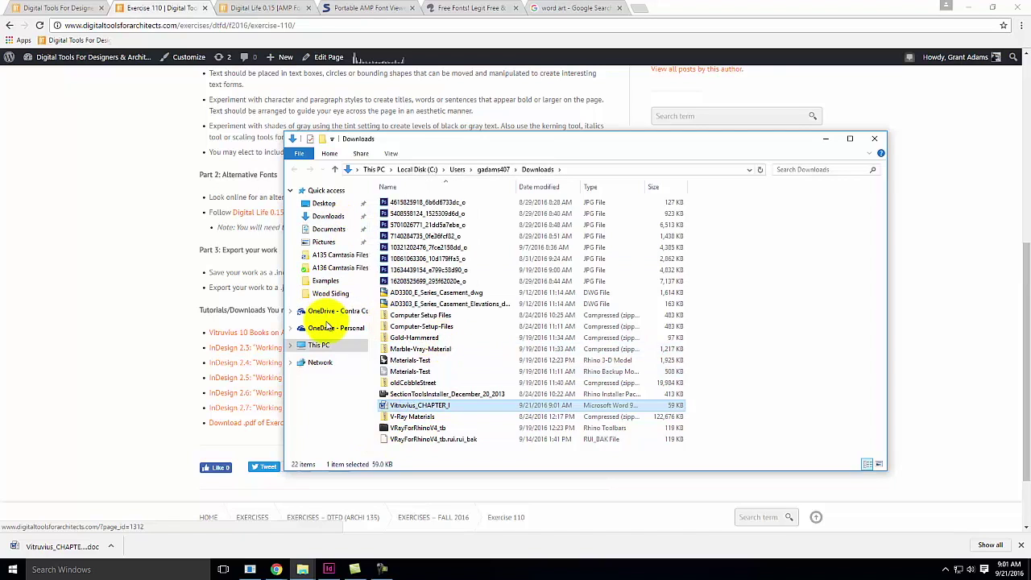
- Open OneDrive - Personal > Live Demonstrations > Live - A135 Exercises > Ex110
{"action": "left_click", "coordinate": [330, 331]}
{"action": "double_click", "coordinate": [410, 203]}
{"action": "double_click", "coordinate": [437, 202]}
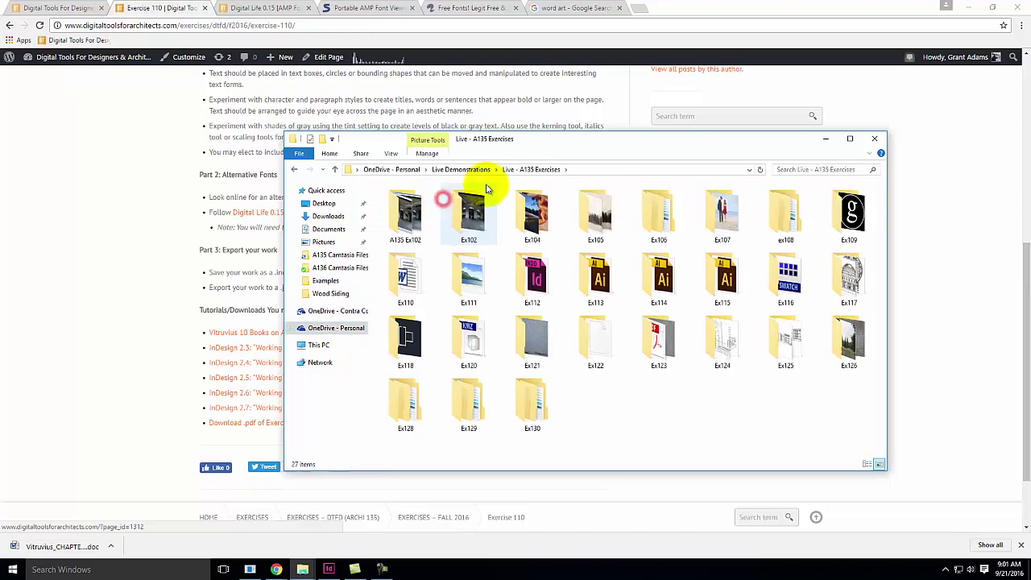
{"action": "double_click", "coordinate": [401, 275]}
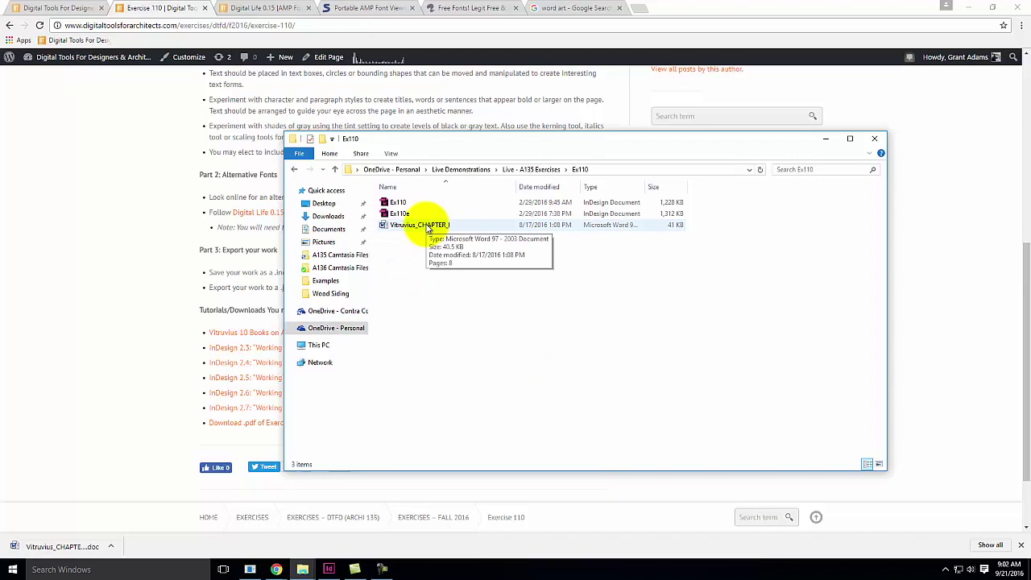
{"action": "left_click", "coordinate": [461, 310]}
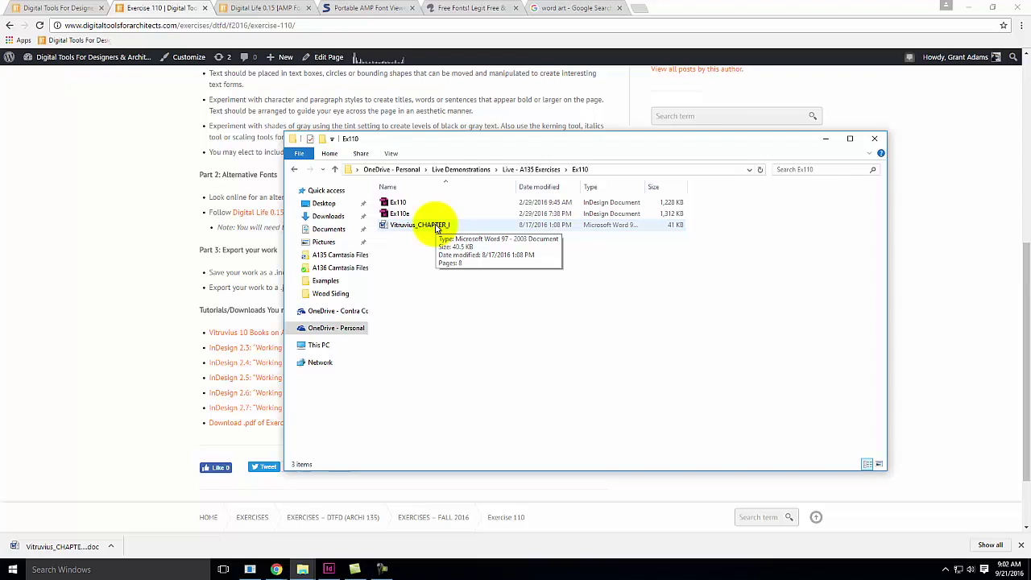
{"action": "left_click", "coordinate": [973, 8]}
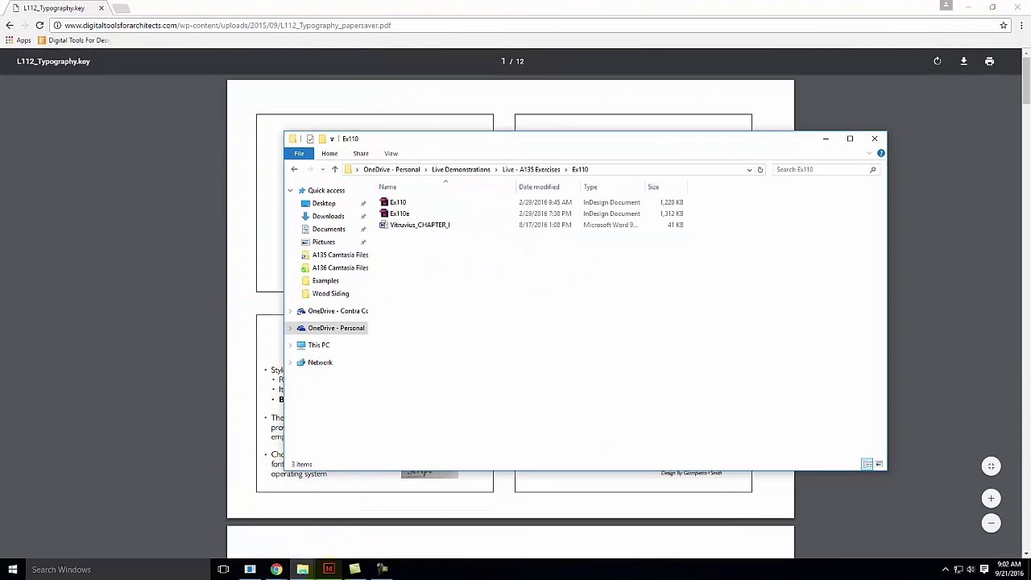
- Draw a trial text frame near the page top, then delete it
{"action": "left_click", "coordinate": [328, 568]}
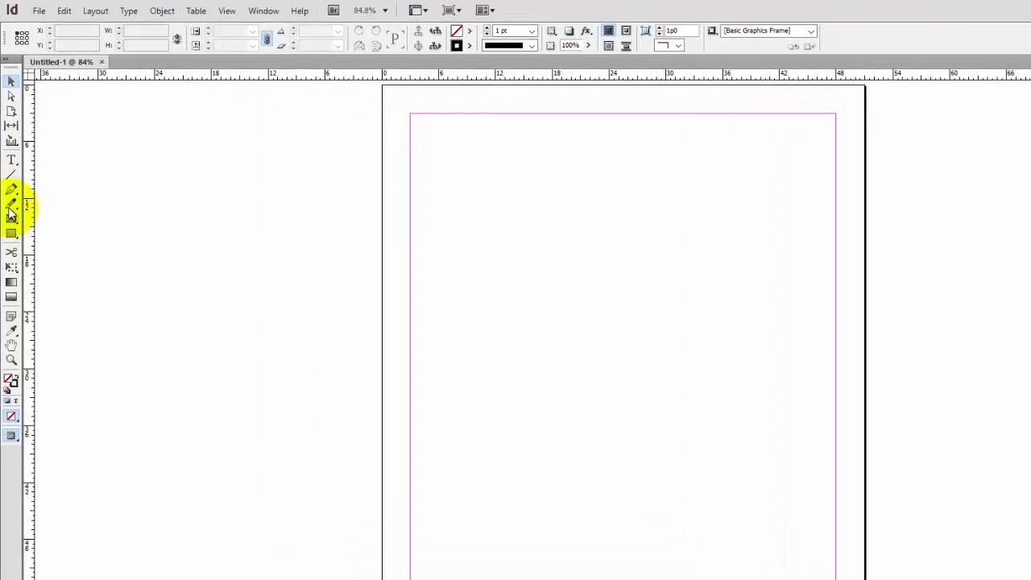
{"action": "left_click", "coordinate": [13, 185]}
{"action": "left_click_drag", "start_coordinate": [523, 176], "coordinate": [725, 326]}
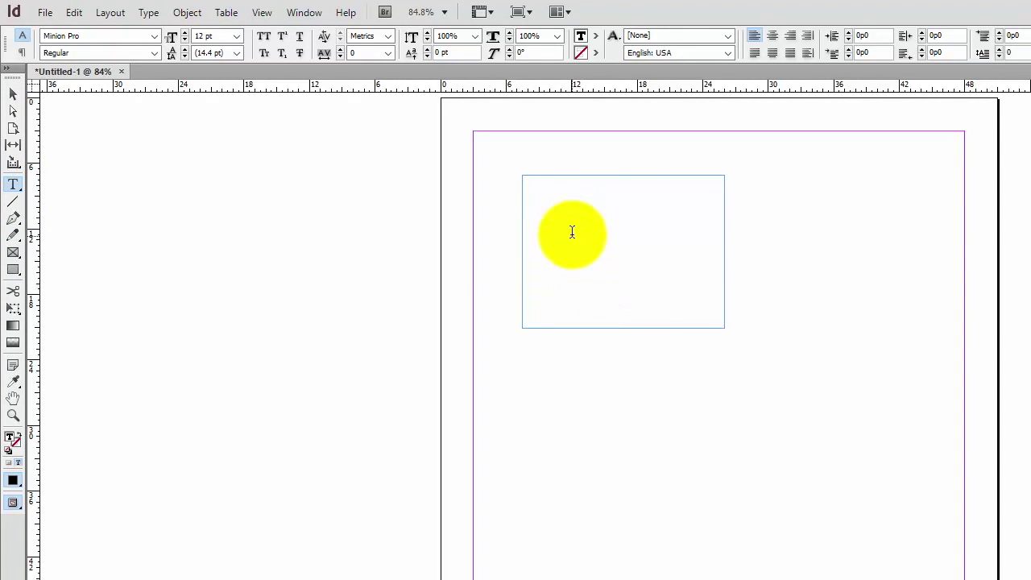
{"action": "left_click", "coordinate": [14, 93]}
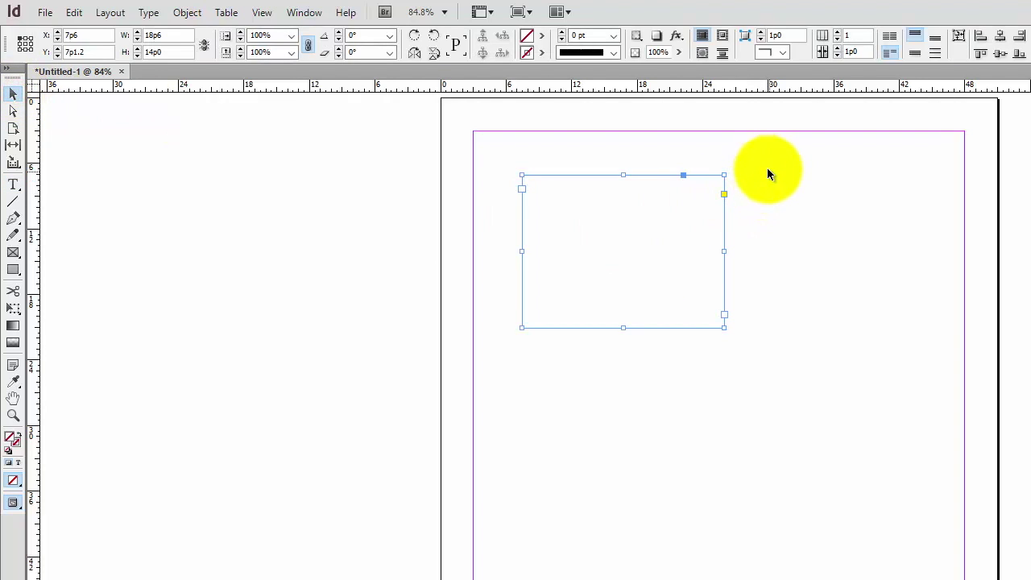
{"action": "key", "text": "Delete"}
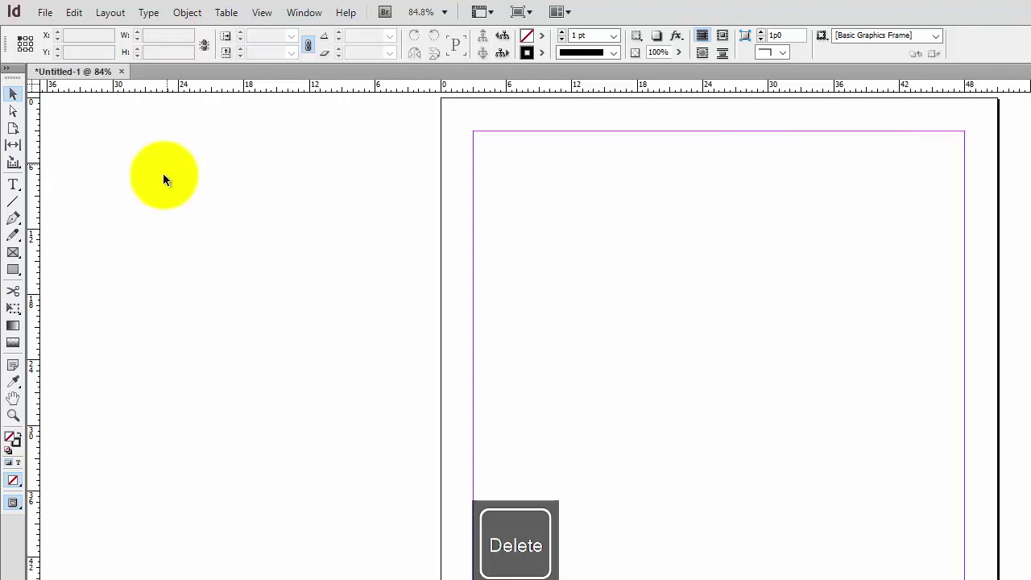
- Draw a 22p6 × 60p0 rectangle frame covering the left half of the margins
{"action": "left_click", "coordinate": [13, 254]}
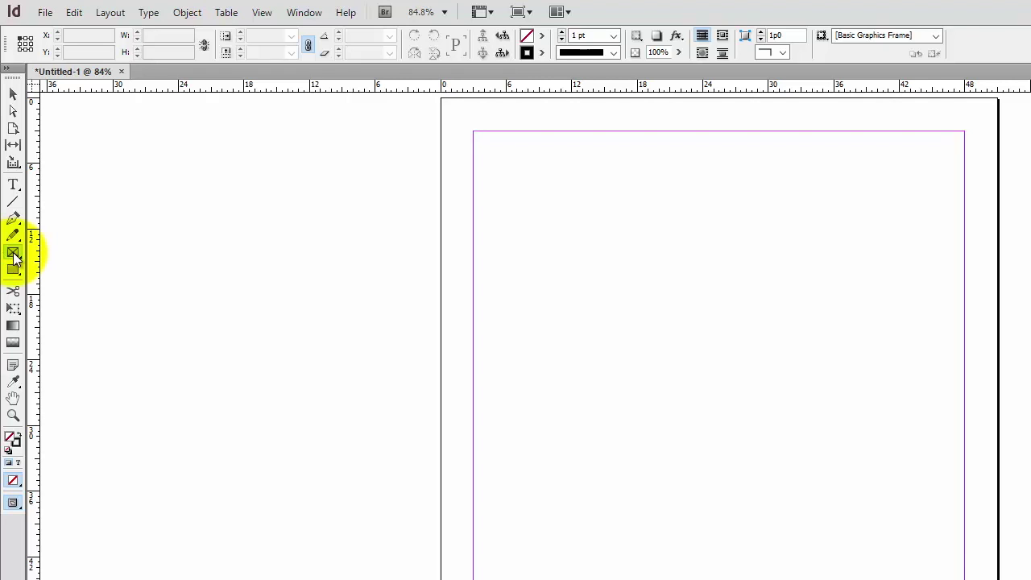
{"action": "left_click_drag", "start_coordinate": [472, 131], "coordinate": [516, 167]}
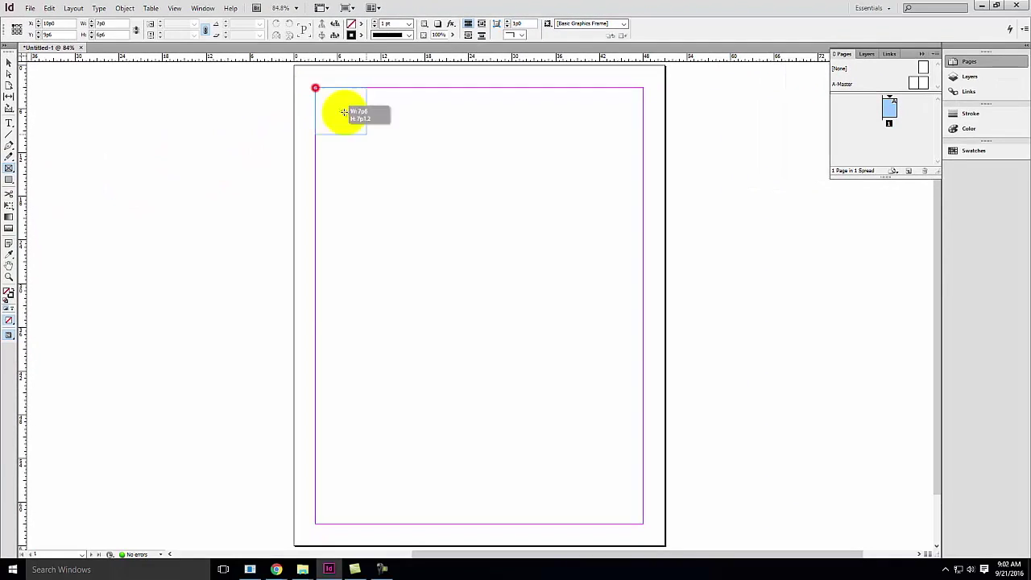
{"action": "left_click_drag", "start_coordinate": [344, 111], "coordinate": [479, 523]}
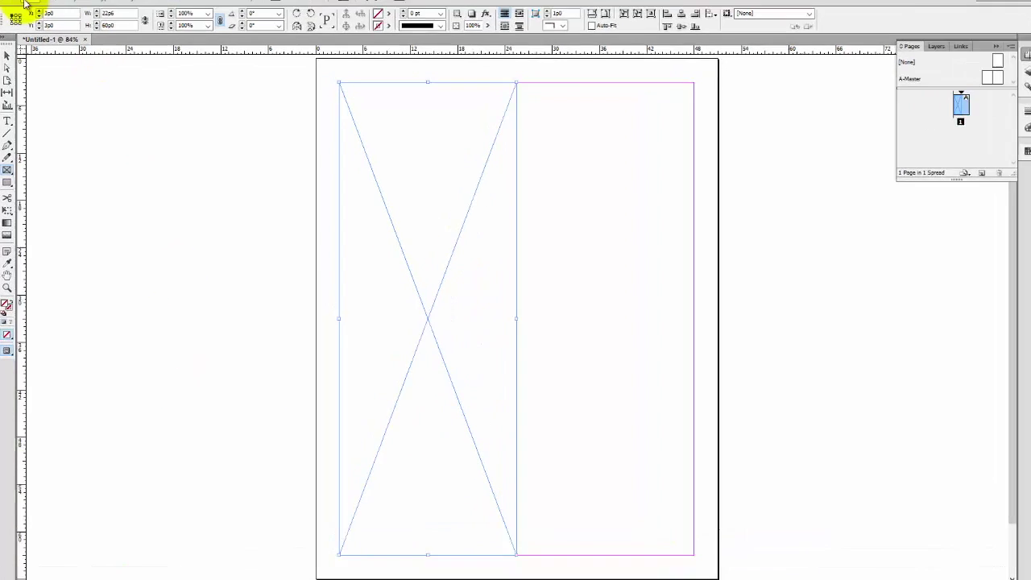
- Place Vitruvius_CHAPTER_I.doc from the Ex110 folder into the left frame
{"action": "left_click", "coordinate": [24, 2]}
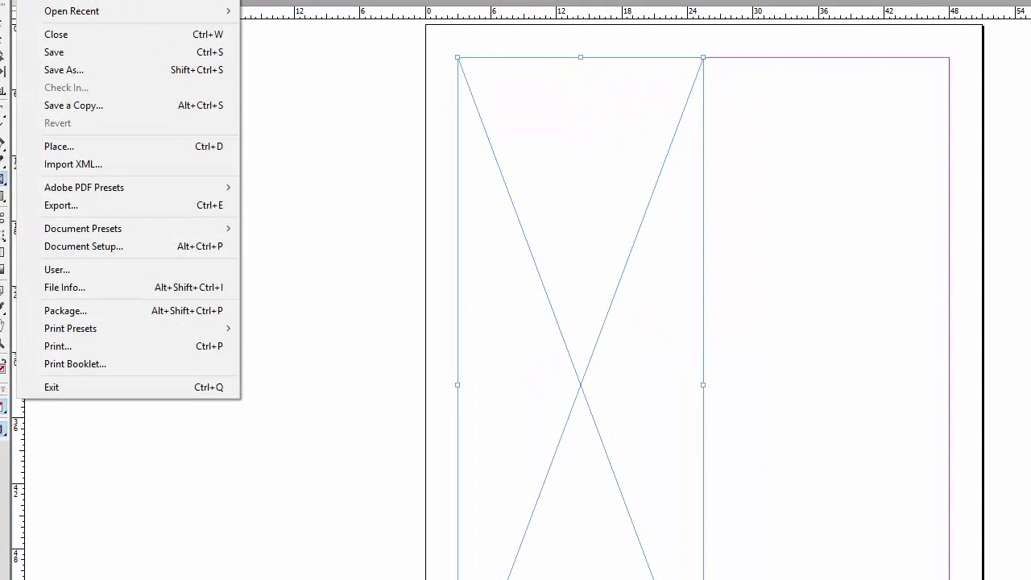
{"action": "left_click", "coordinate": [57, 149]}
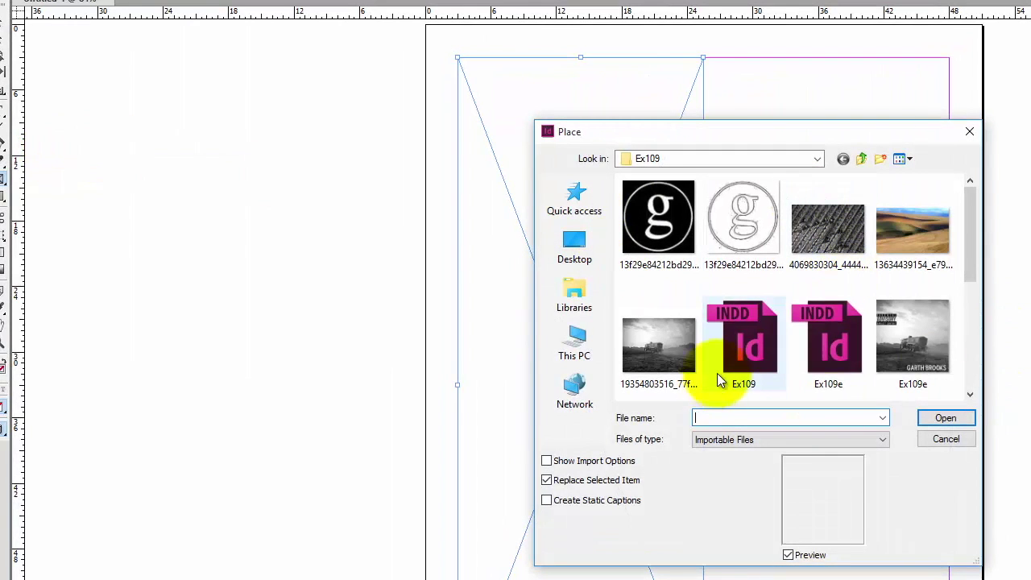
{"action": "left_click", "coordinate": [864, 162]}
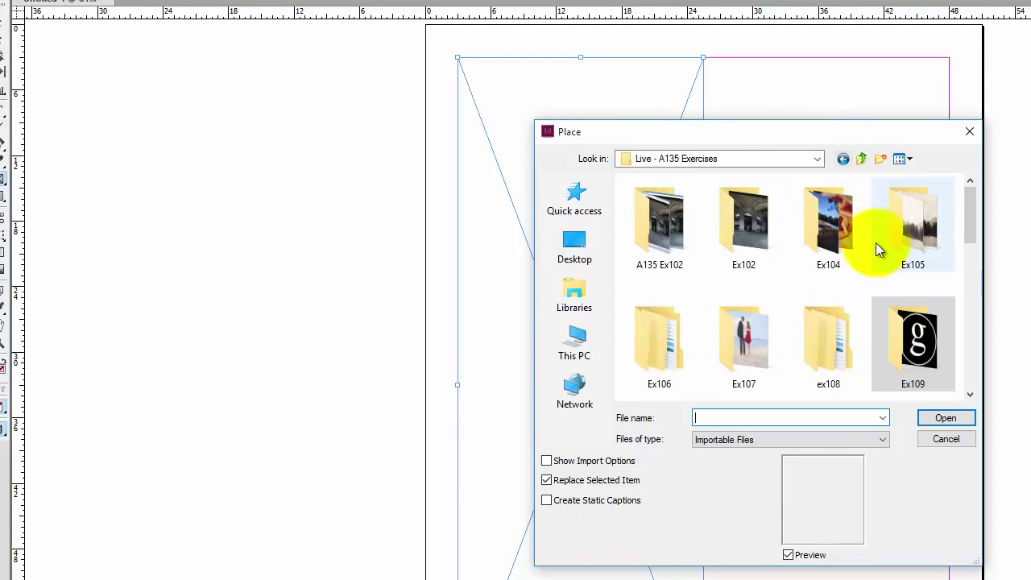
{"action": "left_click_drag", "start_coordinate": [981, 209], "coordinate": [973, 232]}
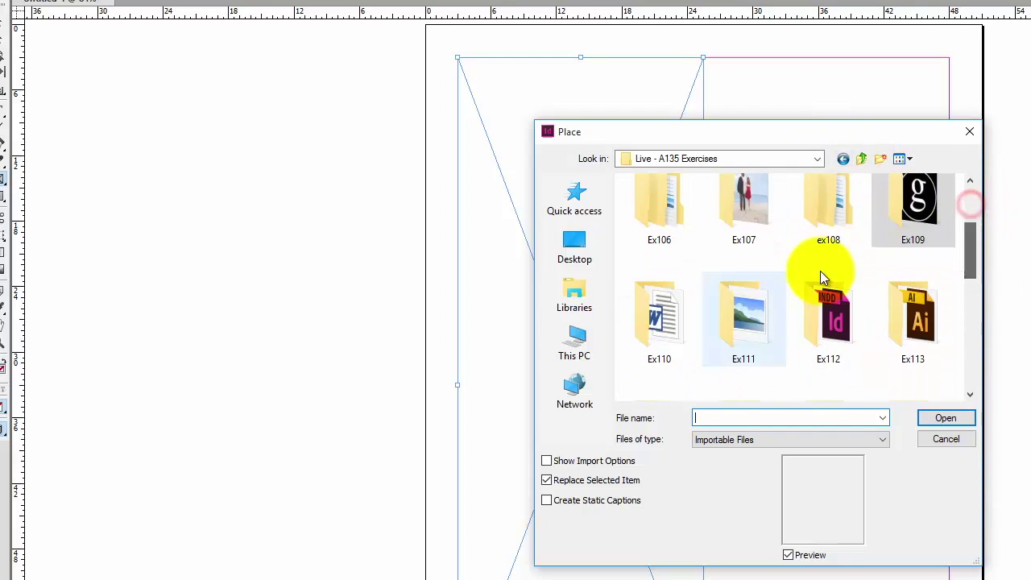
{"action": "double_click", "coordinate": [675, 327]}
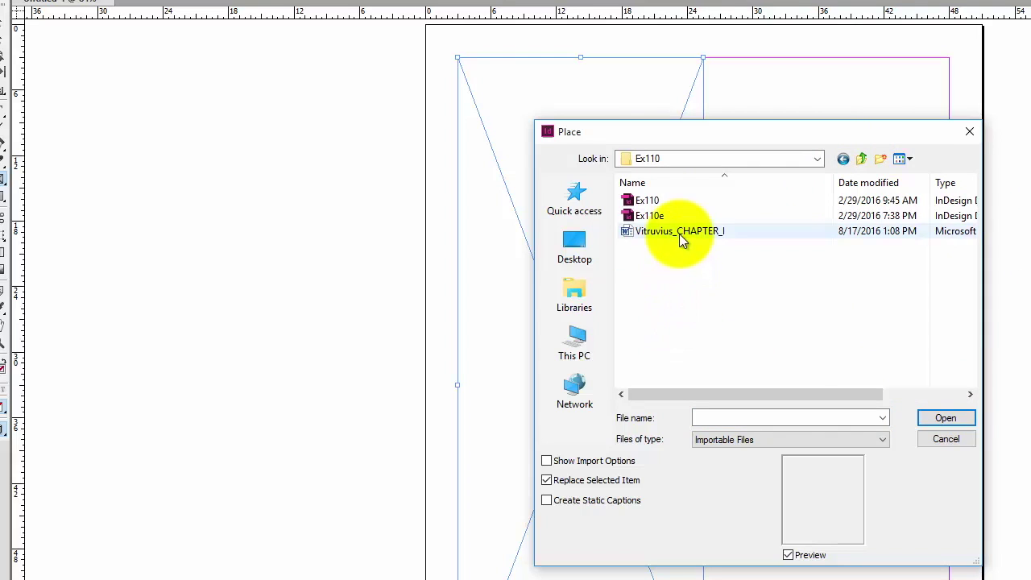
{"action": "left_click", "coordinate": [678, 232]}
{"action": "left_click", "coordinate": [944, 415]}
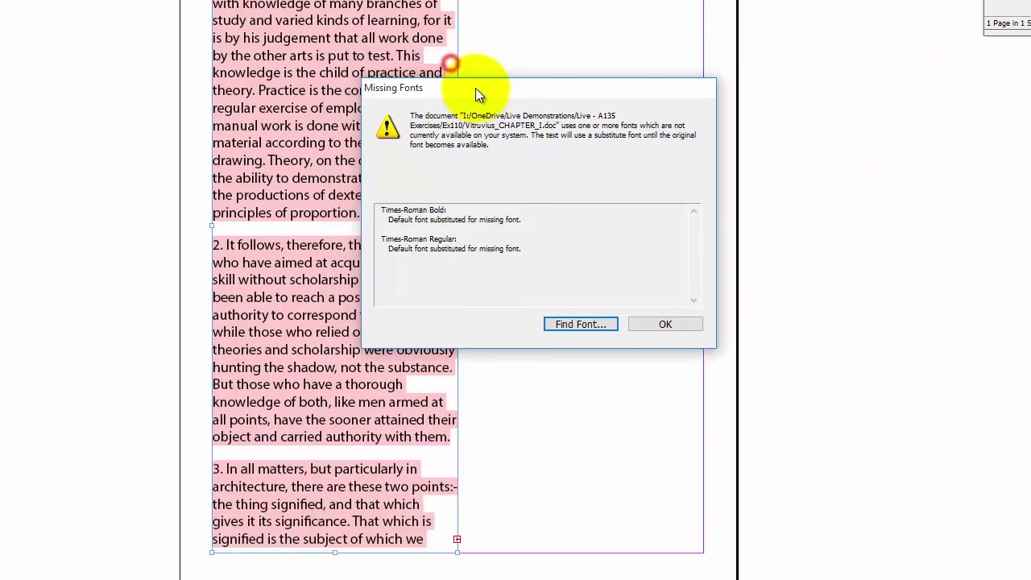
- In Find Font, replace all Times-Roman with Times New Roman Regular
{"action": "left_click_drag", "start_coordinate": [475, 89], "coordinate": [486, 109]}
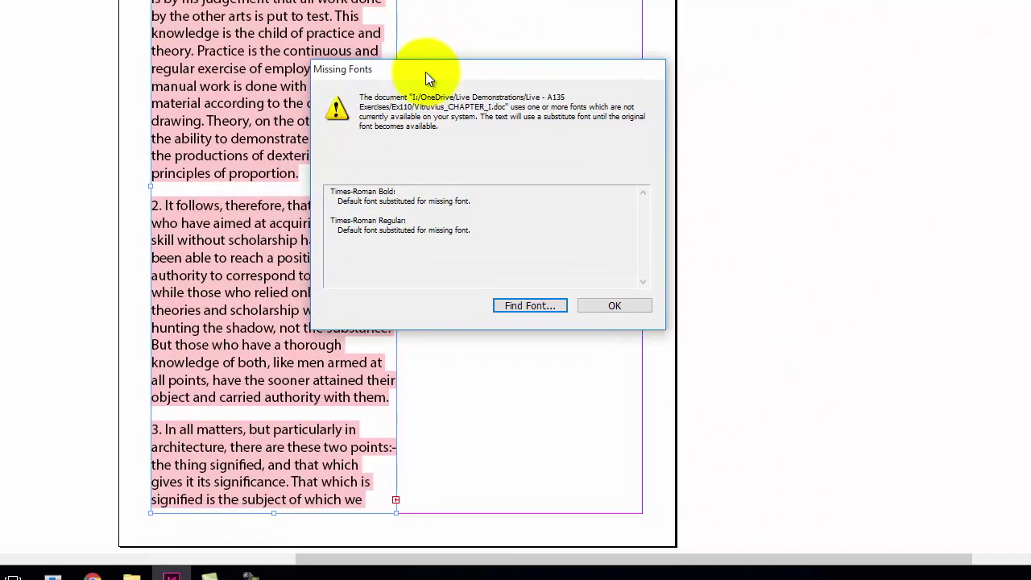
{"action": "left_click_drag", "start_coordinate": [425, 72], "coordinate": [525, 78]}
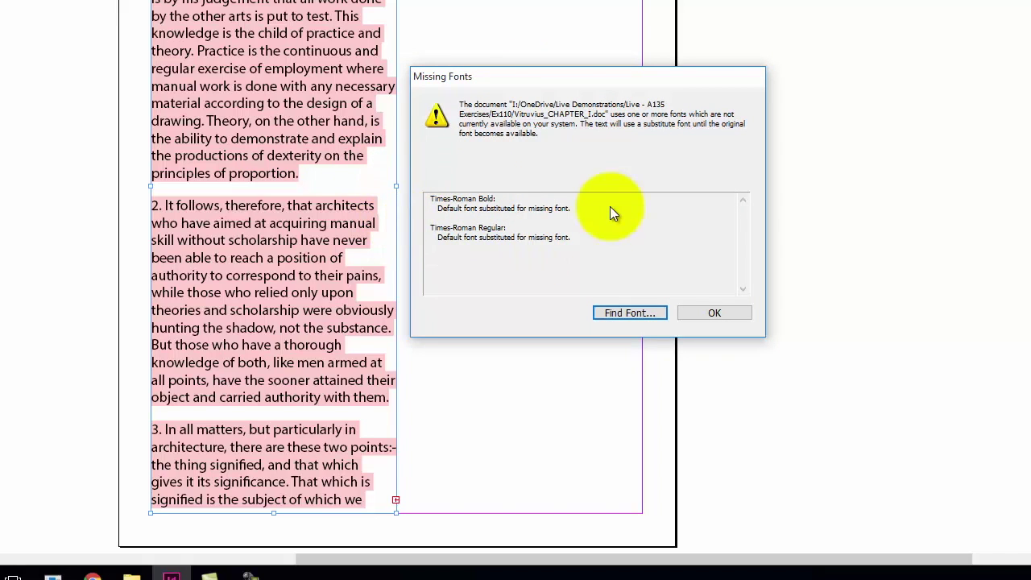
{"action": "left_click", "coordinate": [646, 313]}
{"action": "left_click", "coordinate": [322, 64]}
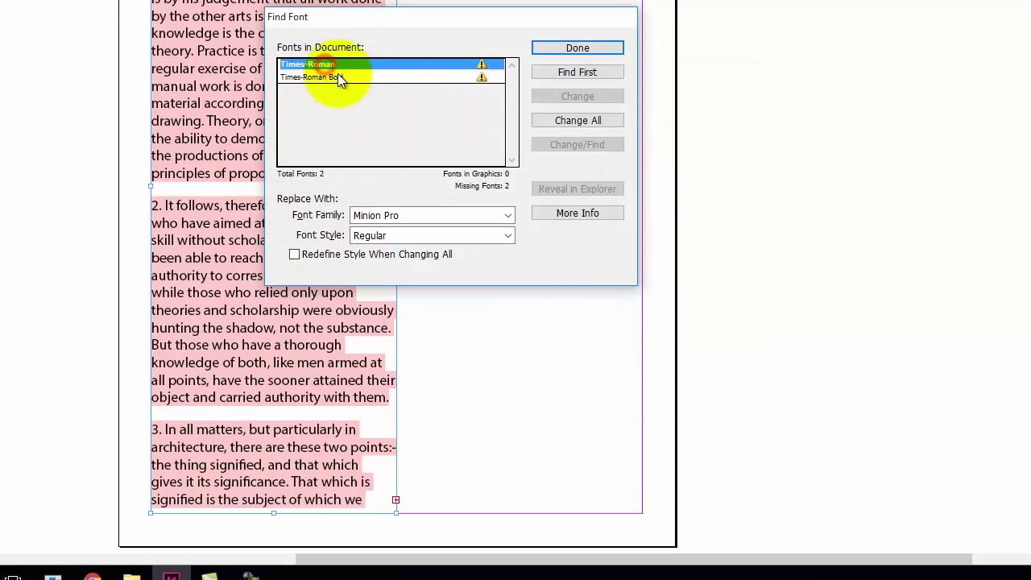
{"action": "left_click", "coordinate": [327, 77]}
{"action": "left_click", "coordinate": [326, 66]}
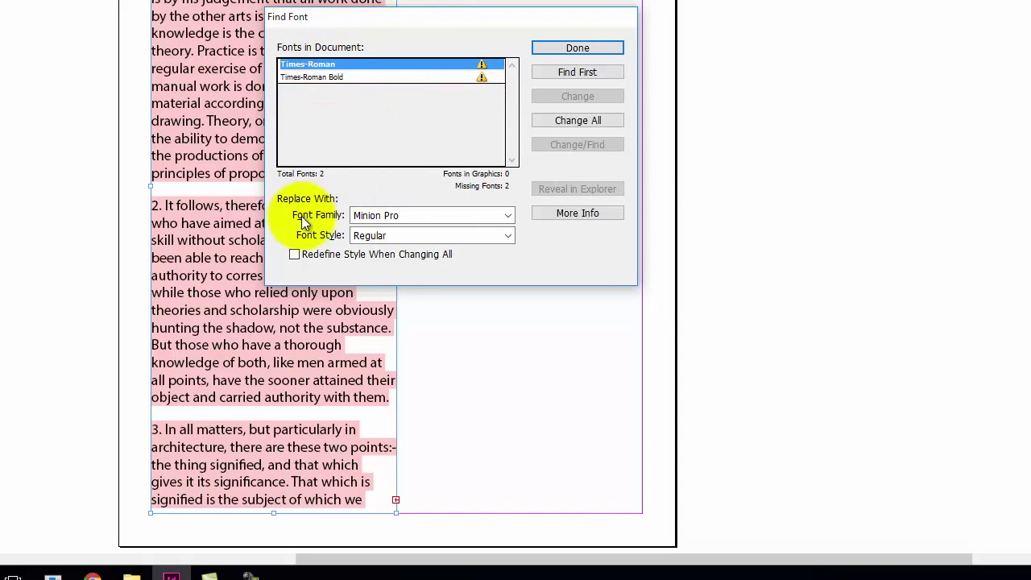
{"action": "left_click", "coordinate": [508, 215]}
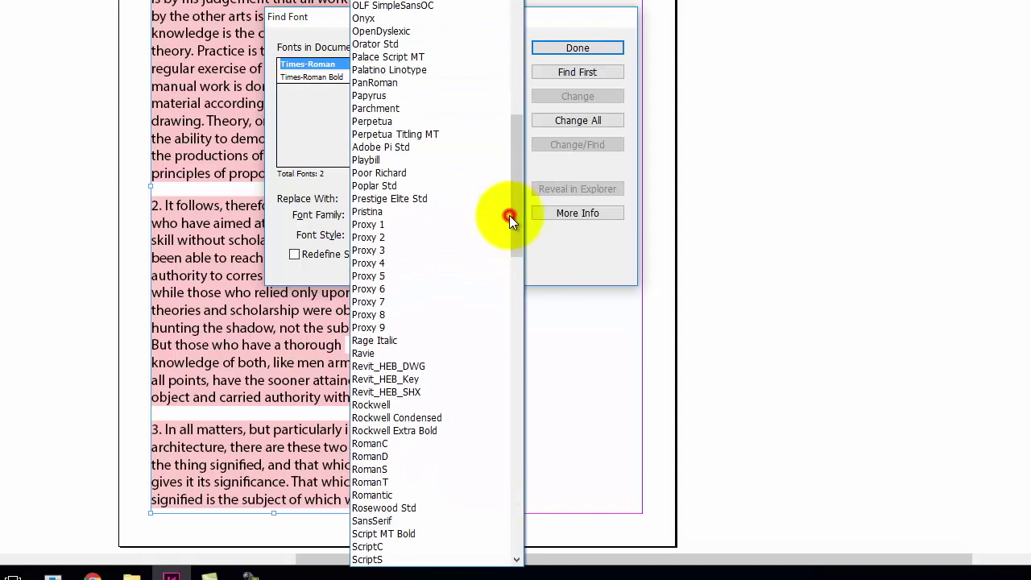
{"action": "left_click_drag", "start_coordinate": [515, 159], "coordinate": [543, 364]}
{"action": "scroll", "coordinate": [476, 297], "scroll_direction": "down", "scroll_amount": 1}
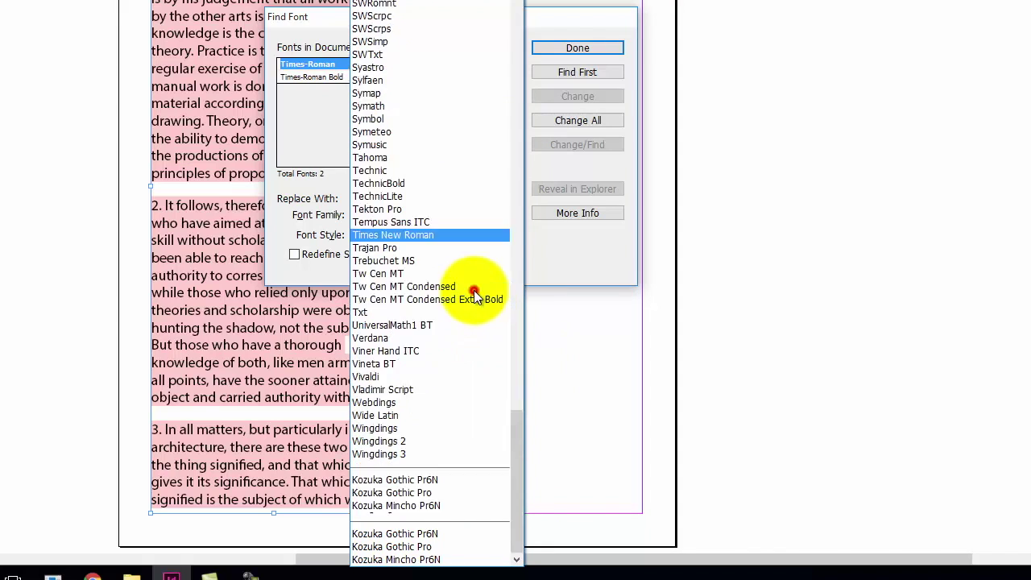
{"action": "left_click", "coordinate": [475, 295]}
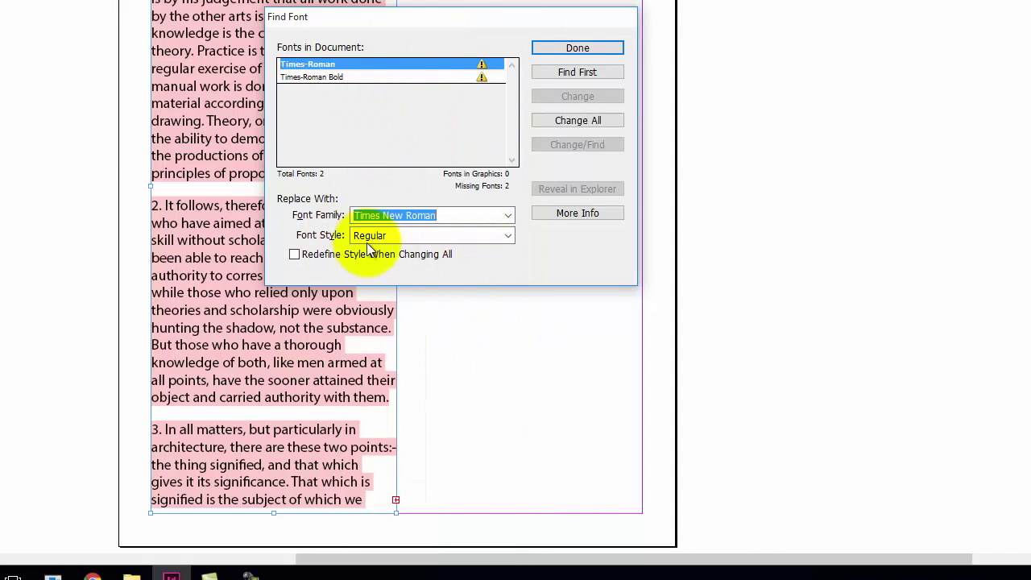
{"action": "left_click", "coordinate": [566, 120]}
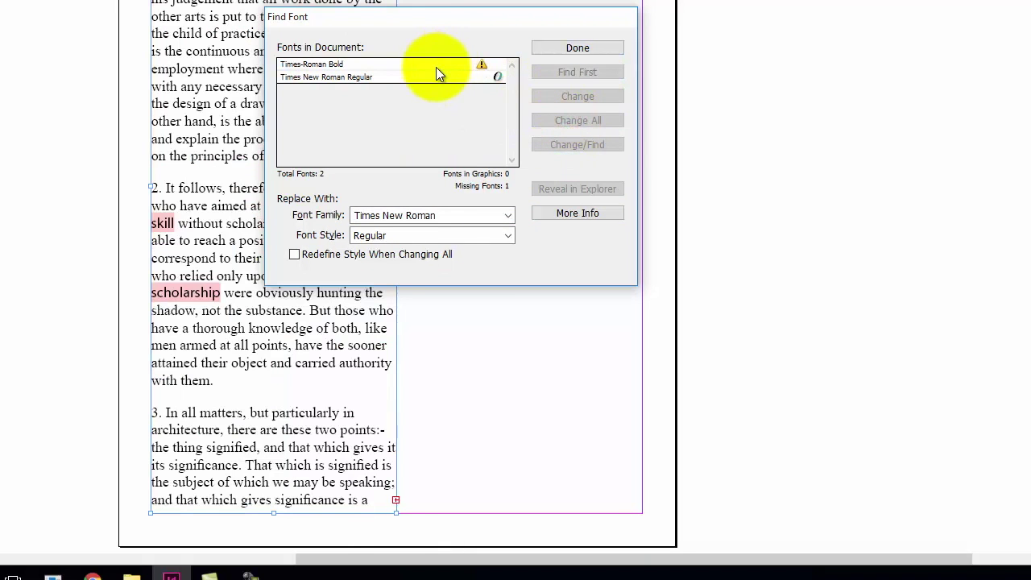
- Replace all Times-Roman Bold with Times New Roman Bold and close Find Font
{"action": "left_click", "coordinate": [435, 67]}
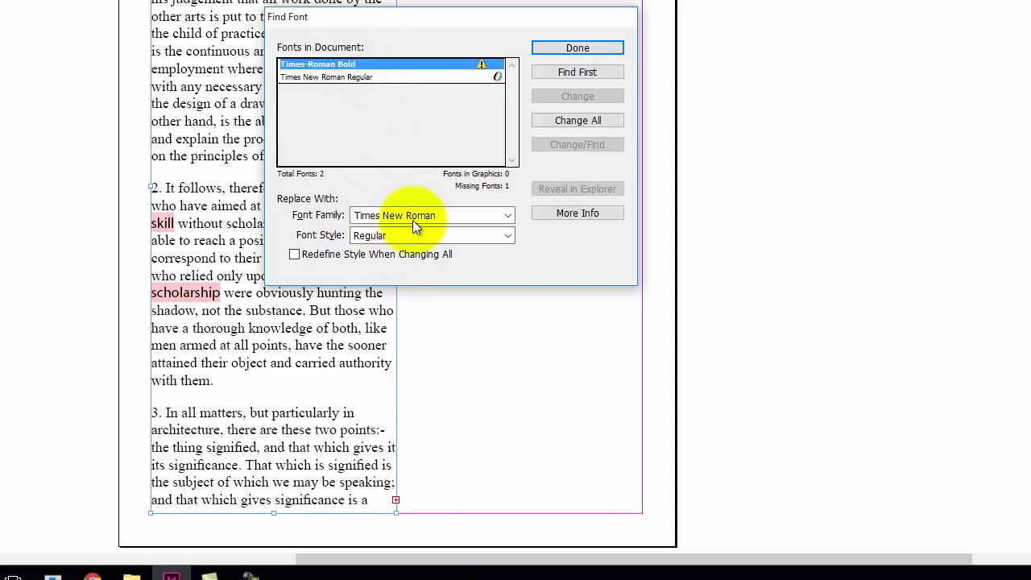
{"action": "left_click", "coordinate": [506, 235]}
{"action": "left_click", "coordinate": [478, 278]}
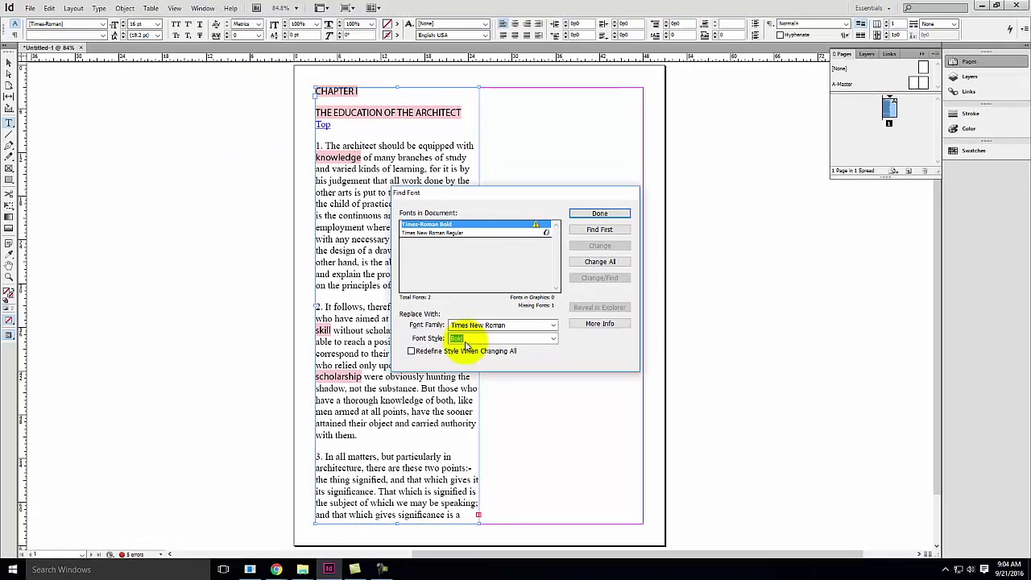
{"action": "left_click", "coordinate": [597, 261]}
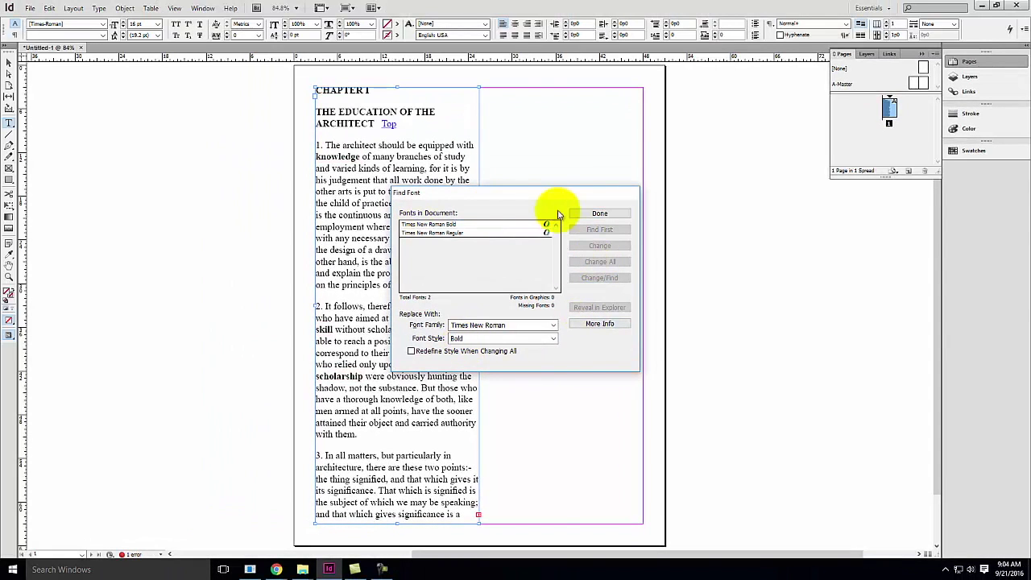
{"action": "left_click", "coordinate": [596, 214]}
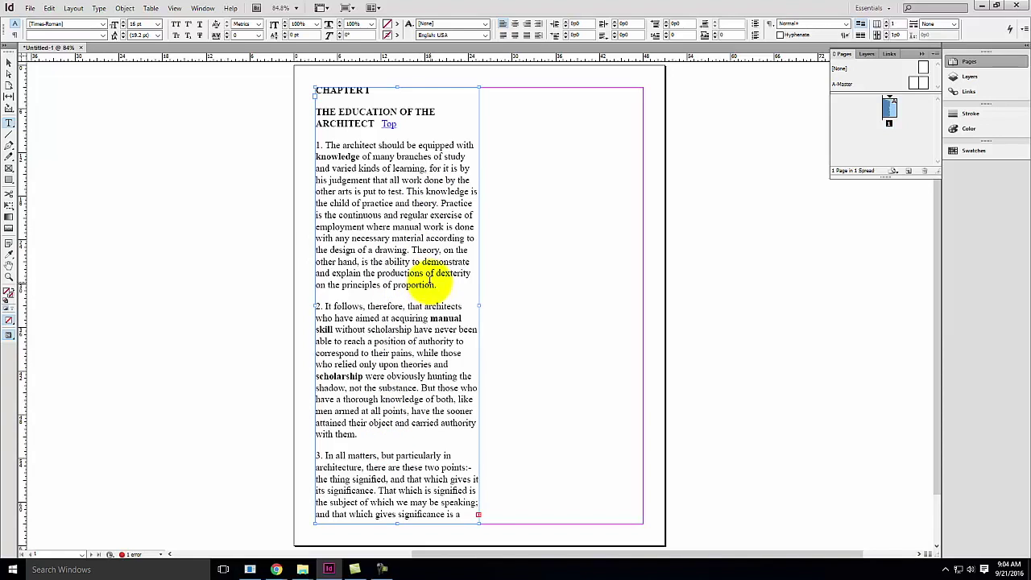
- Select the left text frame with the Selection tool
{"action": "left_click", "coordinate": [8, 62]}
{"action": "left_click", "coordinate": [69, 109]}
{"action": "left_click", "coordinate": [381, 252]}
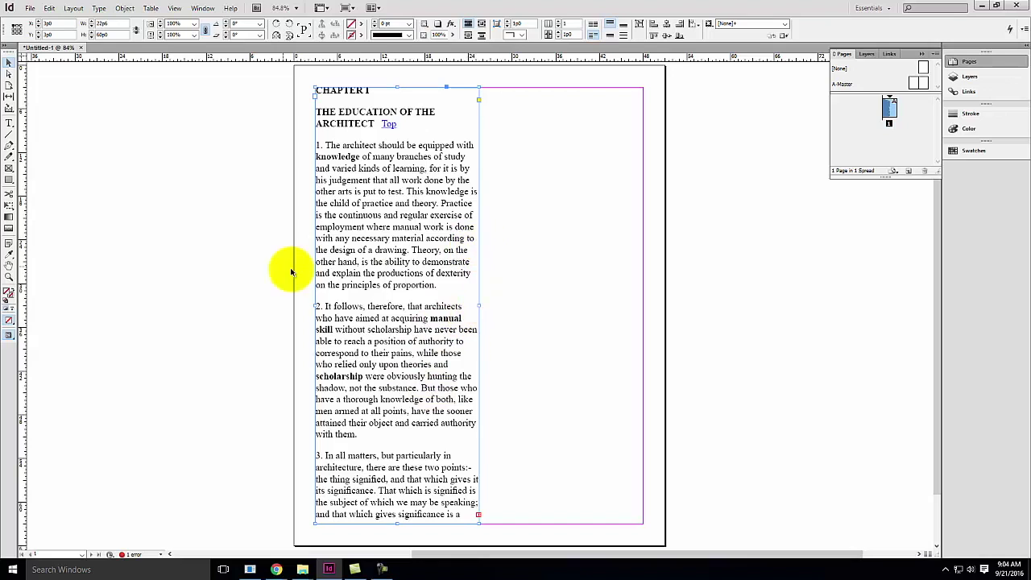
- Draw a frame at the top of the right column and thread the overflow into it
{"action": "left_click", "coordinate": [9, 169]}
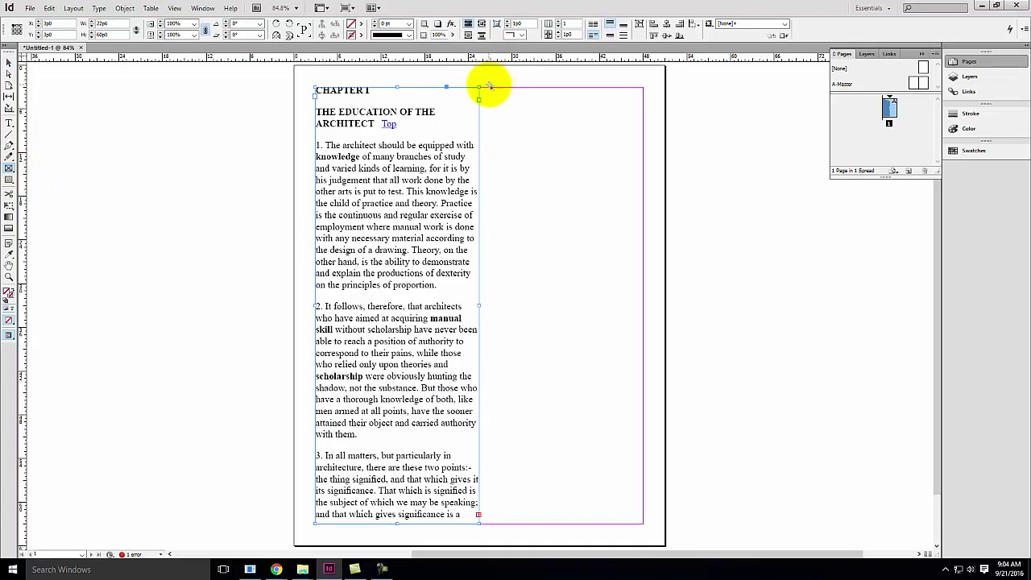
{"action": "left_click_drag", "start_coordinate": [488, 87], "coordinate": [631, 257]}
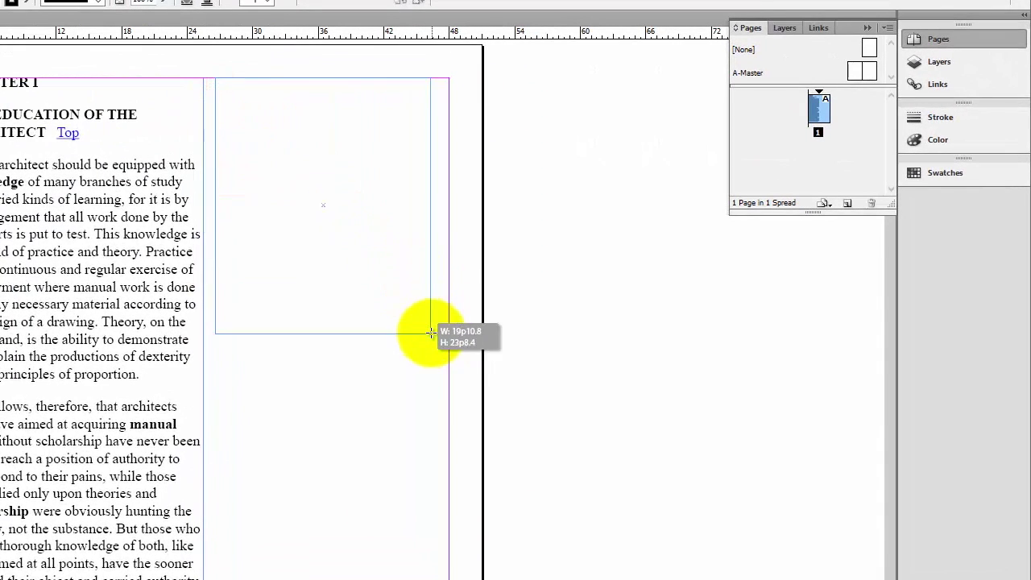
{"action": "left_click_drag", "start_coordinate": [431, 332], "coordinate": [448, 348]}
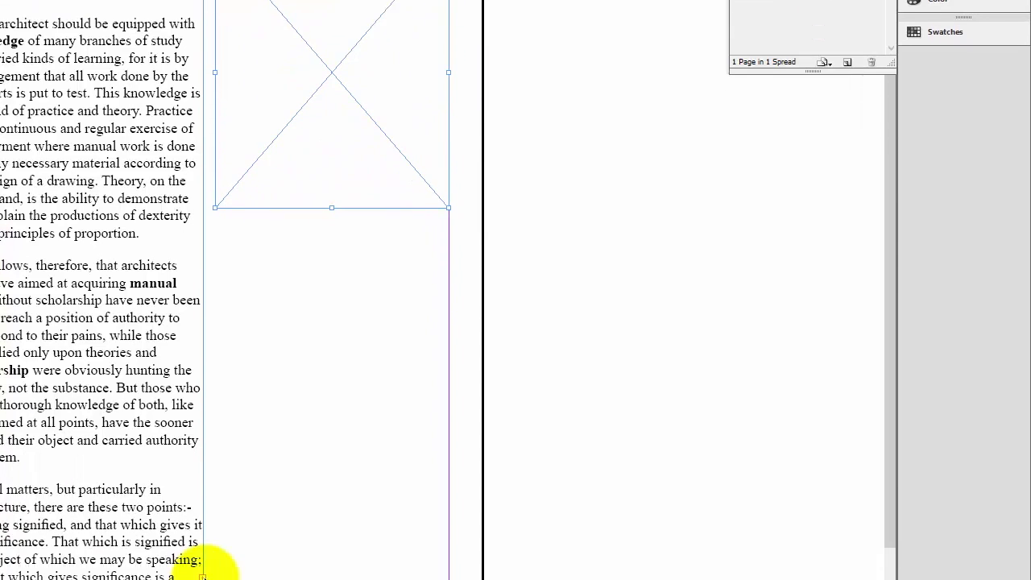
{"action": "left_click", "coordinate": [203, 507]}
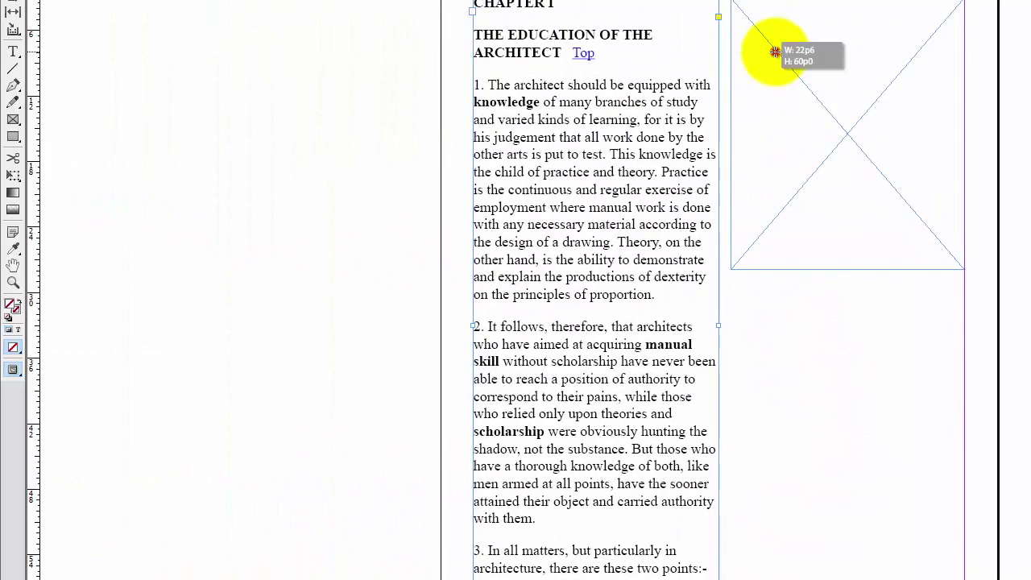
{"action": "left_click", "coordinate": [775, 55]}
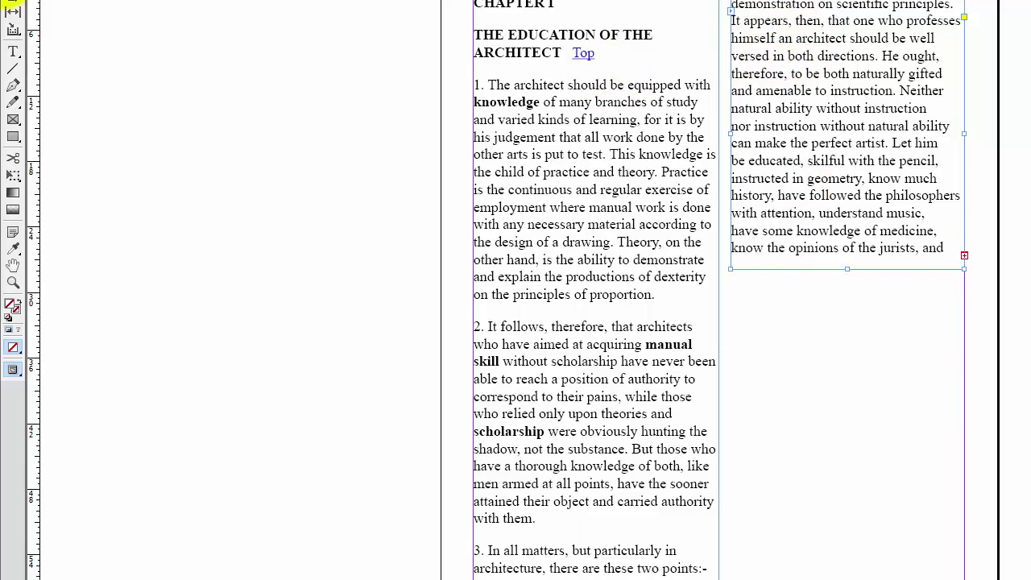
- Draw a second right-column frame to the bottom margin and flow the remaining text into it
{"action": "left_click", "coordinate": [13, 120]}
{"action": "left_click_drag", "start_coordinate": [731, 286], "coordinate": [950, 566]}
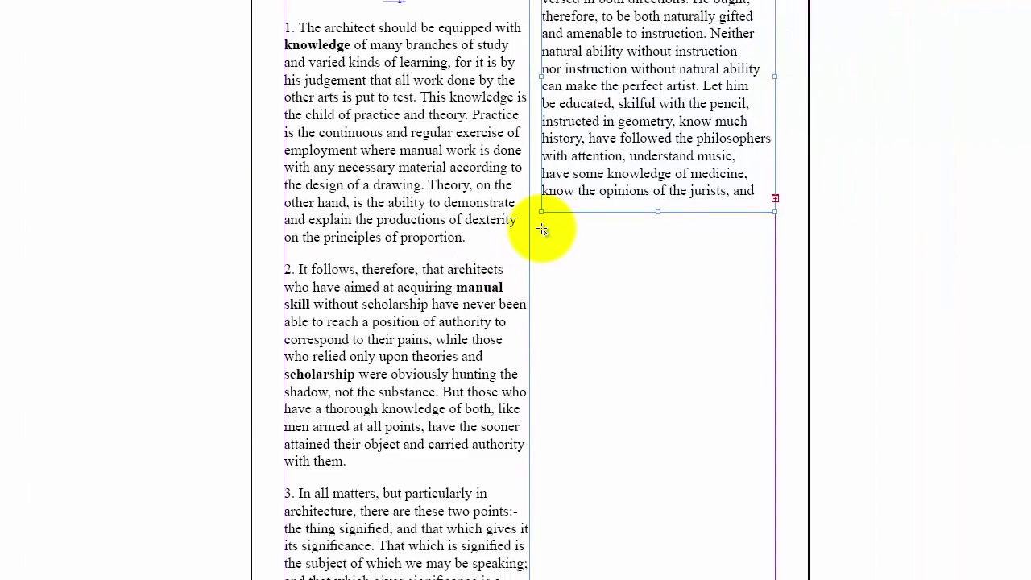
{"action": "left_click_drag", "start_coordinate": [436, 410], "coordinate": [451, 496]}
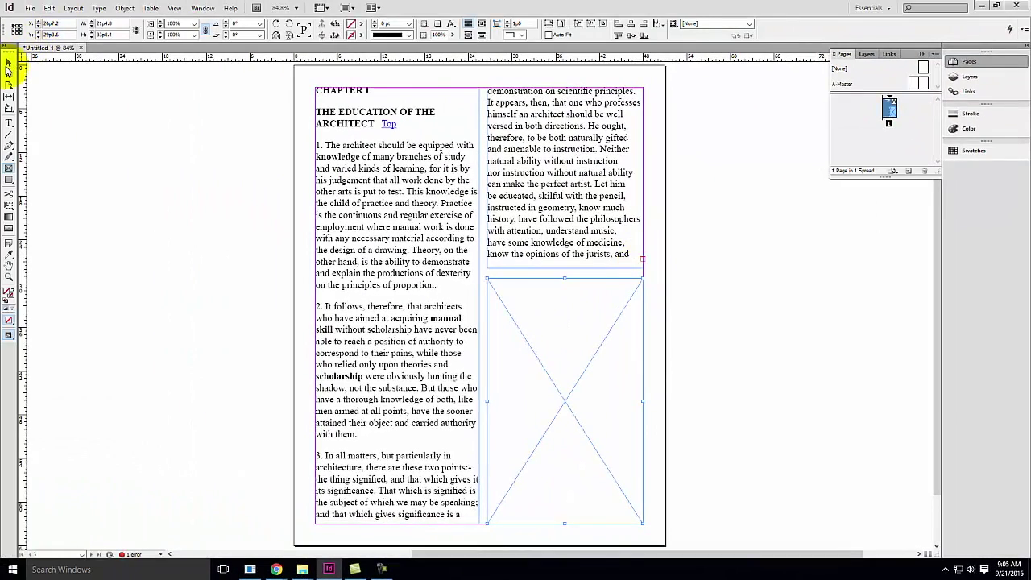
{"action": "left_click", "coordinate": [7, 63]}
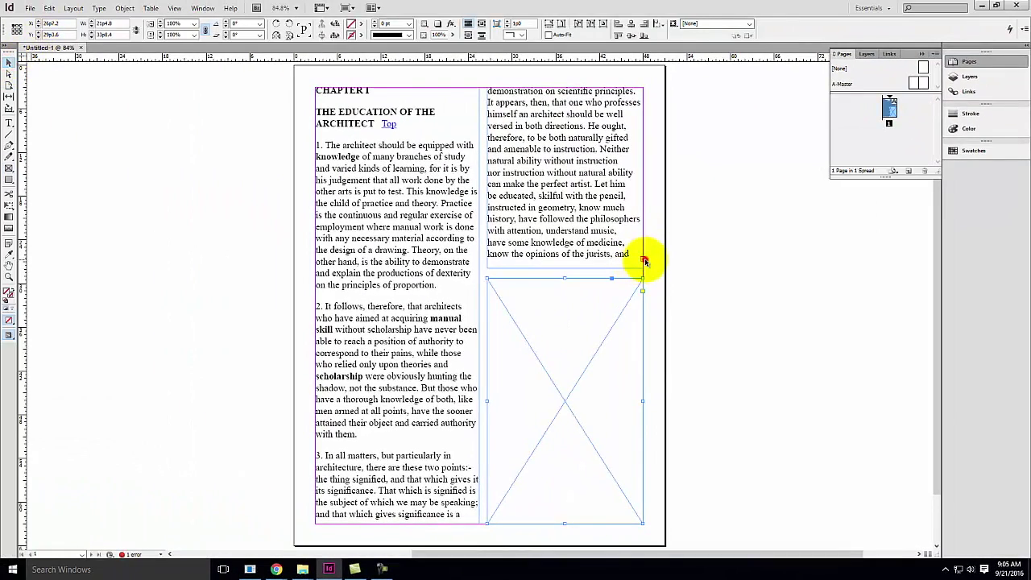
{"action": "left_click", "coordinate": [643, 260]}
{"action": "left_click", "coordinate": [643, 261]}
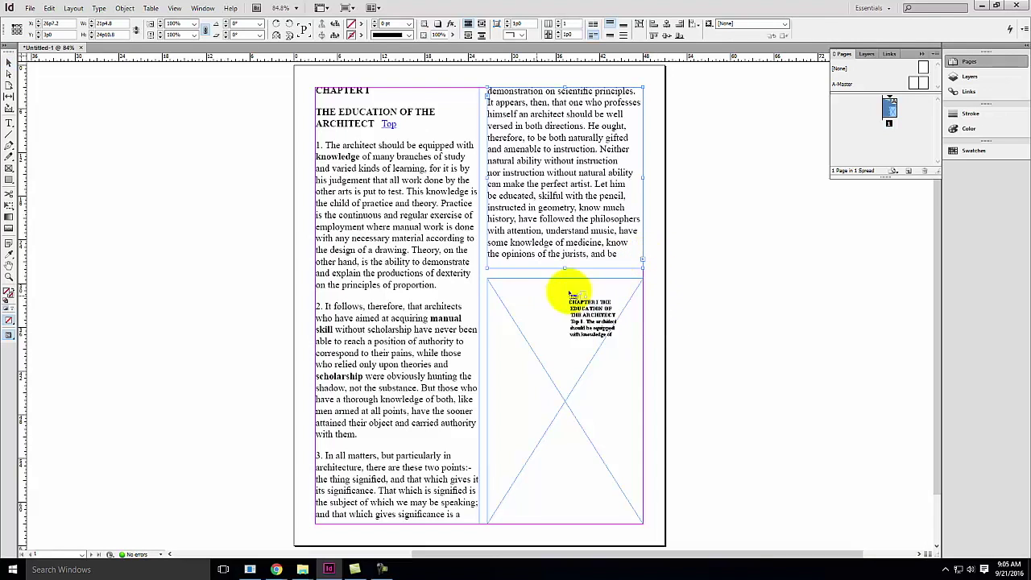
{"action": "left_click", "coordinate": [502, 299]}
{"action": "left_click", "coordinate": [502, 300]}
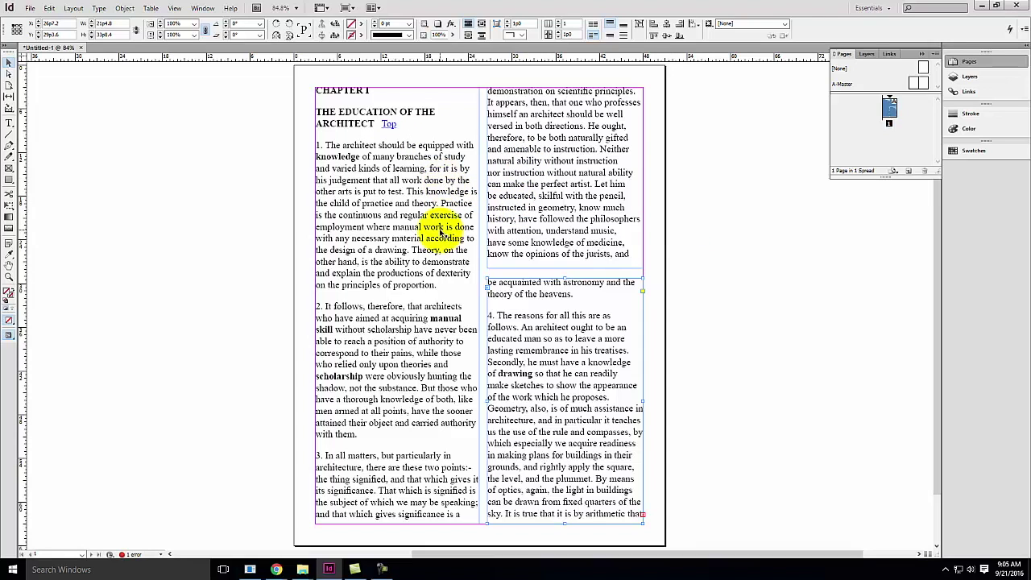
{"action": "left_click", "coordinate": [399, 207]}
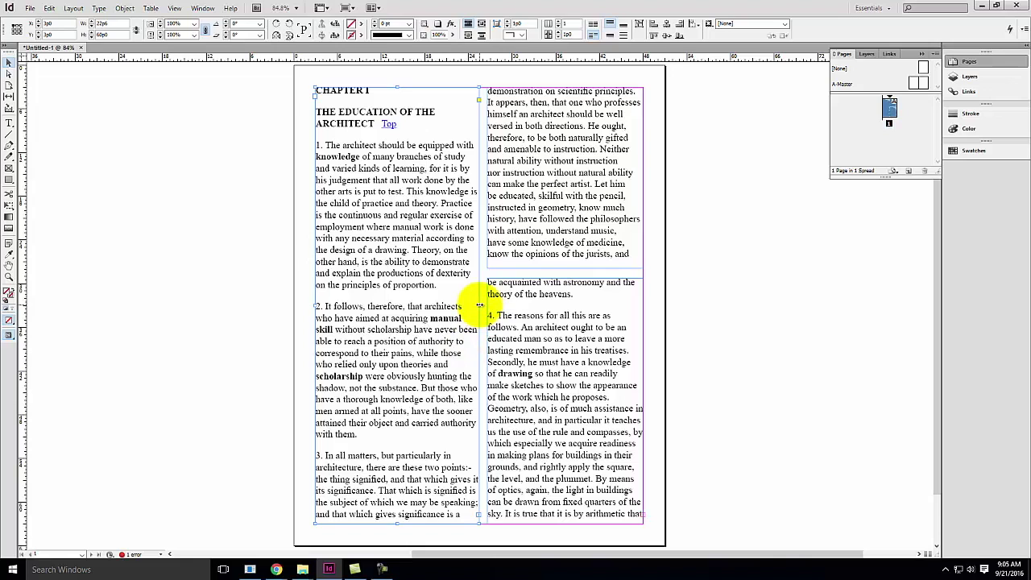
- Stretch the left text frame to fill its column to the bottom margin, holding paragraphs 1–3
{"action": "left_click_drag", "start_coordinate": [480, 304], "coordinate": [433, 303]}
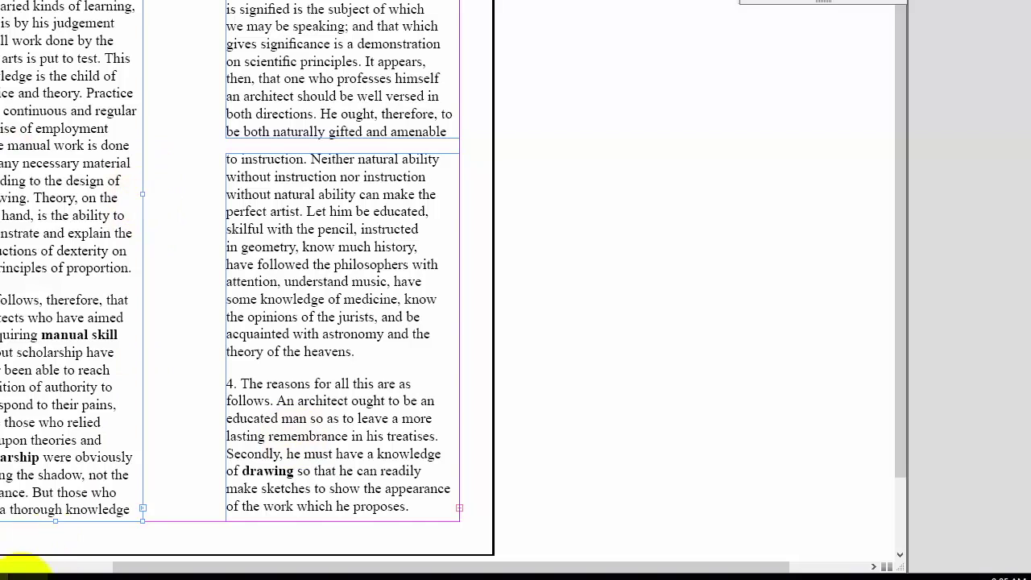
{"action": "left_click_drag", "start_coordinate": [55, 520], "coordinate": [53, 145]}
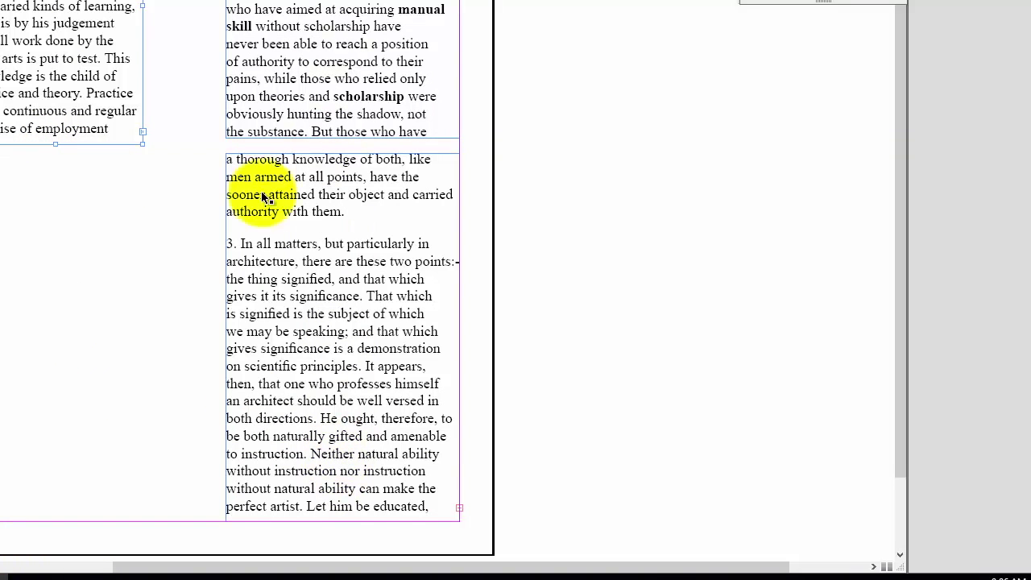
{"action": "left_click_drag", "start_coordinate": [142, 6], "coordinate": [210, 73]}
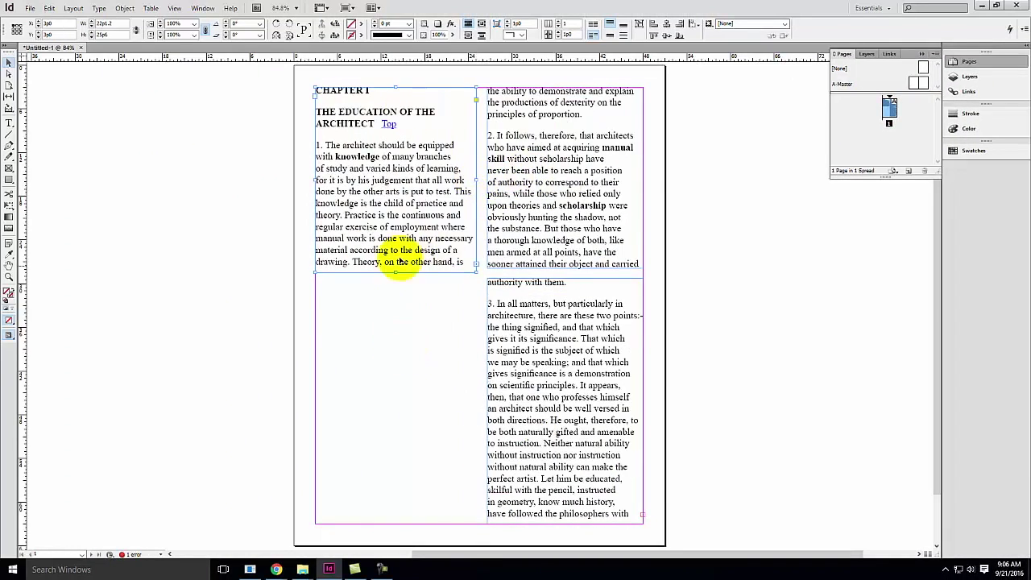
{"action": "left_click_drag", "start_coordinate": [396, 272], "coordinate": [387, 392]}
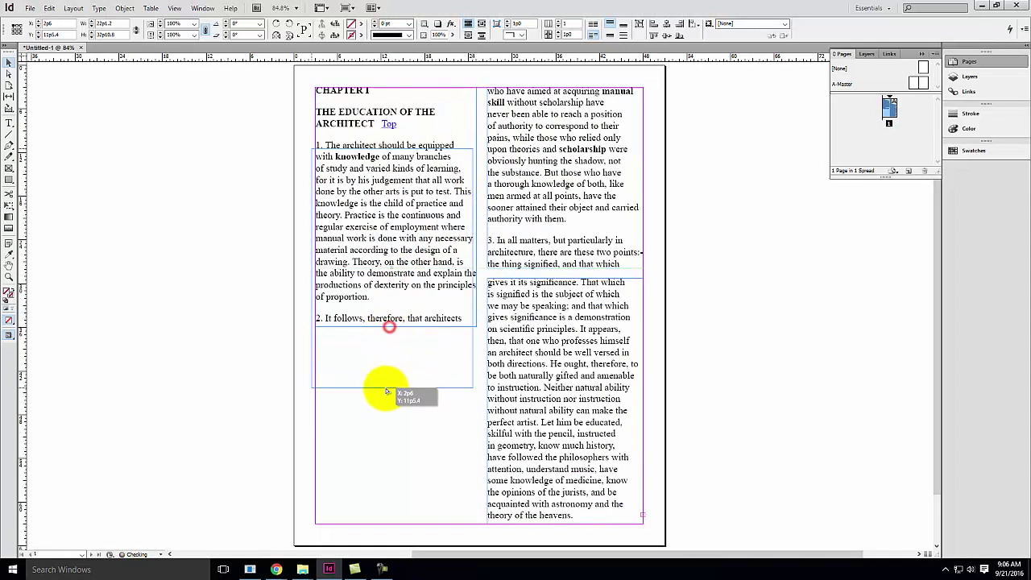
{"action": "left_click_drag", "start_coordinate": [408, 288], "coordinate": [412, 226]}
{"action": "left_click_drag", "start_coordinate": [395, 328], "coordinate": [391, 524]}
{"action": "left_click", "coordinate": [534, 284]}
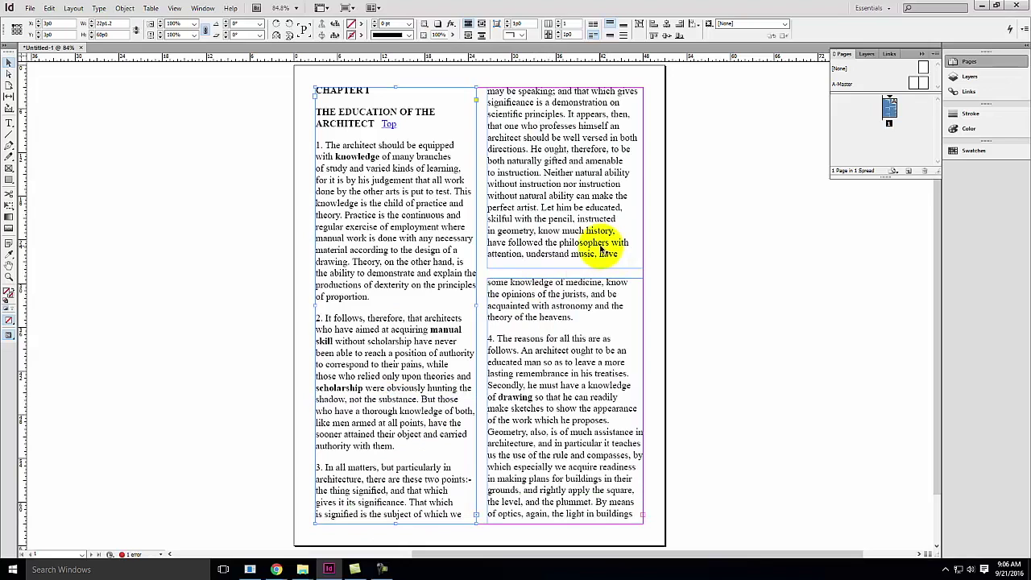
{"action": "left_click", "coordinate": [709, 176]}
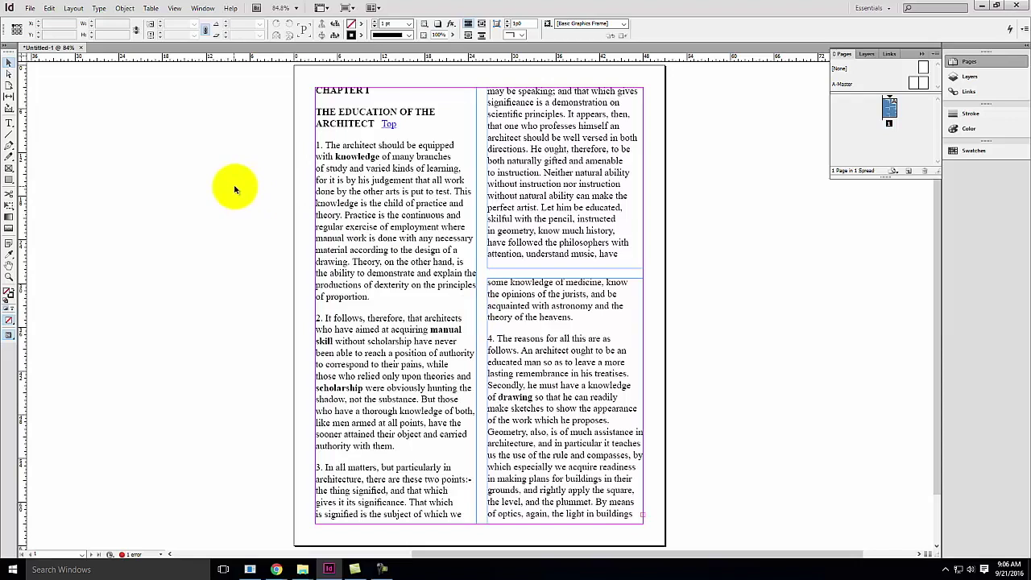
- Change the ruler measurement units to inches
{"action": "left_click", "coordinate": [359, 122]}
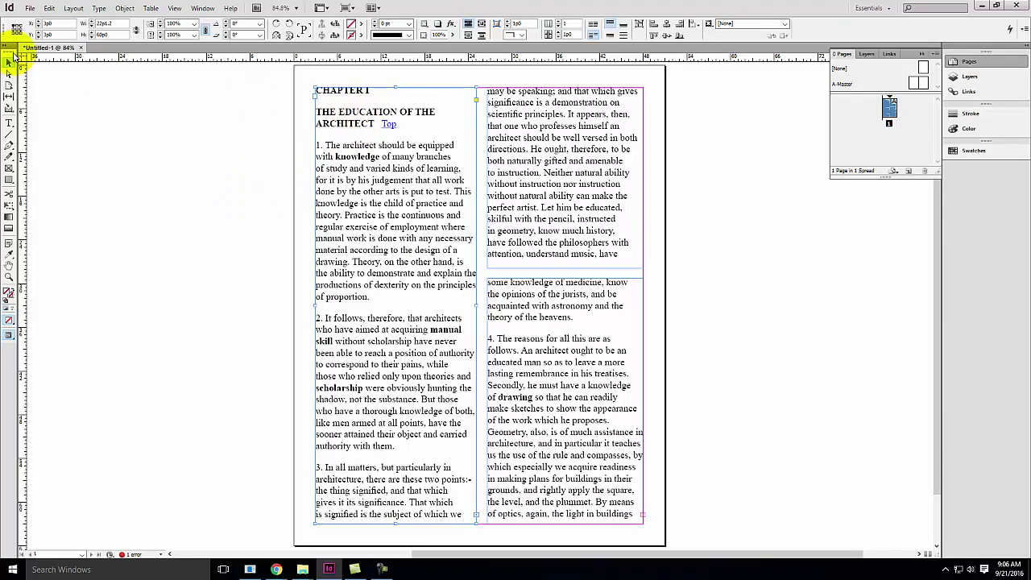
{"action": "right_click", "coordinate": [19, 58]}
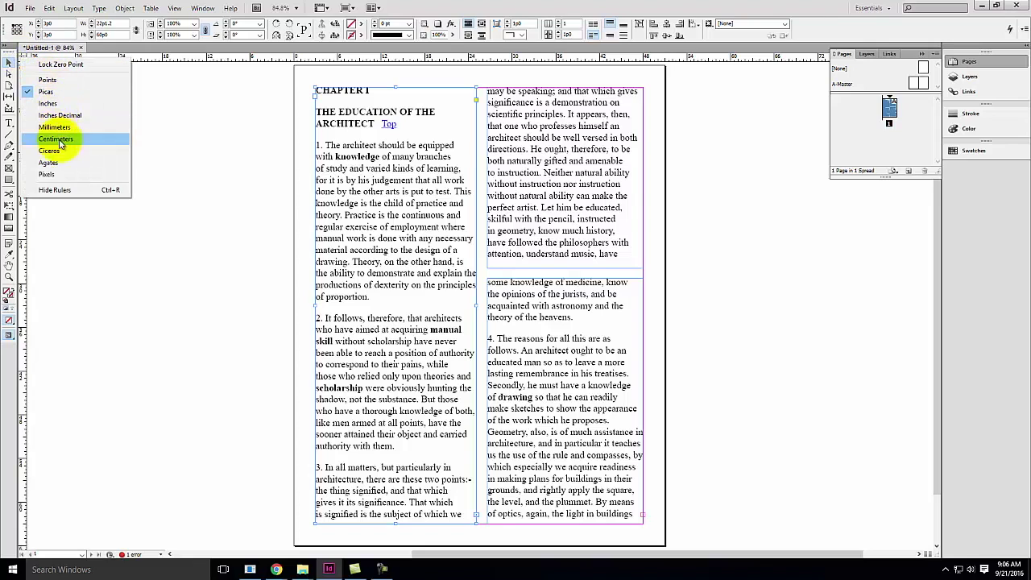
{"action": "left_click", "coordinate": [64, 103]}
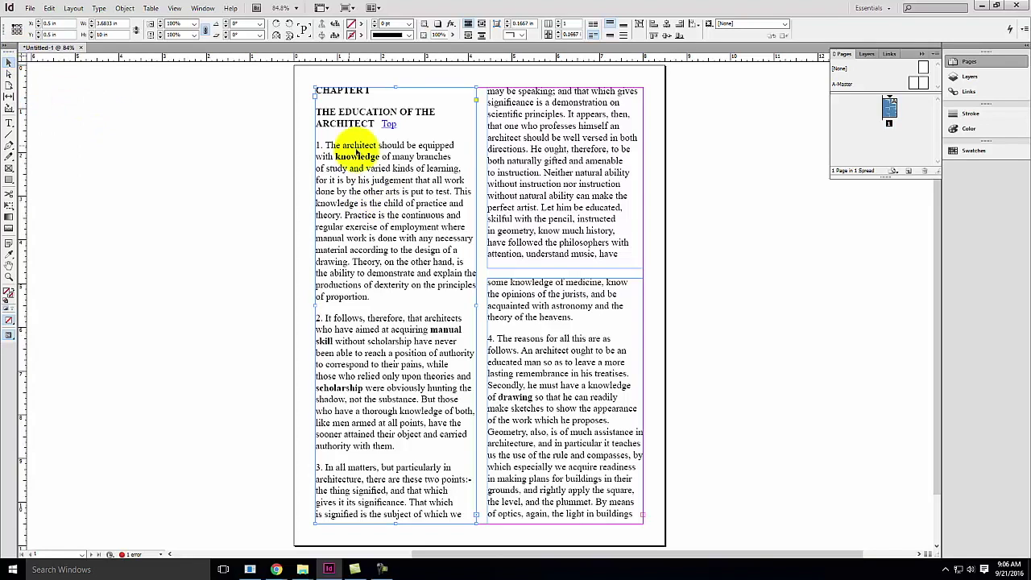
- Switch the workspace from Essentials to Typography
{"action": "left_click", "coordinate": [295, 149]}
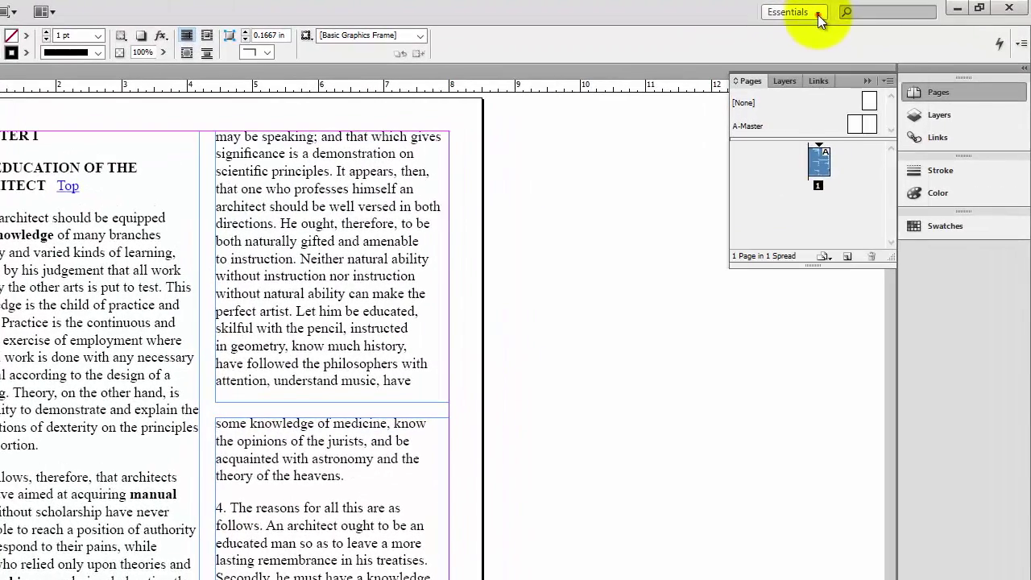
{"action": "left_click", "coordinate": [890, 9]}
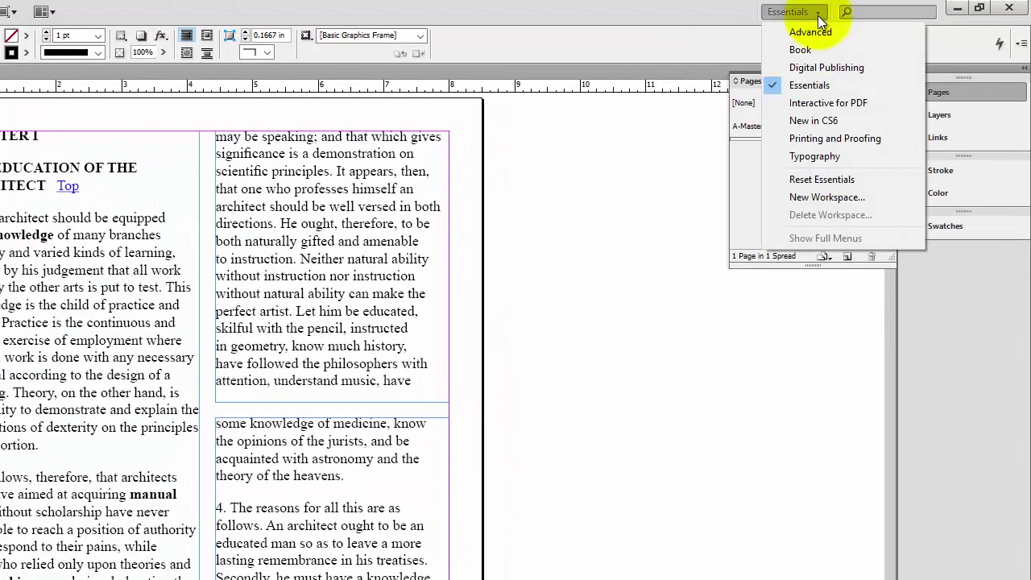
{"action": "left_click", "coordinate": [815, 158]}
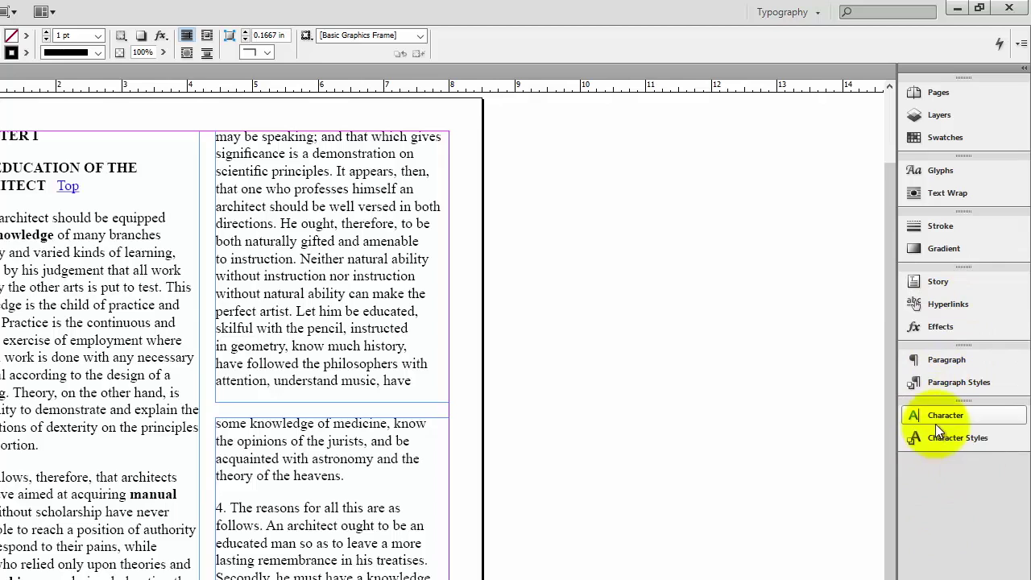
- Select the CHAPTER I heading text and set it in Century Gothic Bold
{"action": "left_click", "coordinate": [412, 139]}
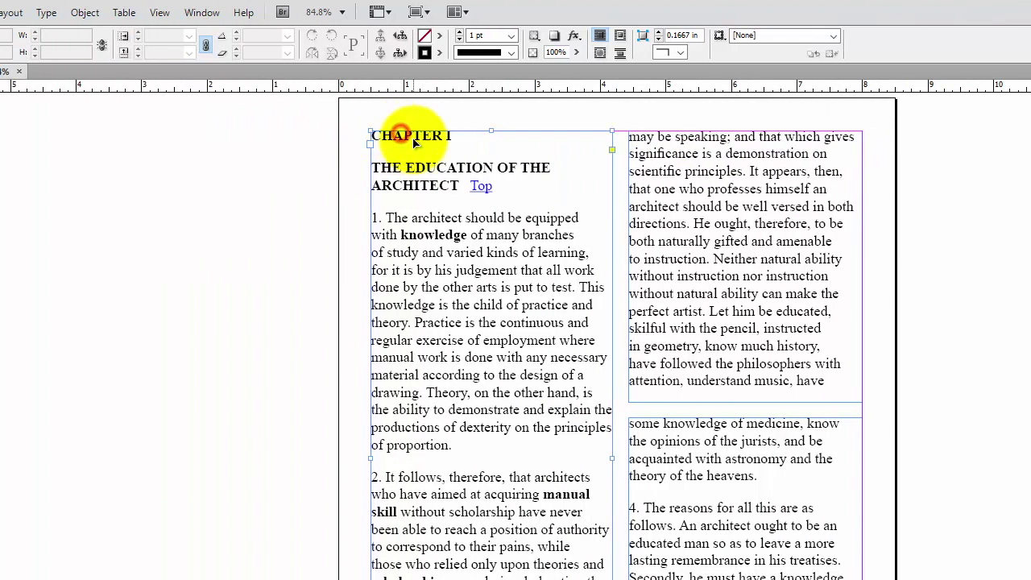
{"action": "double_click", "coordinate": [424, 137]}
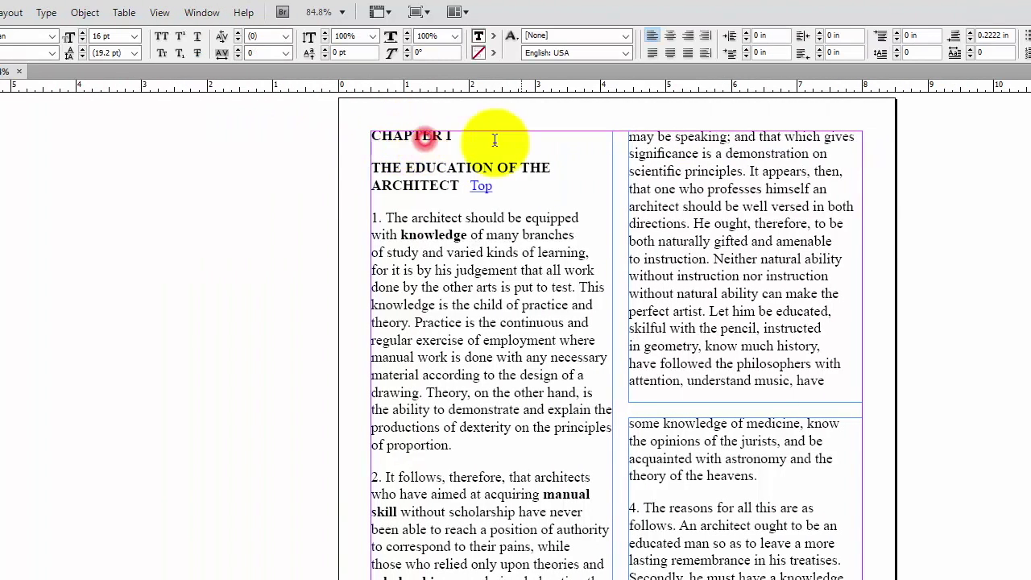
{"action": "left_click_drag", "start_coordinate": [474, 140], "coordinate": [357, 121]}
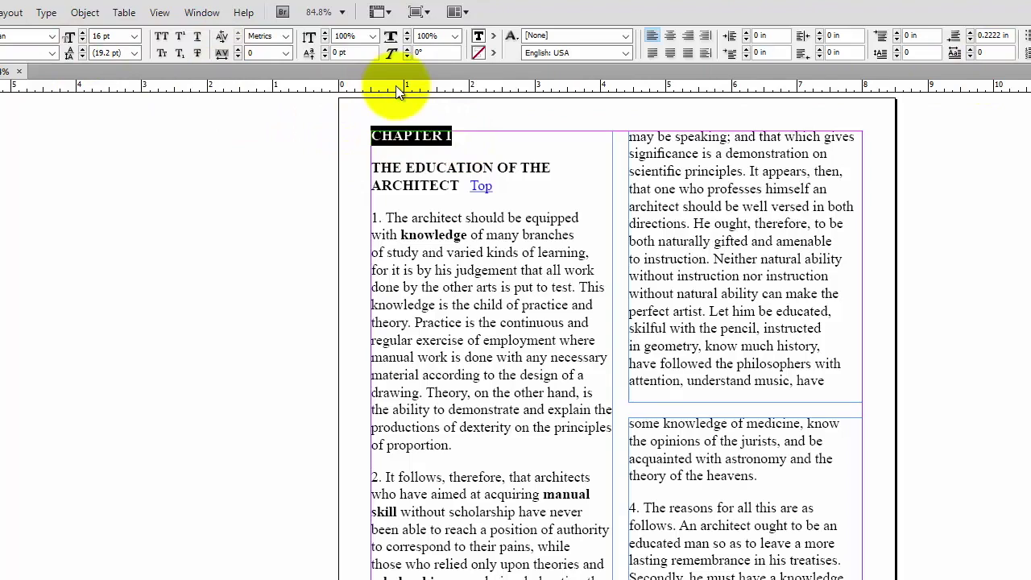
{"action": "left_click", "coordinate": [53, 36]}
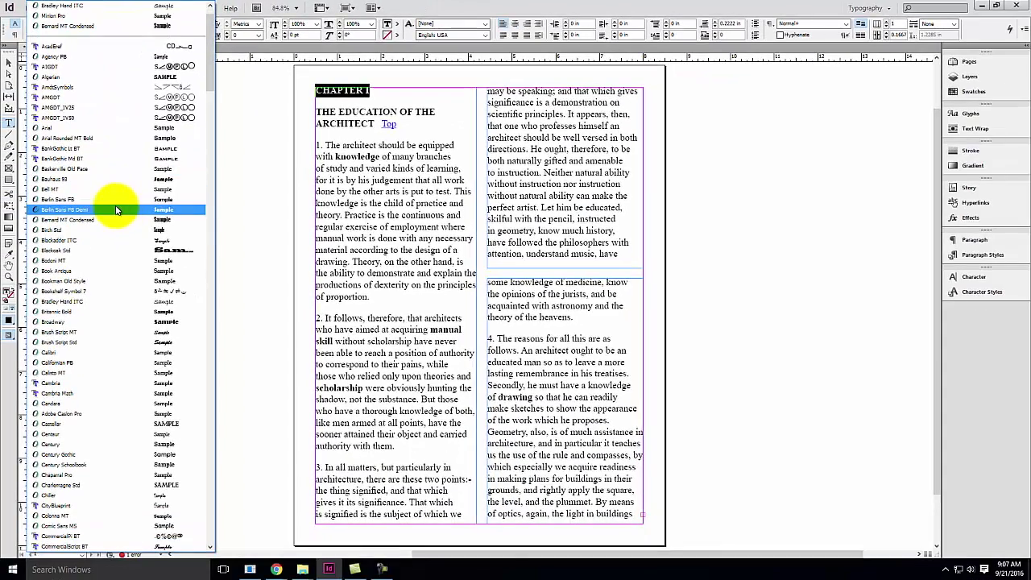
{"action": "scroll", "coordinate": [115, 210], "scroll_direction": "down", "scroll_amount": 3}
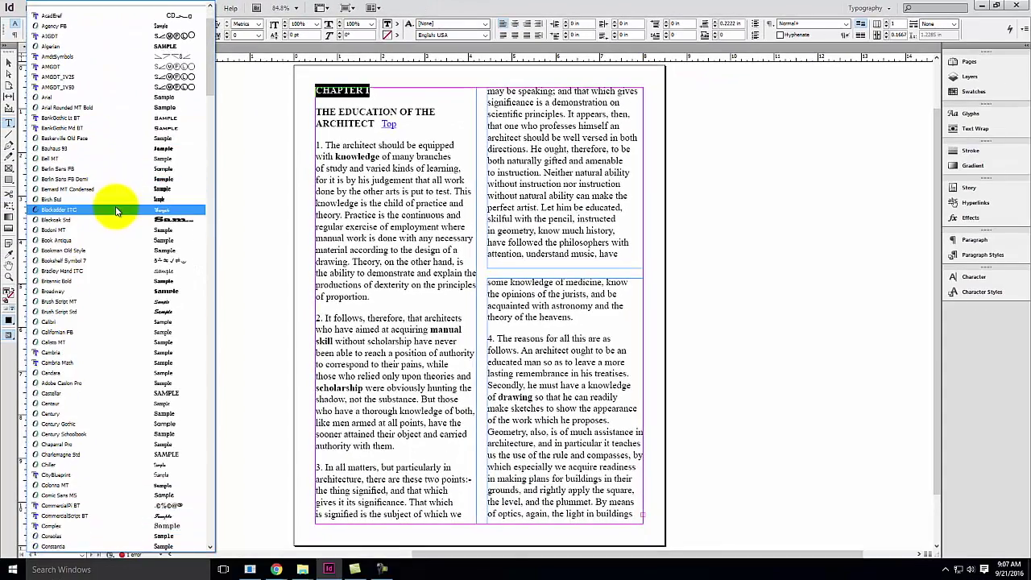
{"action": "scroll", "coordinate": [139, 289], "scroll_direction": "down", "scroll_amount": 1}
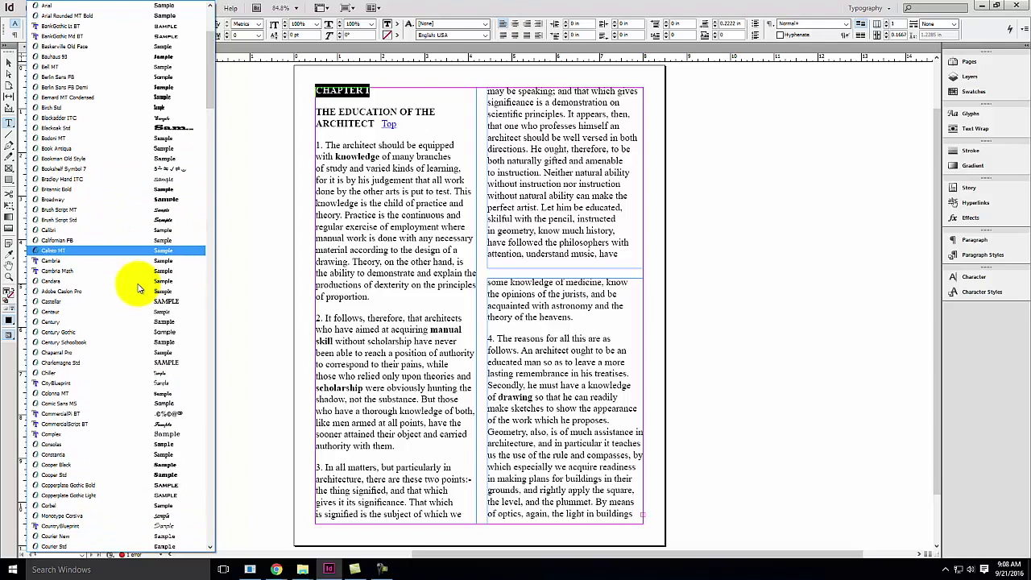
{"action": "left_click", "coordinate": [117, 333]}
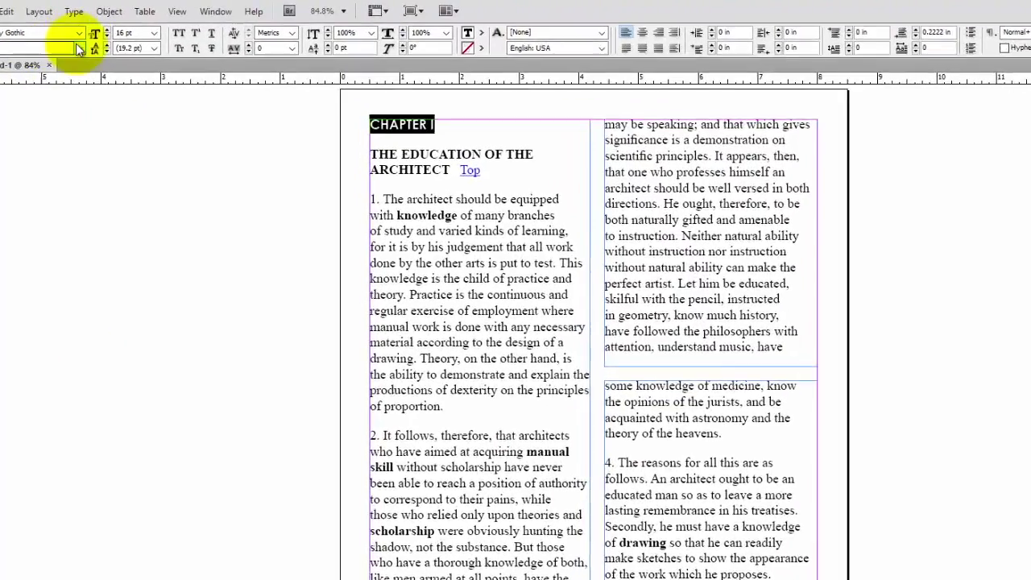
{"action": "left_click", "coordinate": [78, 50]}
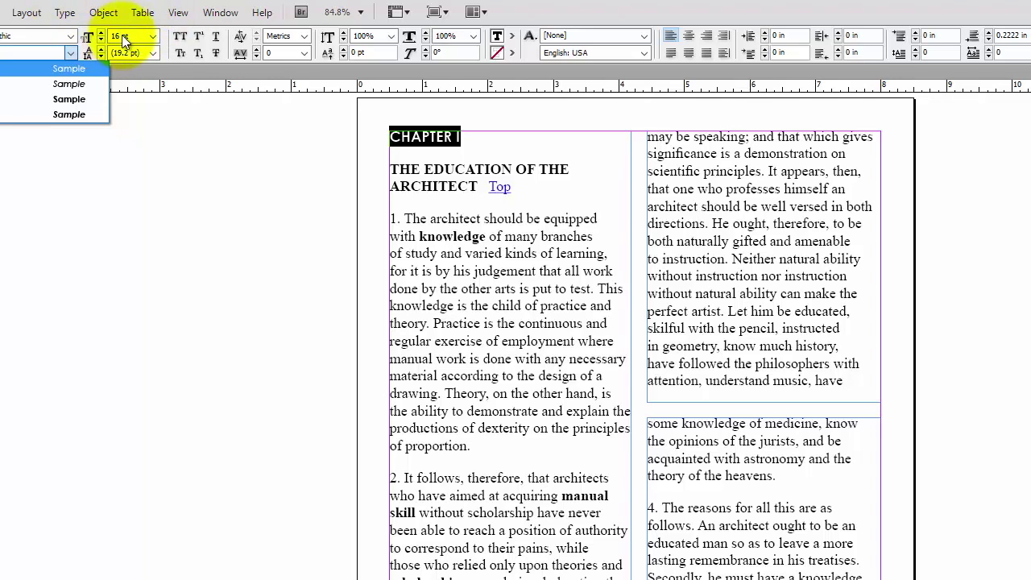
{"action": "left_click", "coordinate": [165, 66]}
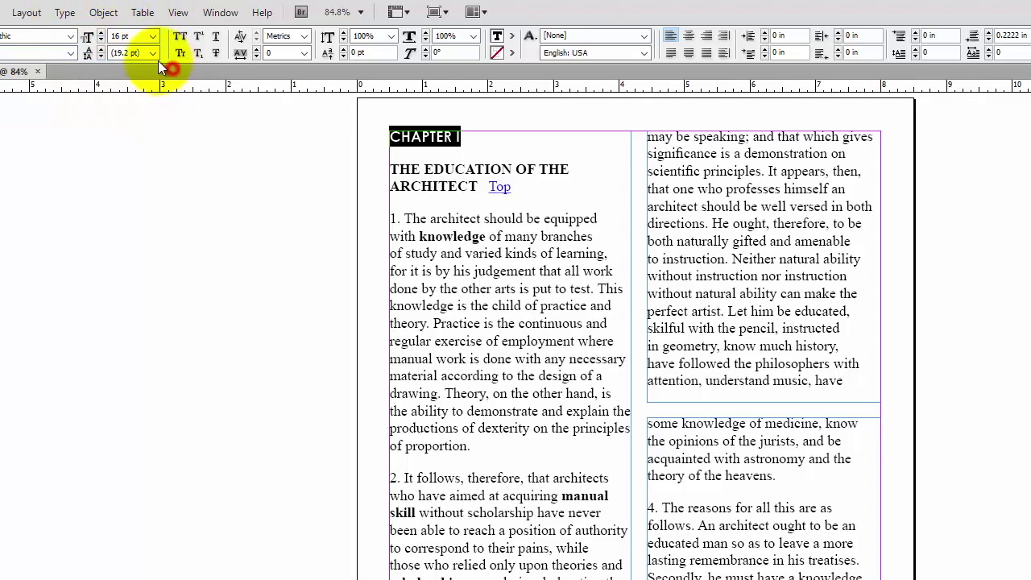
- Enlarge the heading to 18 pt and, after trying 60 pt, return its leading to Auto
{"action": "left_click", "coordinate": [102, 32]}
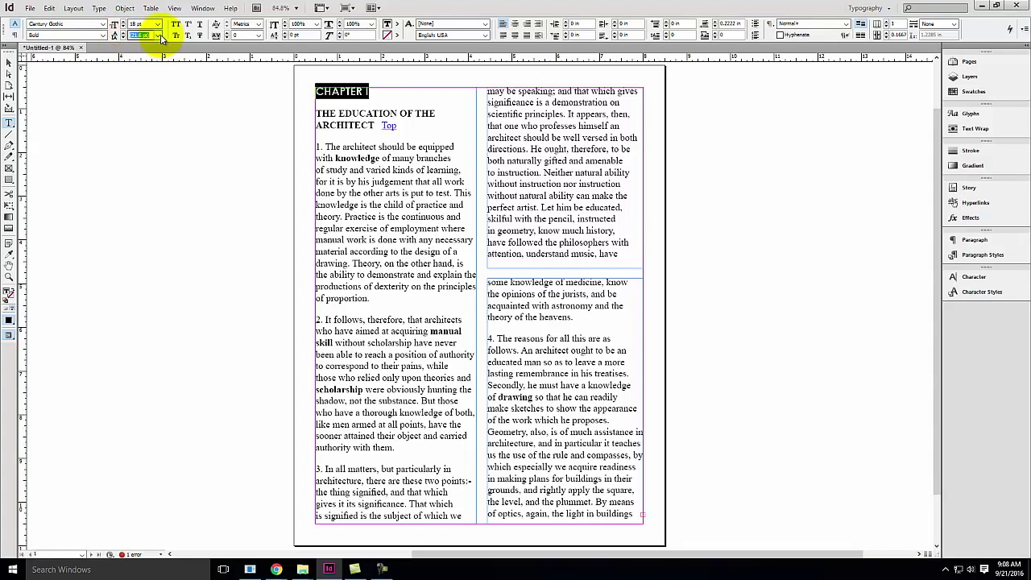
{"action": "left_click", "coordinate": [160, 37]}
{"action": "left_click", "coordinate": [140, 45]}
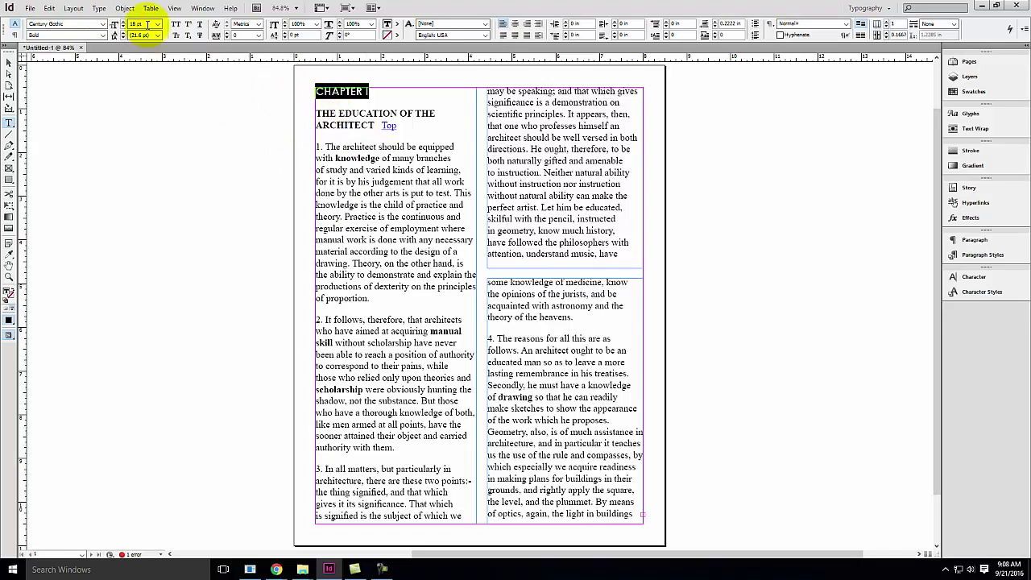
{"action": "left_click", "coordinate": [158, 41]}
{"action": "left_click", "coordinate": [145, 139]}
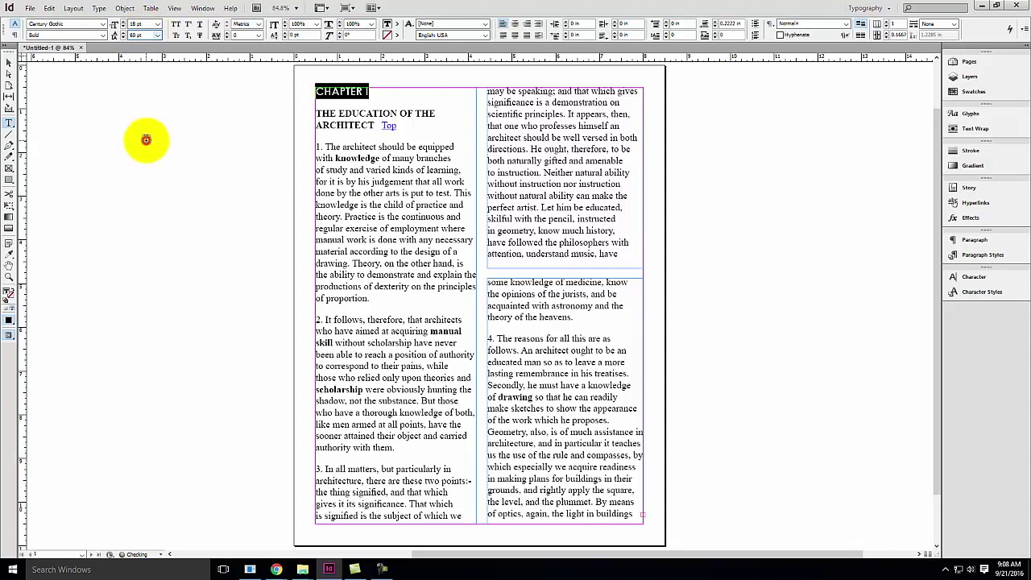
{"action": "left_click", "coordinate": [159, 36]}
{"action": "left_click", "coordinate": [141, 46]}
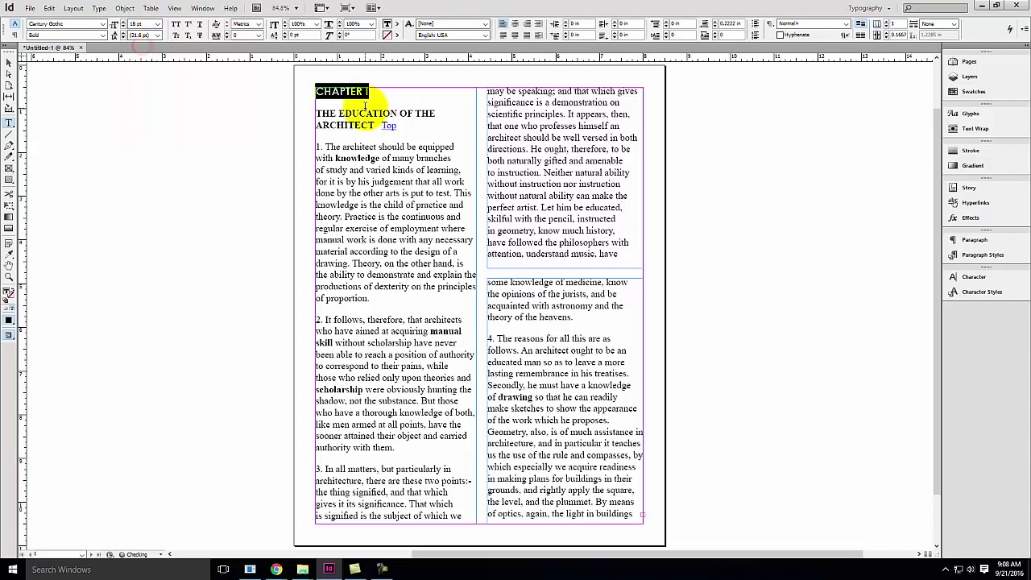
{"action": "left_click_drag", "start_coordinate": [324, 147], "coordinate": [358, 206]}
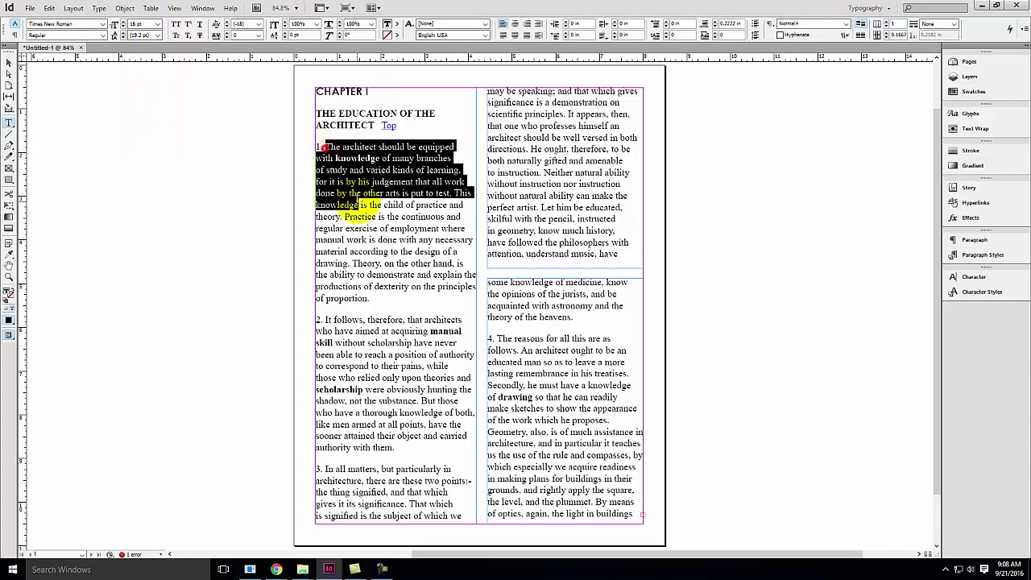
{"action": "left_click", "coordinate": [357, 169]}
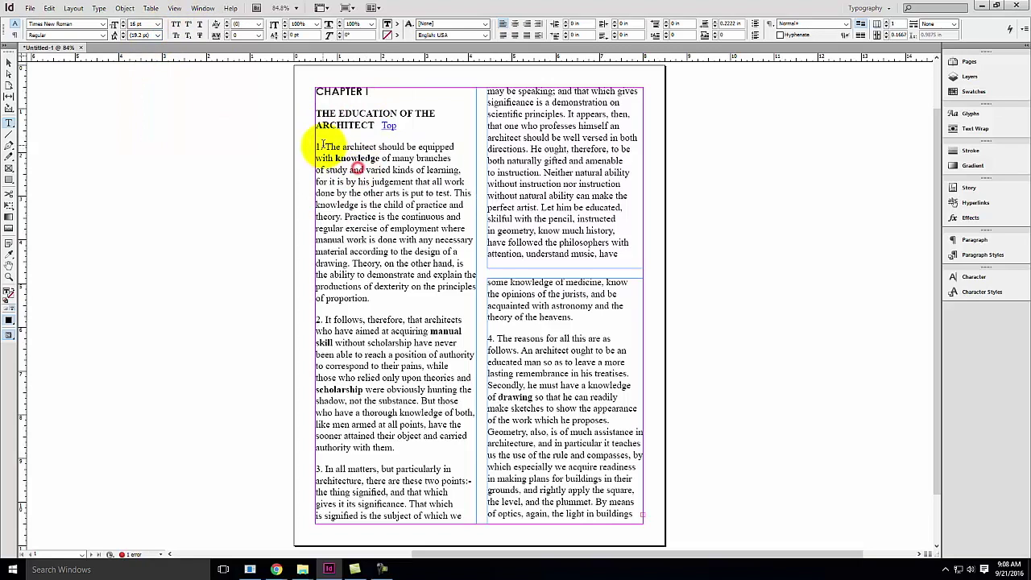
{"action": "left_click_drag", "start_coordinate": [317, 147], "coordinate": [370, 297]}
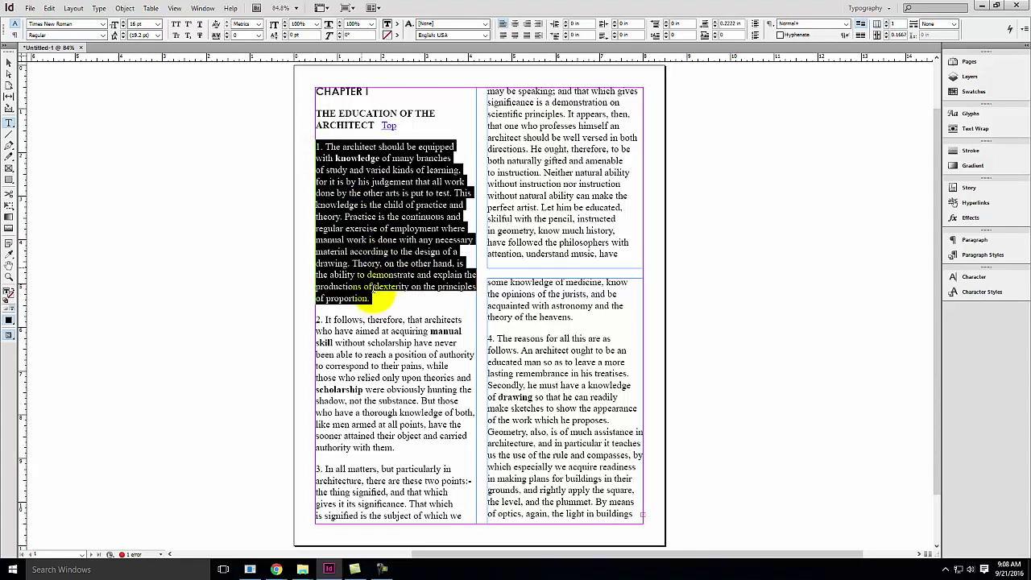
{"action": "left_click", "coordinate": [158, 38]}
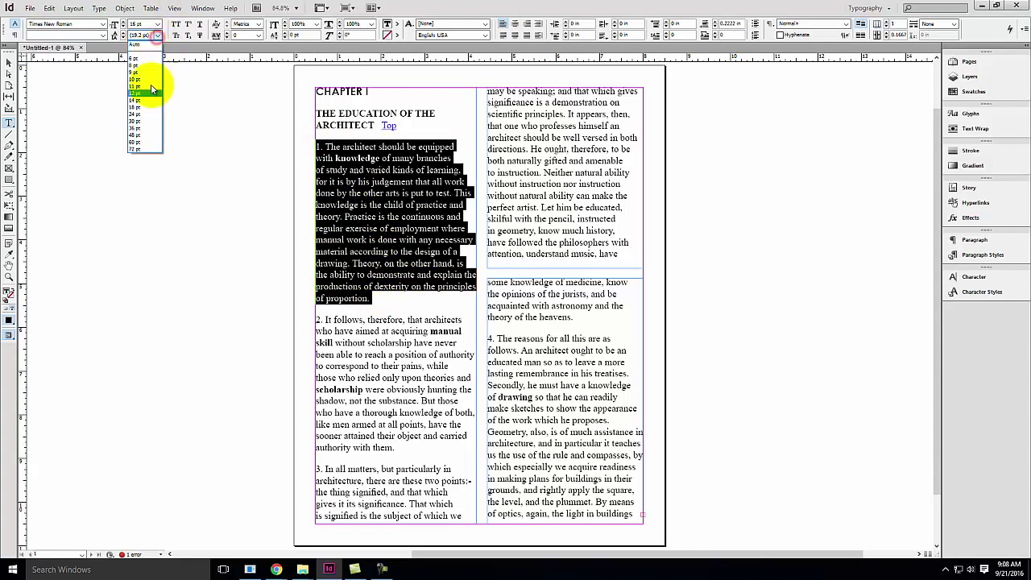
{"action": "left_click", "coordinate": [145, 128]}
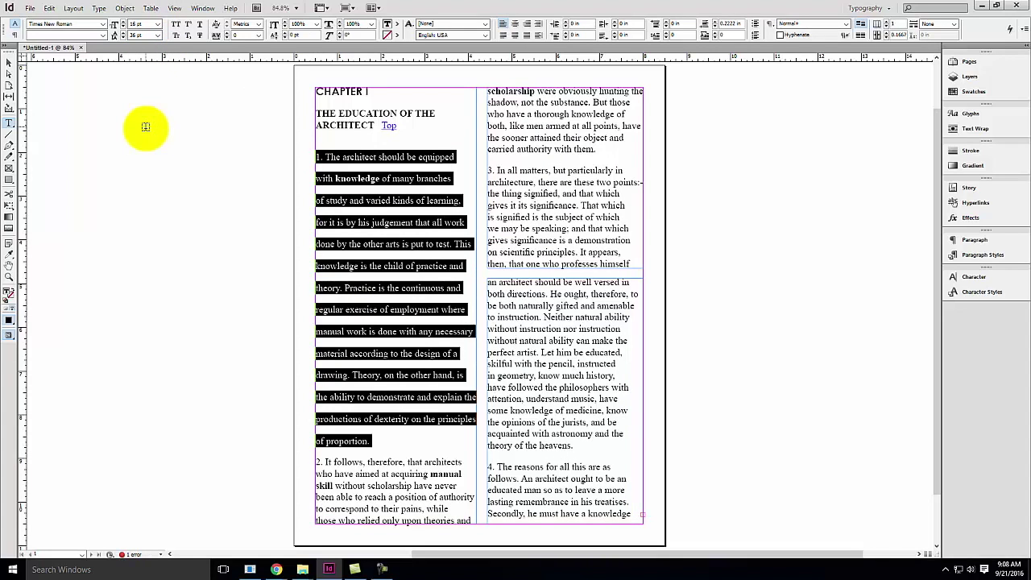
{"action": "left_click", "coordinate": [158, 35]}
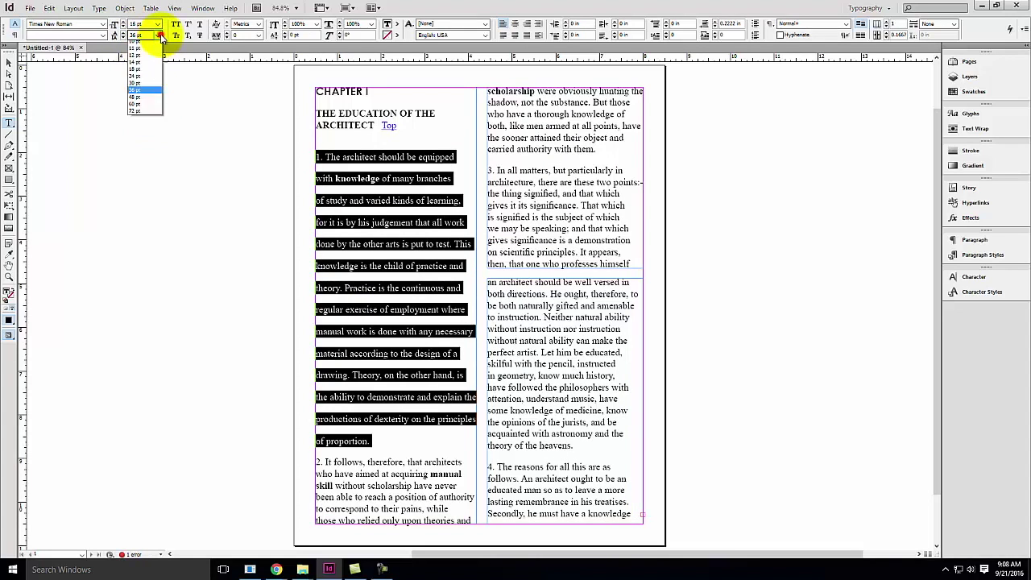
{"action": "left_click", "coordinate": [147, 46]}
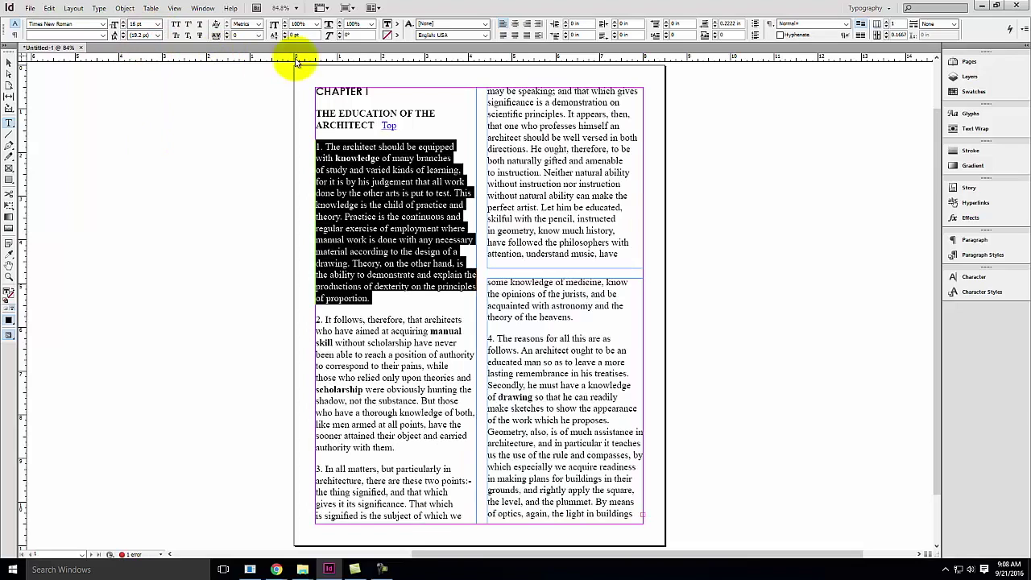
{"action": "left_click_drag", "start_coordinate": [372, 91], "coordinate": [272, 88]}
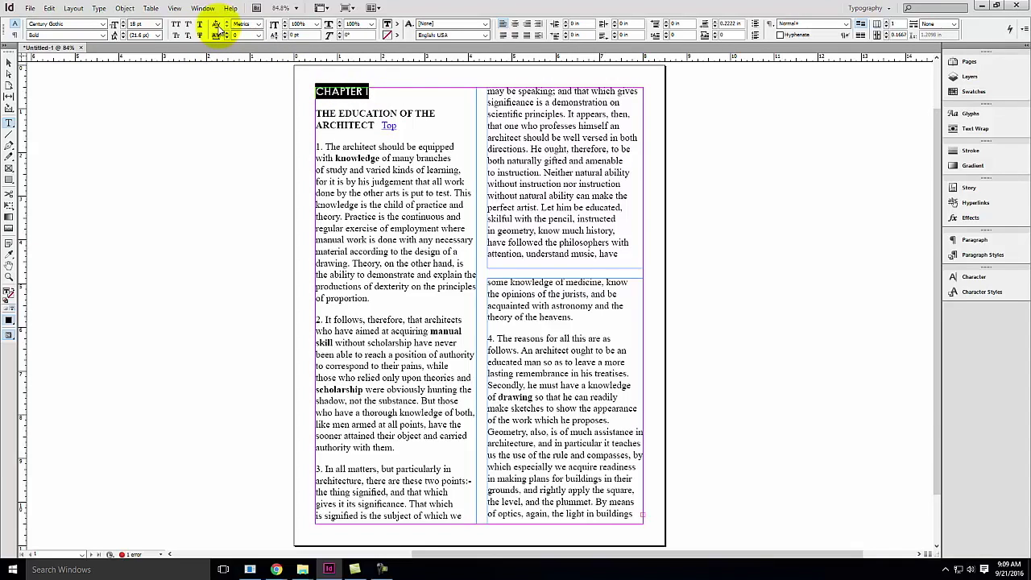
{"action": "left_click", "coordinate": [216, 28]}
{"action": "left_click", "coordinate": [322, 93]}
{"action": "key", "text": "ctrl+equal"}
{"action": "key", "text": "ctrl+equal"}
{"action": "key", "text": "ctrl+equal"}
{"action": "key", "text": "ctrl+equal"}
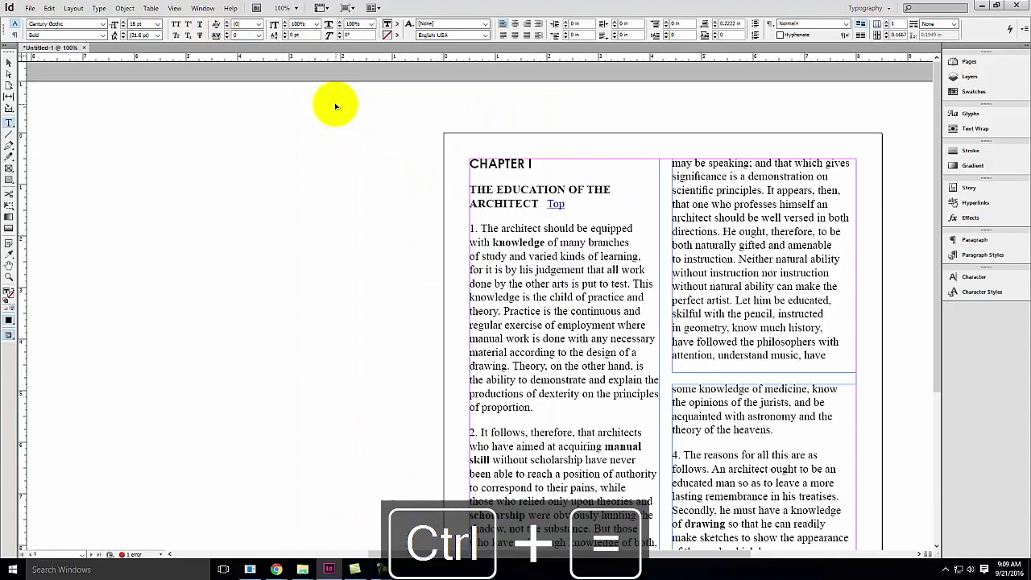
{"action": "key", "text": "ctrl+equal"}
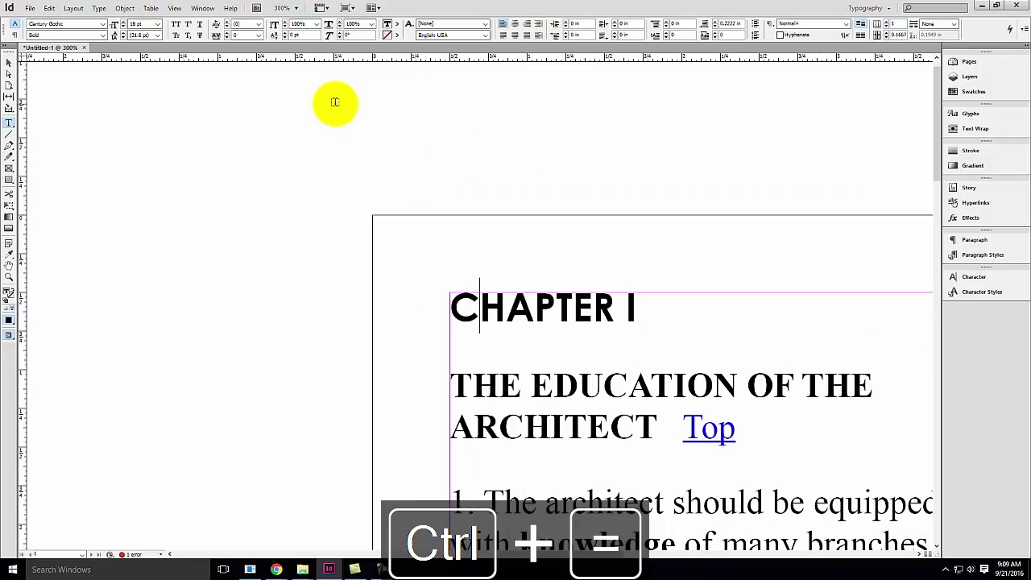
{"action": "key", "text": "ctrl+z"}
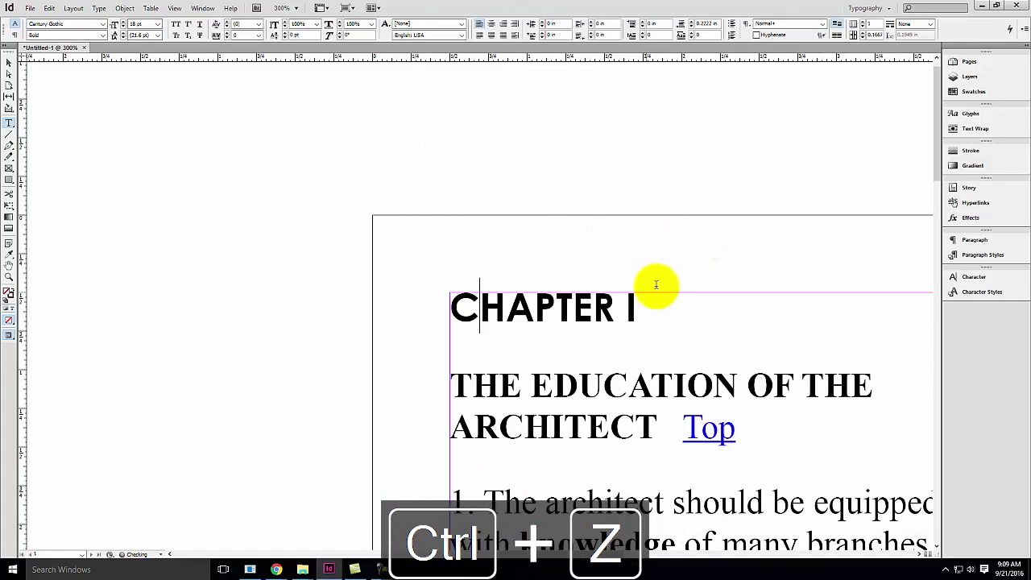
{"action": "key", "text": "ctrl+equal"}
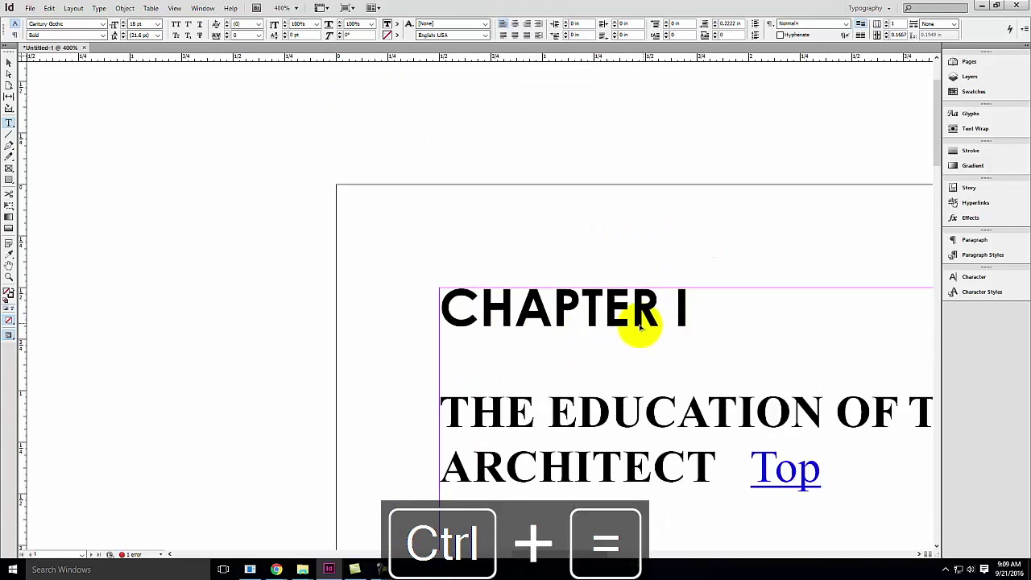
{"action": "key", "text": "ctrl+equal"}
{"action": "key", "text": "ctrl+equal"}
{"action": "key", "text": "BackSpace"}
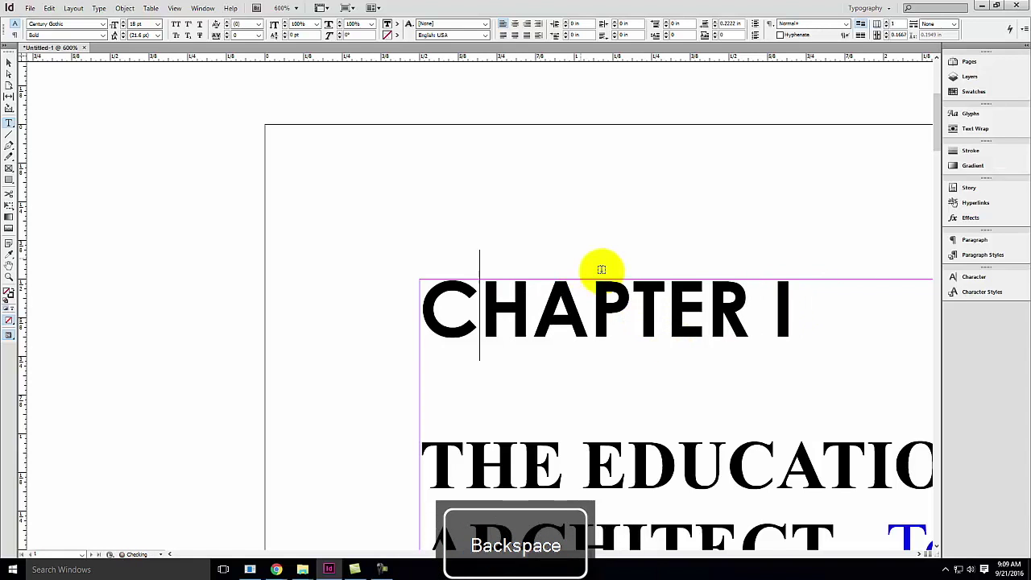
{"action": "left_click", "coordinate": [9, 63]}
{"action": "key", "text": "space"}
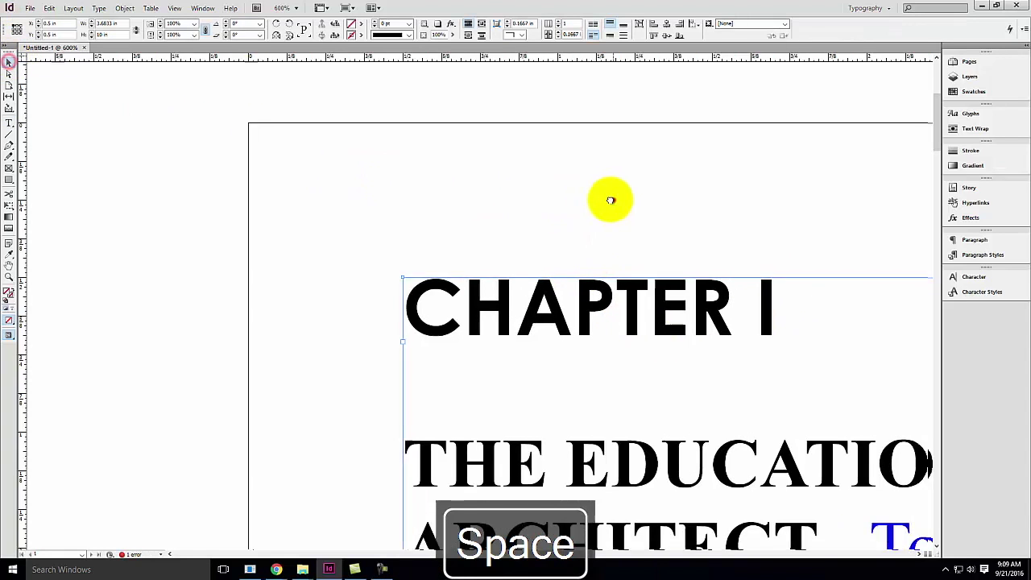
{"action": "left_click_drag", "start_coordinate": [610, 200], "coordinate": [428, 182]}
{"action": "double_click", "coordinate": [467, 300]}
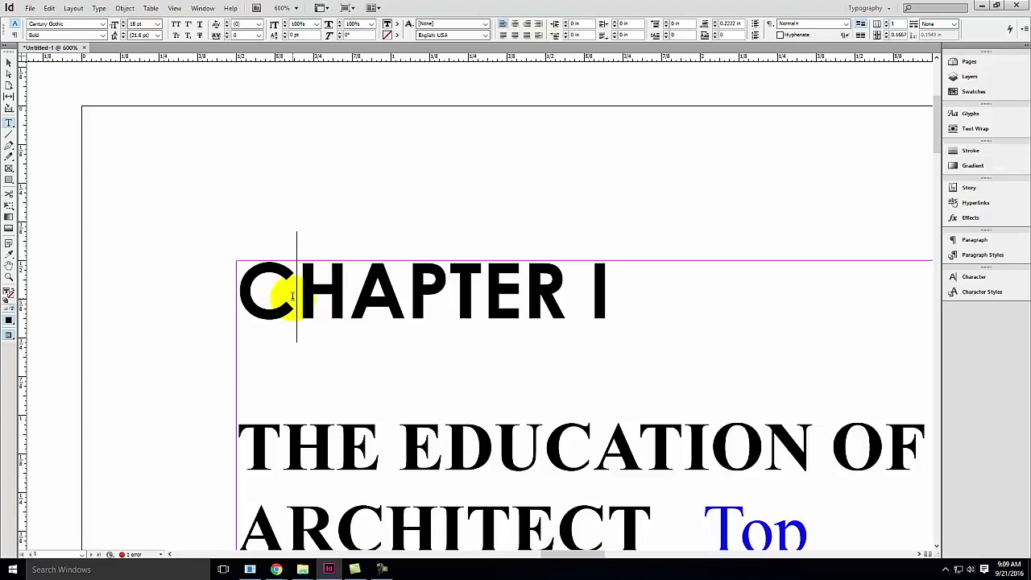
- Increase the kerning after the C and between the H–A, P–T and T–E letter pairs
{"action": "left_click", "coordinate": [227, 24]}
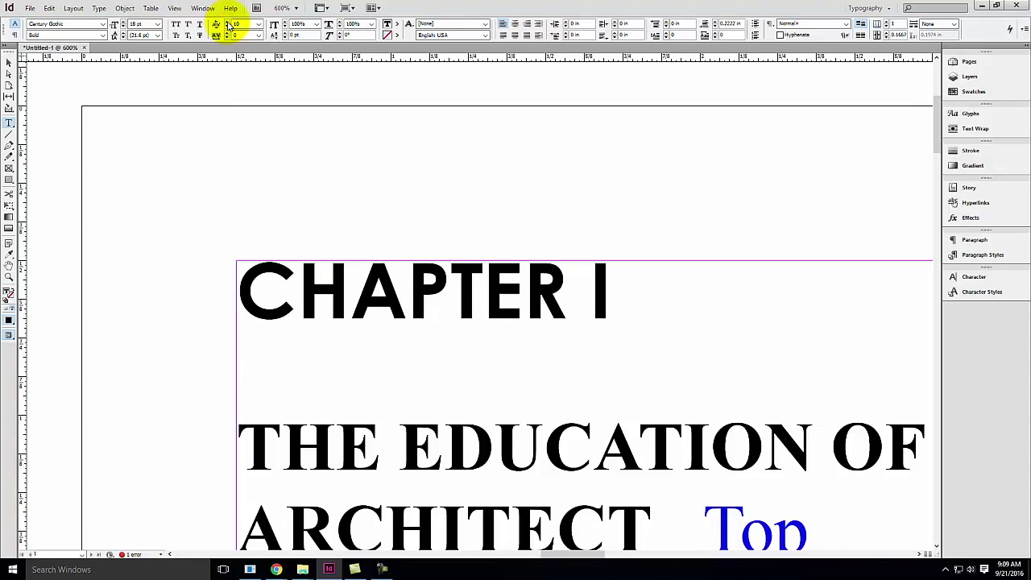
{"action": "left_click", "coordinate": [349, 288]}
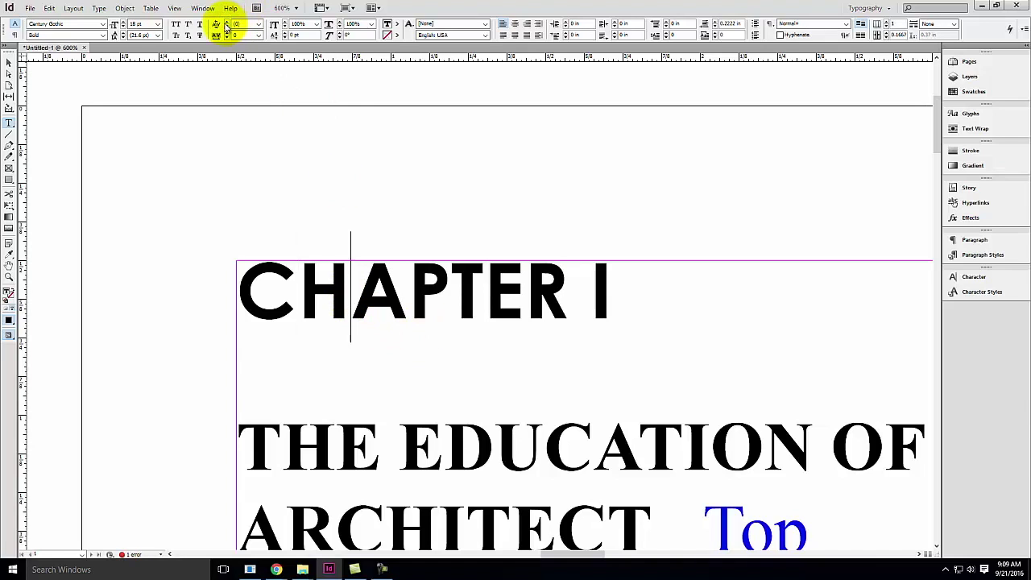
{"action": "left_click", "coordinate": [227, 24]}
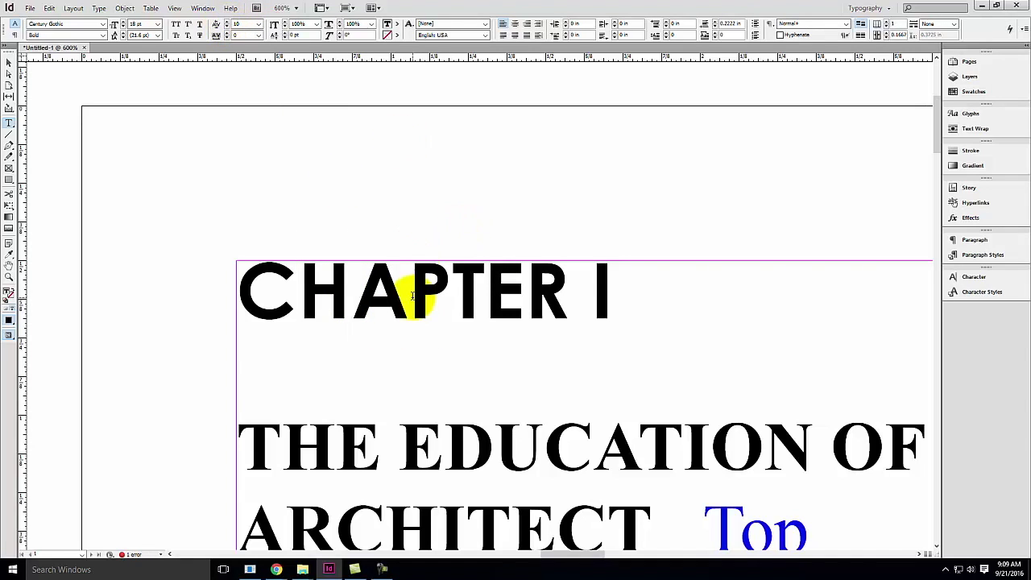
{"action": "left_click", "coordinate": [449, 304]}
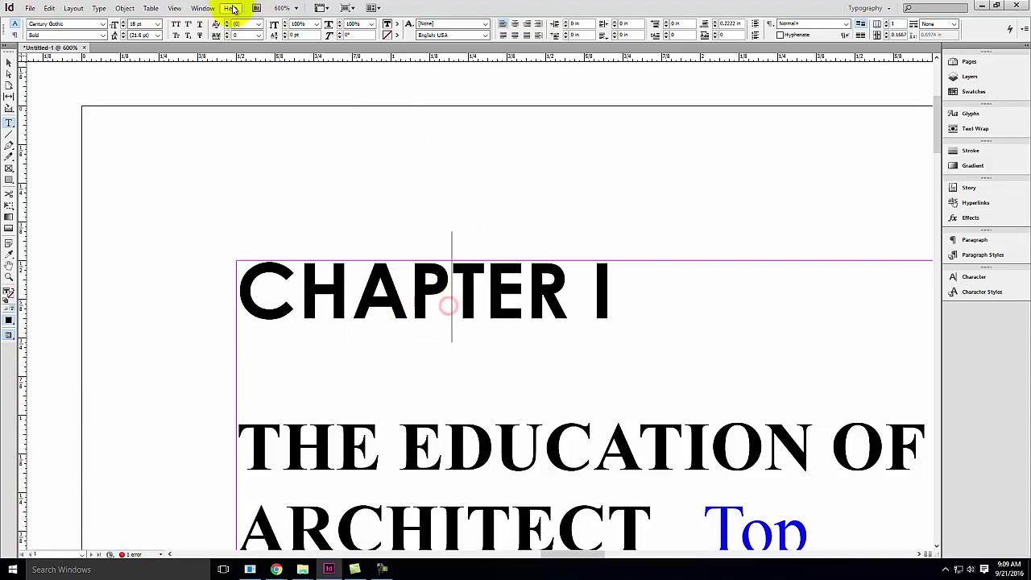
{"action": "left_click", "coordinate": [227, 24]}
{"action": "left_click", "coordinate": [227, 24]}
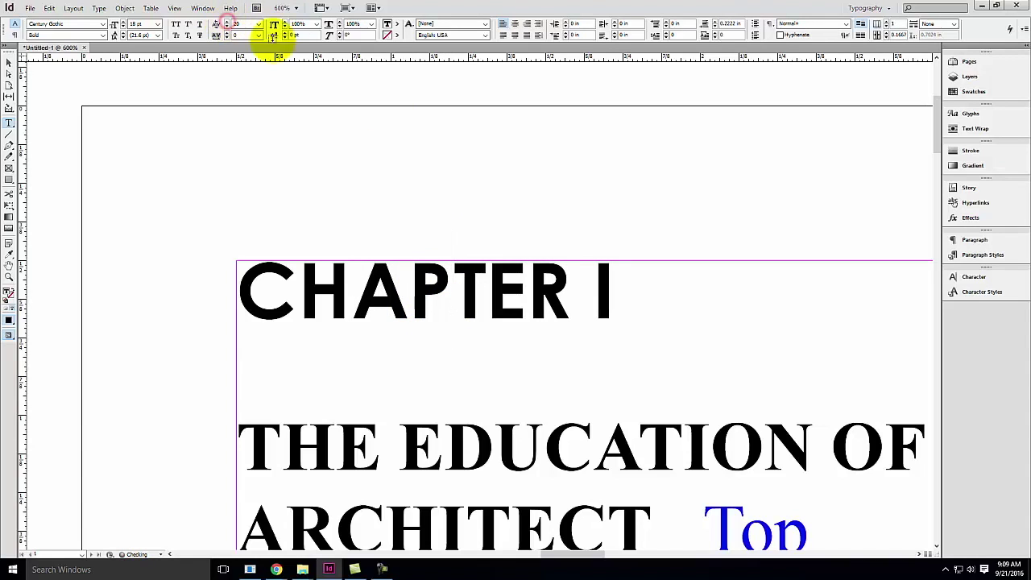
{"action": "left_click", "coordinate": [489, 281]}
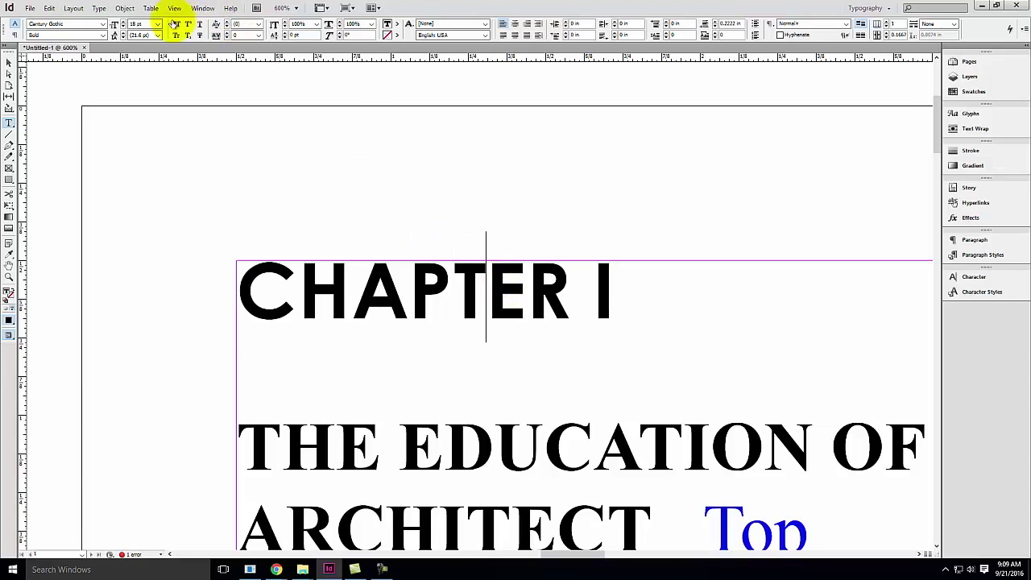
{"action": "left_click", "coordinate": [227, 24]}
{"action": "left_click", "coordinate": [227, 24]}
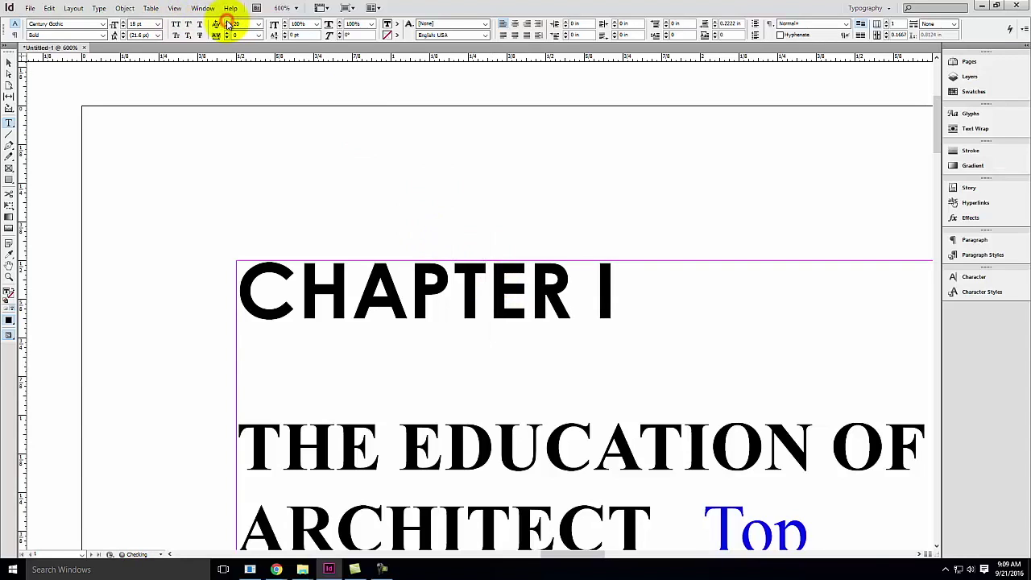
{"action": "left_click", "coordinate": [529, 284]}
- Raise the T–E and E–R kerning to 30 and reset the H–A kerning to 0
{"action": "left_click", "coordinate": [487, 282]}
{"action": "left_click", "coordinate": [227, 24]}
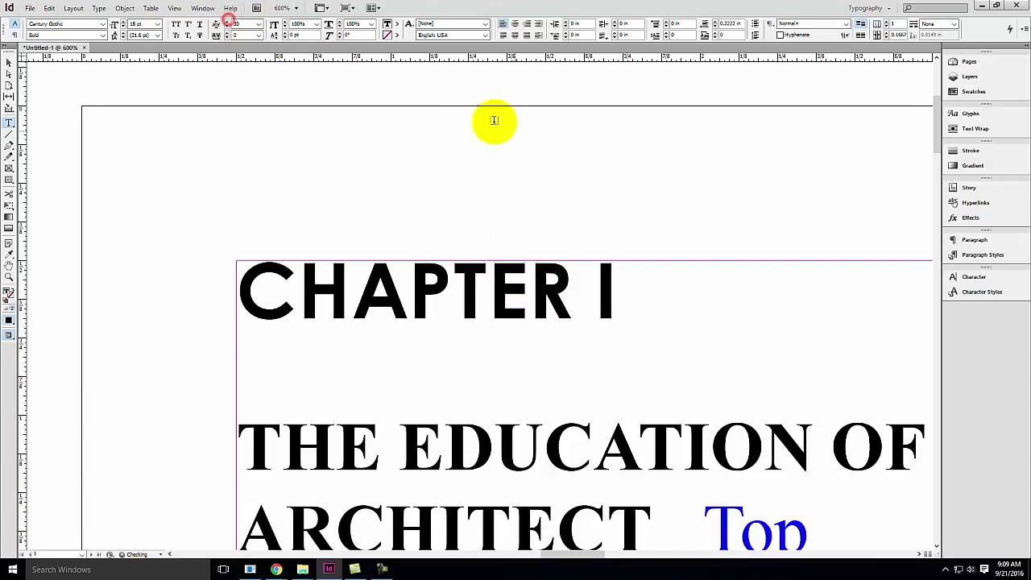
{"action": "left_click", "coordinate": [531, 291]}
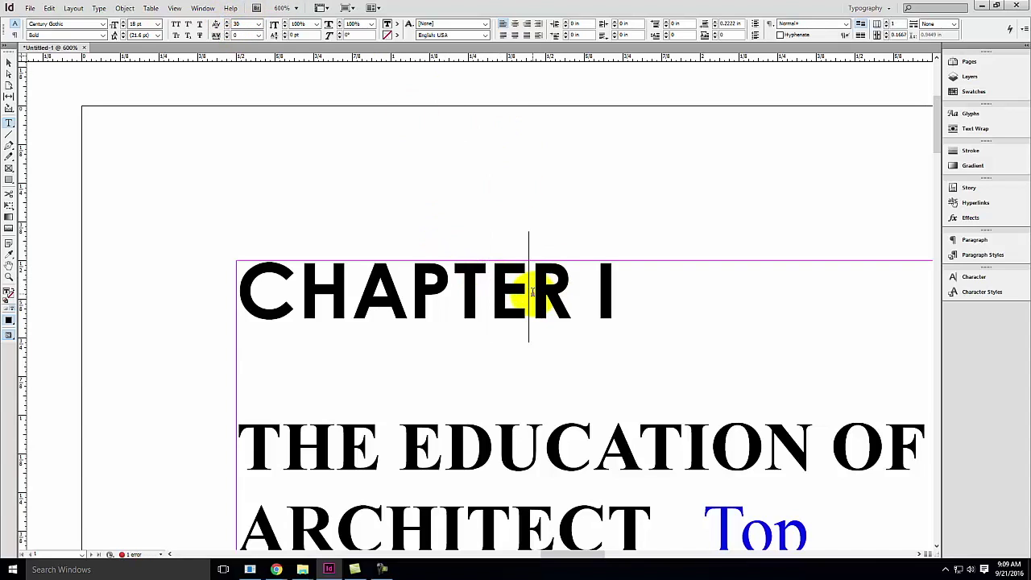
{"action": "left_click", "coordinate": [228, 23]}
{"action": "left_click", "coordinate": [228, 24]}
{"action": "left_click", "coordinate": [227, 23]}
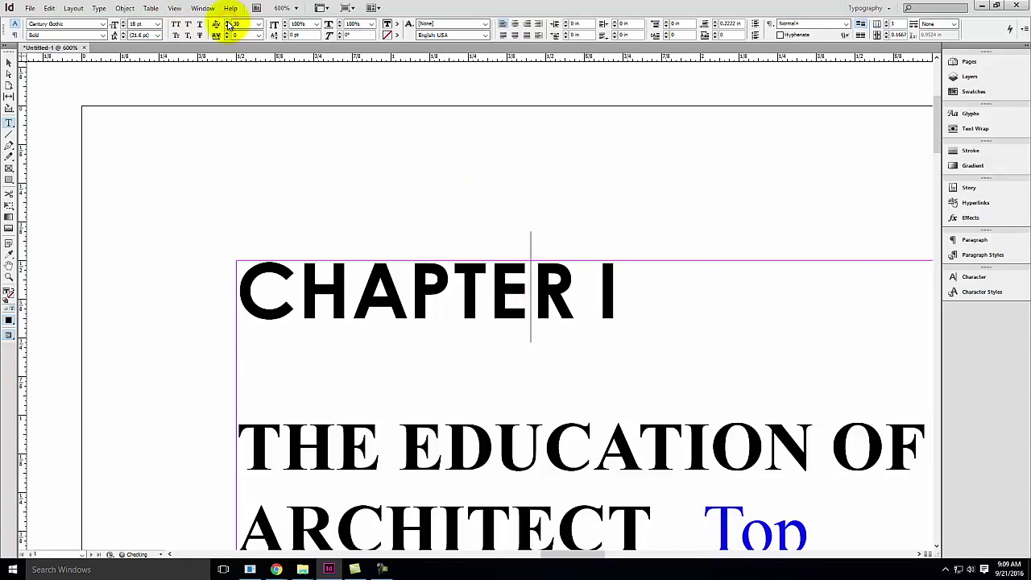
{"action": "left_click", "coordinate": [752, 293]}
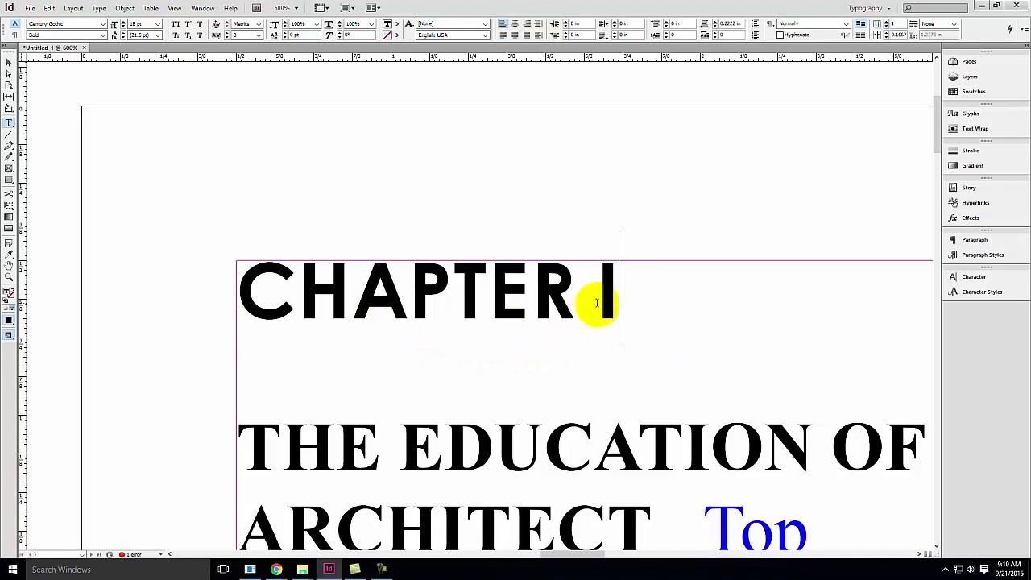
{"action": "left_click", "coordinate": [348, 288]}
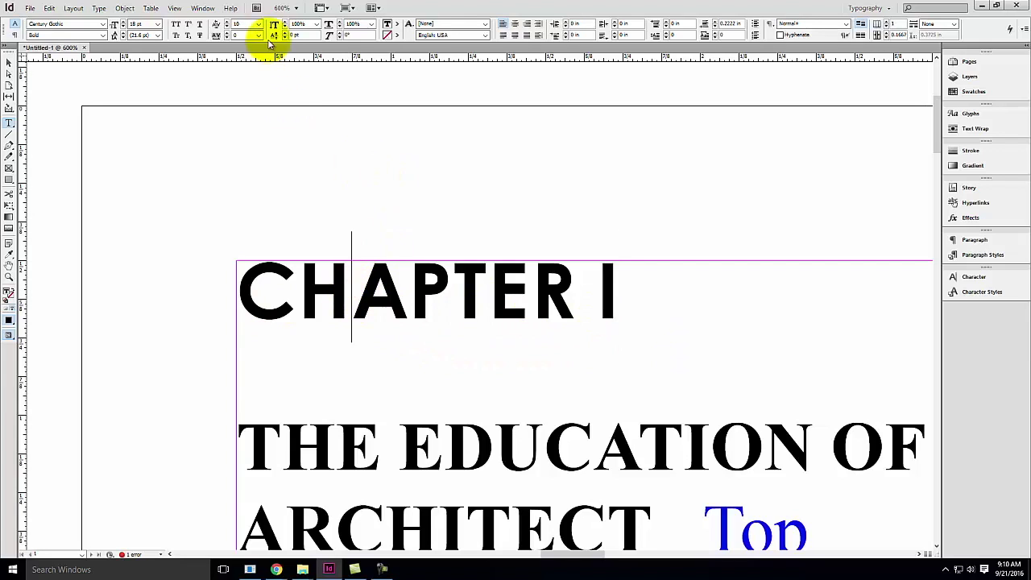
{"action": "left_click", "coordinate": [227, 27]}
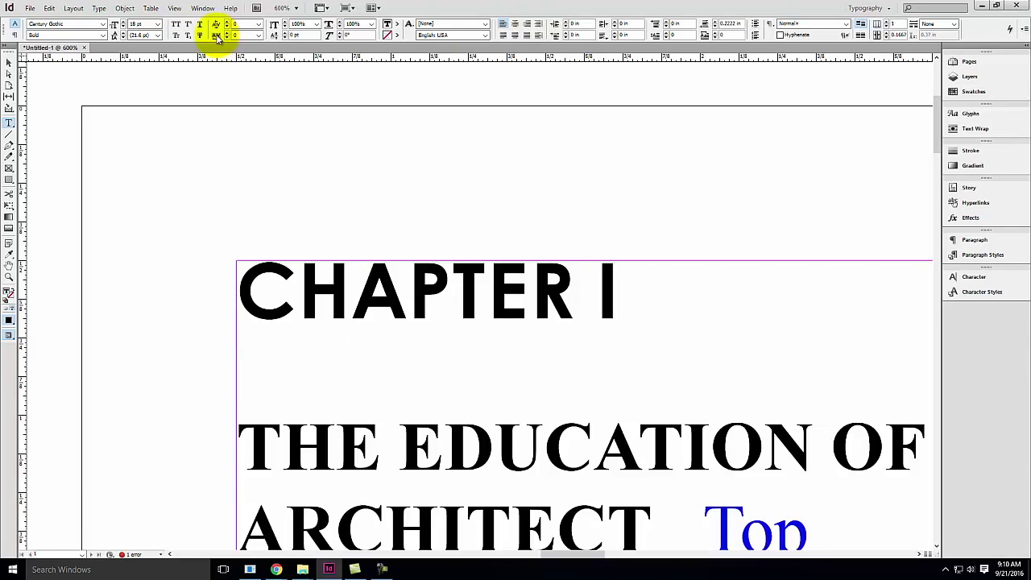
{"action": "left_click", "coordinate": [438, 391]}
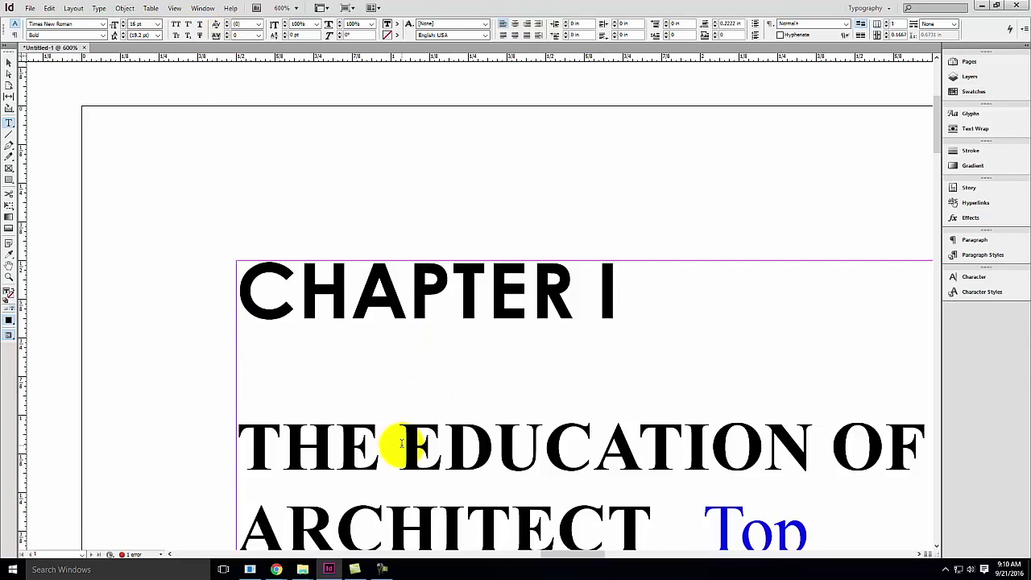
- Select all of paragraph 1 and raise its tracking step by step to 120
{"action": "scroll", "coordinate": [358, 406], "scroll_direction": "down", "scroll_amount": 5}
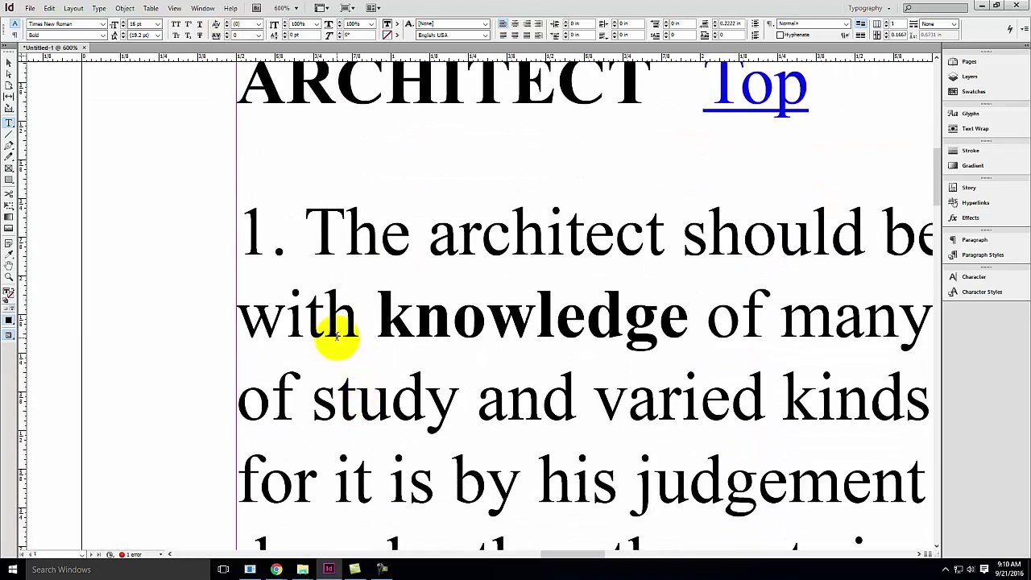
{"action": "key", "text": "ctrl+minus"}
{"action": "key", "text": "ctrl+minus"}
{"action": "key", "text": "ctrl+minus"}
{"action": "key", "text": "ctrl+minus"}
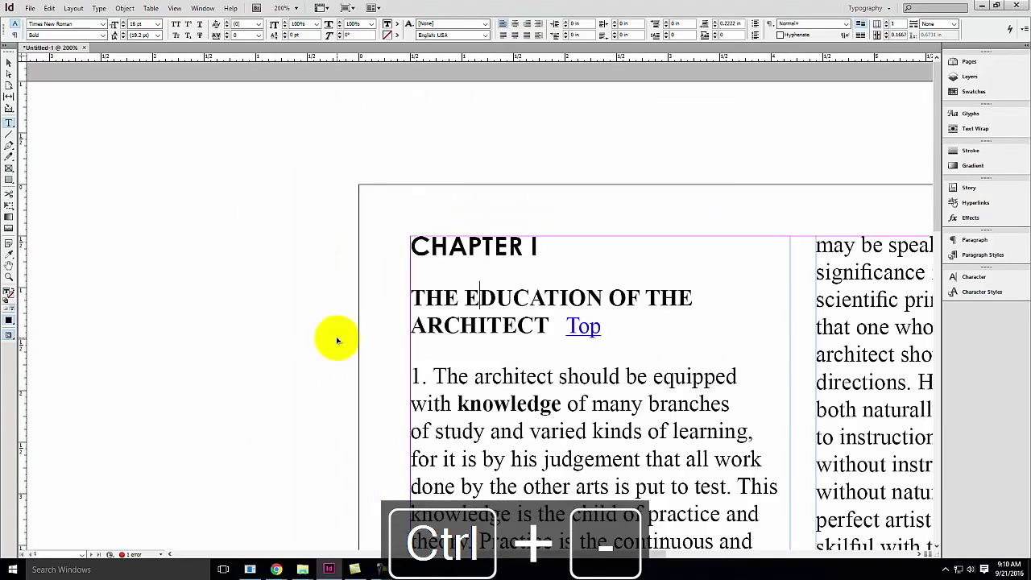
{"action": "key", "text": "ctrl+minus"}
{"action": "scroll", "coordinate": [425, 265], "scroll_direction": "down", "scroll_amount": 2}
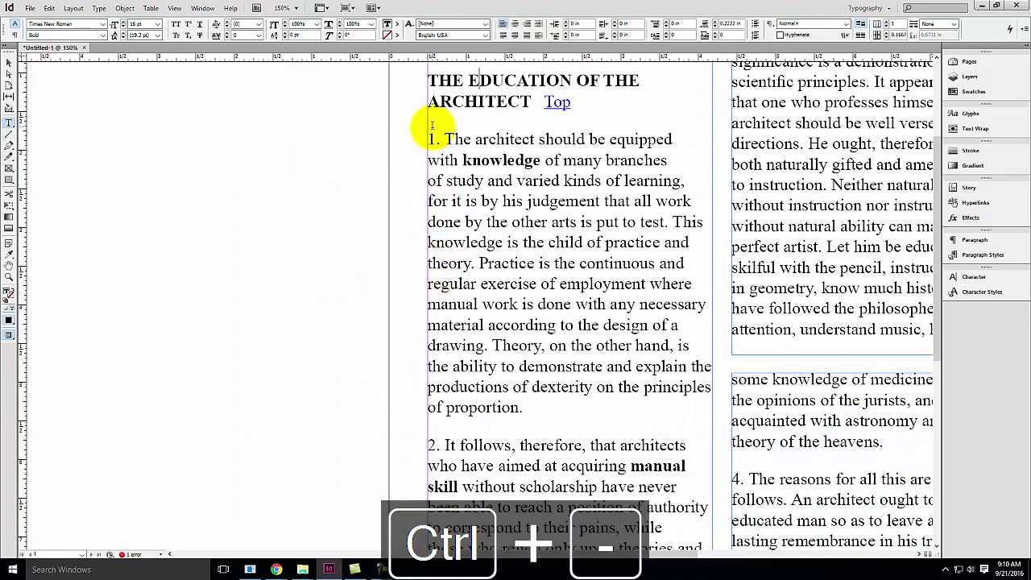
{"action": "left_click_drag", "start_coordinate": [427, 139], "coordinate": [521, 407]}
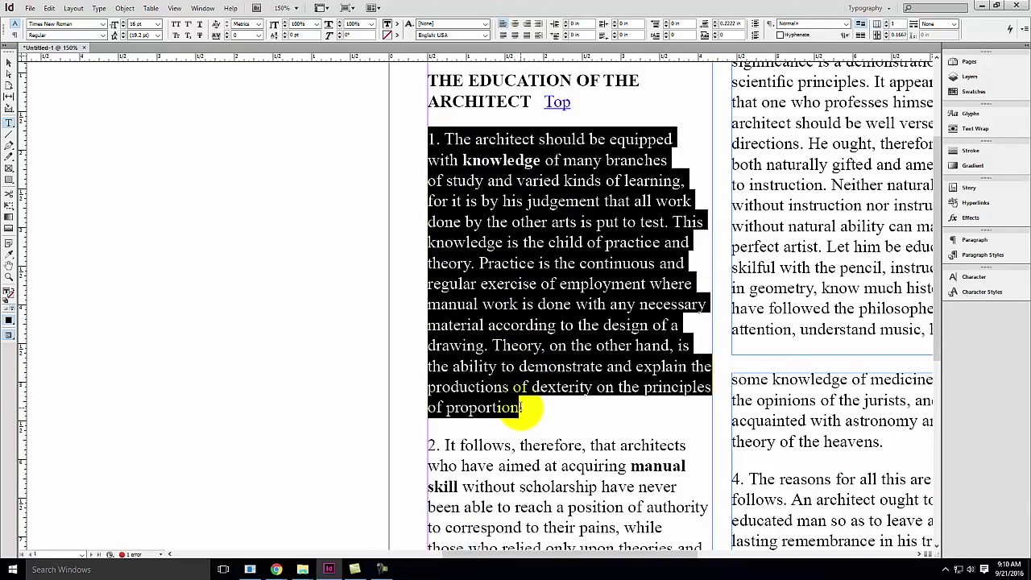
{"action": "left_click", "coordinate": [227, 33]}
{"action": "left_click", "coordinate": [228, 33]}
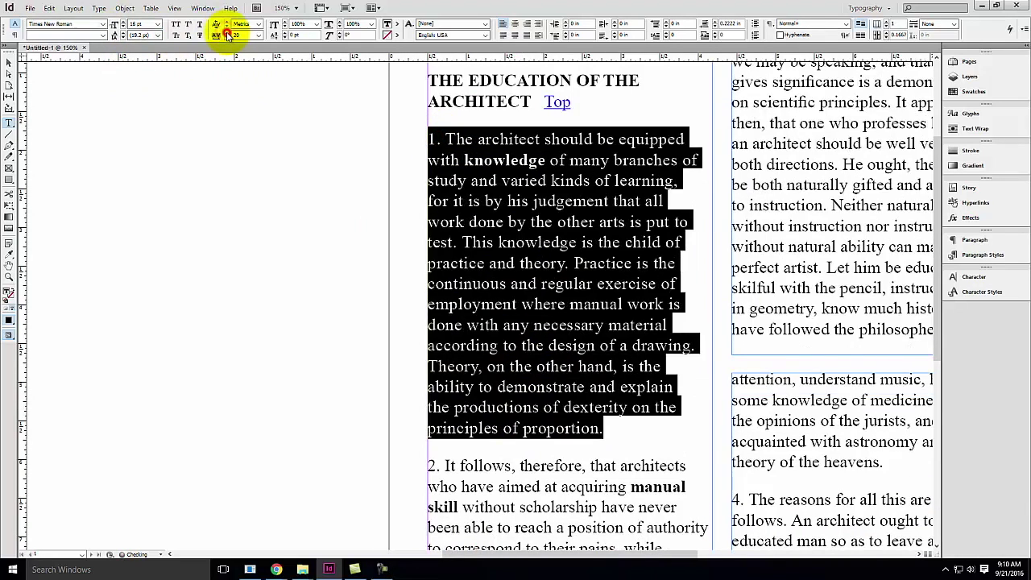
{"action": "left_click", "coordinate": [227, 33]}
{"action": "left_click", "coordinate": [227, 33]}
{"action": "left_click", "coordinate": [227, 33]}
{"action": "left_click", "coordinate": [227, 33]}
{"action": "left_click", "coordinate": [228, 34]}
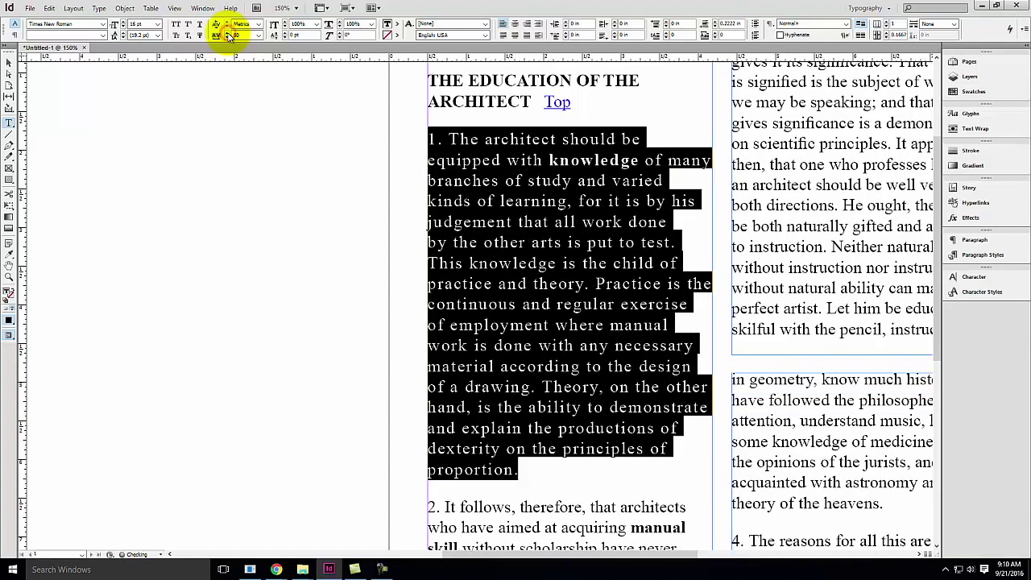
{"action": "left_click", "coordinate": [228, 35]}
{"action": "left_click", "coordinate": [227, 35]}
{"action": "left_click", "coordinate": [227, 35]}
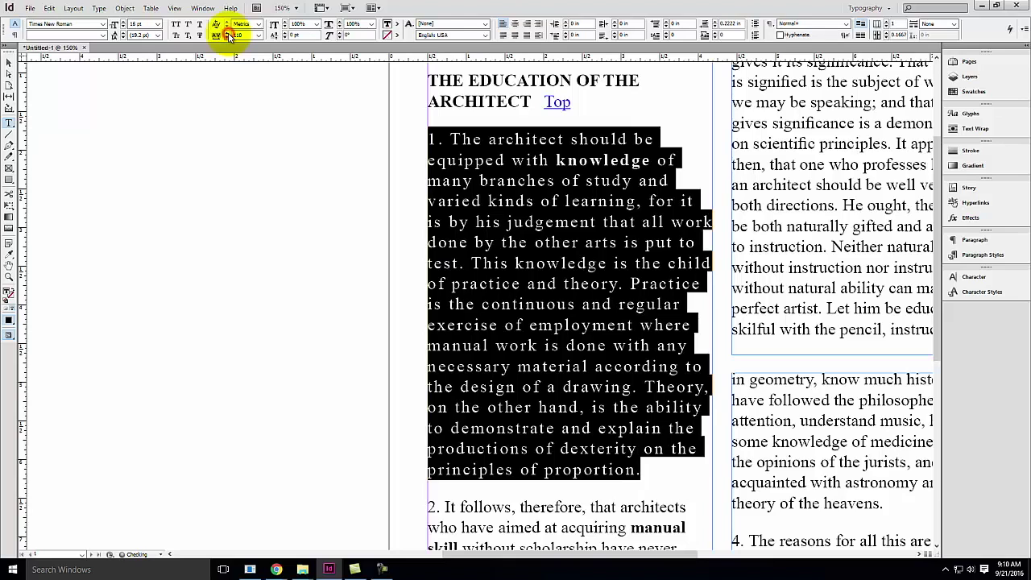
{"action": "left_click", "coordinate": [228, 34]}
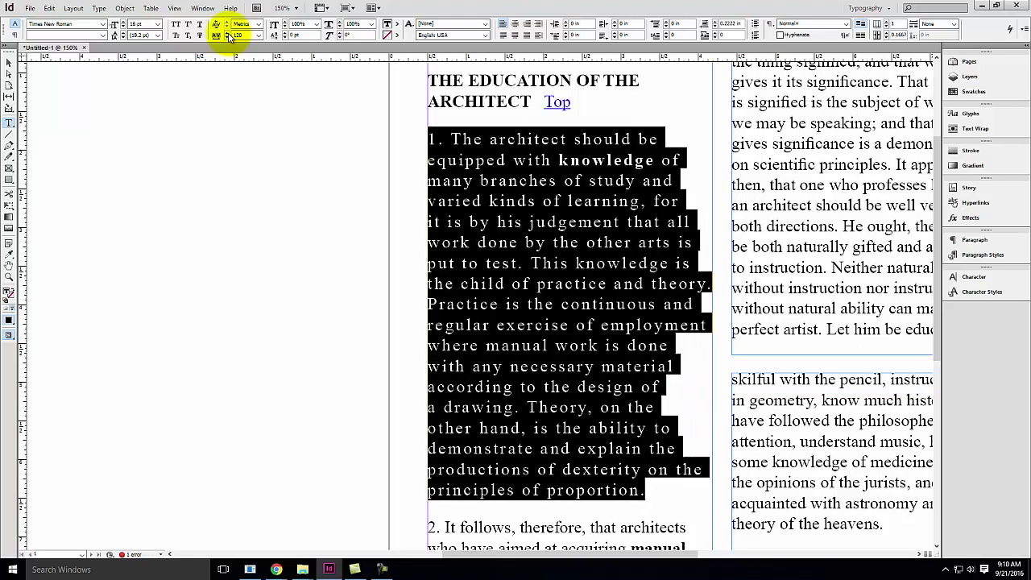
{"action": "left_click", "coordinate": [497, 200]}
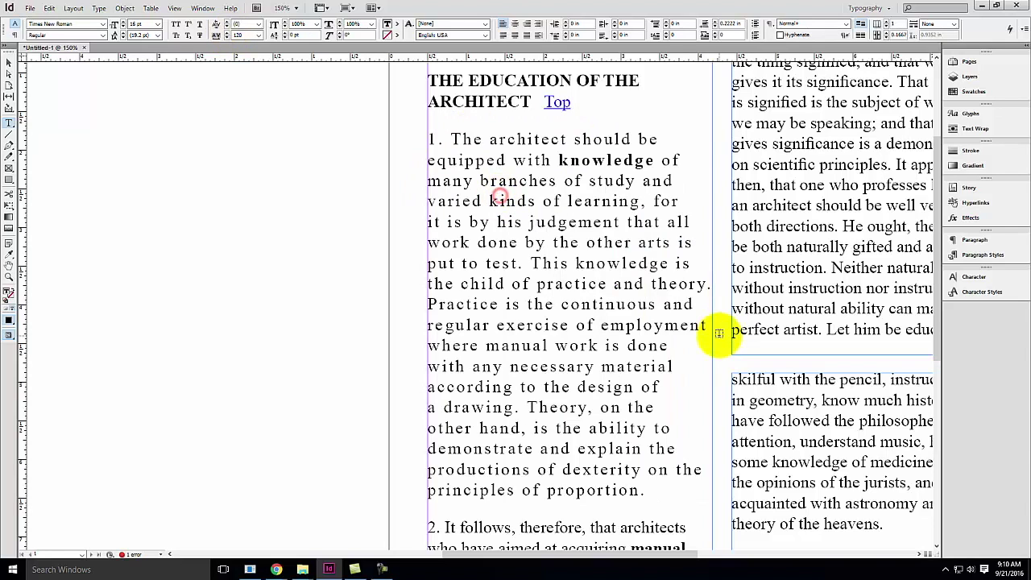
{"action": "key", "text": "ctrl+0"}
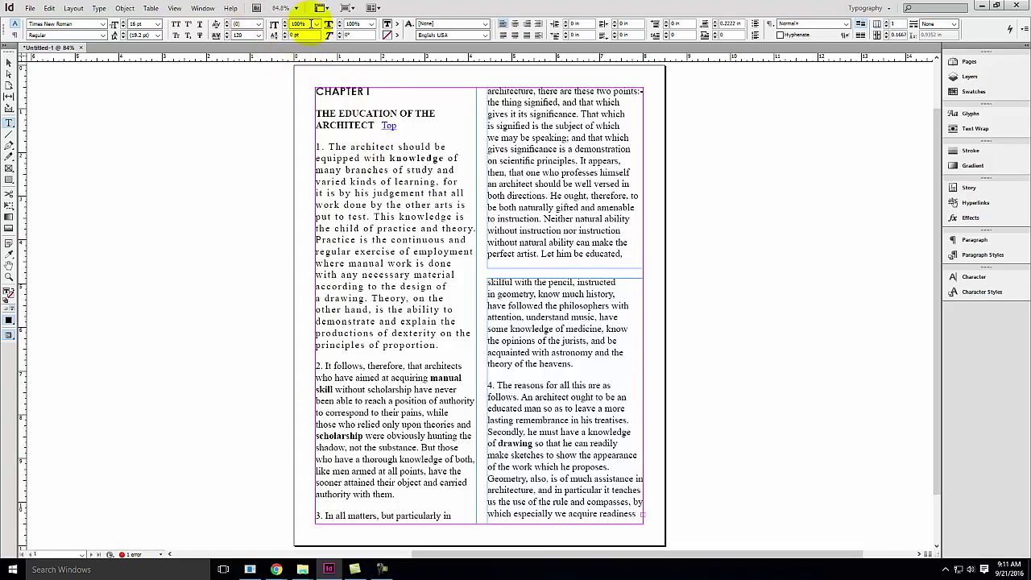
- Select the CHAPTER I heading and stretch its vertical scale to 200%
{"action": "key", "text": "ctrl+equal"}
{"action": "key", "text": "ctrl+equal"}
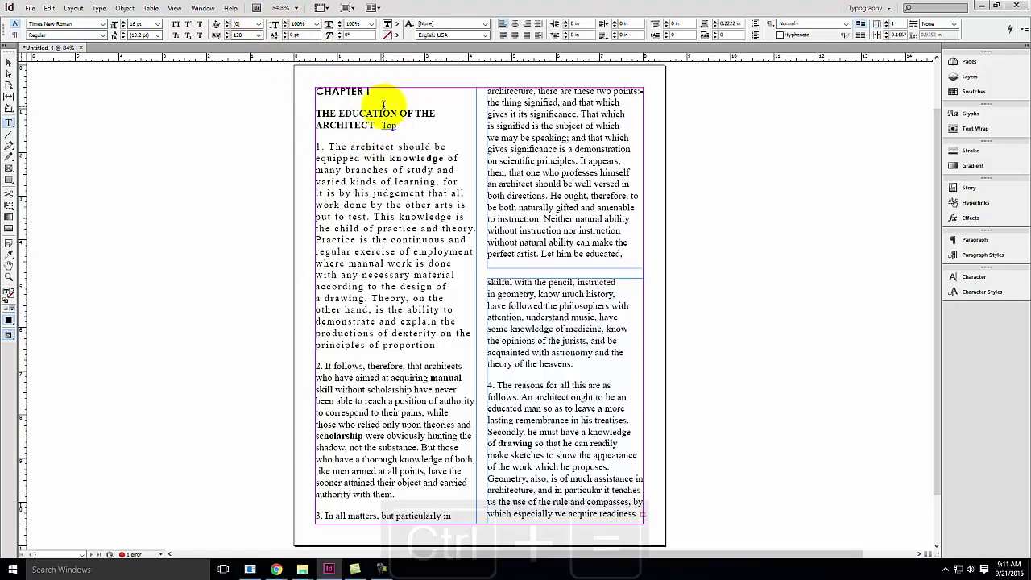
{"action": "scroll", "coordinate": [391, 172], "scroll_direction": "up", "scroll_amount": 3}
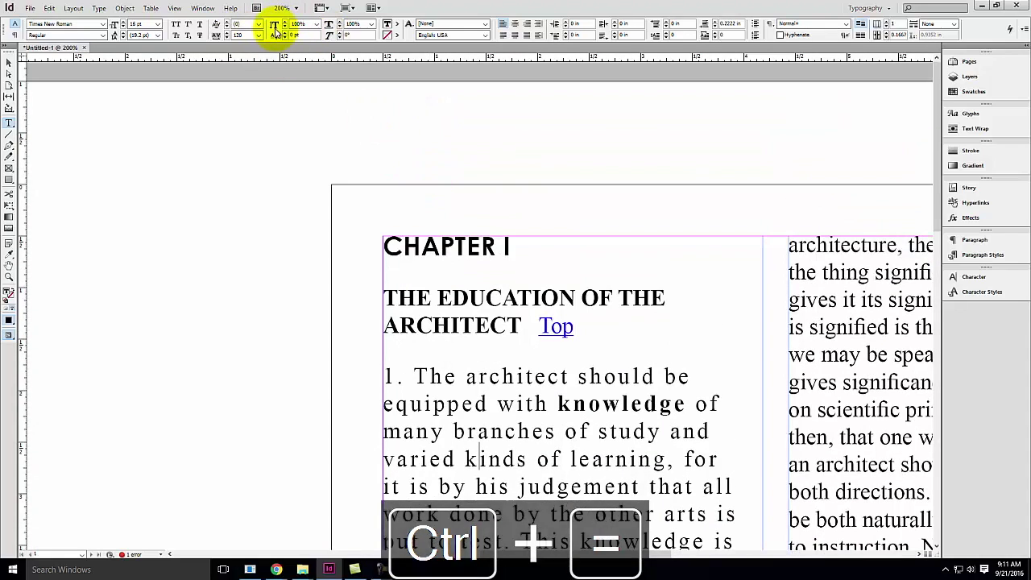
{"action": "left_click_drag", "start_coordinate": [513, 242], "coordinate": [351, 226]}
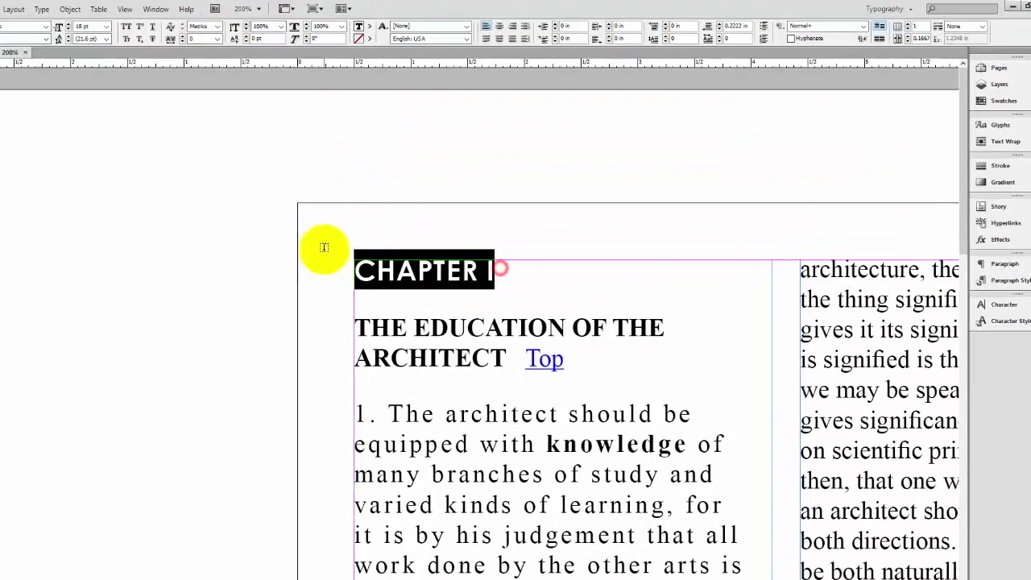
{"action": "left_click", "coordinate": [91, 34]}
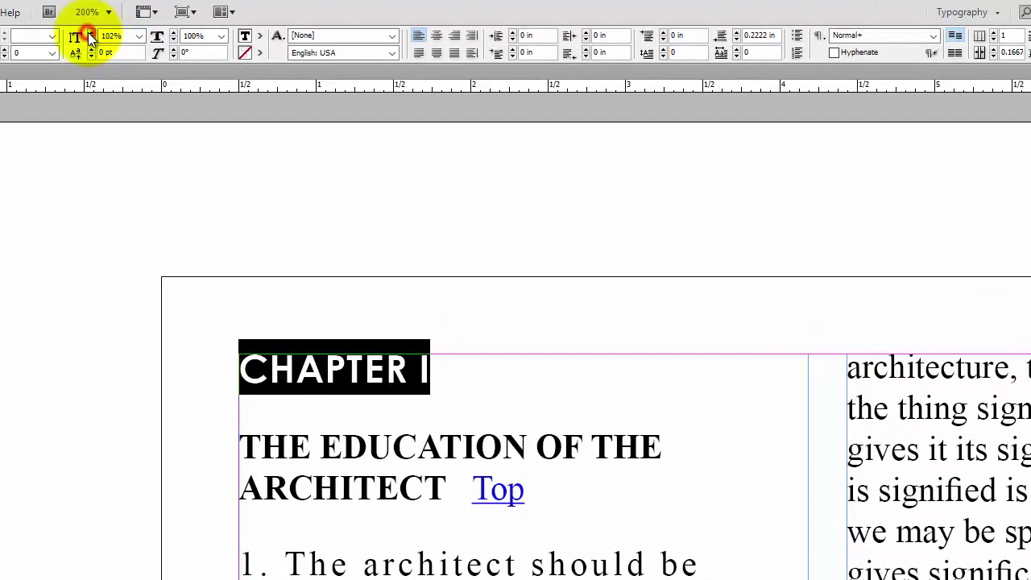
{"action": "left_click", "coordinate": [91, 34]}
{"action": "left_click", "coordinate": [138, 38]}
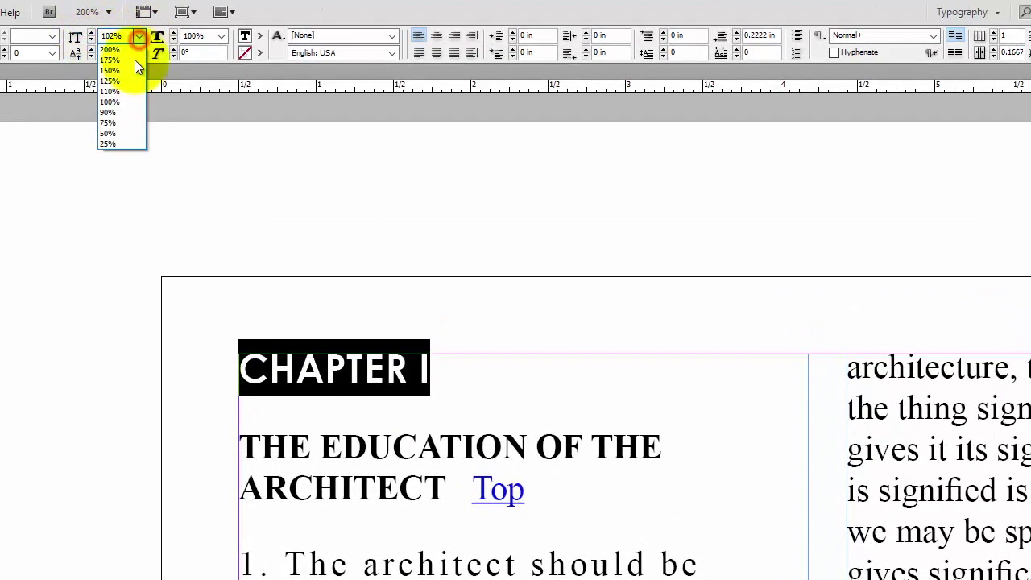
{"action": "left_click", "coordinate": [128, 50]}
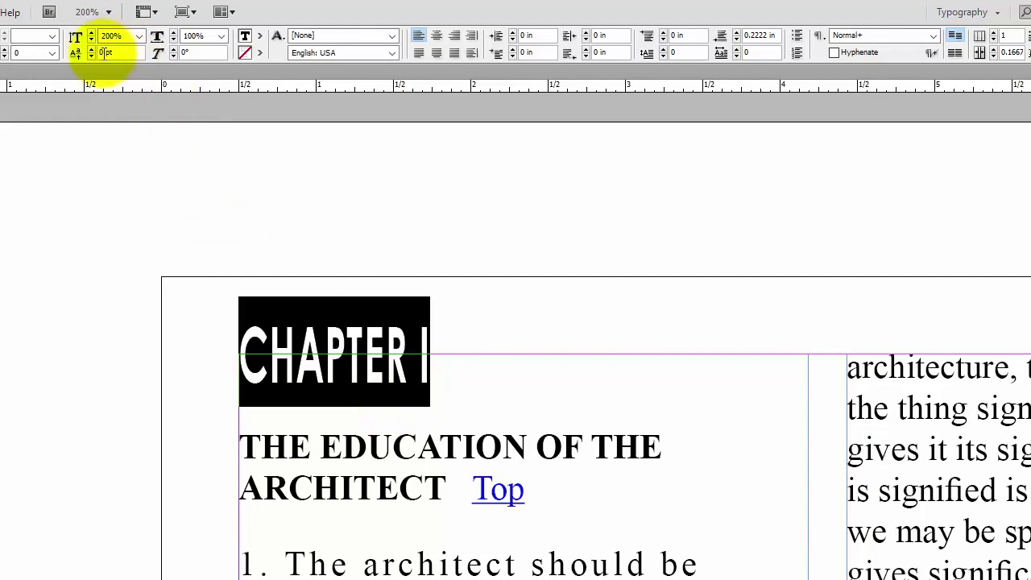
- Undo the tracking change, reset vertical scale to 100%, and select the letter I
{"action": "left_click", "coordinate": [53, 37]}
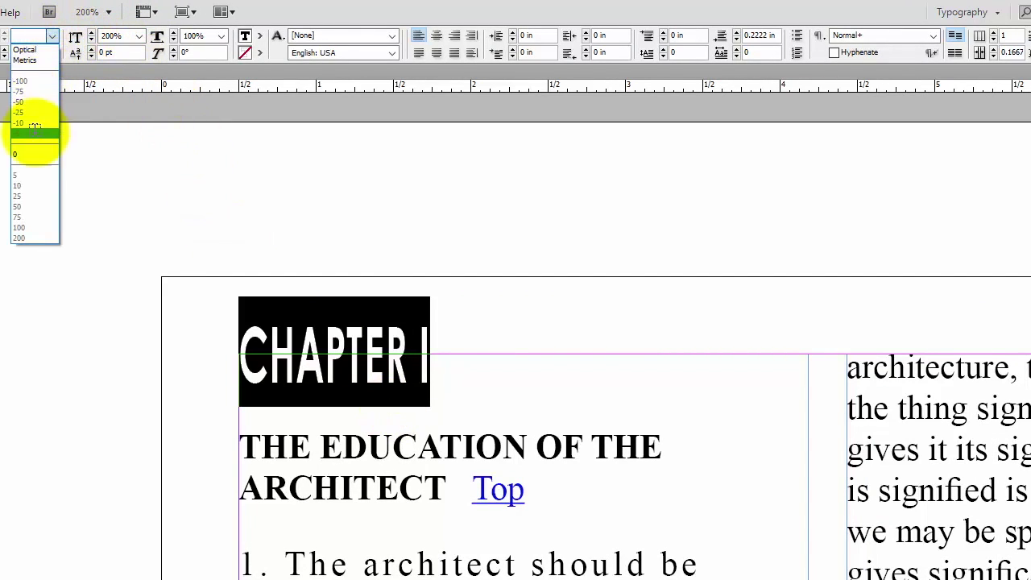
{"action": "left_click", "coordinate": [27, 159]}
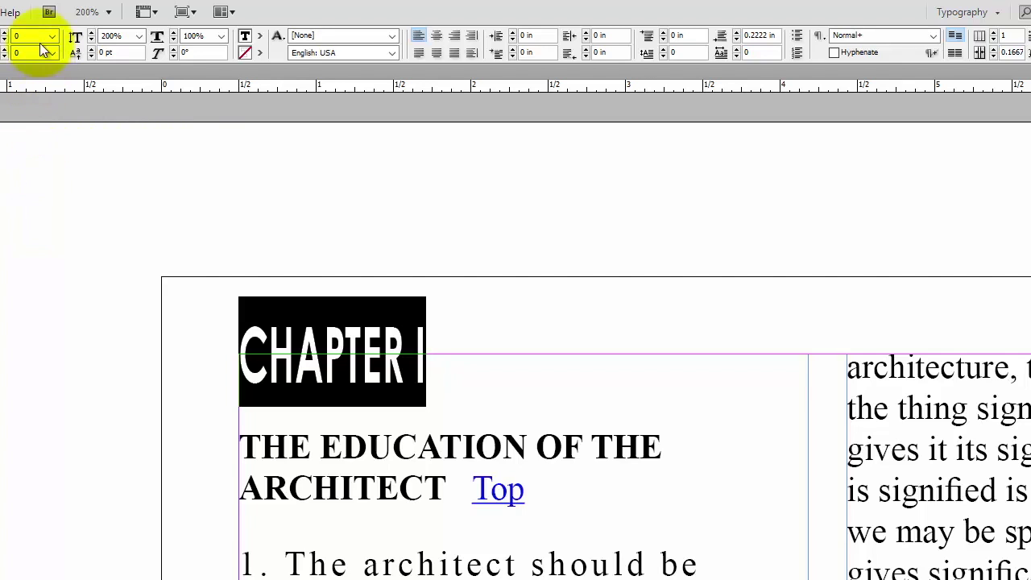
{"action": "key", "text": "ctrl+z"}
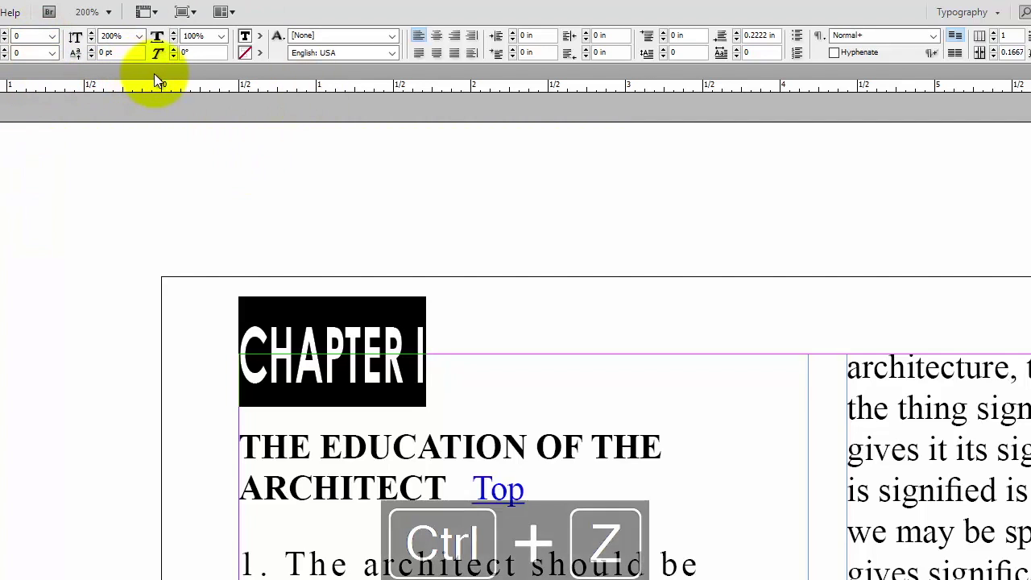
{"action": "left_click", "coordinate": [134, 38]}
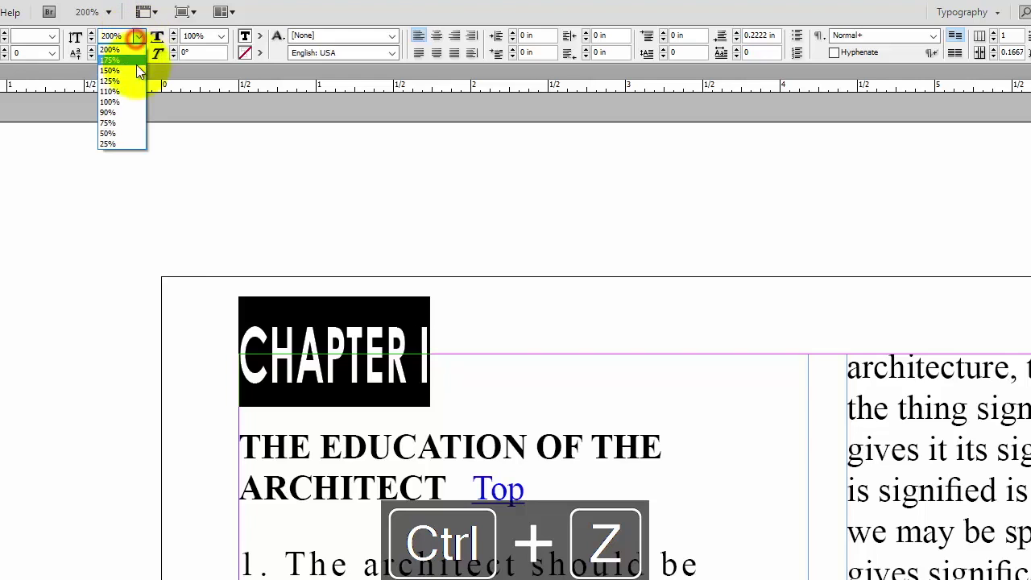
{"action": "left_click", "coordinate": [126, 101]}
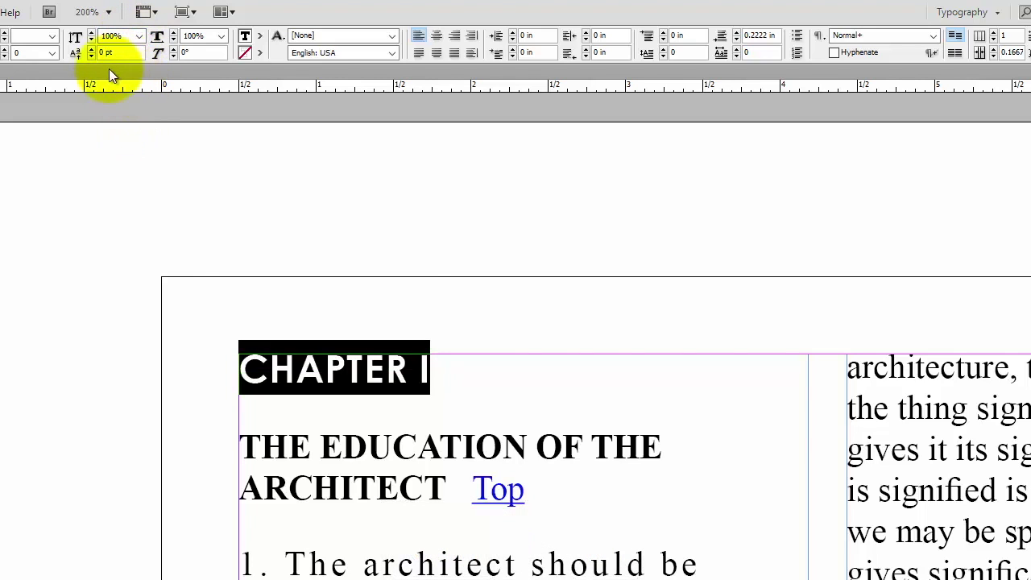
{"action": "left_click", "coordinate": [422, 372]}
{"action": "double_click", "coordinate": [422, 371]}
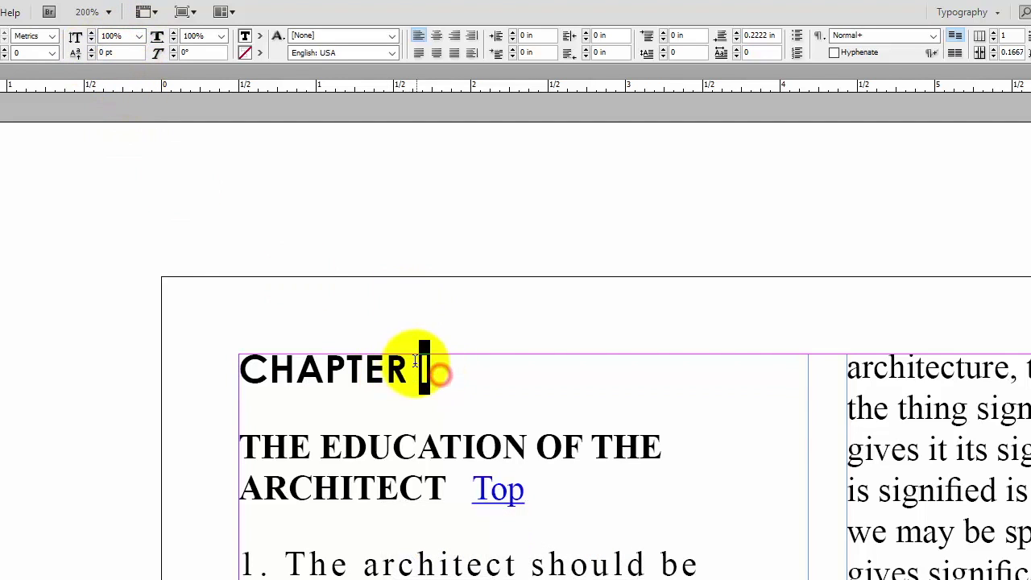
- Raise the letter I's baseline shift further and set the tracking value to 0
{"action": "left_click", "coordinate": [90, 50]}
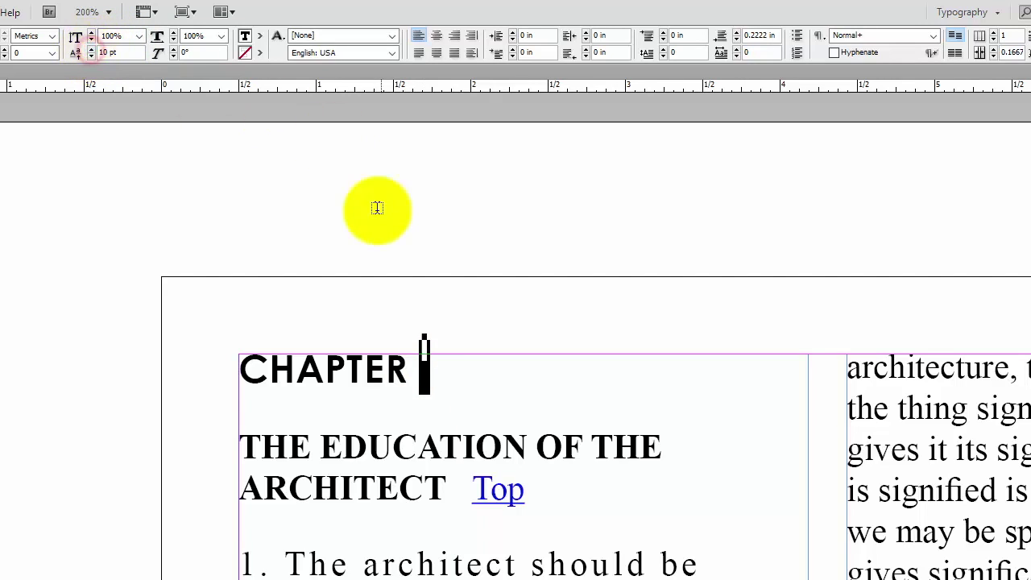
{"action": "left_click", "coordinate": [427, 474]}
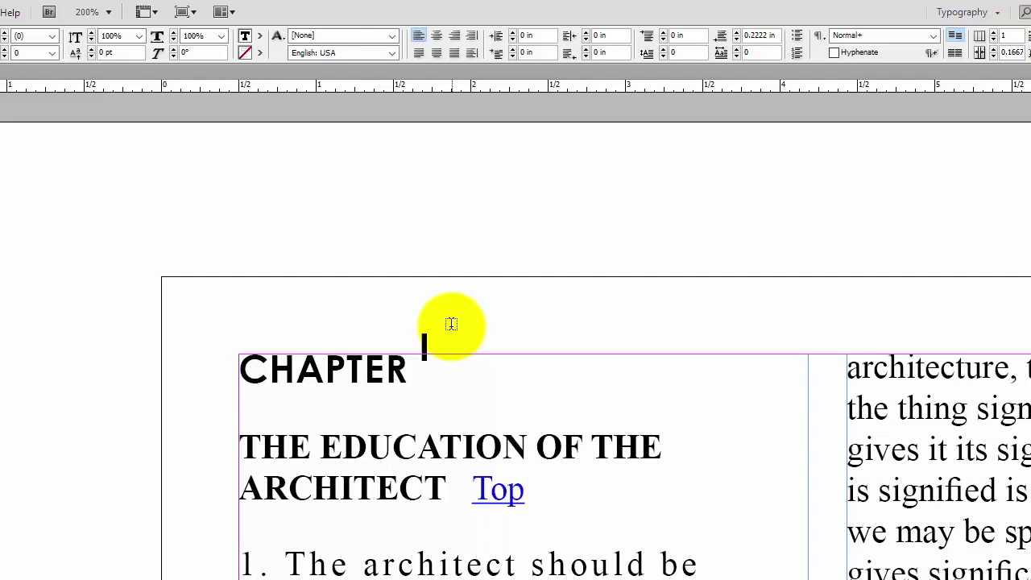
{"action": "left_click", "coordinate": [471, 372]}
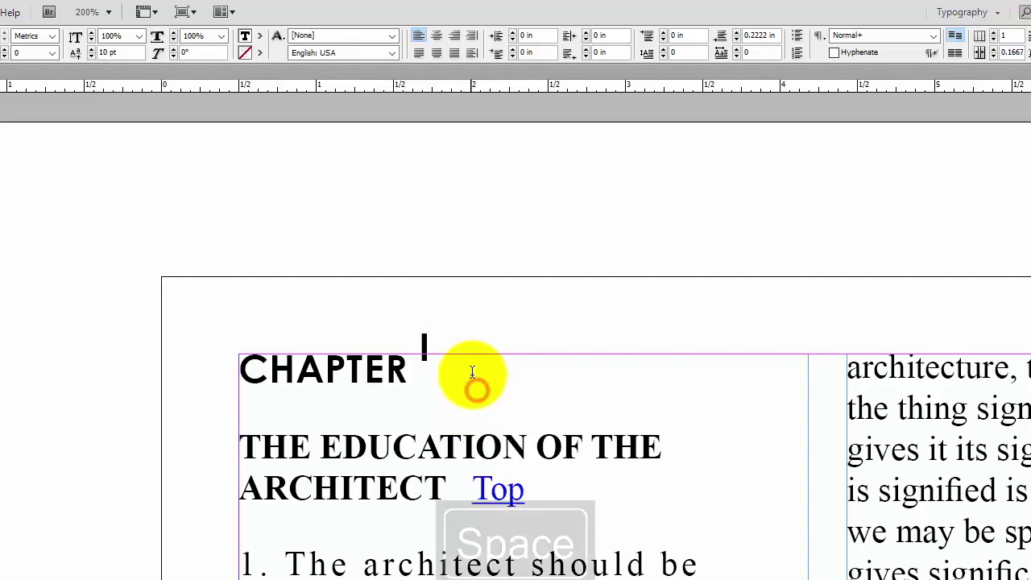
{"action": "type", "text": "1"}
{"action": "key", "text": "BackSpace"}
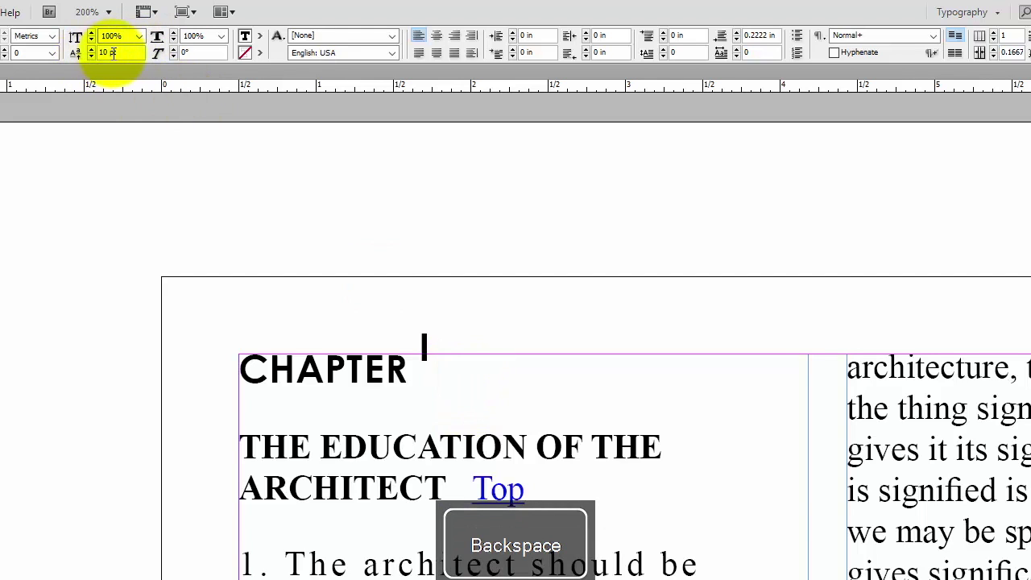
{"action": "type", "text": "0"}
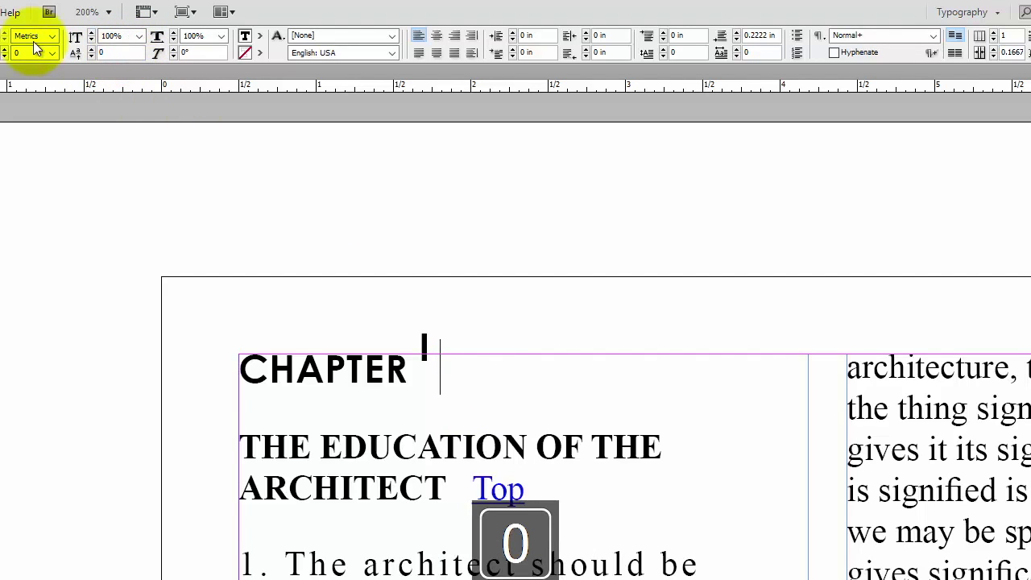
{"action": "key", "text": "Tab"}
- Type '1st' after the raised I and make the 'st' superscript
{"action": "type", "text": "1"}
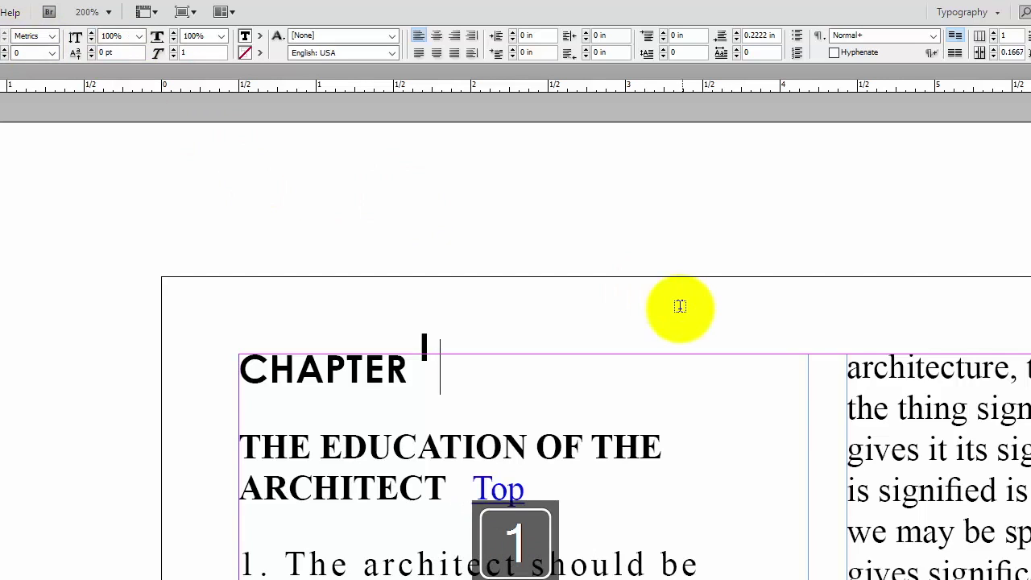
{"action": "left_click", "coordinate": [438, 372]}
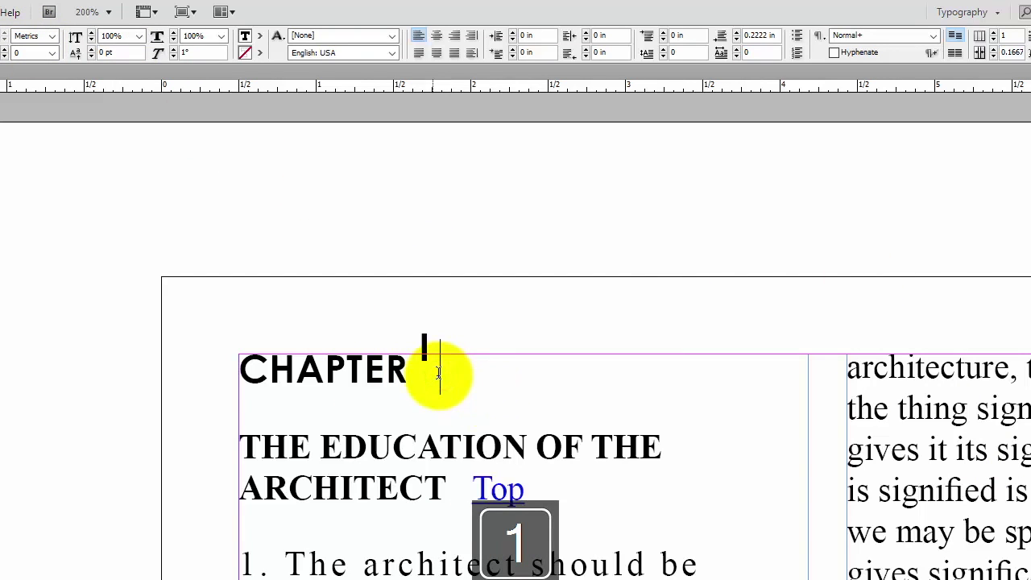
{"action": "type", "text": "1st"}
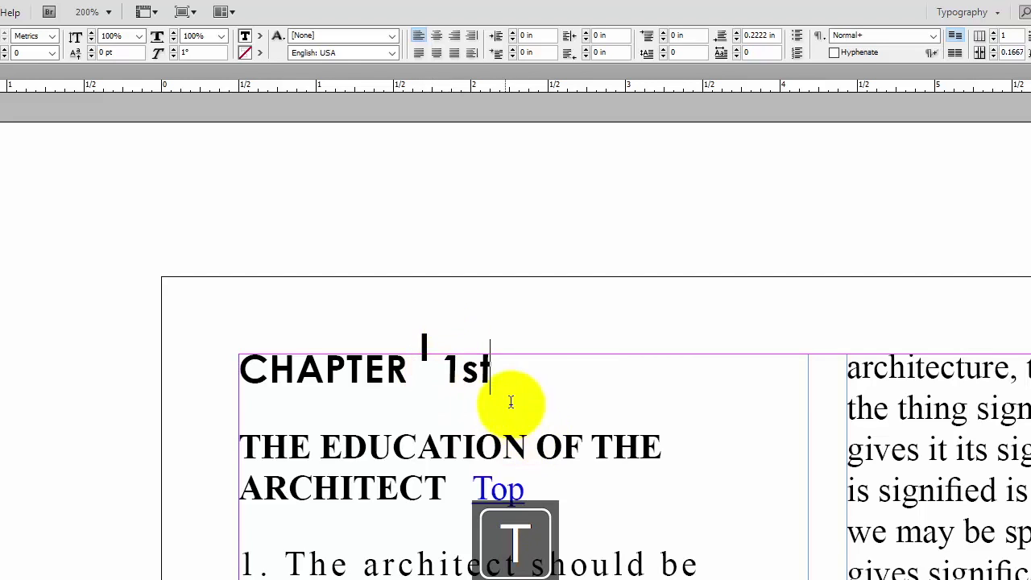
{"action": "left_click_drag", "start_coordinate": [462, 369], "coordinate": [490, 368]}
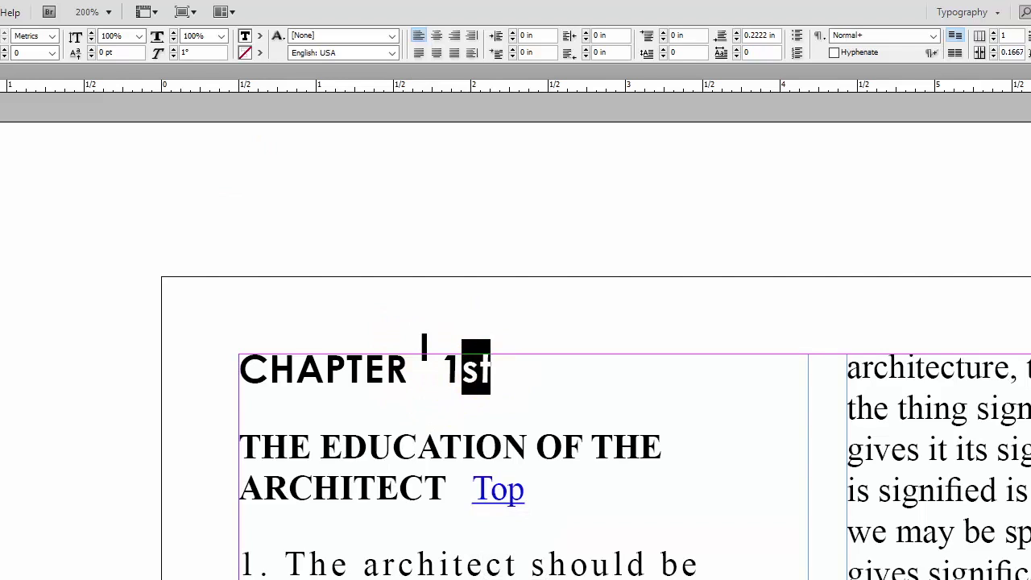
{"action": "key", "text": "ctrl+shift+equal"}
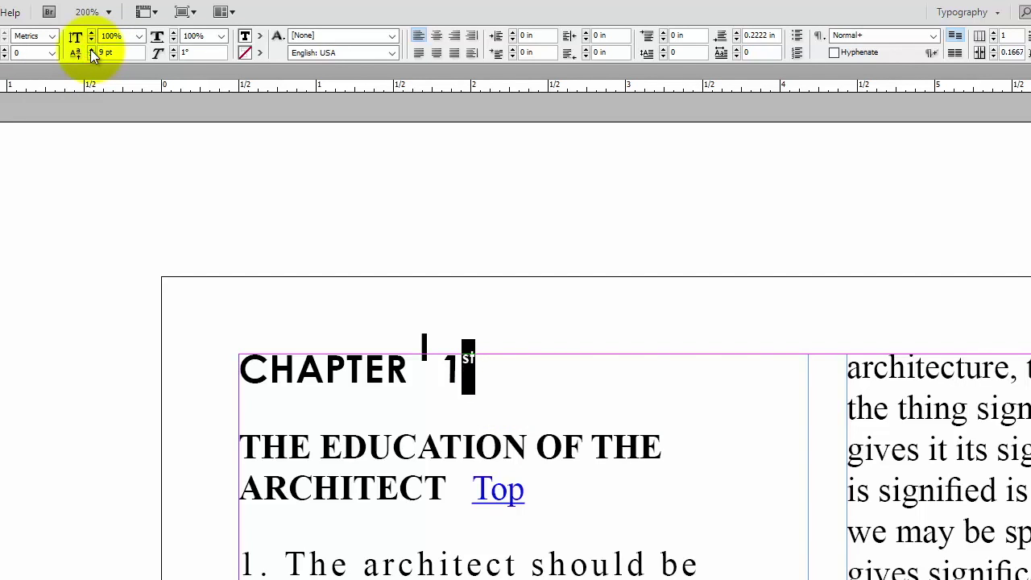
{"action": "left_click", "coordinate": [536, 320]}
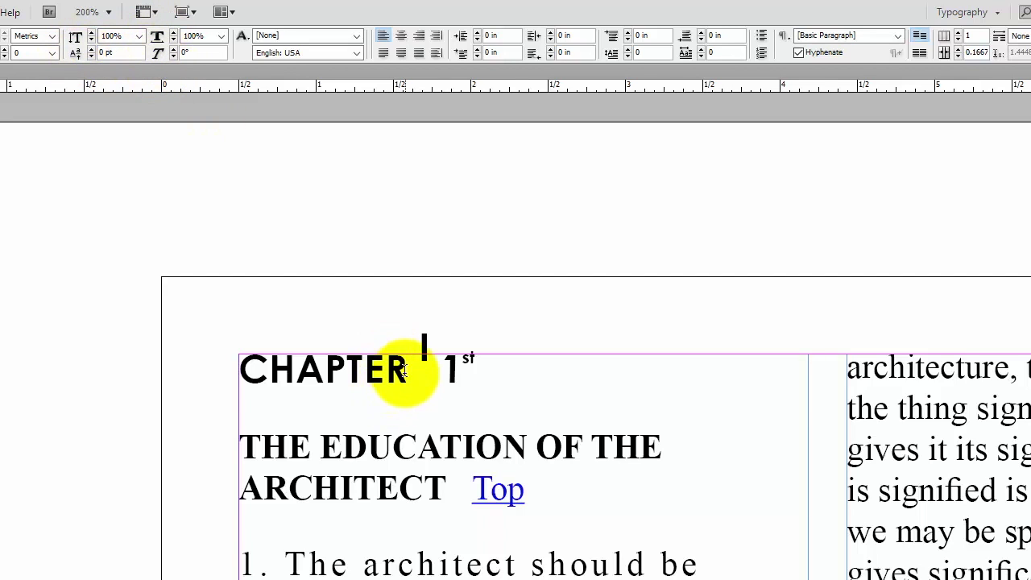
- Skew the word CHAPTER to about 13° for a faux-italic look
{"action": "left_click_drag", "start_coordinate": [406, 372], "coordinate": [208, 337]}
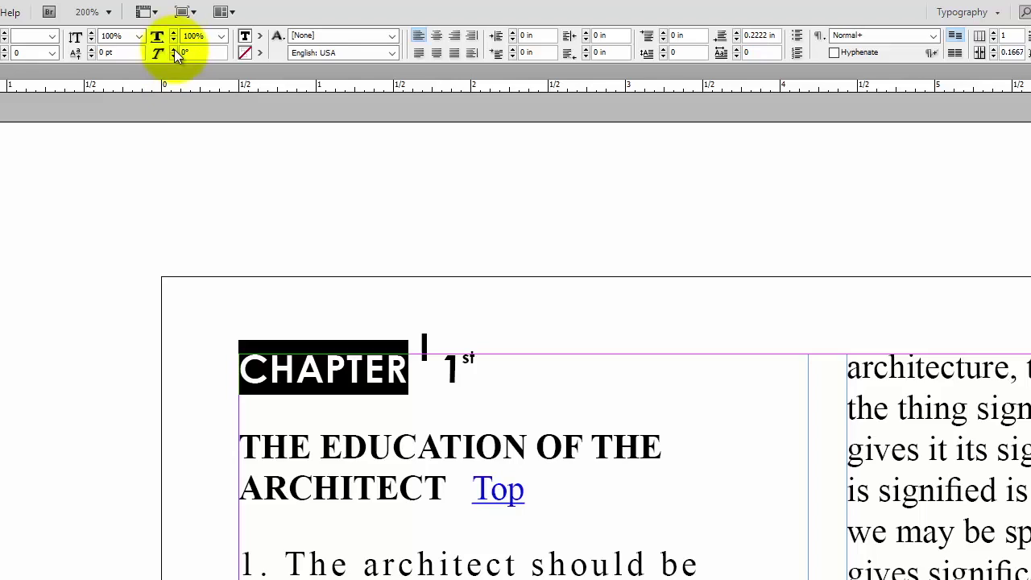
{"action": "left_click", "coordinate": [174, 49]}
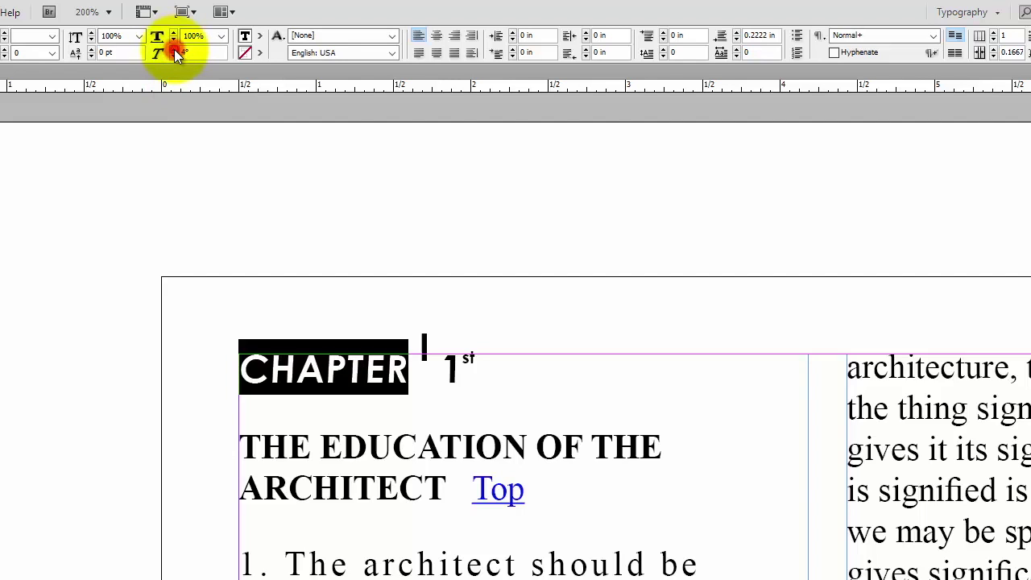
{"action": "left_click", "coordinate": [174, 49]}
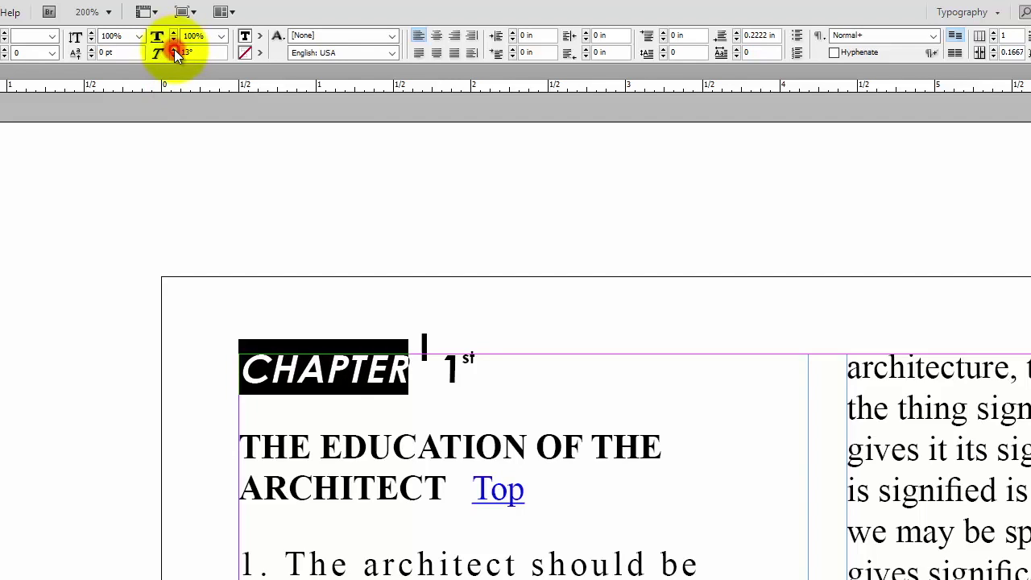
{"action": "left_click", "coordinate": [297, 384]}
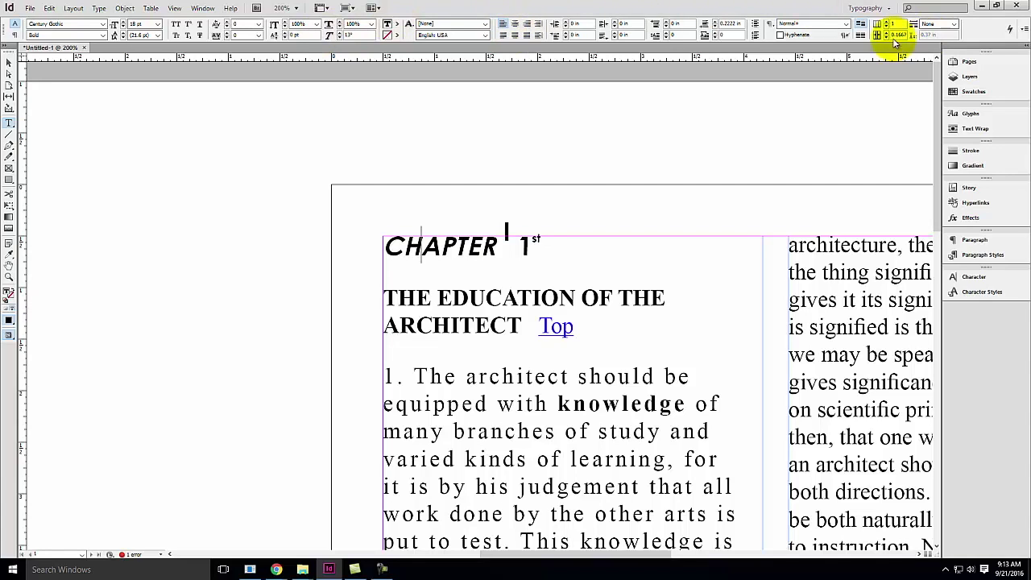
{"action": "scroll", "coordinate": [477, 204], "scroll_direction": "down", "scroll_amount": 3}
{"action": "scroll", "coordinate": [478, 204], "scroll_direction": "down", "scroll_amount": 3}
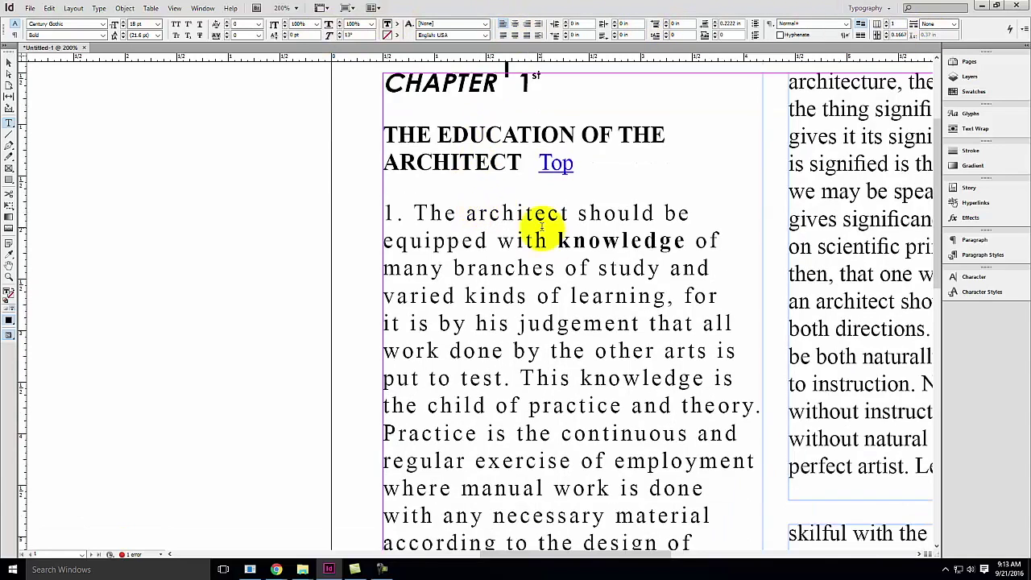
{"action": "key", "text": "ctrl+minus"}
{"action": "key", "text": "ctrl+minus"}
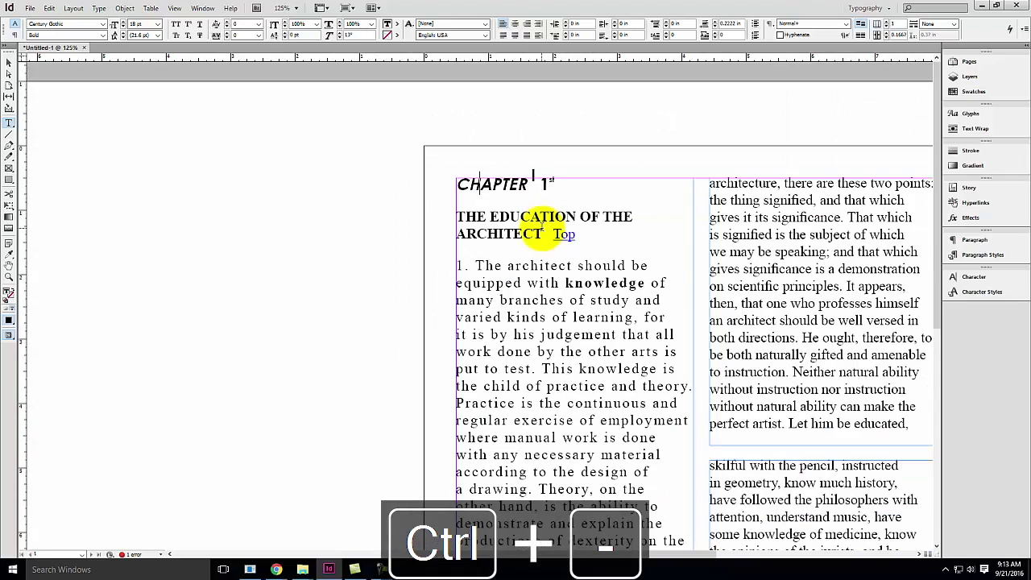
{"action": "scroll", "coordinate": [543, 230], "scroll_direction": "down", "scroll_amount": 3}
{"action": "left_click_drag", "start_coordinate": [637, 437], "coordinate": [385, 143]}
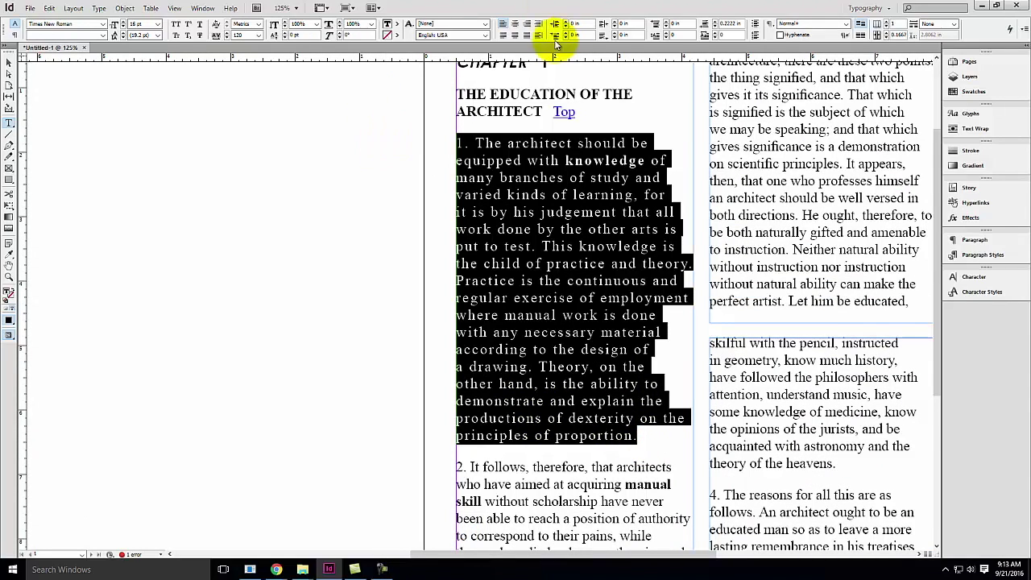
{"action": "left_click", "coordinate": [515, 24]}
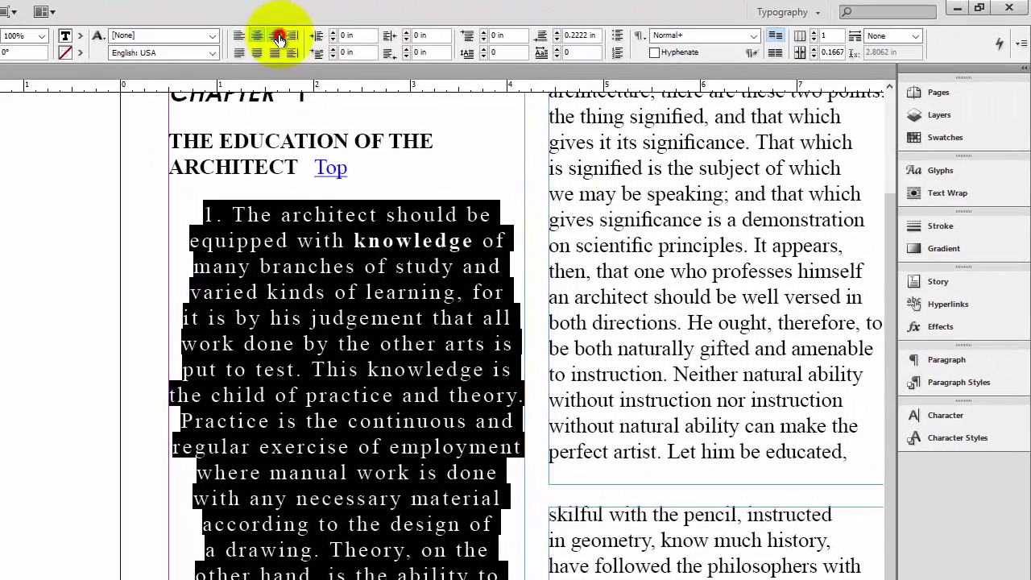
{"action": "left_click", "coordinate": [528, 26]}
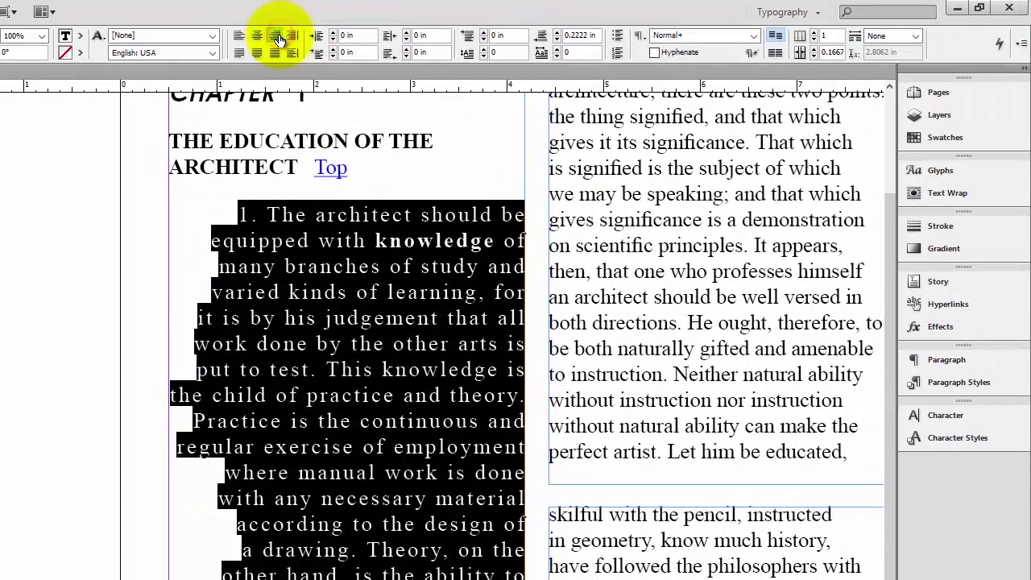
{"action": "left_click", "coordinate": [240, 37]}
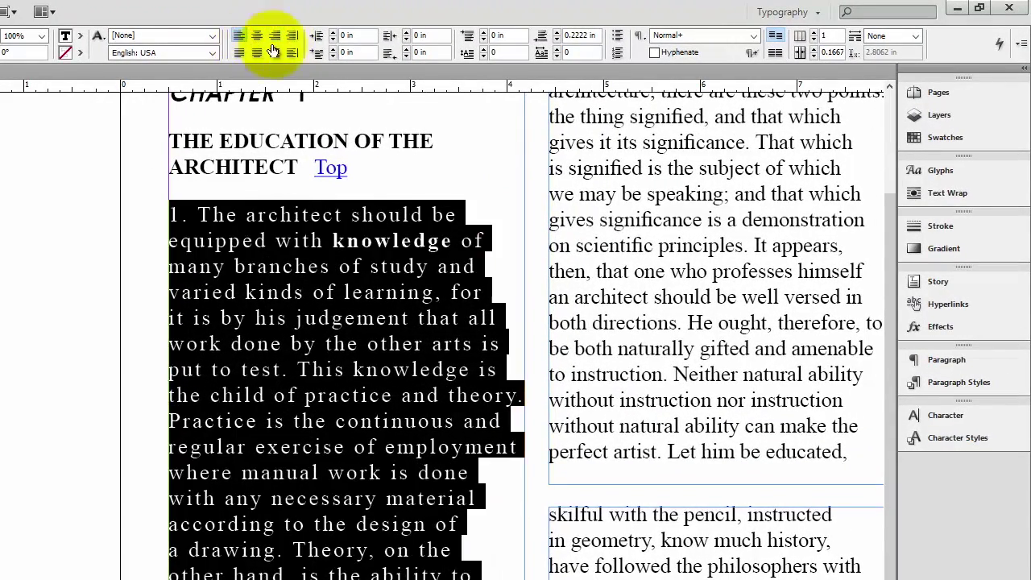
{"action": "left_click", "coordinate": [240, 54]}
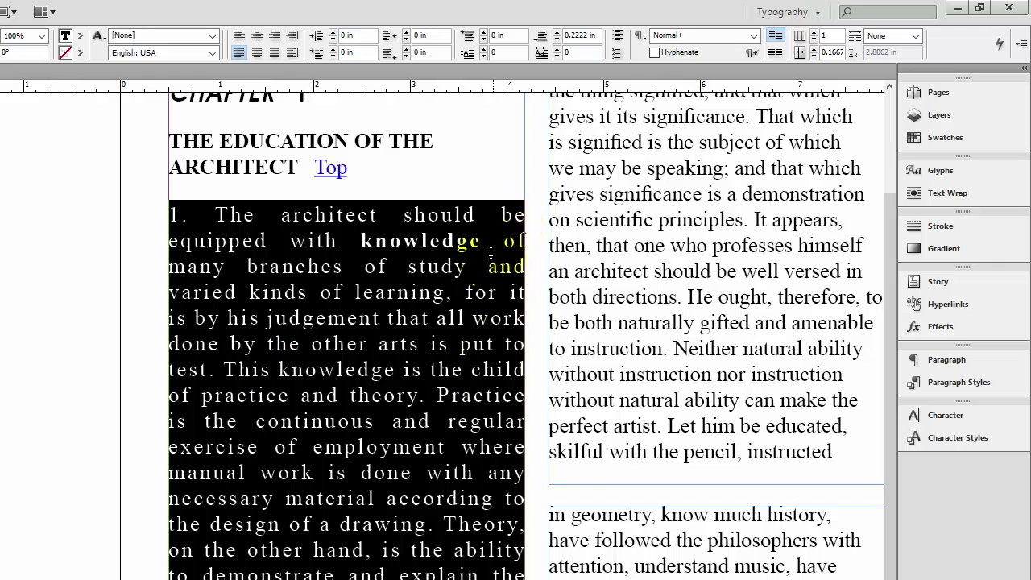
{"action": "left_click", "coordinate": [481, 214]}
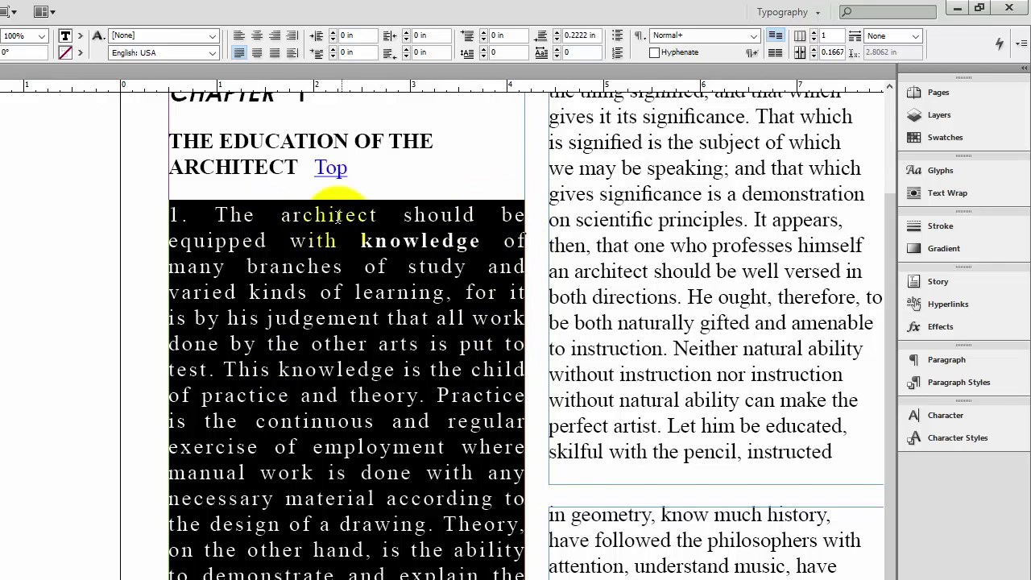
{"action": "left_click", "coordinate": [238, 35]}
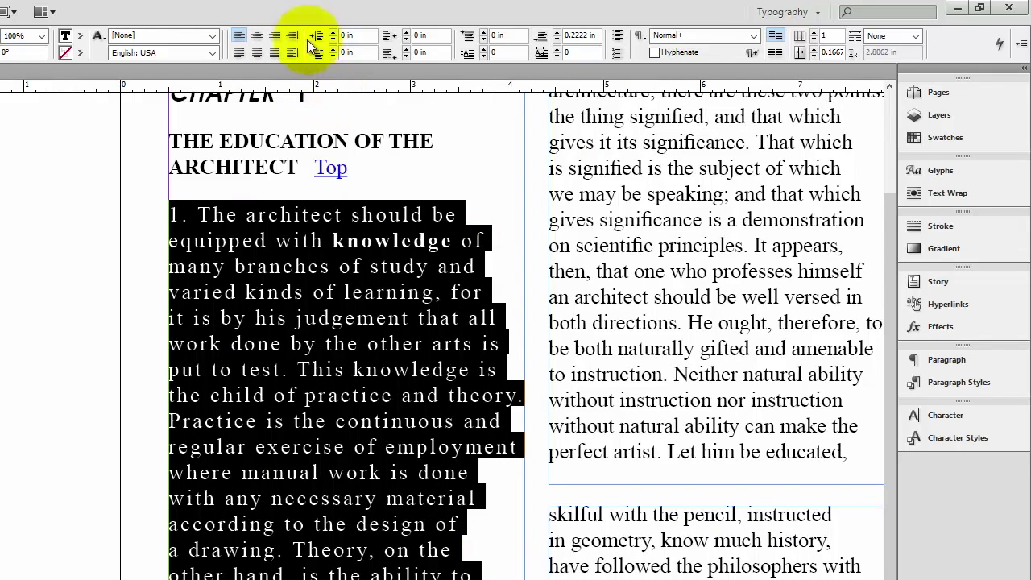
- Try a 0.25 in left indent and a -0.1875 in hanging first-line indent on paragraph 1
{"action": "left_click", "coordinate": [335, 33]}
{"action": "left_click", "coordinate": [335, 34]}
{"action": "left_click", "coordinate": [334, 34]}
{"action": "left_click", "coordinate": [334, 34]}
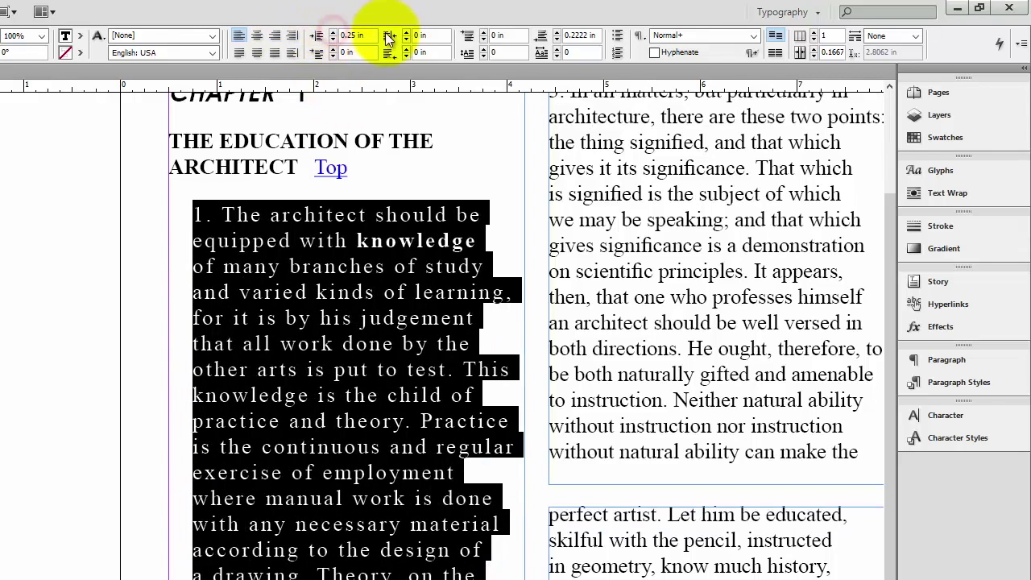
{"action": "left_click", "coordinate": [334, 49]}
{"action": "left_click", "coordinate": [334, 50]}
{"action": "left_click", "coordinate": [334, 49]}
{"action": "left_click", "coordinate": [334, 49]}
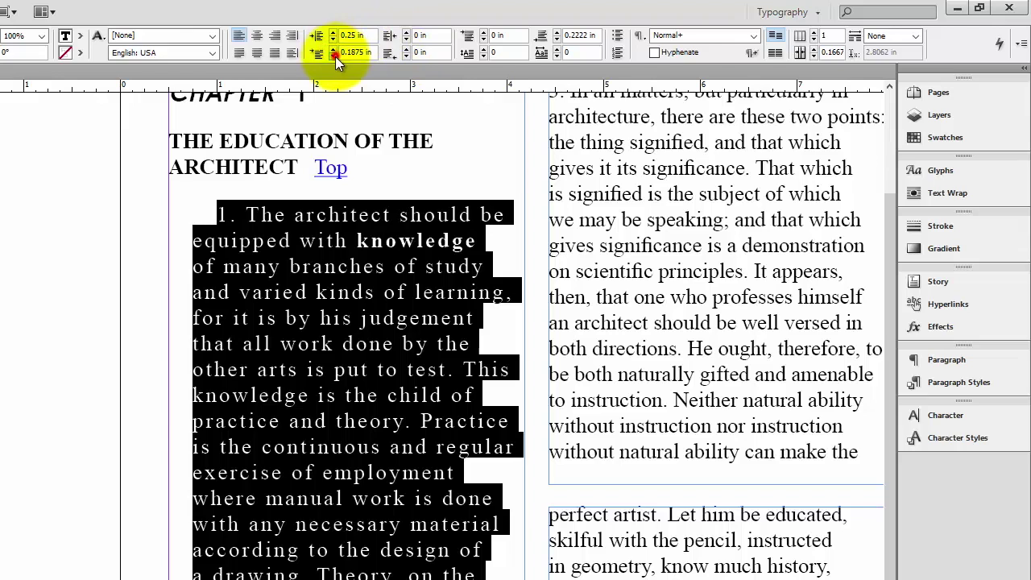
{"action": "left_click", "coordinate": [335, 56]}
{"action": "left_click", "coordinate": [334, 57]}
{"action": "left_click", "coordinate": [334, 56]}
{"action": "left_click", "coordinate": [334, 57]}
{"action": "left_click", "coordinate": [334, 57]}
{"action": "left_click", "coordinate": [334, 56]}
{"action": "left_click", "coordinate": [334, 57]}
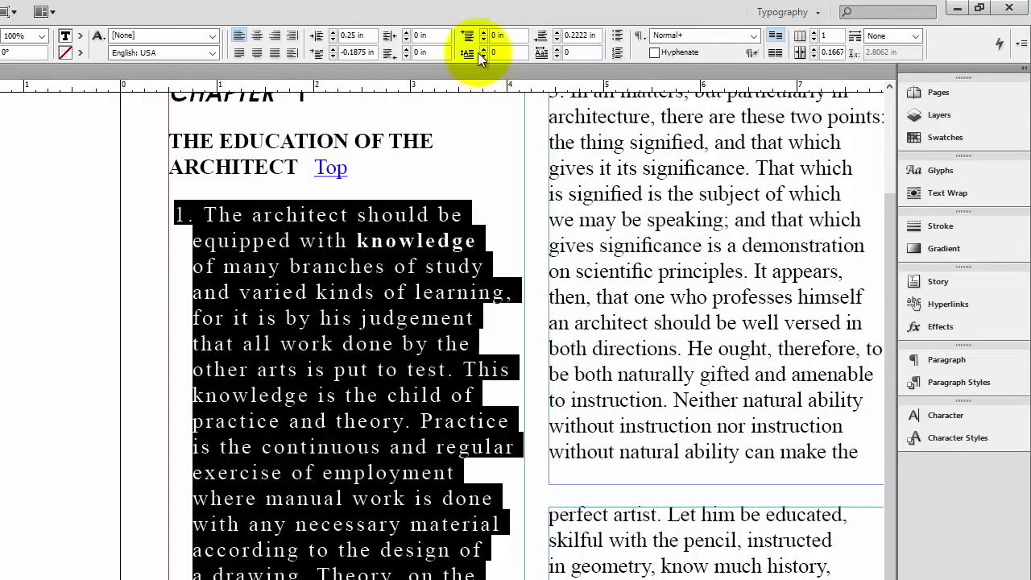
{"action": "left_click", "coordinate": [331, 55]}
{"action": "left_click", "coordinate": [331, 55]}
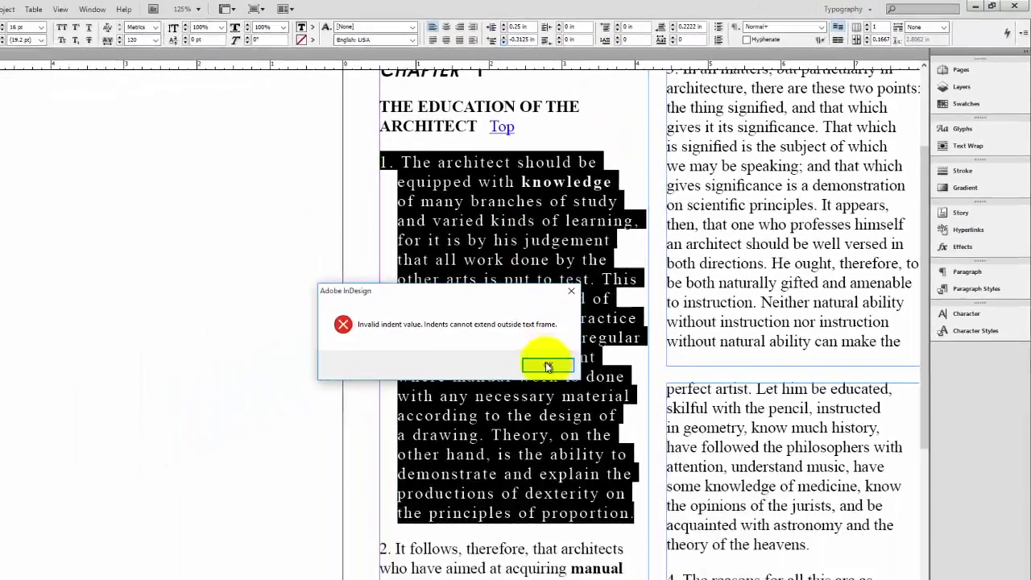
- Dismiss the invalid-indent alert and set both first-line and left indents to 0 in
{"action": "left_click", "coordinate": [391, 483]}
{"action": "left_click", "coordinate": [565, 32]}
{"action": "left_click", "coordinate": [565, 32]}
{"action": "left_click", "coordinate": [565, 32]}
{"action": "left_click", "coordinate": [564, 33]}
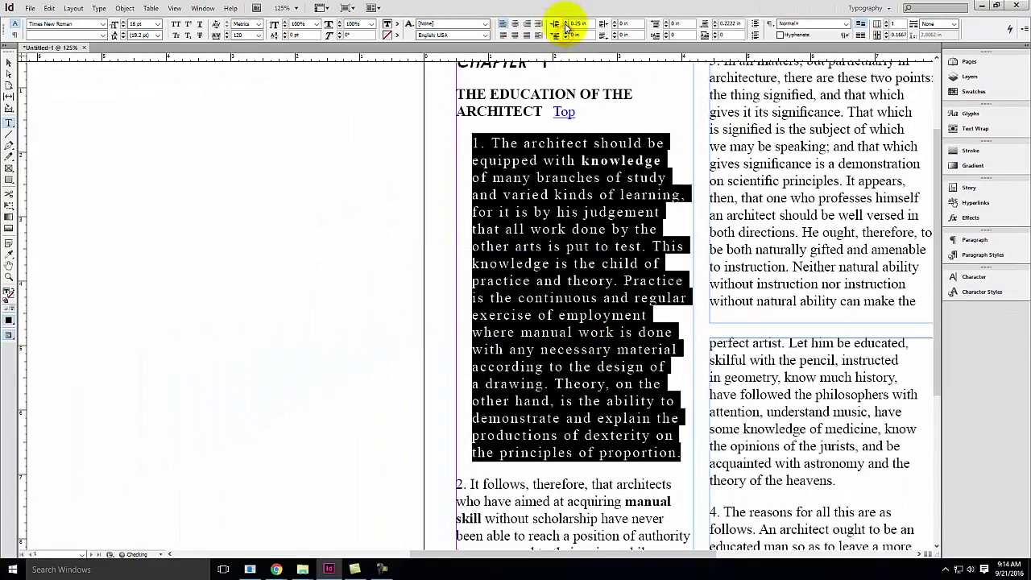
{"action": "left_click", "coordinate": [565, 28]}
{"action": "left_click", "coordinate": [565, 27]}
{"action": "left_click", "coordinate": [566, 28]}
{"action": "left_click", "coordinate": [565, 27]}
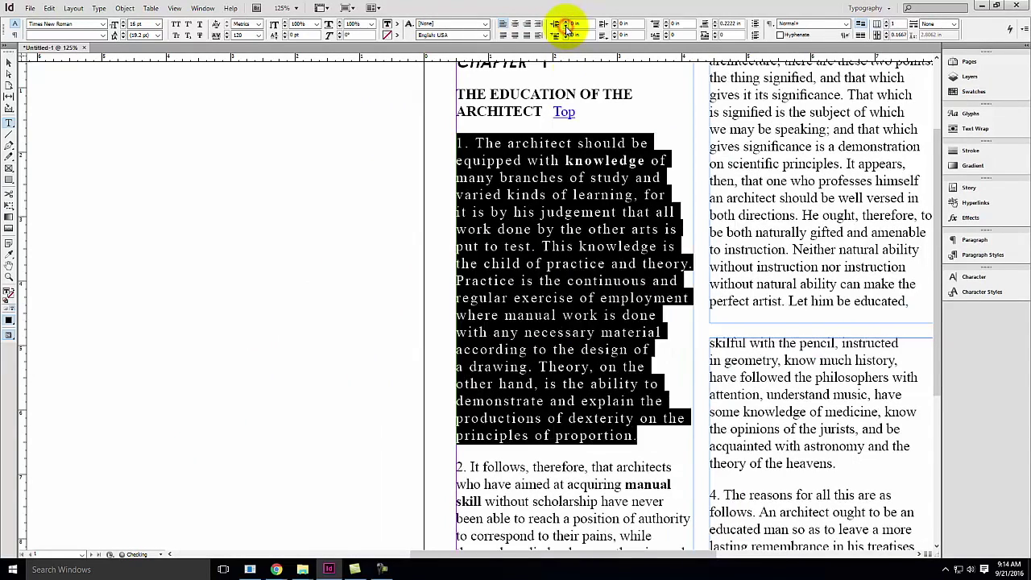
{"action": "left_click", "coordinate": [410, 138]}
{"action": "left_click_drag", "start_coordinate": [472, 145], "coordinate": [453, 135]}
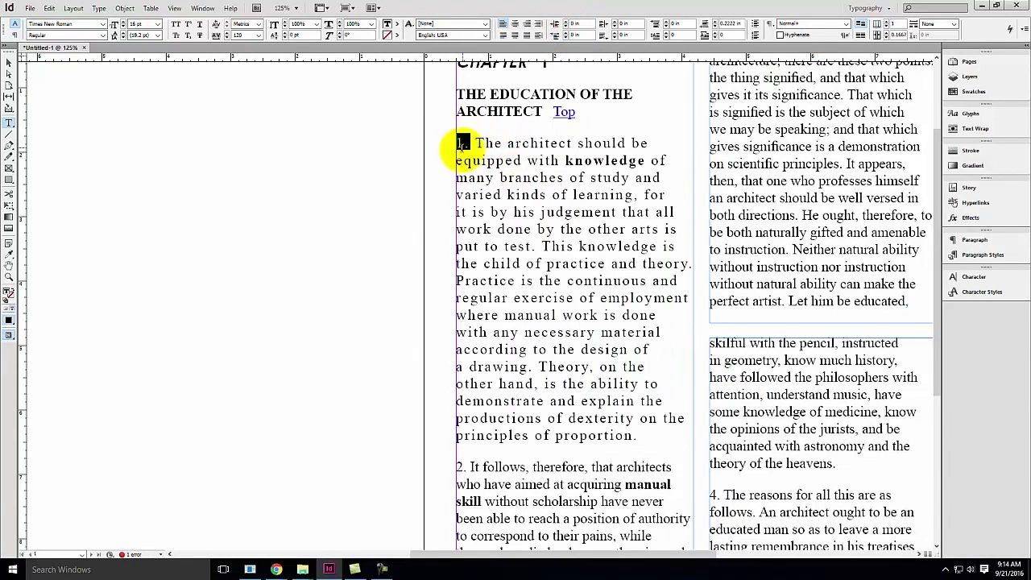
- Set the drop cap depth for the '1.' to 3 lines
{"action": "left_click", "coordinate": [666, 33]}
{"action": "left_click", "coordinate": [665, 33]}
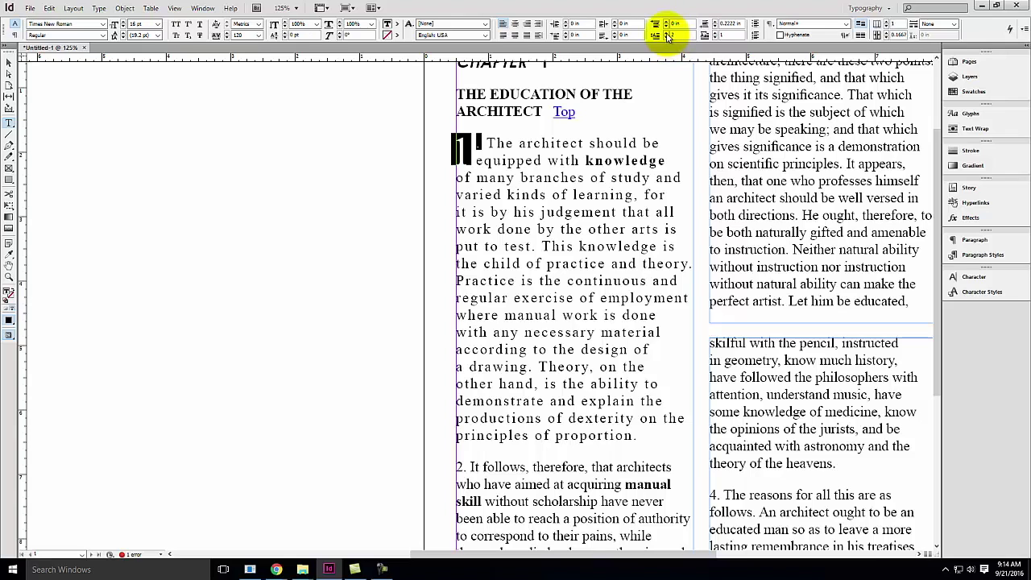
{"action": "left_click", "coordinate": [666, 33]}
{"action": "left_click", "coordinate": [668, 38]}
{"action": "left_click", "coordinate": [668, 38]}
{"action": "left_click", "coordinate": [667, 34]}
{"action": "left_click", "coordinate": [667, 34]}
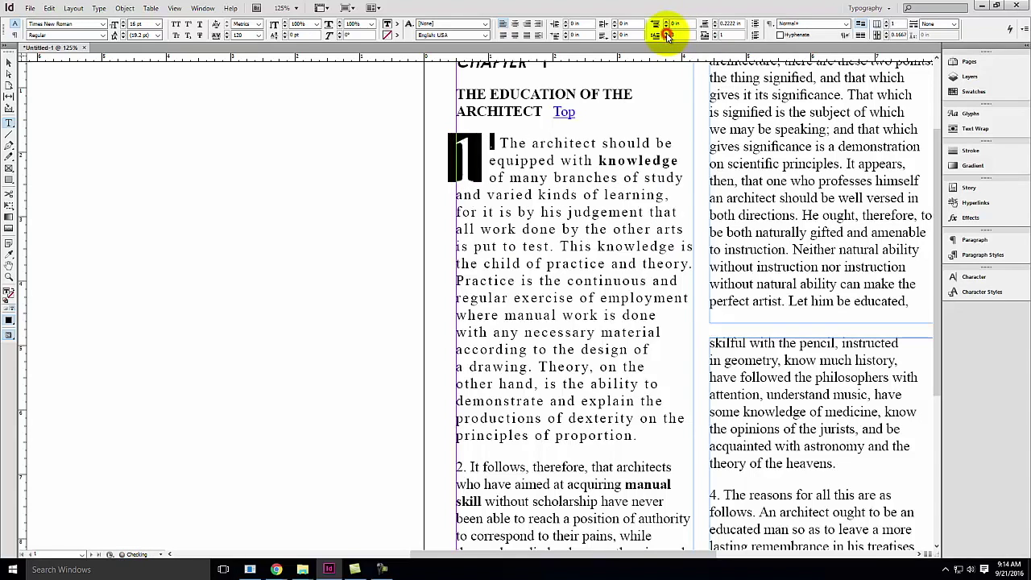
- Set the drop cap to 2 characters so it covers exactly '1.'
{"action": "left_click", "coordinate": [713, 34]}
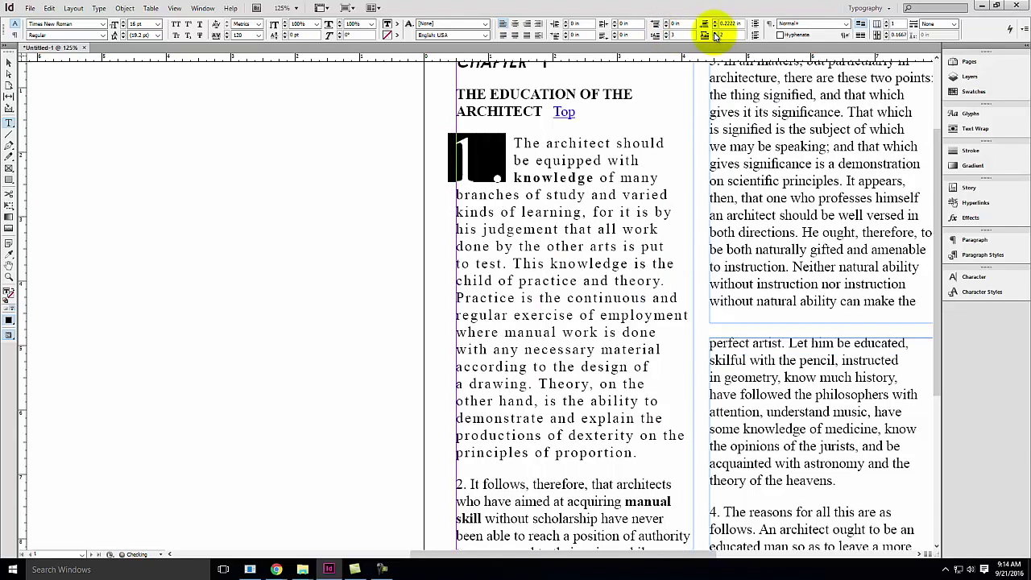
{"action": "left_click", "coordinate": [714, 32]}
{"action": "left_click", "coordinate": [714, 32]}
{"action": "left_click", "coordinate": [714, 33]}
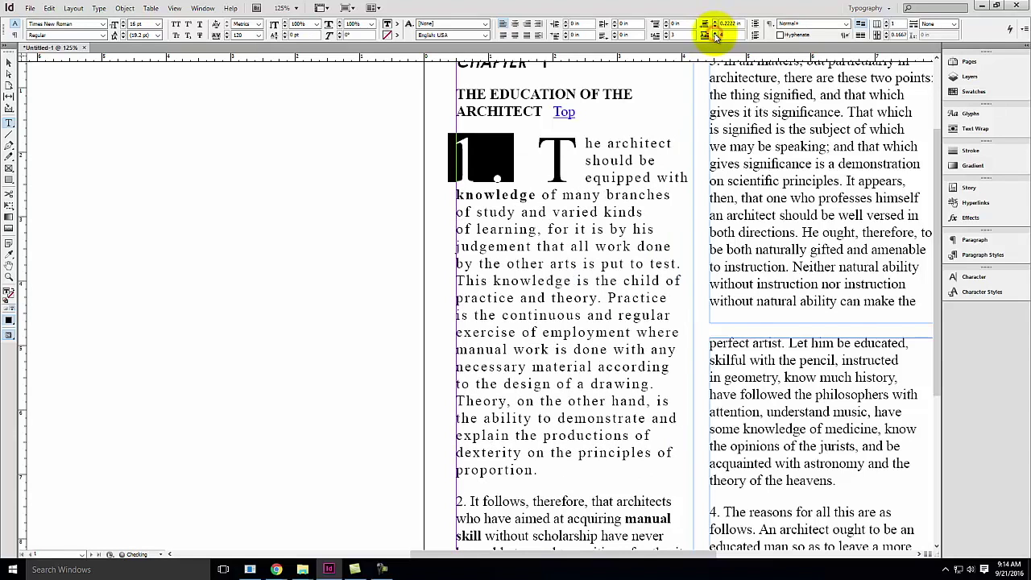
{"action": "left_click", "coordinate": [713, 37]}
{"action": "left_click", "coordinate": [713, 38]}
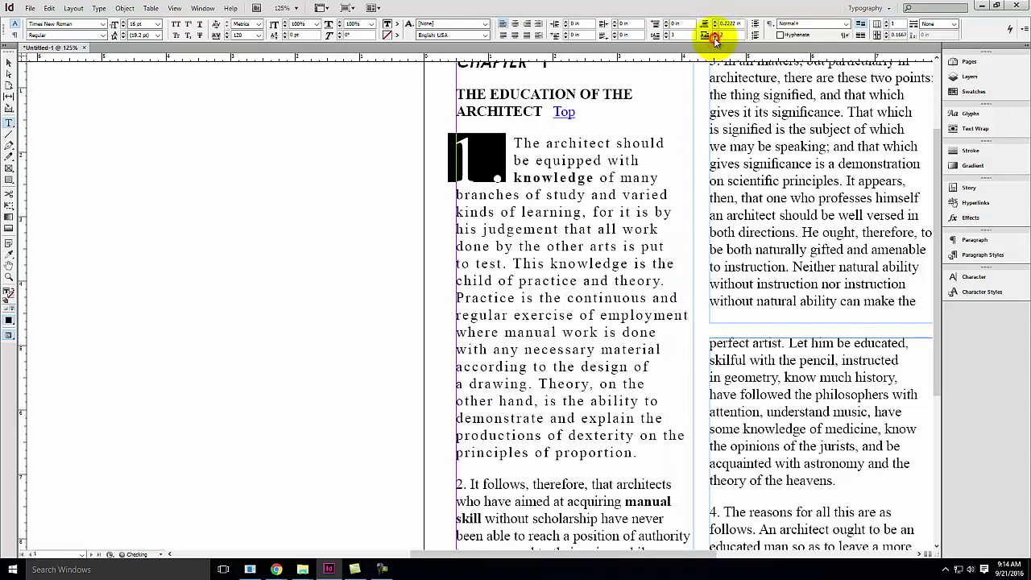
{"action": "left_click", "coordinate": [469, 173]}
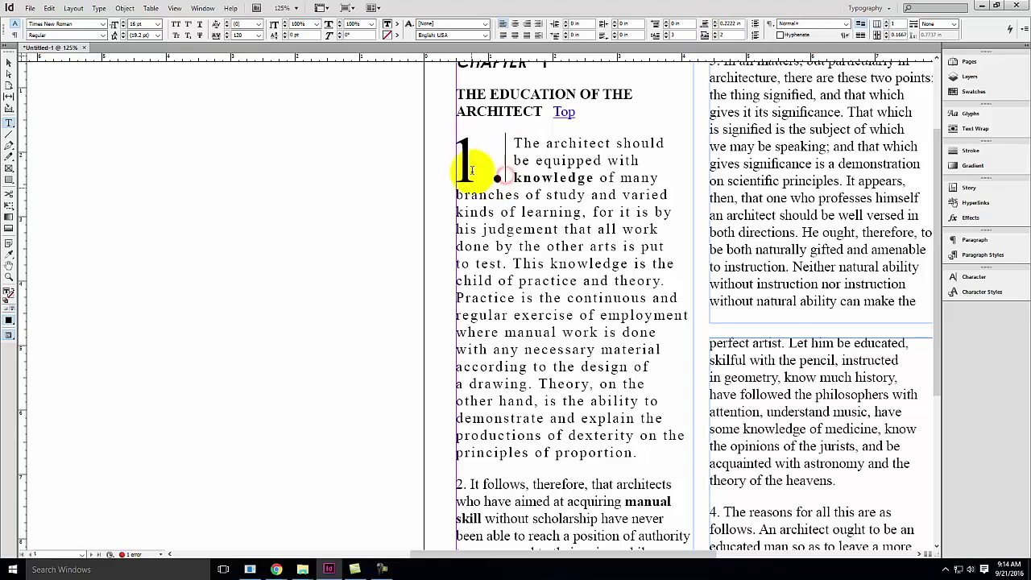
{"action": "scroll", "coordinate": [529, 217], "scroll_direction": "down", "scroll_amount": 2}
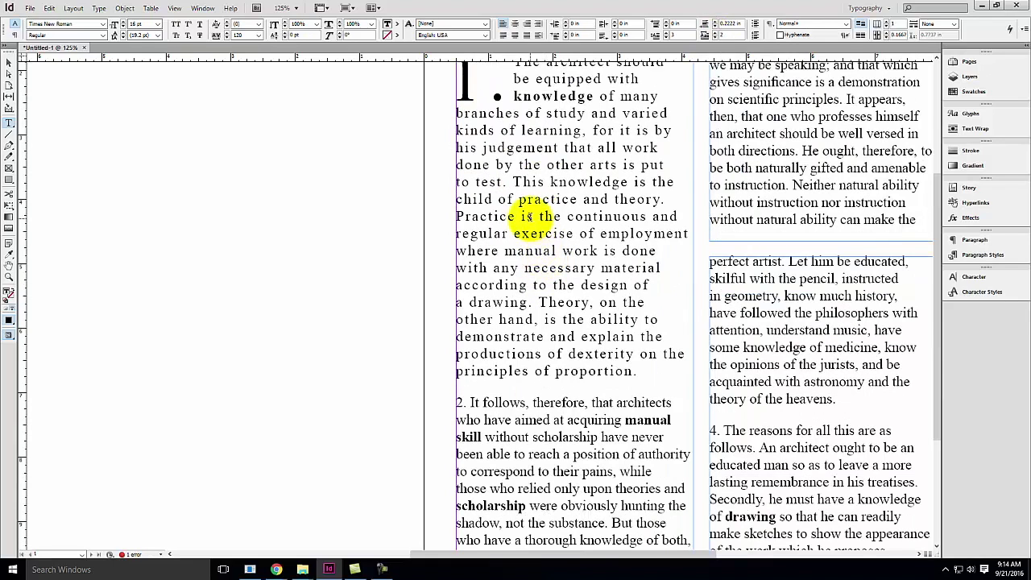
{"action": "scroll", "coordinate": [529, 217], "scroll_direction": "up", "scroll_amount": 4}
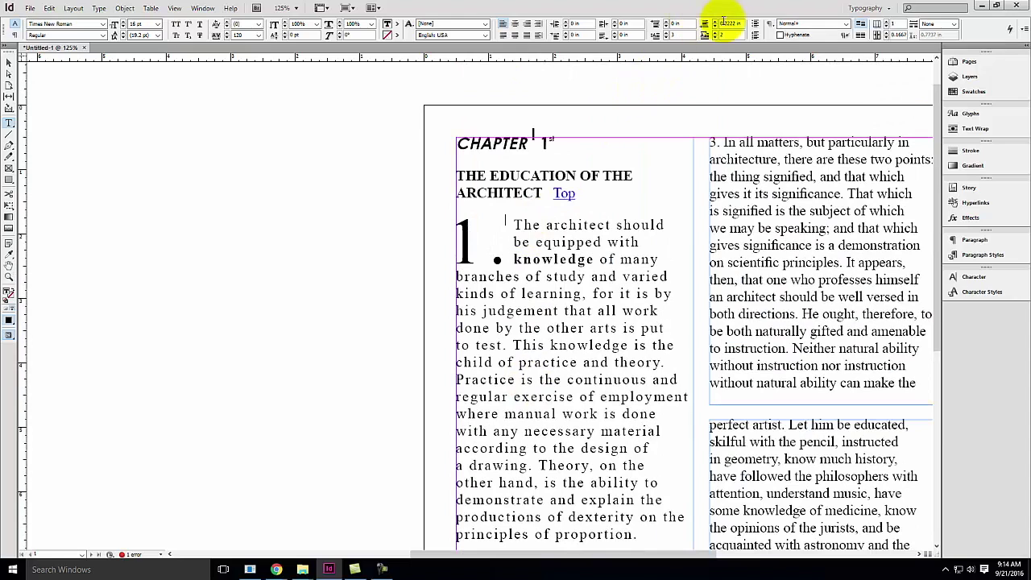
{"action": "scroll", "coordinate": [550, 211], "scroll_direction": "down", "scroll_amount": 4}
{"action": "scroll", "coordinate": [550, 211], "scroll_direction": "down", "scroll_amount": 1}
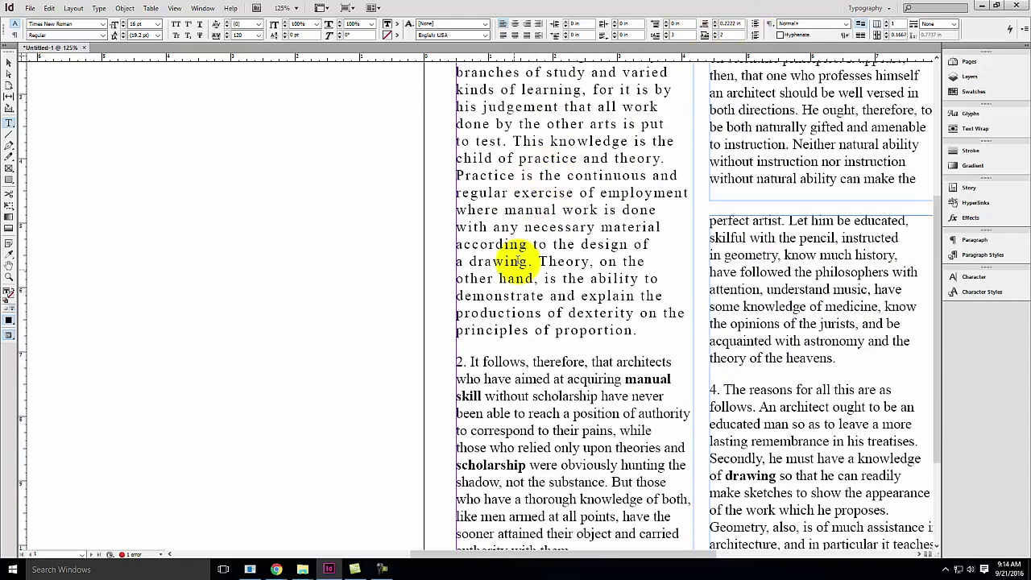
- Apply Bulleted then Numbered List to the 'It follows, therefore' paragraph and delete its manual '2.'
{"action": "left_click", "coordinate": [467, 362]}
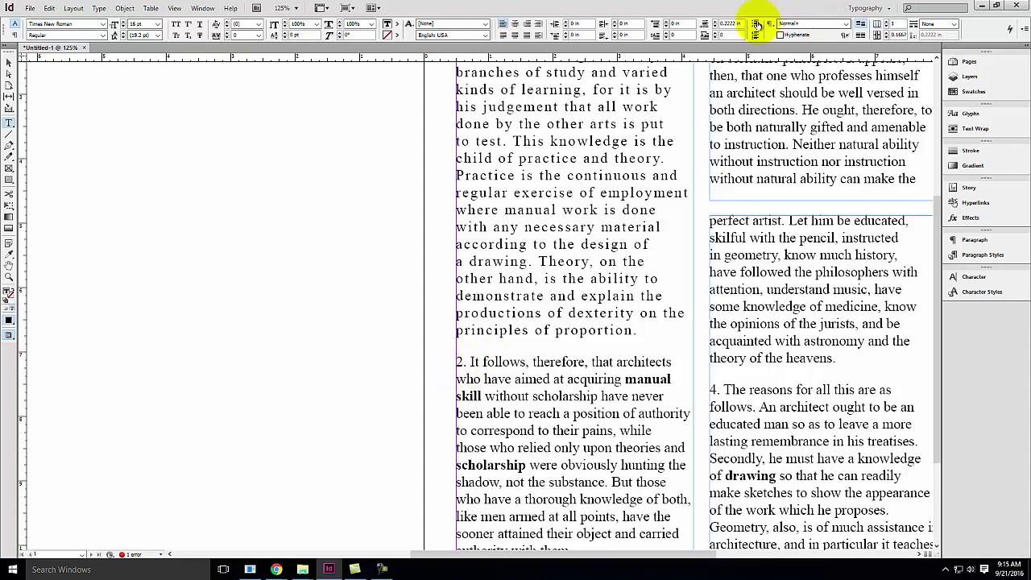
{"action": "left_click", "coordinate": [757, 25]}
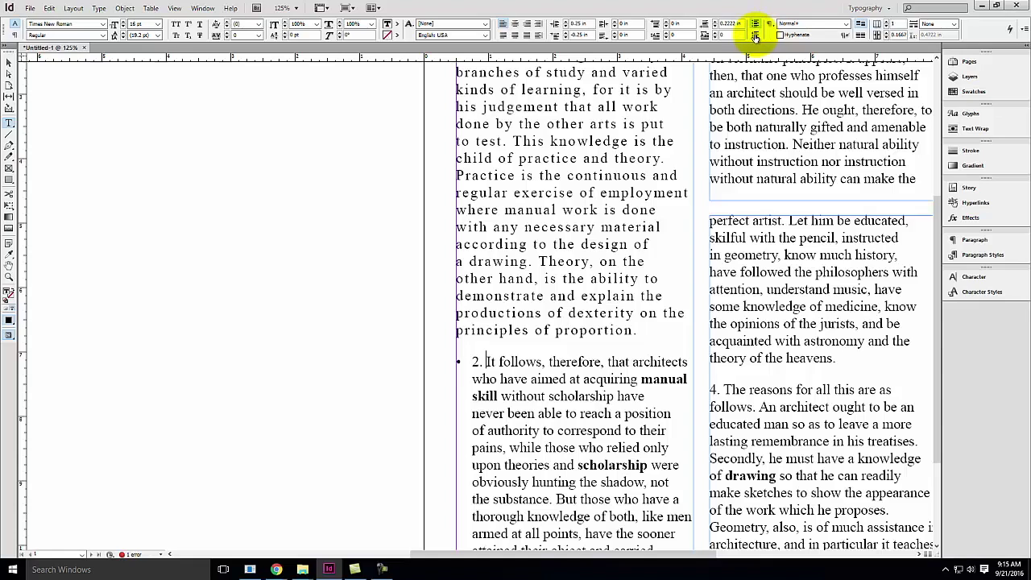
{"action": "left_click", "coordinate": [755, 37]}
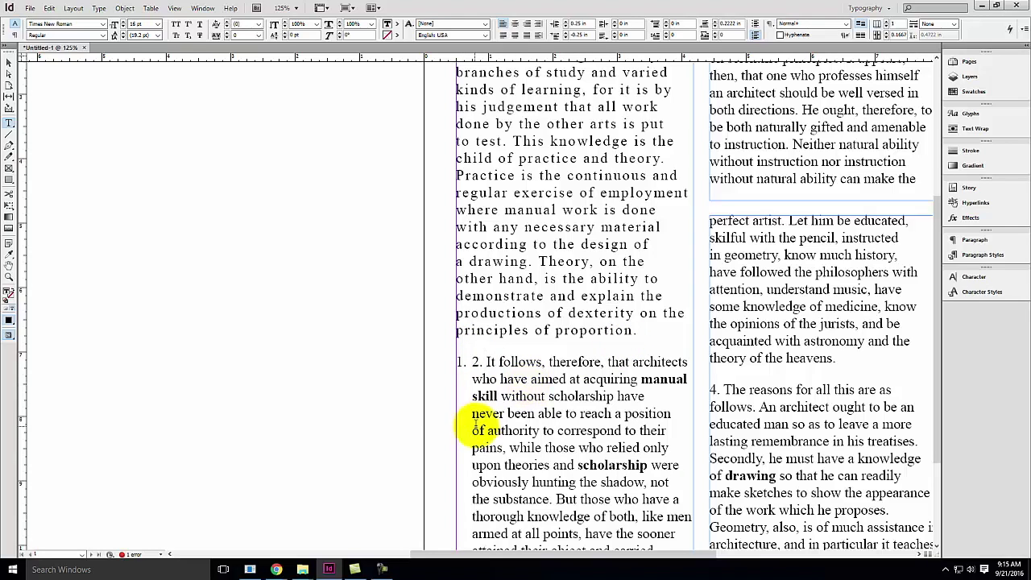
{"action": "left_click_drag", "start_coordinate": [486, 360], "coordinate": [470, 361]}
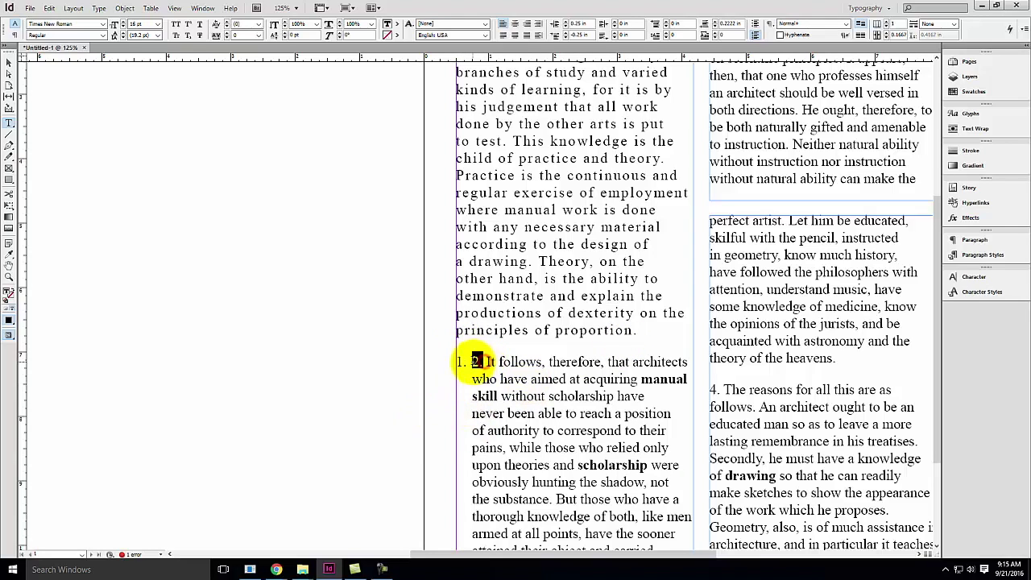
{"action": "key", "text": "BackSpace"}
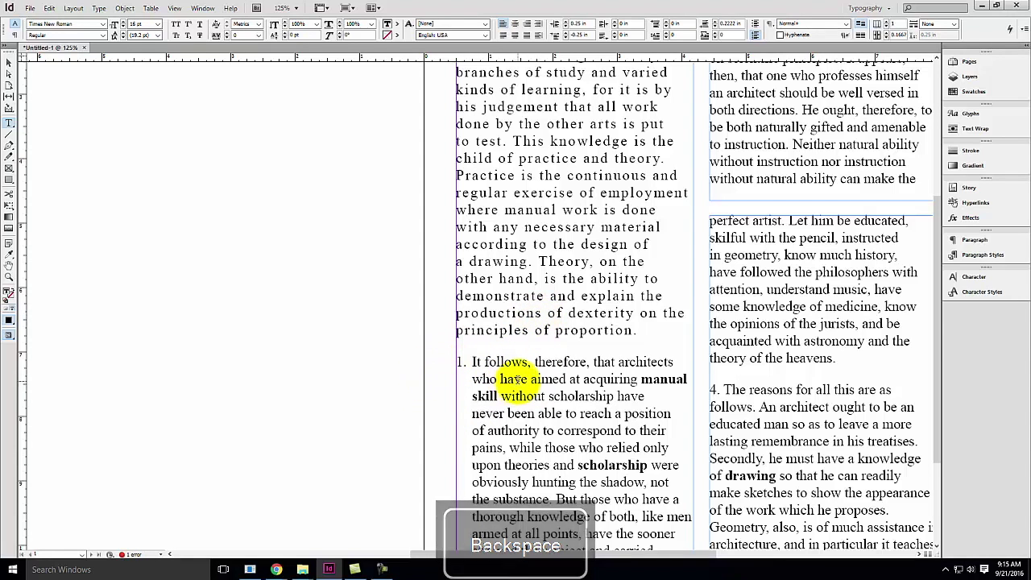
{"action": "scroll", "coordinate": [519, 370], "scroll_direction": "down", "scroll_amount": 2}
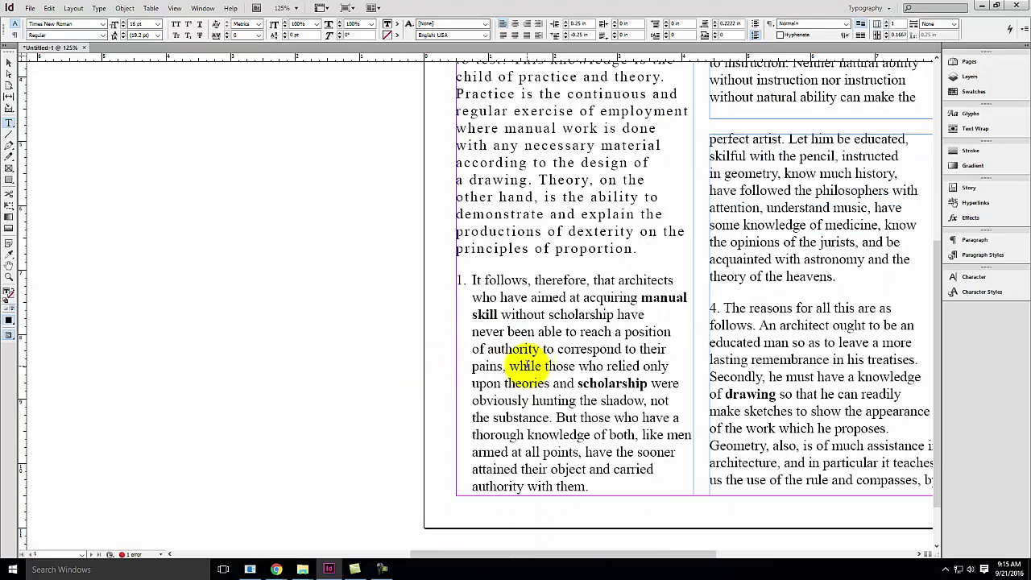
- Check the current formatting of the words 'scholarship' and 'drawing'
{"action": "scroll", "coordinate": [744, 318], "scroll_direction": "up", "scroll_amount": 5}
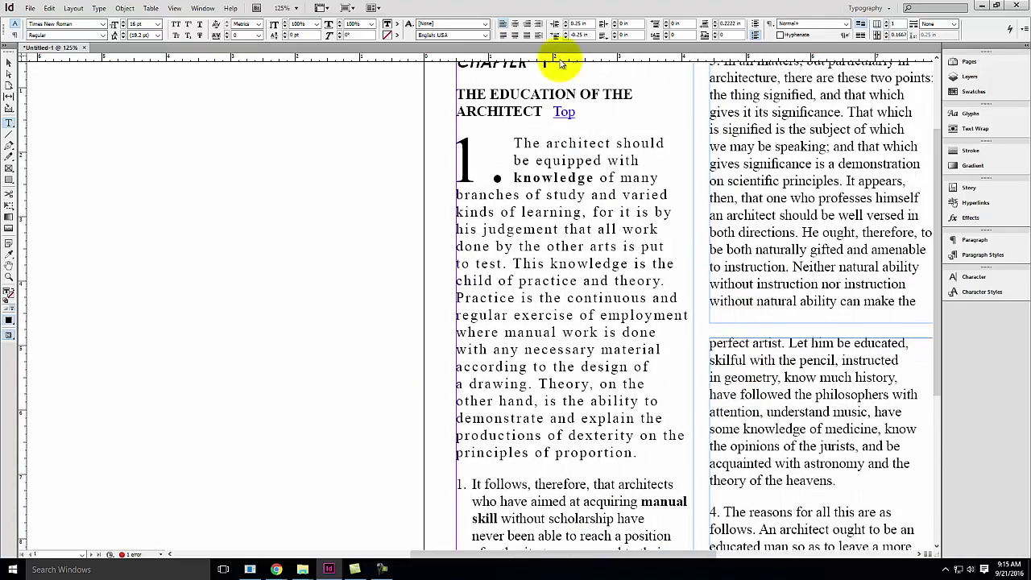
{"action": "scroll", "coordinate": [544, 149], "scroll_direction": "up", "scroll_amount": 3}
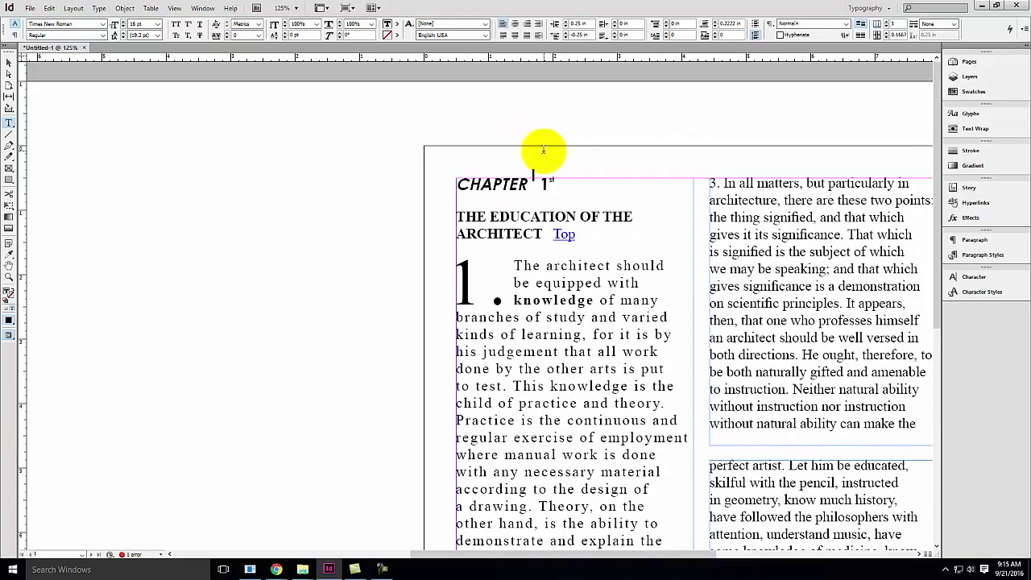
{"action": "scroll", "coordinate": [612, 222], "scroll_direction": "down", "scroll_amount": 8}
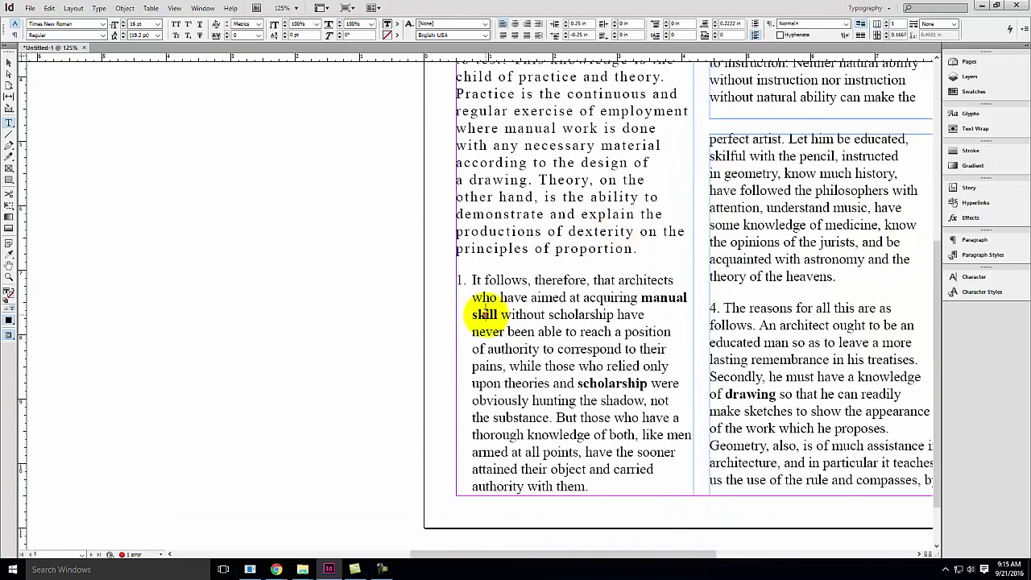
{"action": "left_click", "coordinate": [618, 384]}
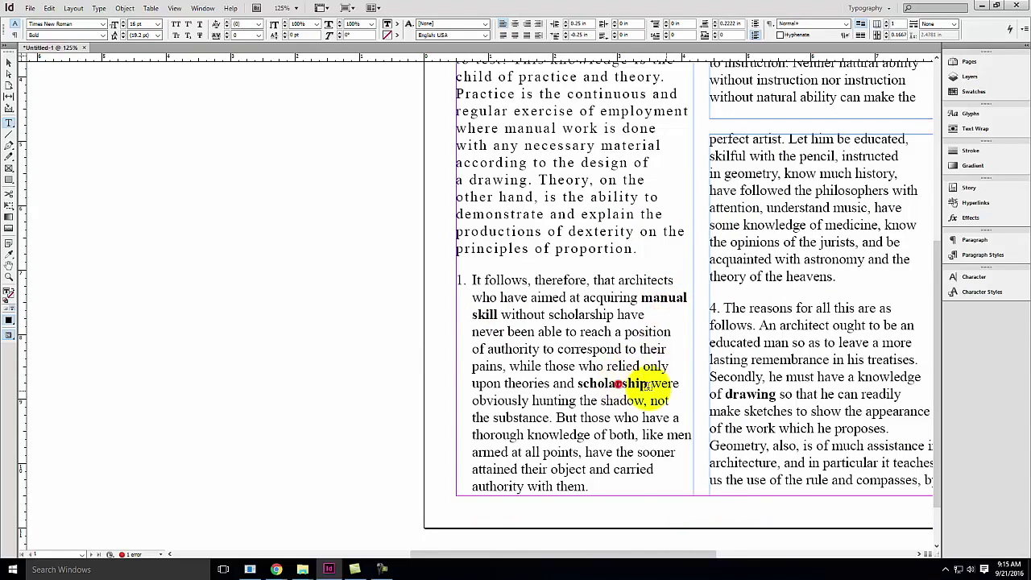
{"action": "left_click", "coordinate": [755, 394]}
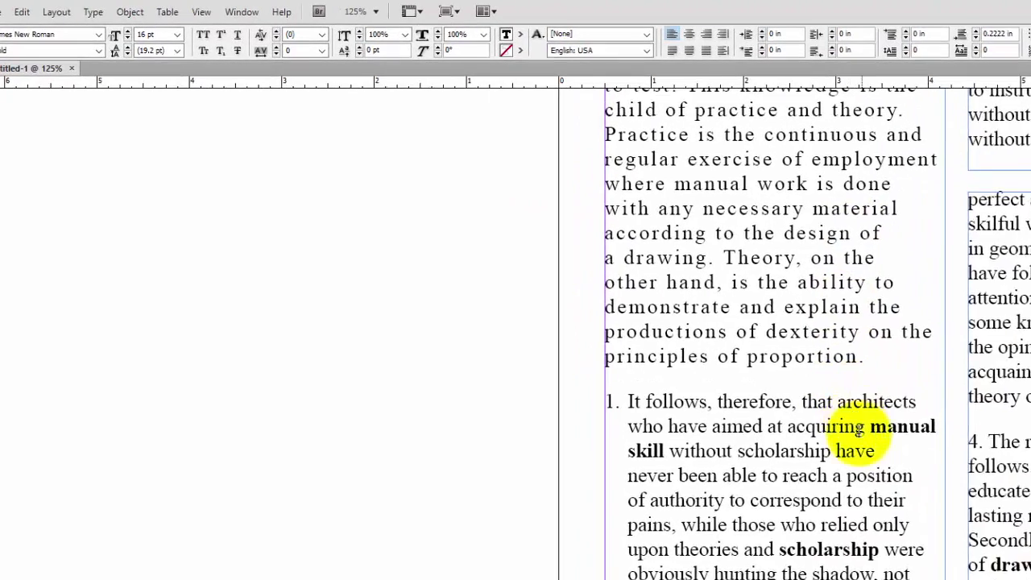
- Change the font of the word 'manual' to Century Gothic
{"action": "left_click_drag", "start_coordinate": [643, 298], "coordinate": [667, 297]}
{"action": "left_click_drag", "start_coordinate": [942, 447], "coordinate": [976, 448]}
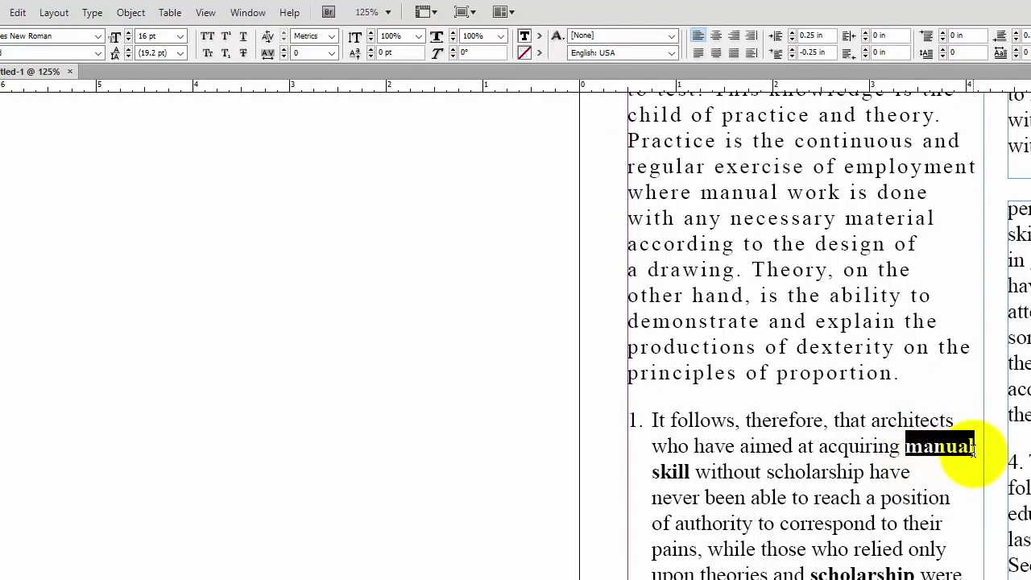
{"action": "left_click", "coordinate": [918, 516]}
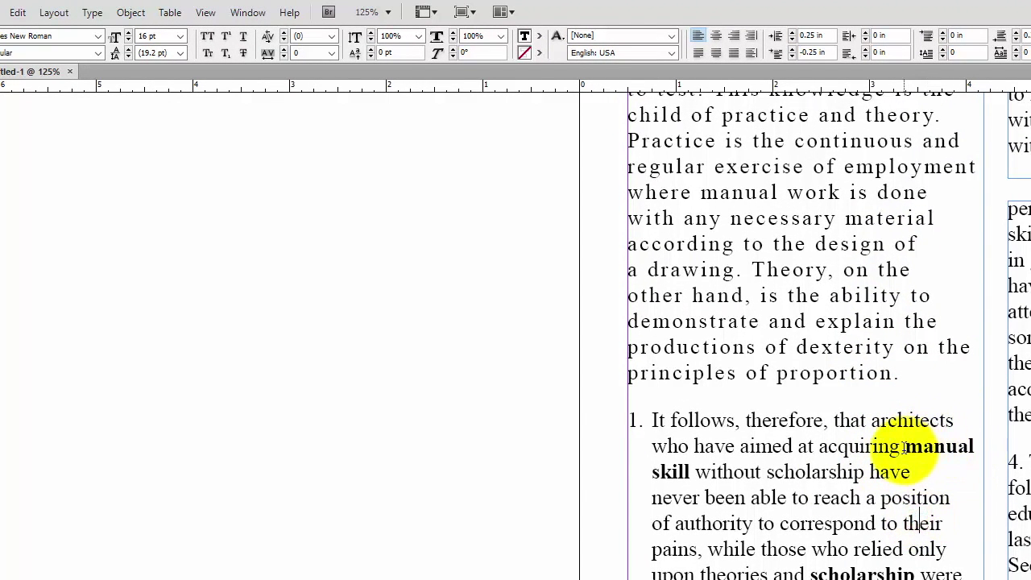
{"action": "left_click_drag", "start_coordinate": [903, 447], "coordinate": [977, 450]}
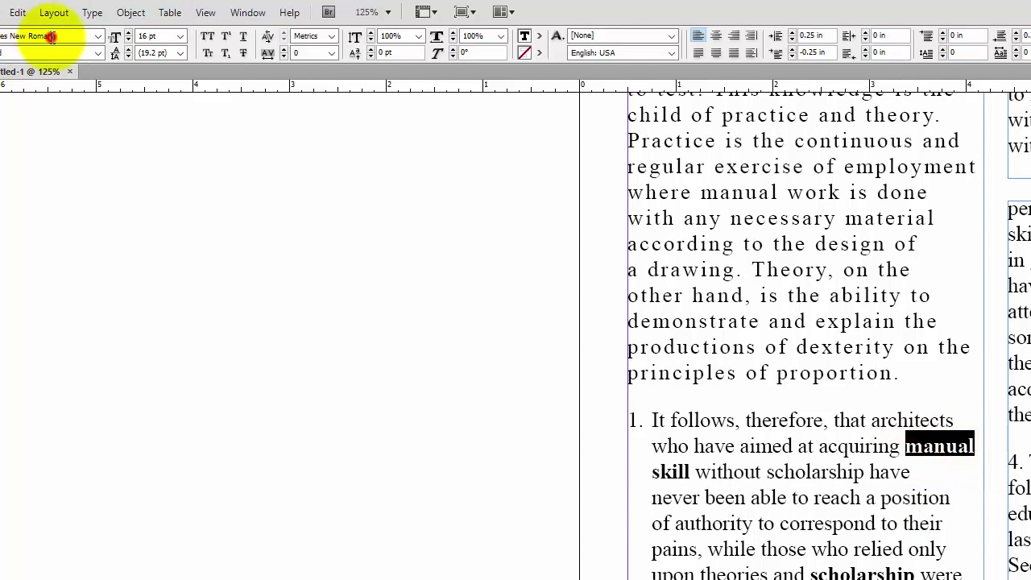
{"action": "left_click", "coordinate": [97, 36]}
{"action": "left_click", "coordinate": [96, 45]}
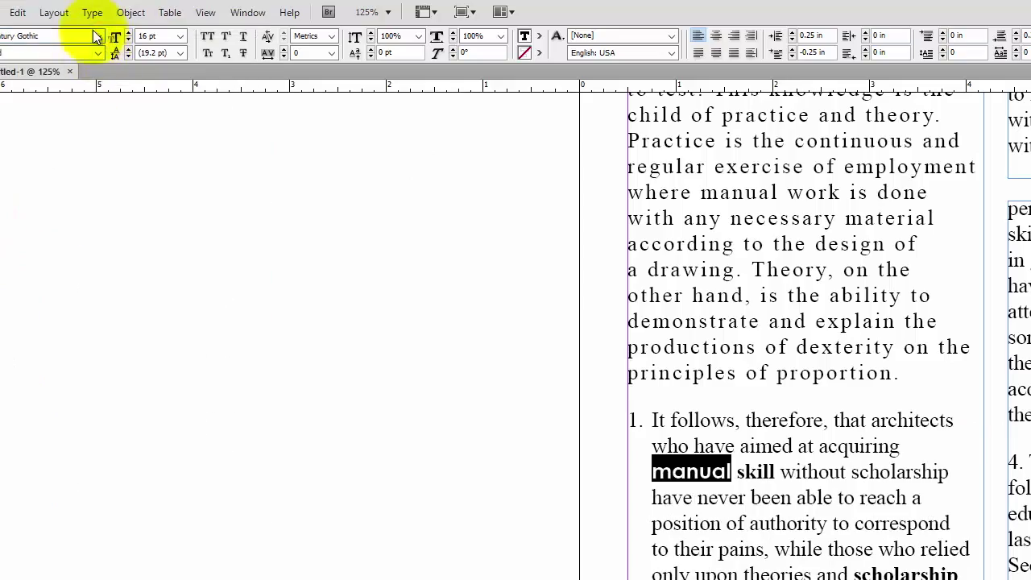
{"action": "left_click", "coordinate": [97, 36]}
{"action": "left_click", "coordinate": [47, 21]}
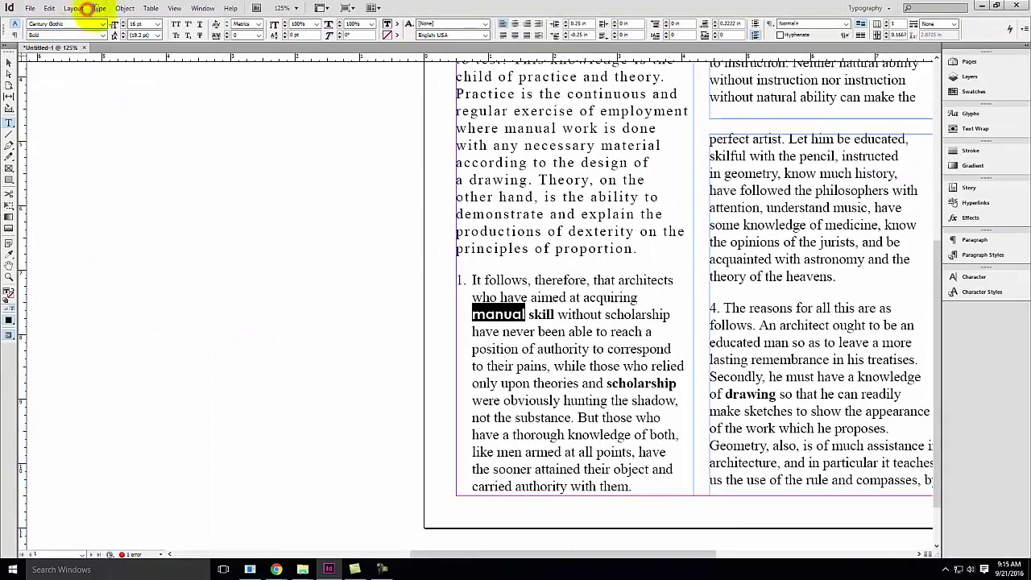
{"action": "left_click", "coordinate": [575, 366]}
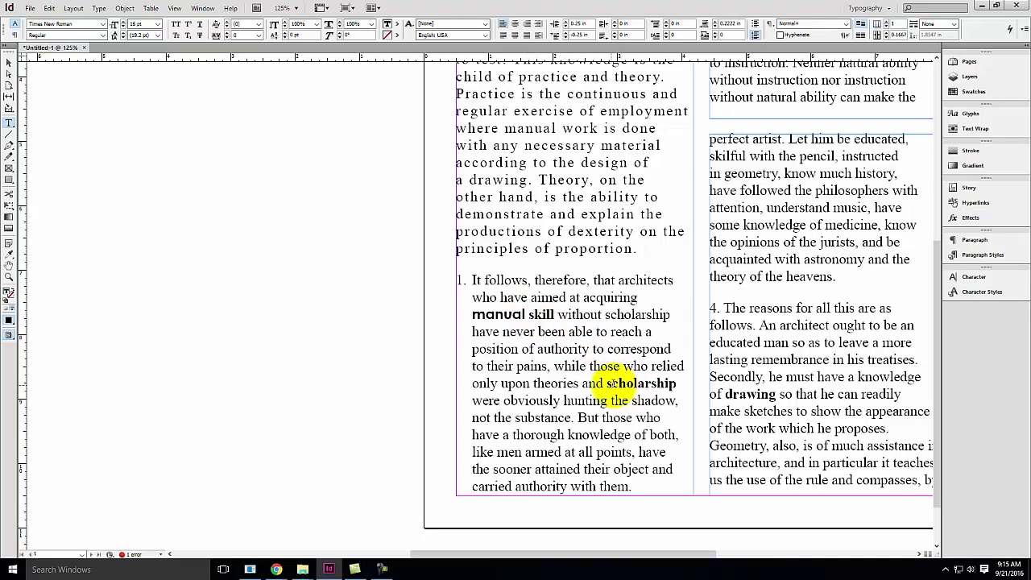
{"action": "left_click_drag", "start_coordinate": [605, 384], "coordinate": [675, 388]}
- Make 'scholarship' bold and select the phrase 'manual skill' as the style sample
{"action": "key", "text": "ctrl+shift+b"}
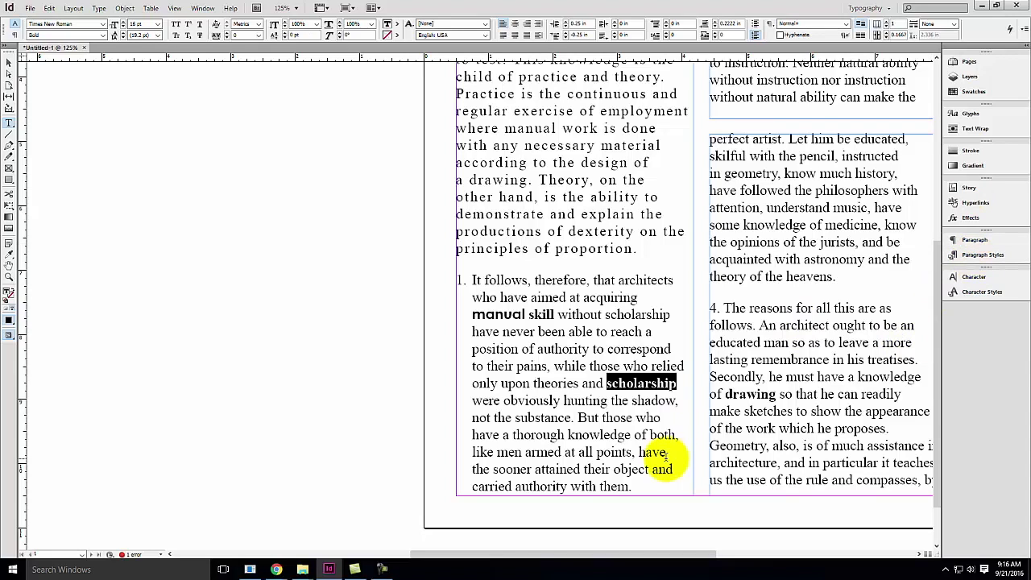
{"action": "left_click_drag", "start_coordinate": [470, 315], "coordinate": [554, 316]}
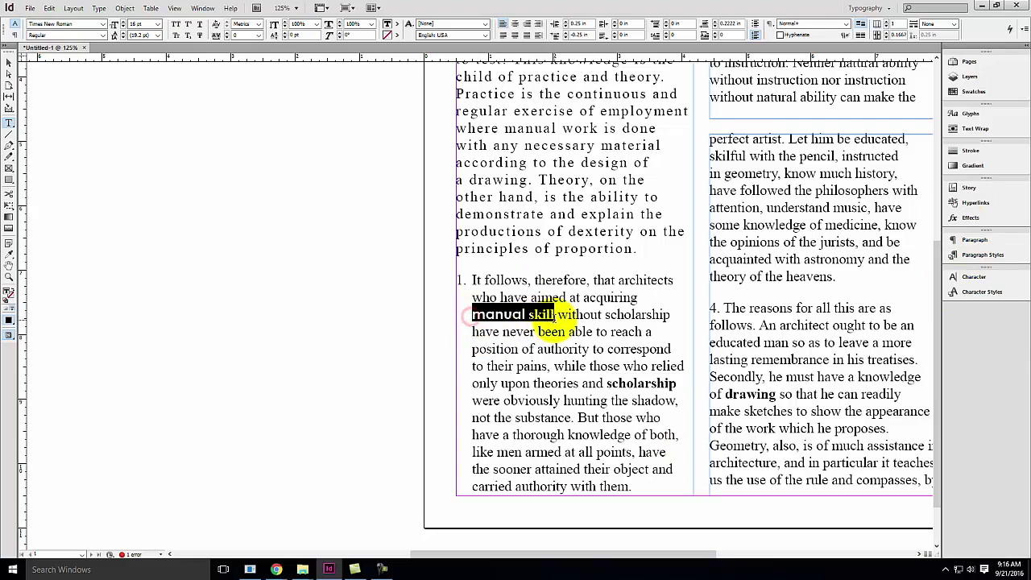
- Create a character style named 'Bold Text' from the Century Gothic Bold 16 pt 'manual skill'
{"action": "left_click", "coordinate": [987, 291]}
{"action": "left_click", "coordinate": [908, 355]}
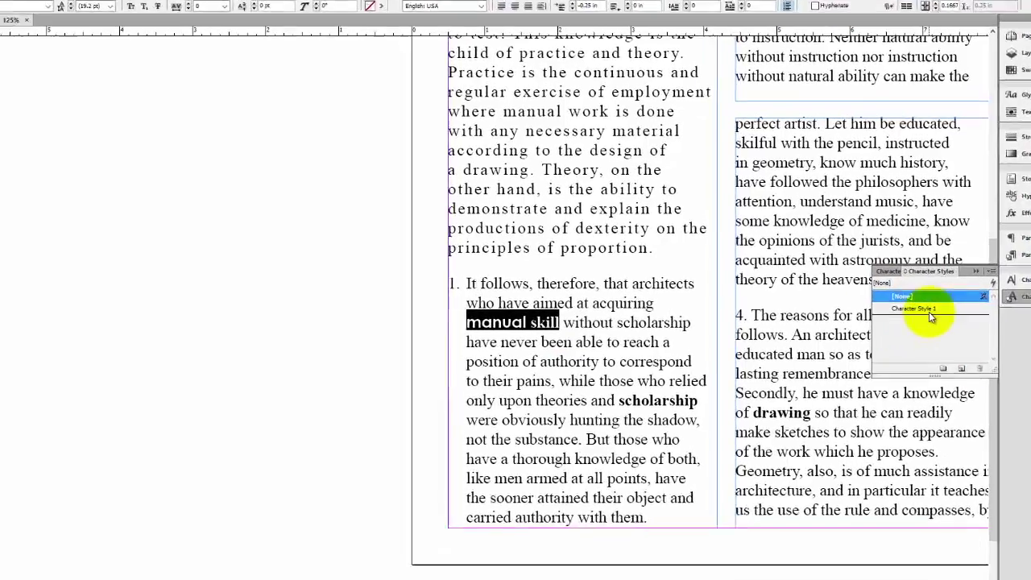
{"action": "double_click", "coordinate": [928, 312]}
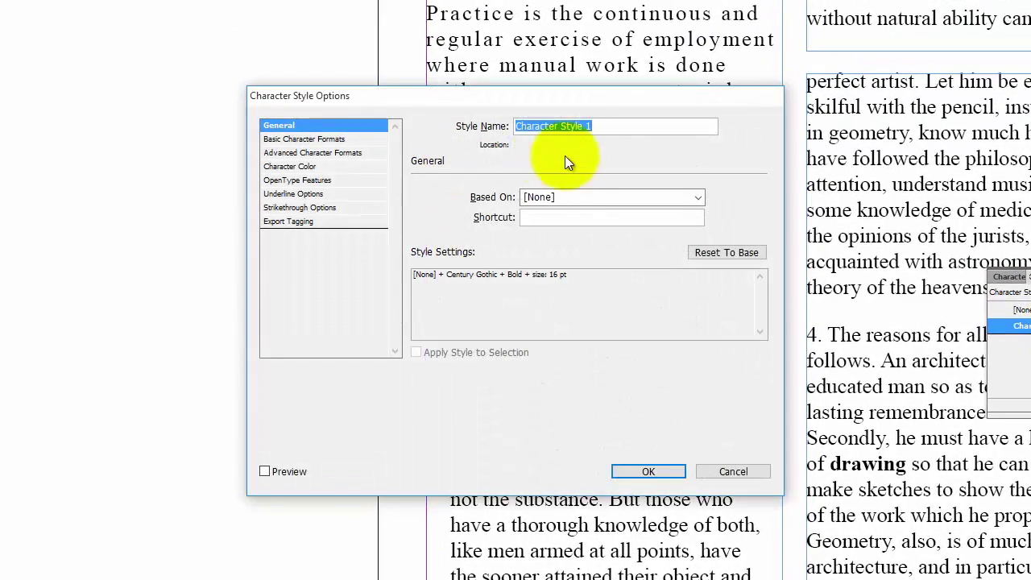
{"action": "type", "text": "B"}
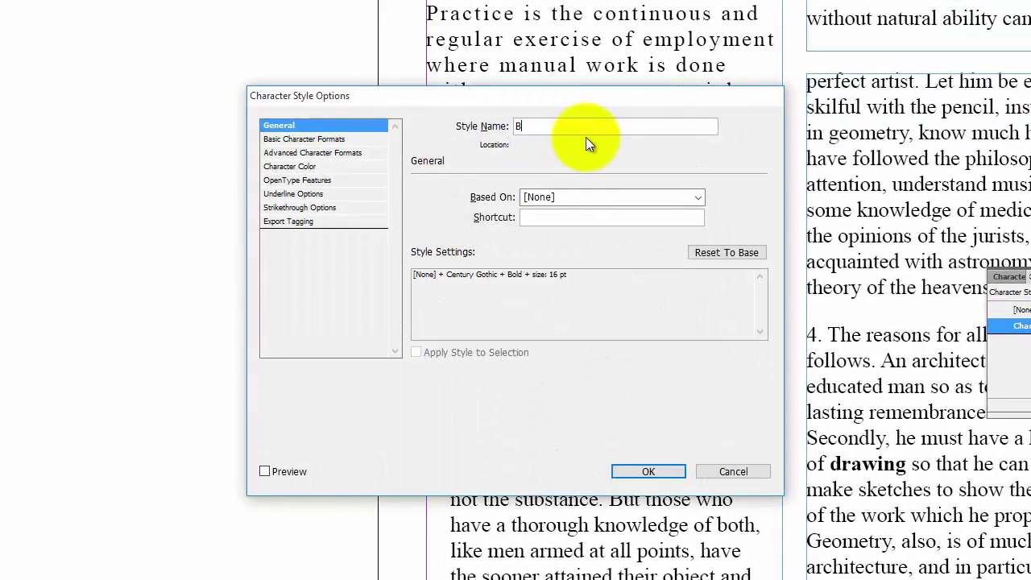
{"action": "type", "text": "old Text"}
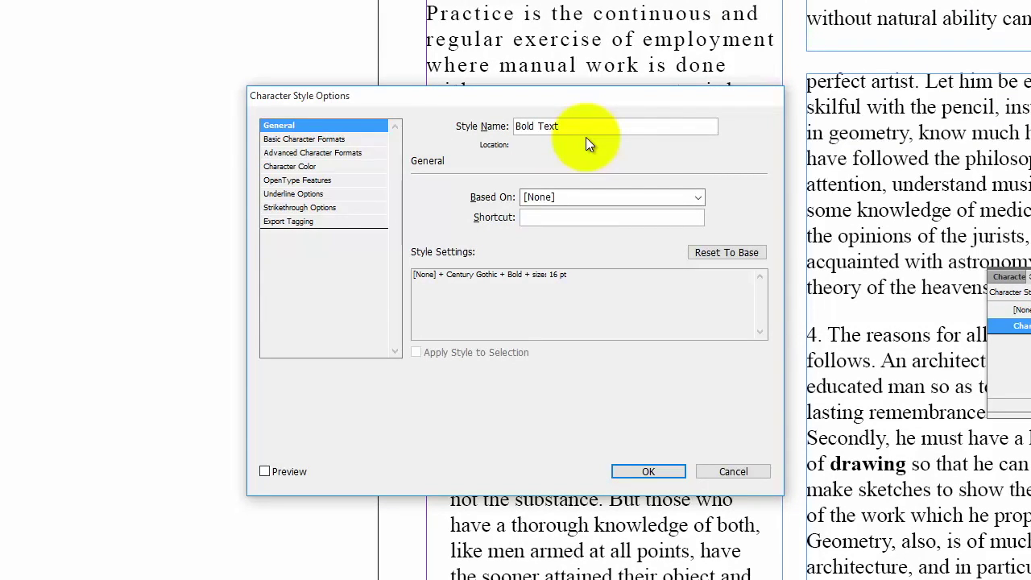
{"action": "left_click", "coordinate": [335, 141]}
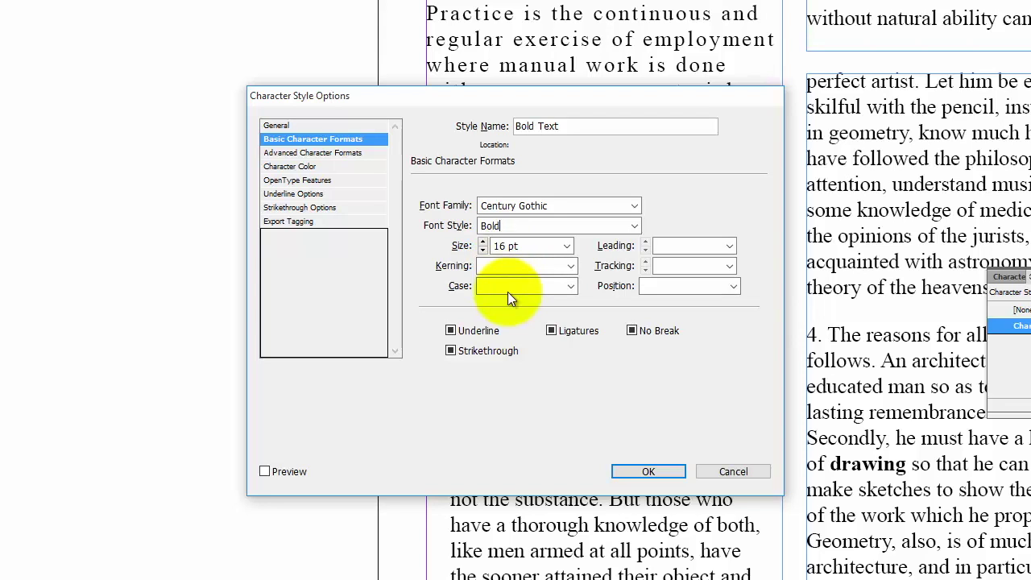
{"action": "left_click", "coordinate": [347, 154]}
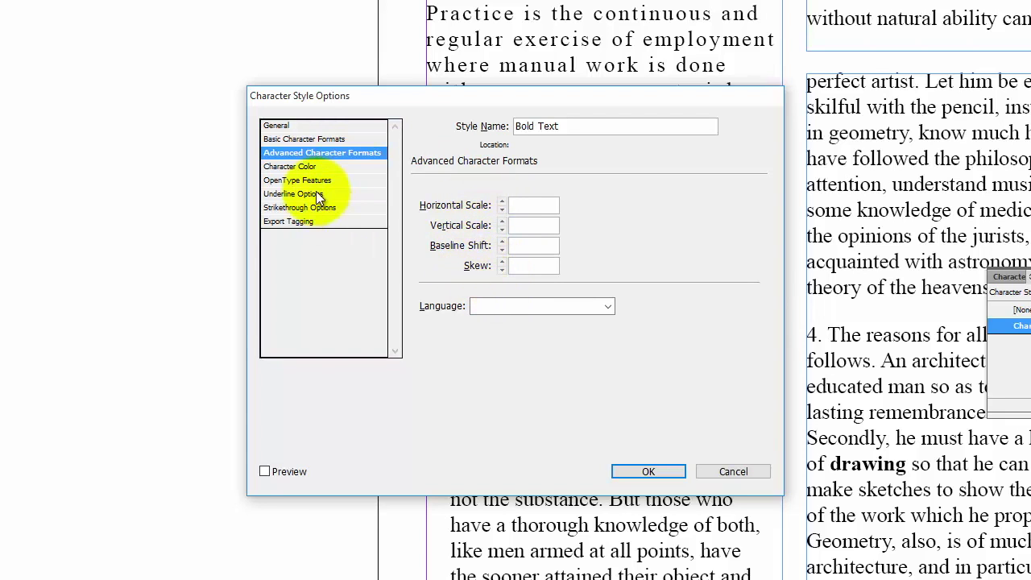
{"action": "left_click", "coordinate": [300, 167]}
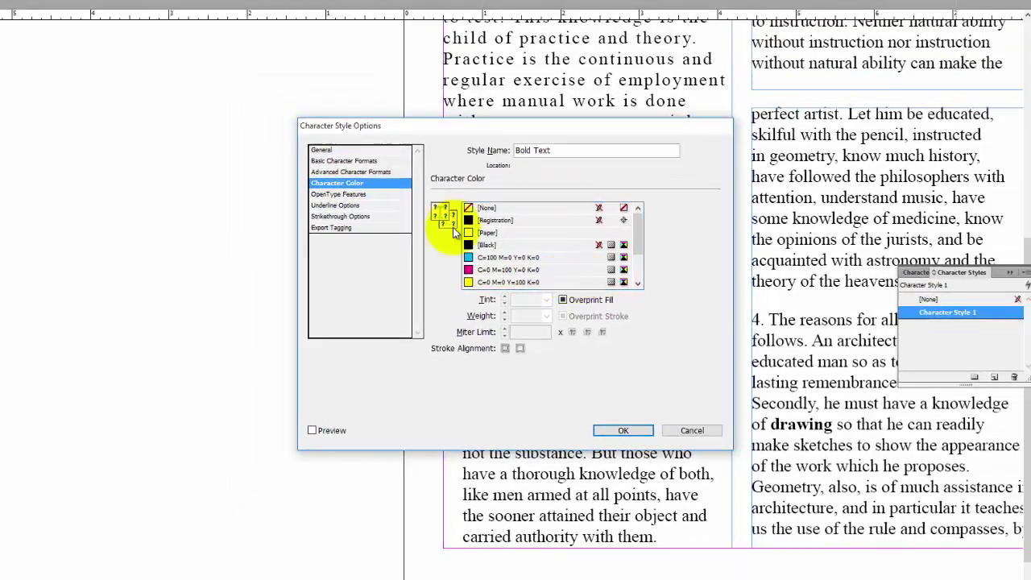
{"action": "left_click", "coordinate": [293, 193]}
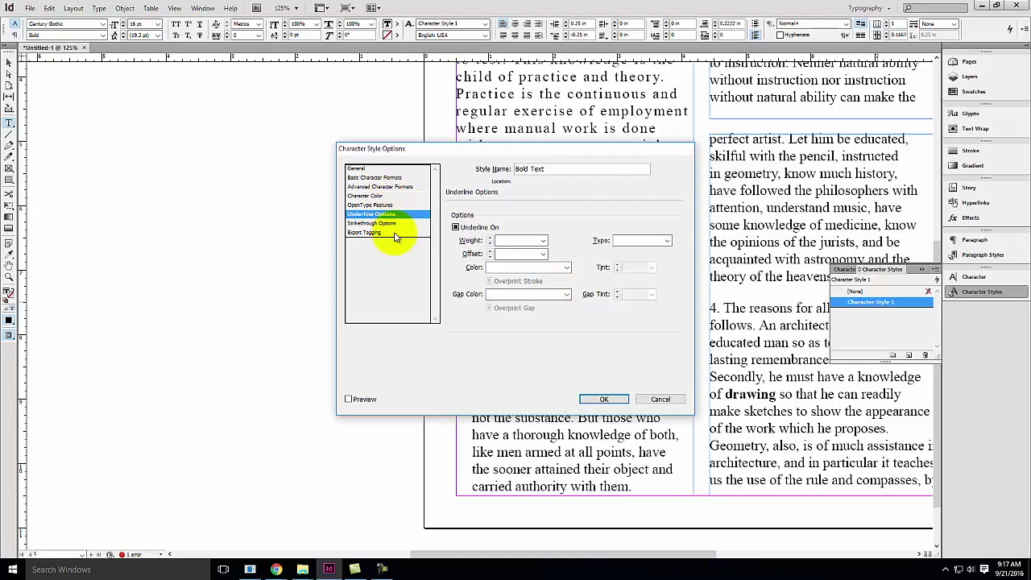
{"action": "left_click", "coordinate": [603, 400]}
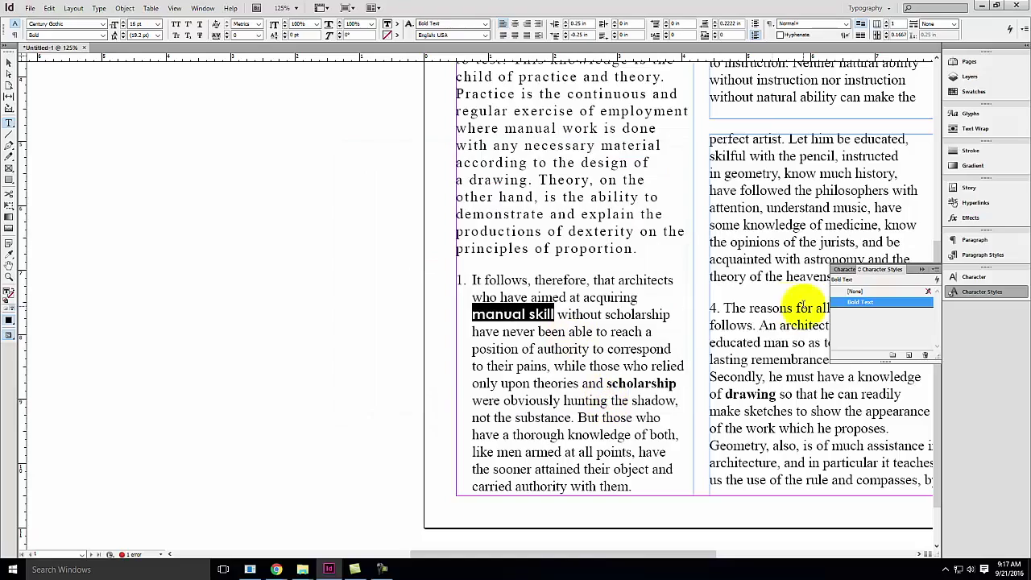
- Apply the Bold Text character style to the words 'scholarship' and 'drawing'
{"action": "left_click", "coordinate": [593, 349]}
{"action": "left_click_drag", "start_coordinate": [470, 314], "coordinate": [554, 315]}
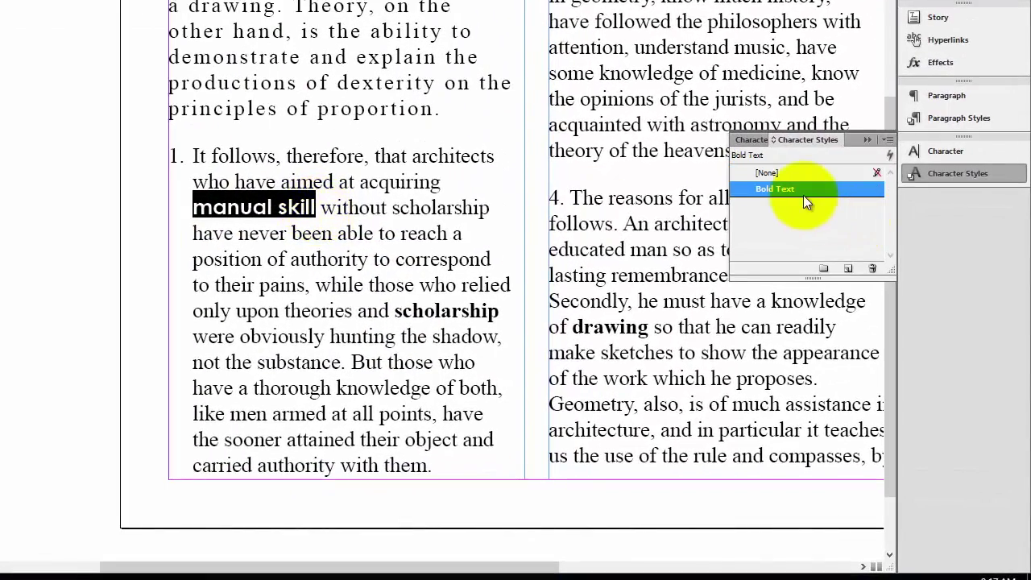
{"action": "left_click", "coordinate": [399, 335]}
{"action": "left_click_drag", "start_coordinate": [394, 310], "coordinate": [519, 314]}
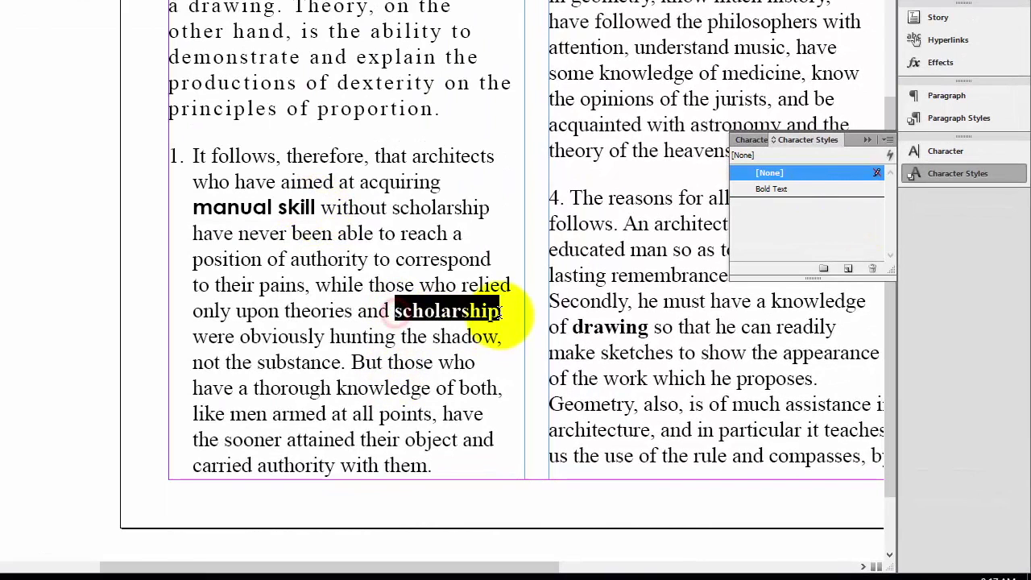
{"action": "left_click", "coordinate": [807, 188]}
{"action": "left_click_drag", "start_coordinate": [573, 326], "coordinate": [649, 327]}
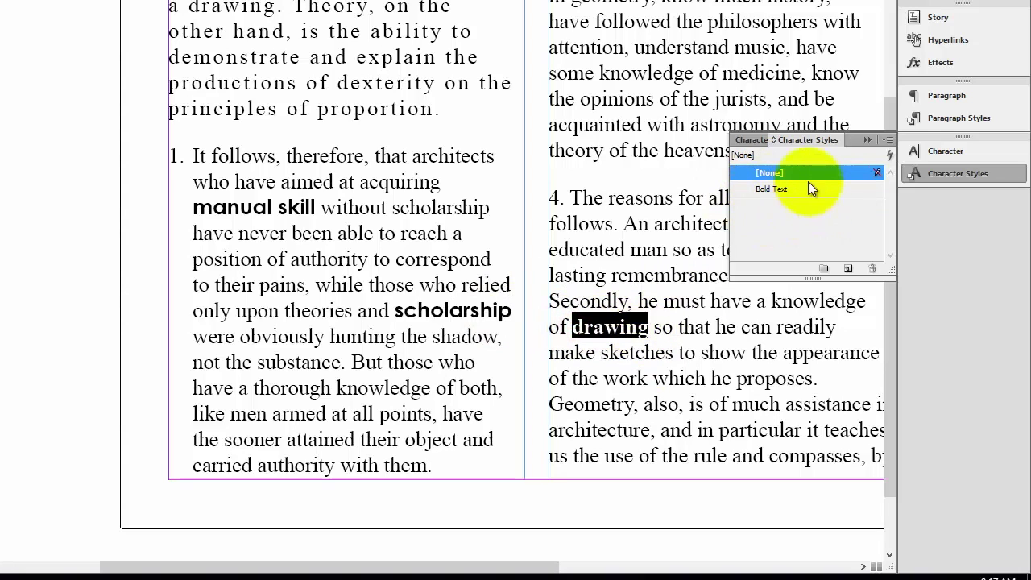
{"action": "left_click", "coordinate": [771, 190]}
{"action": "left_click", "coordinate": [731, 353]}
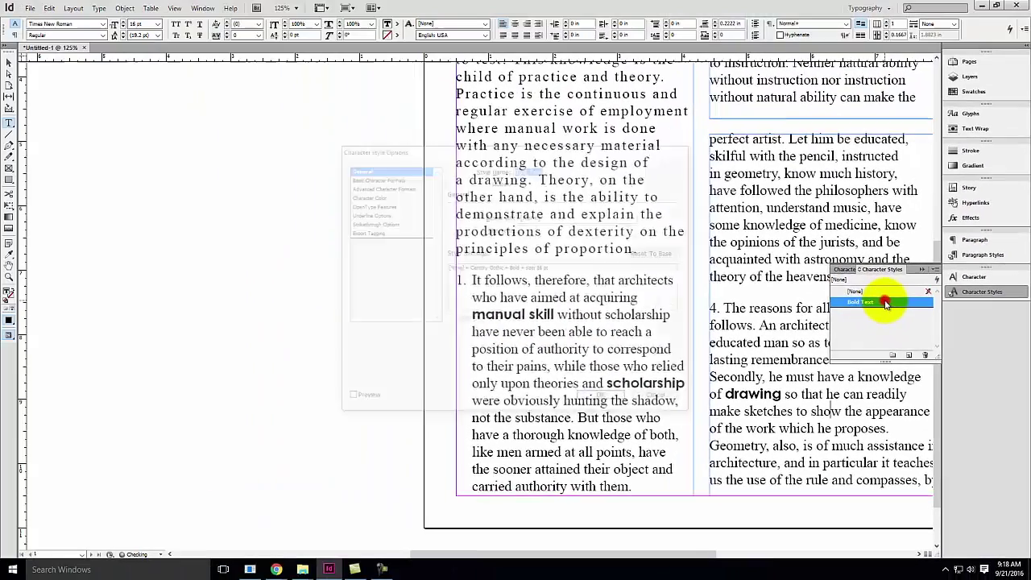
- Edit the Bold Text style to a 10 pt size and the C=100 cyan character colour
{"action": "double_click", "coordinate": [852, 249]}
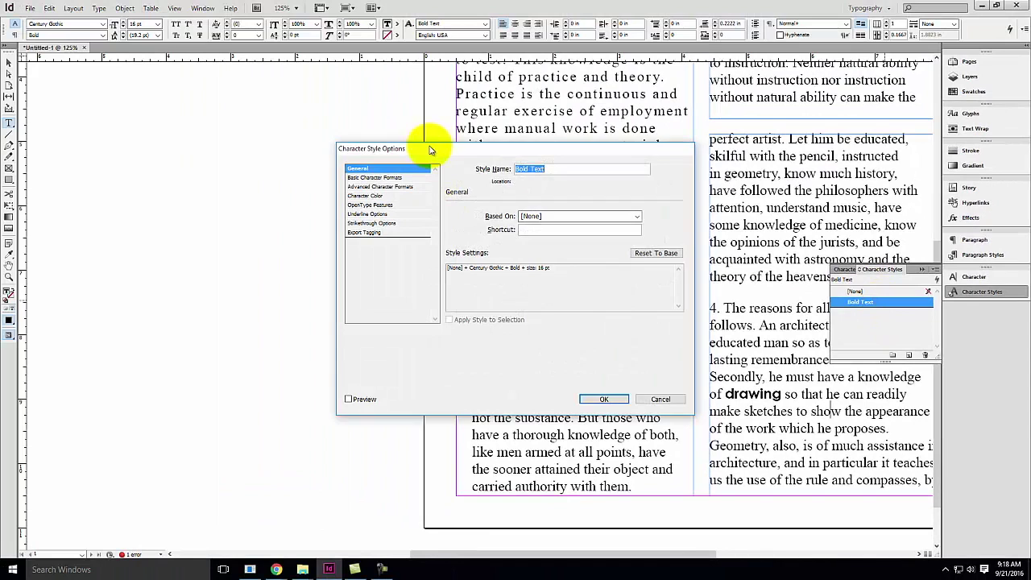
{"action": "left_click_drag", "start_coordinate": [373, 147], "coordinate": [394, 151]}
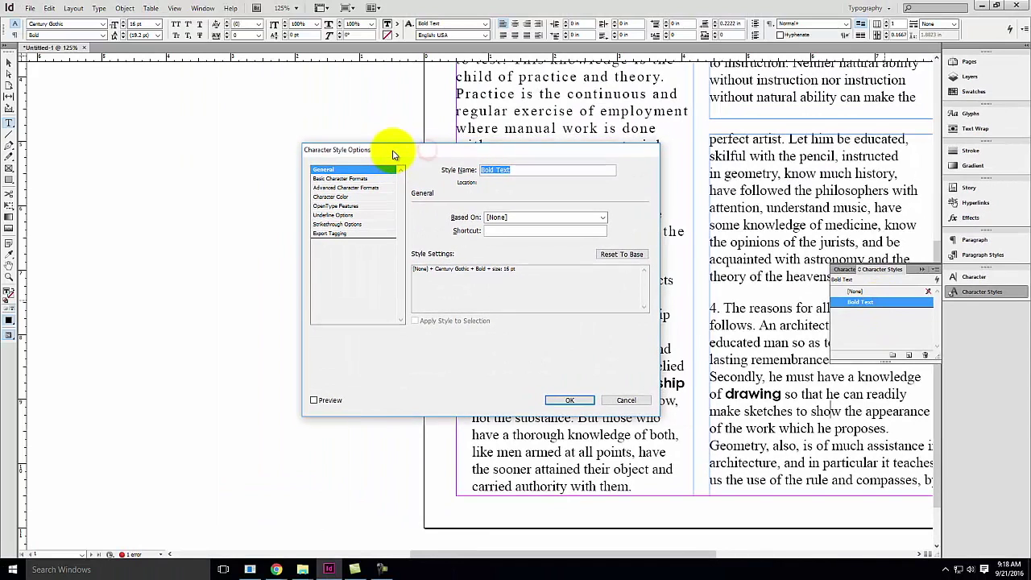
{"action": "left_click", "coordinate": [338, 179]}
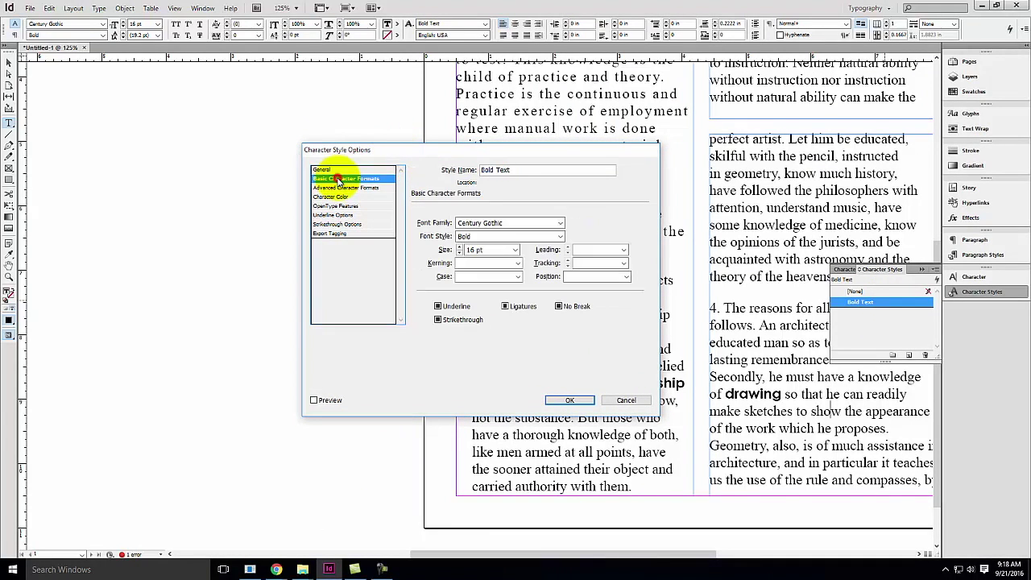
{"action": "double_click", "coordinate": [474, 250]}
{"action": "type", "text": "10"}
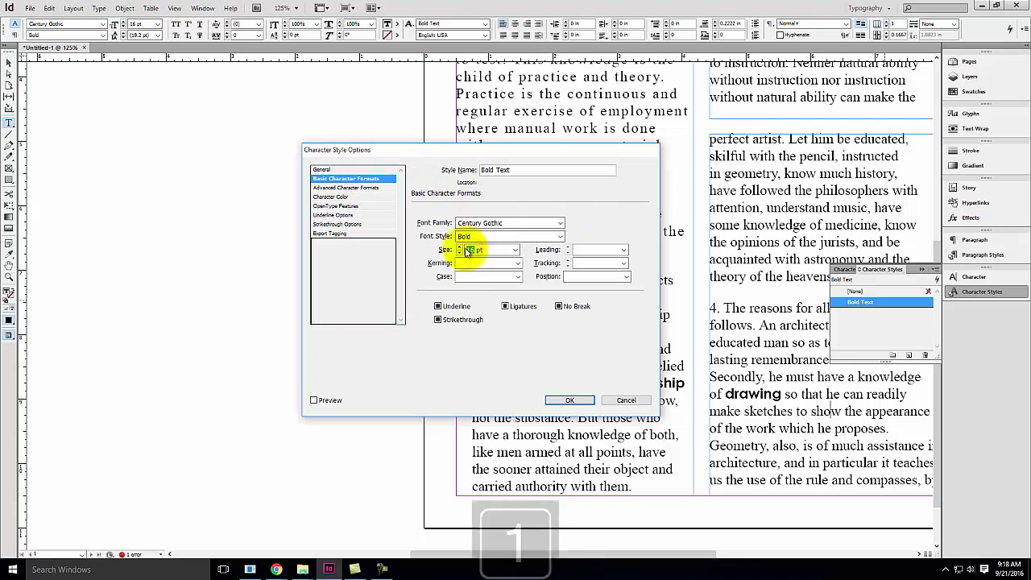
{"action": "key", "text": "Tab"}
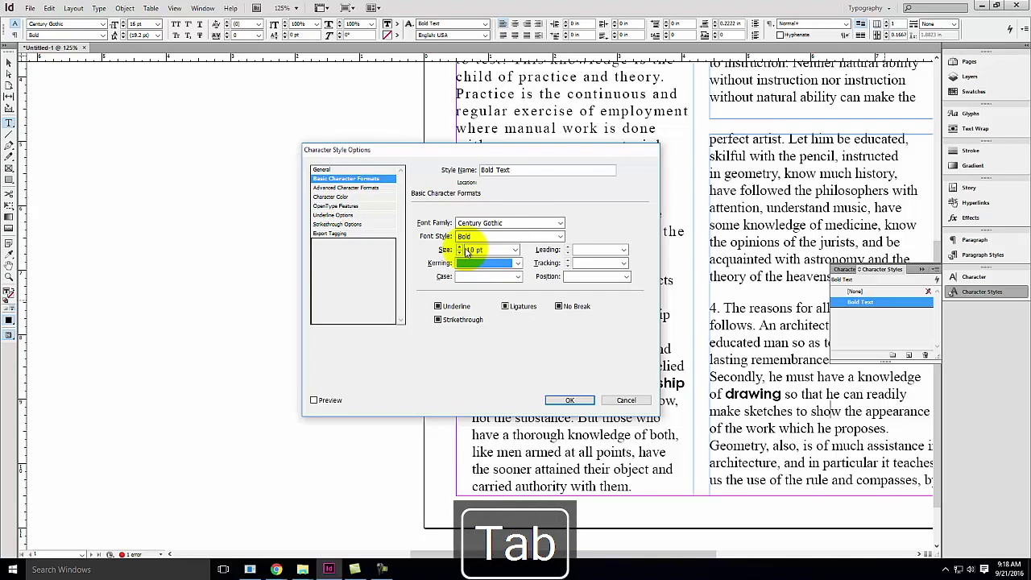
{"action": "left_click", "coordinate": [369, 196]}
{"action": "left_click", "coordinate": [444, 257]}
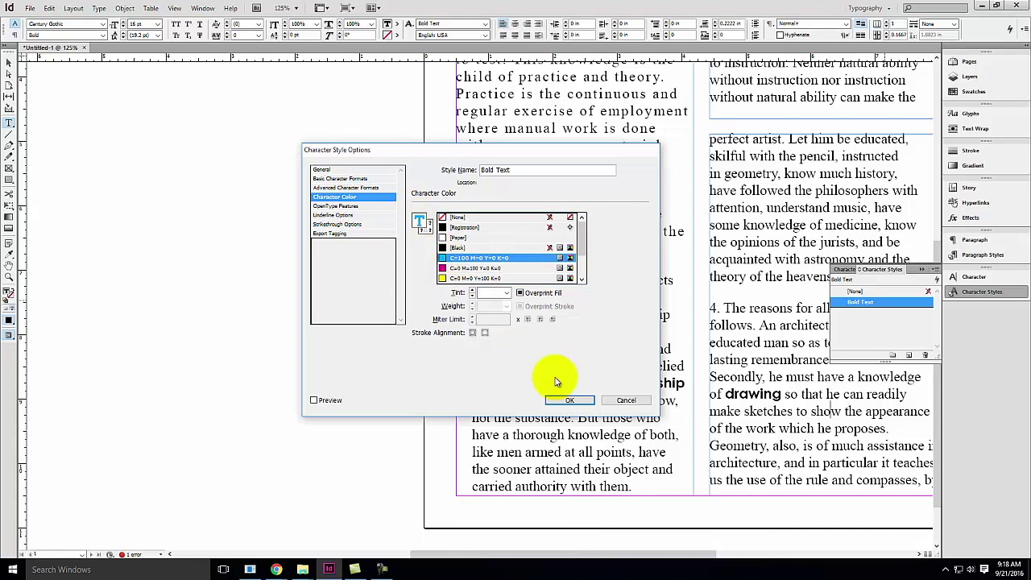
{"action": "left_click", "coordinate": [570, 400]}
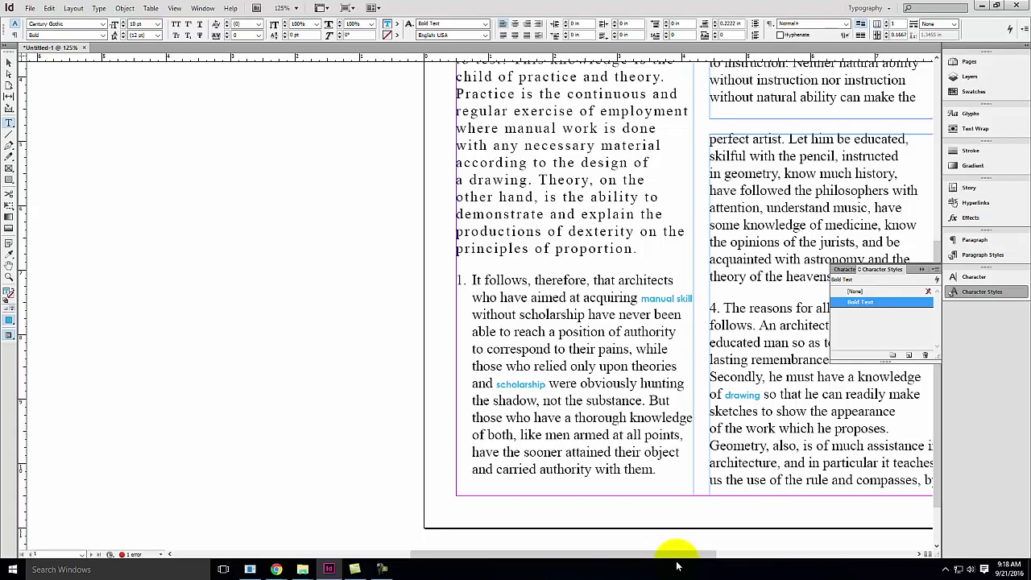
{"action": "scroll", "coordinate": [752, 261], "scroll_direction": "up", "scroll_amount": 3}
- Create Paragraph Style 1 from the 'The architect should be equipped…' paragraph and apply it there
{"action": "scroll", "coordinate": [753, 261], "scroll_direction": "up", "scroll_amount": 1}
{"action": "scroll", "coordinate": [752, 261], "scroll_direction": "down", "scroll_amount": 1}
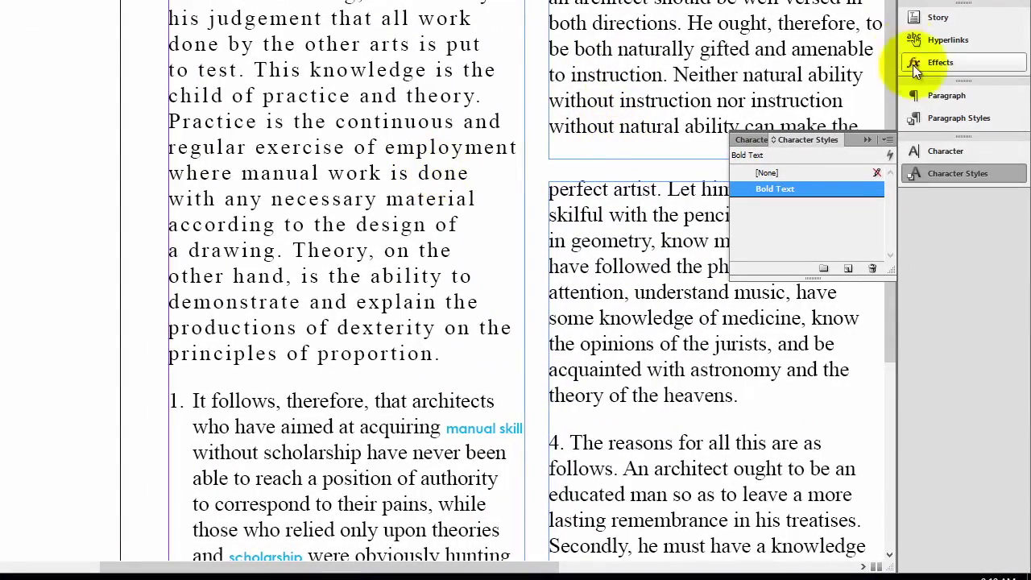
{"action": "left_click", "coordinate": [943, 120]}
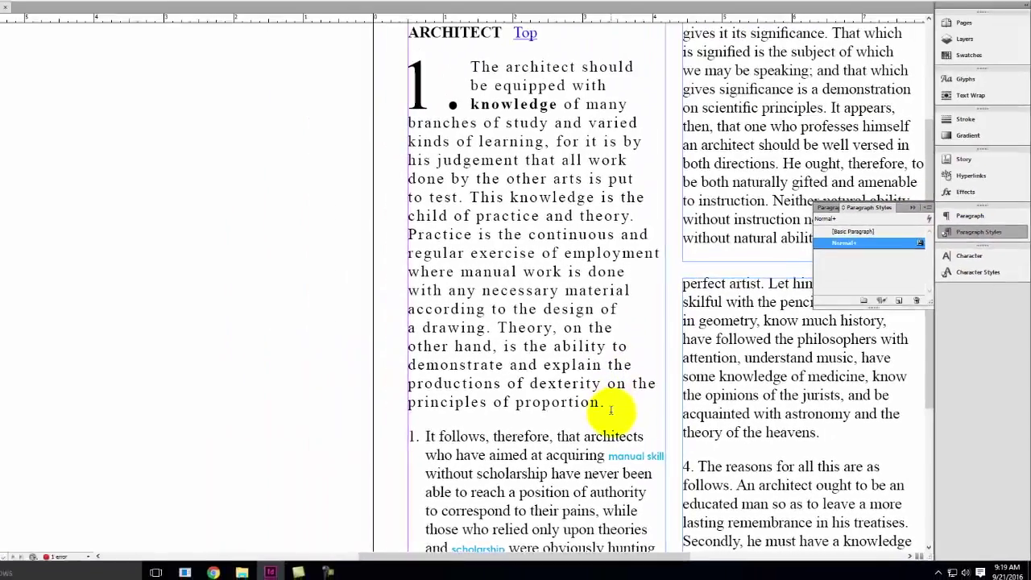
{"action": "left_click_drag", "start_coordinate": [507, 372], "coordinate": [206, 0]}
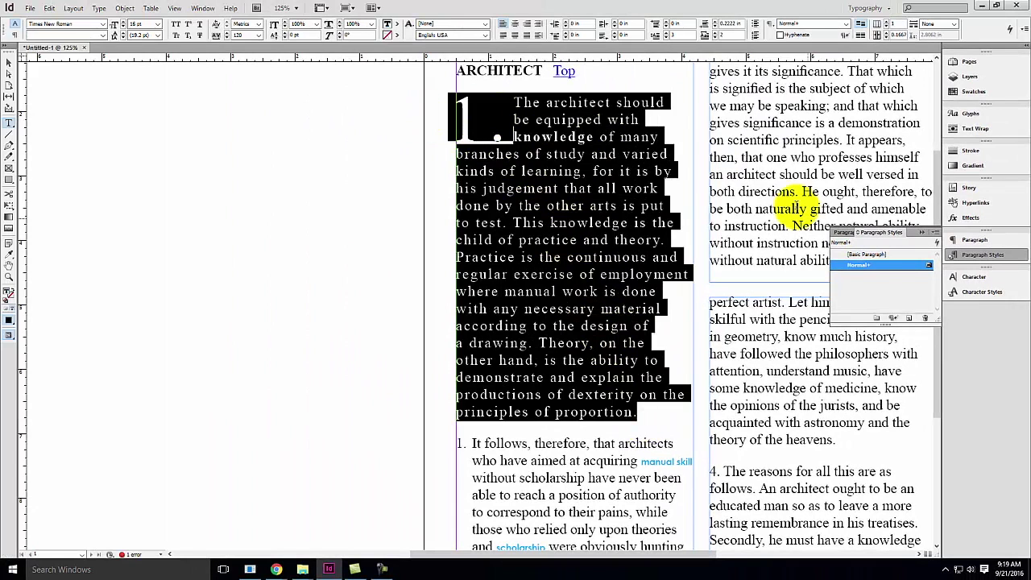
{"action": "left_click", "coordinate": [909, 317]}
{"action": "left_click", "coordinate": [876, 275]}
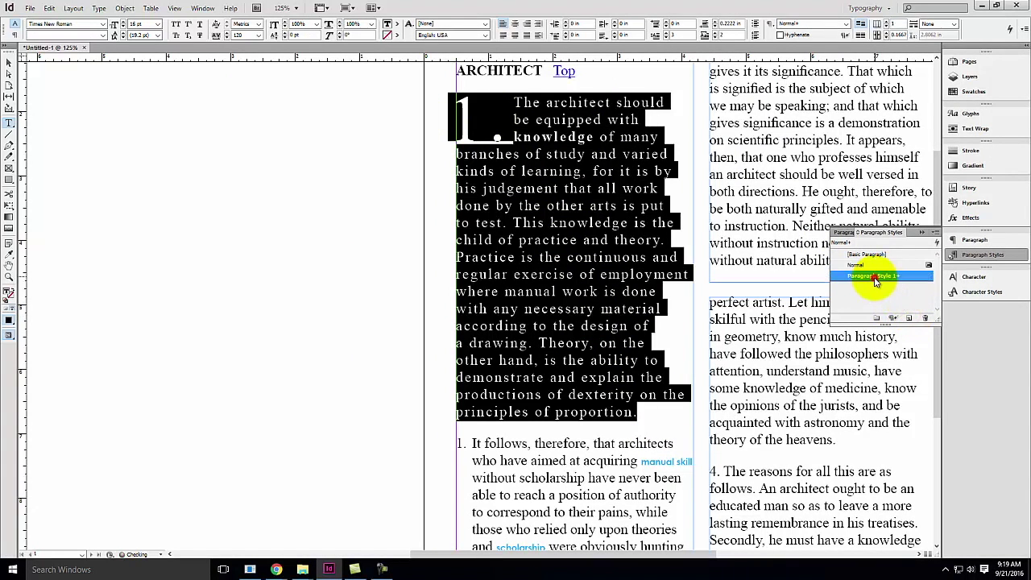
- Rename Paragraph Style 1 to 'Primary Paragraph' and keep its Left alignment
{"action": "double_click", "coordinate": [880, 278]}
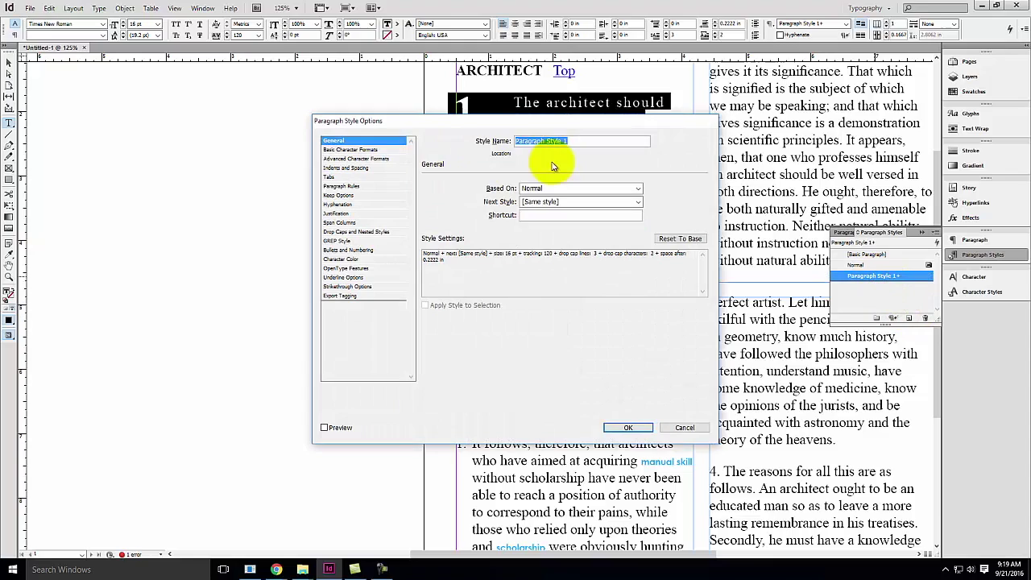
{"action": "type", "text": "Primary Para"}
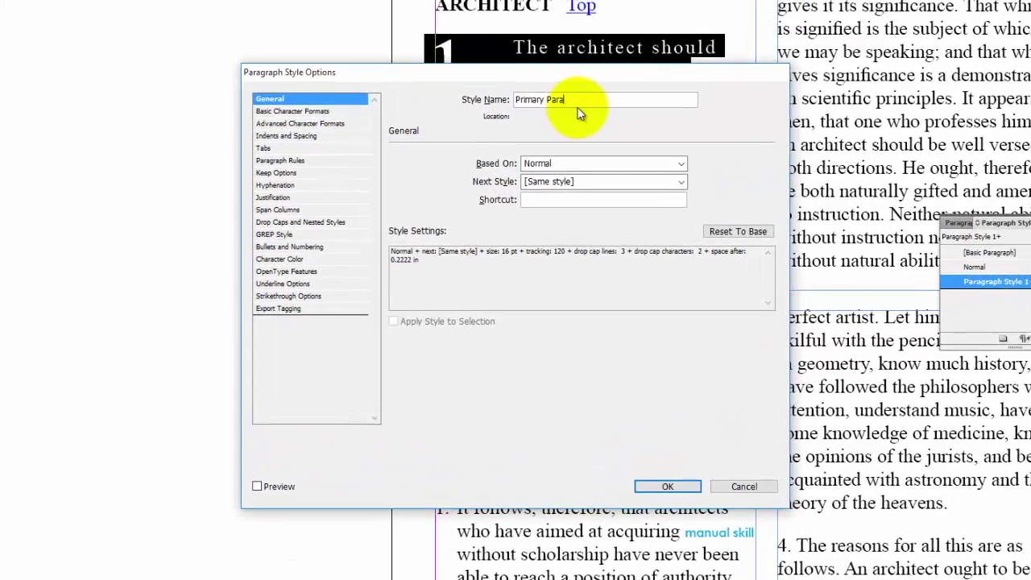
{"action": "type", "text": "graph"}
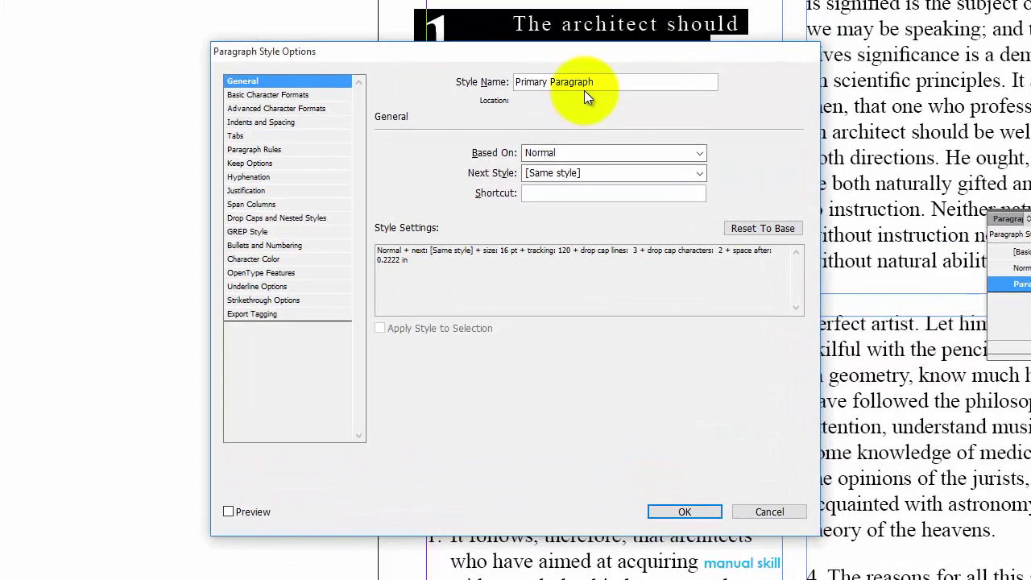
{"action": "left_click", "coordinate": [267, 122]}
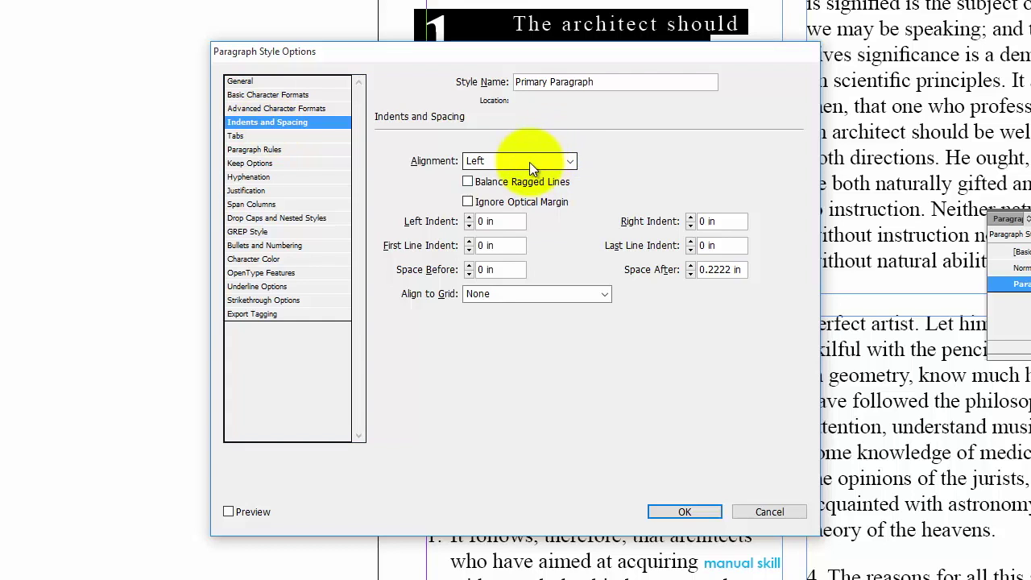
{"action": "left_click", "coordinate": [570, 160]}
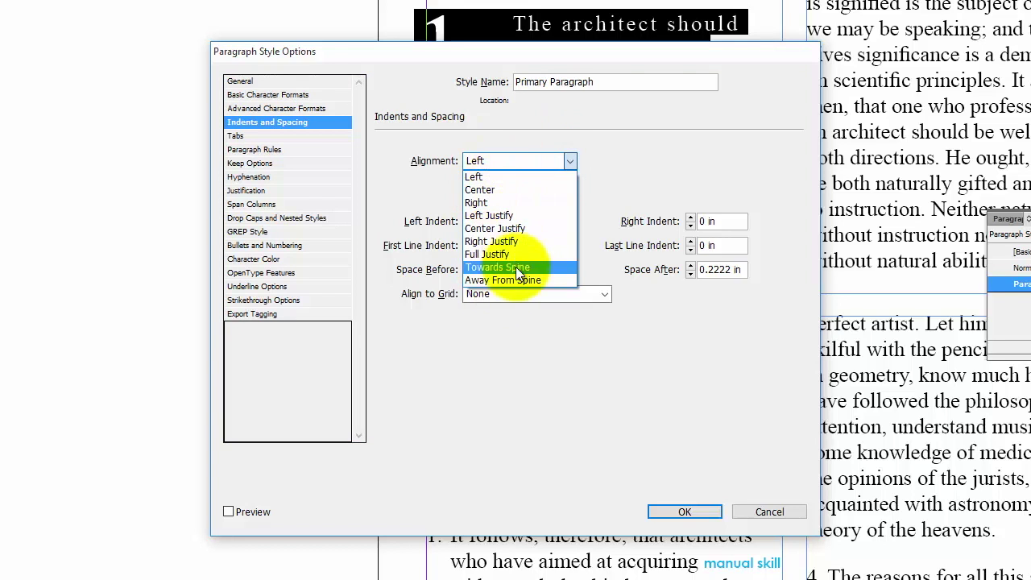
{"action": "left_click", "coordinate": [668, 161]}
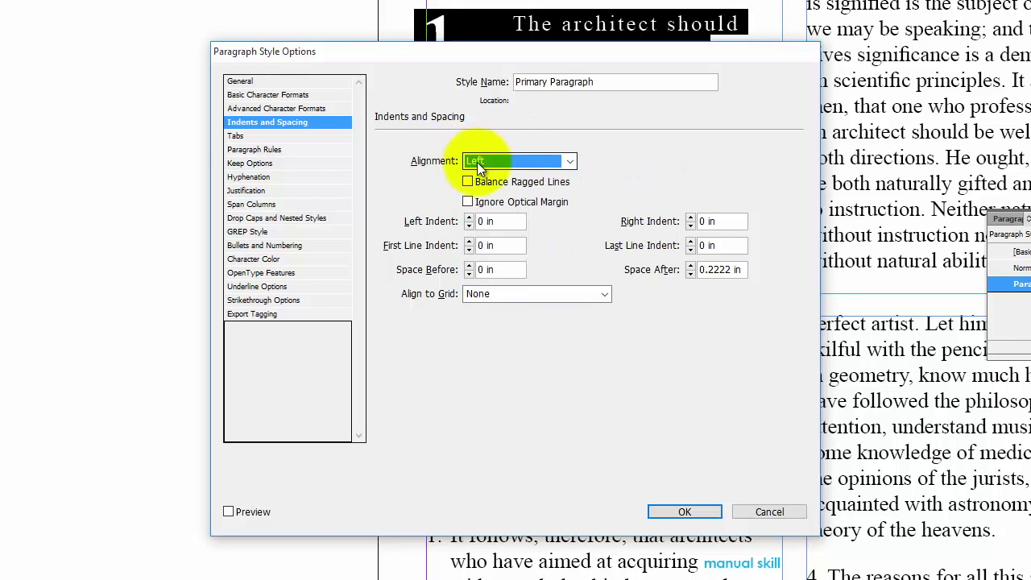
- Review the style's remaining settings, including the three-line, two-character drop cap, and confirm
{"action": "left_click", "coordinate": [241, 137]}
{"action": "left_click", "coordinate": [247, 151]}
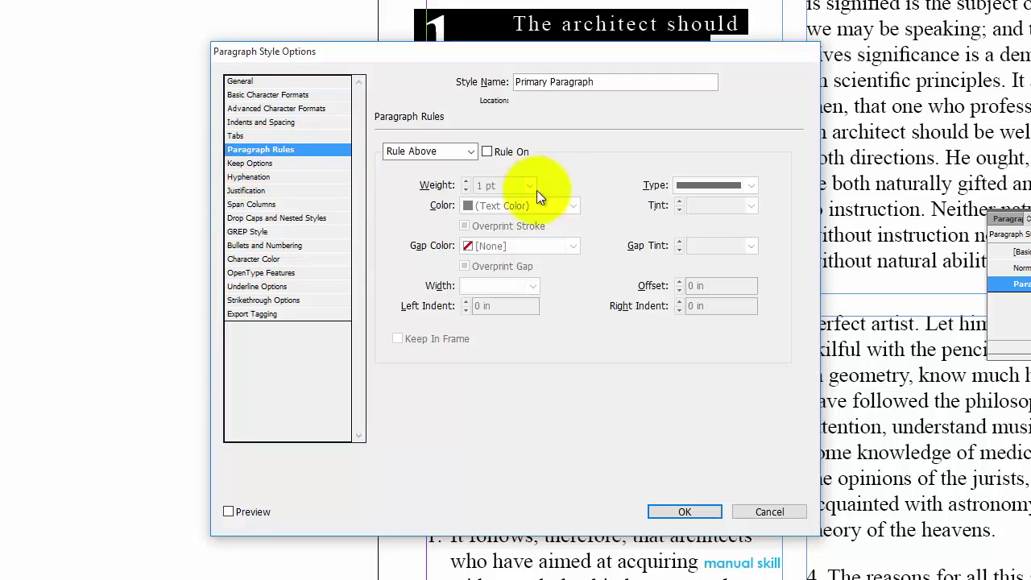
{"action": "left_click", "coordinate": [243, 177]}
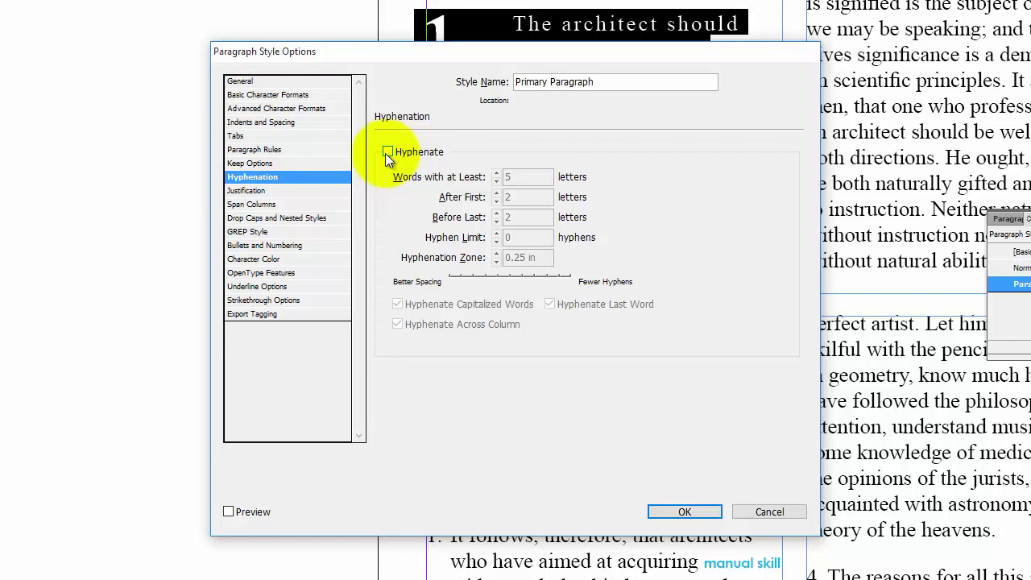
{"action": "left_click", "coordinate": [253, 189]}
{"action": "left_click", "coordinate": [250, 206]}
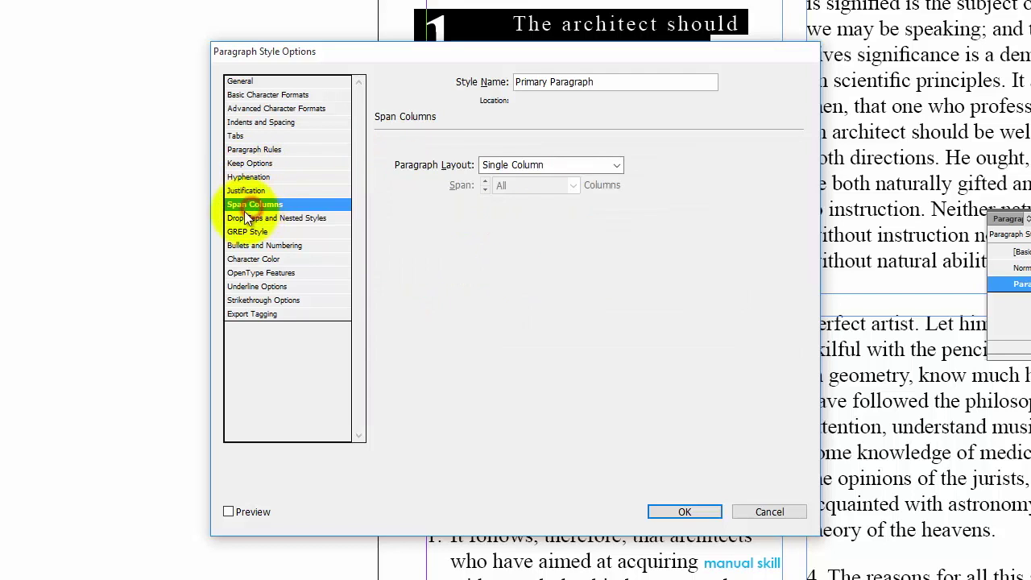
{"action": "left_click", "coordinate": [243, 218]}
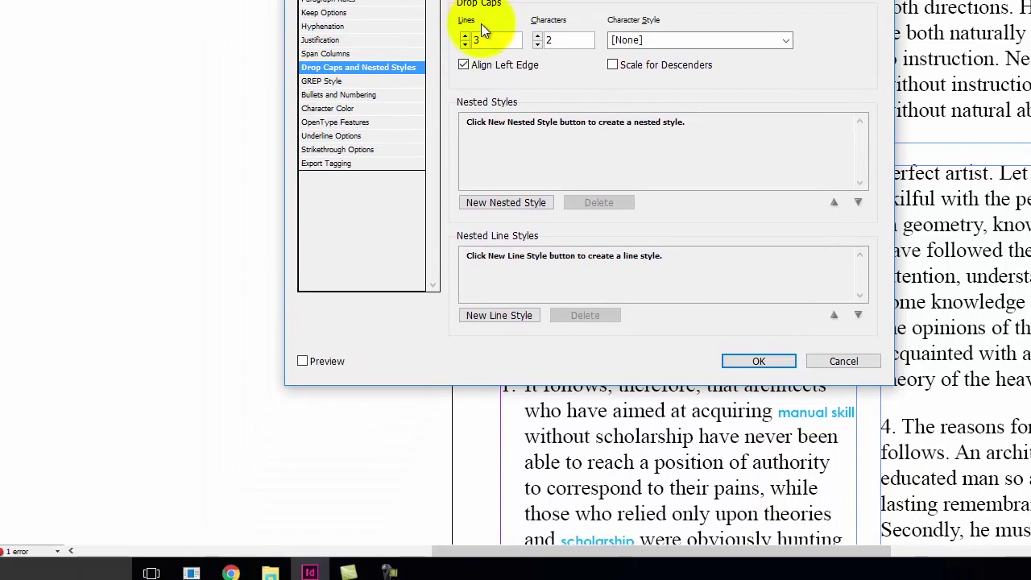
{"action": "left_click_drag", "start_coordinate": [510, 0], "coordinate": [437, 62]}
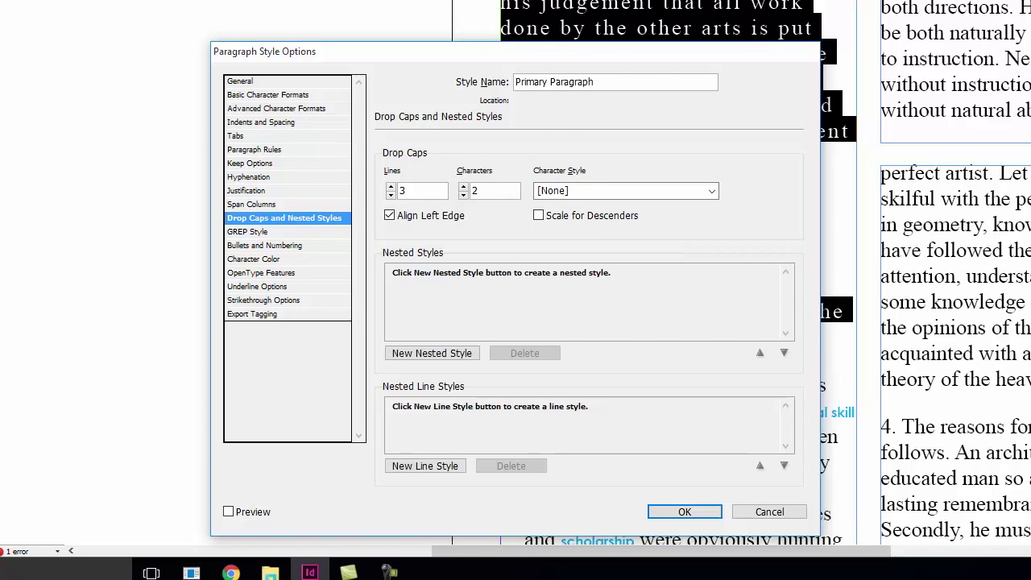
{"action": "left_click", "coordinate": [262, 246]}
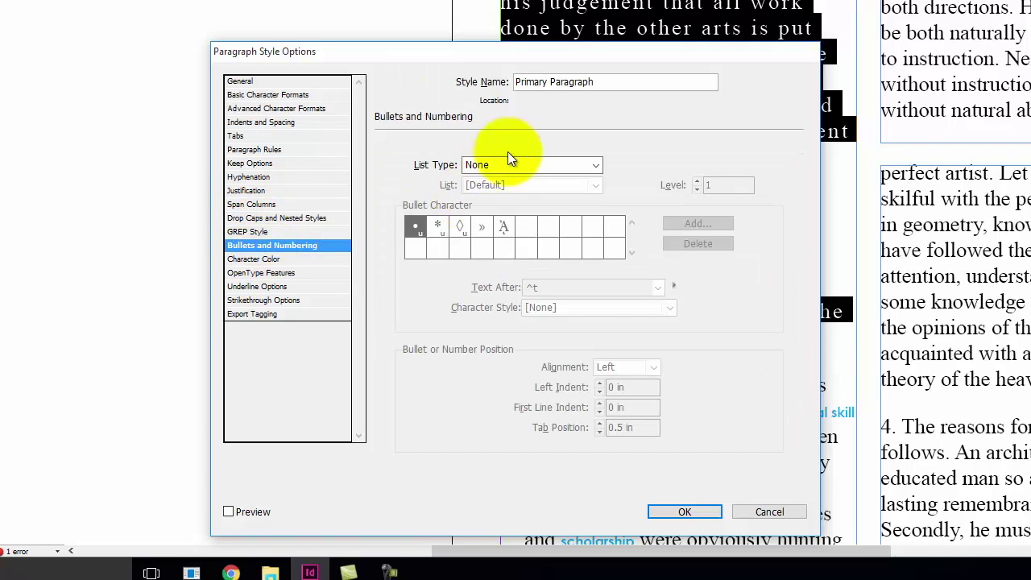
{"action": "left_click", "coordinate": [253, 261]}
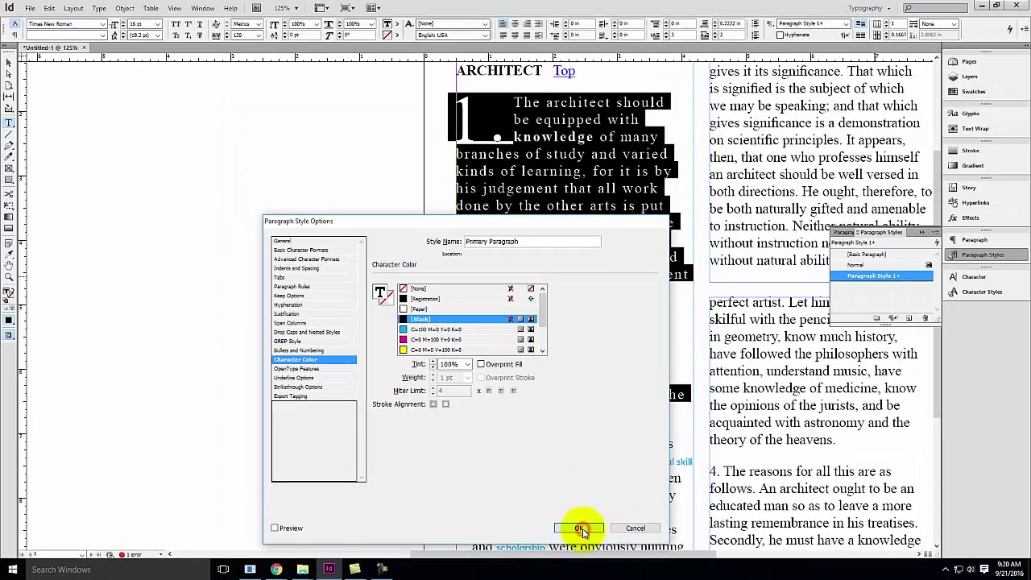
{"action": "left_click", "coordinate": [580, 528]}
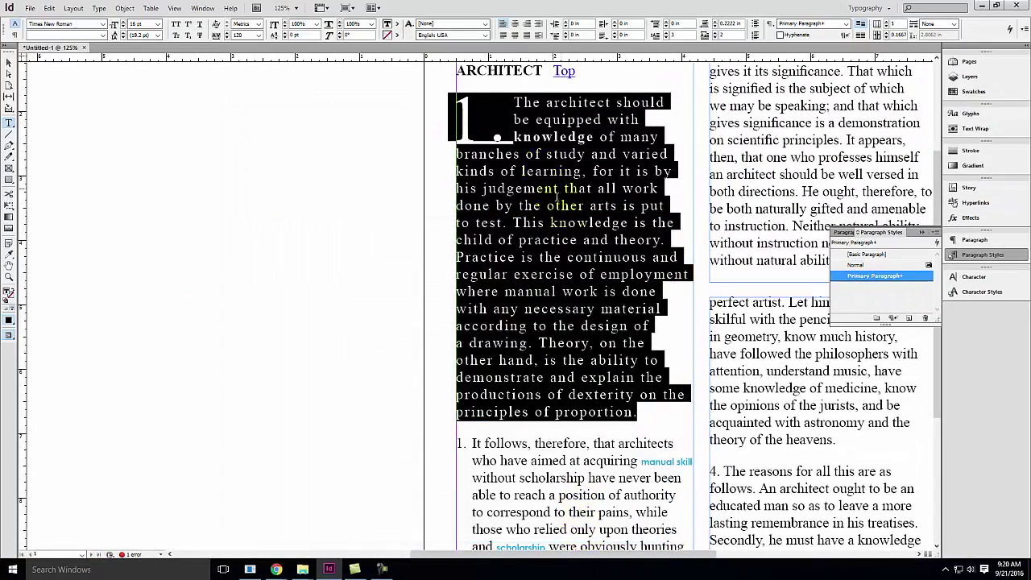
- Zoom out and apply Primary Paragraph to the 'It follows' paragraph
{"action": "left_click", "coordinate": [529, 186]}
{"action": "scroll", "coordinate": [644, 258], "scroll_direction": "down", "scroll_amount": 1}
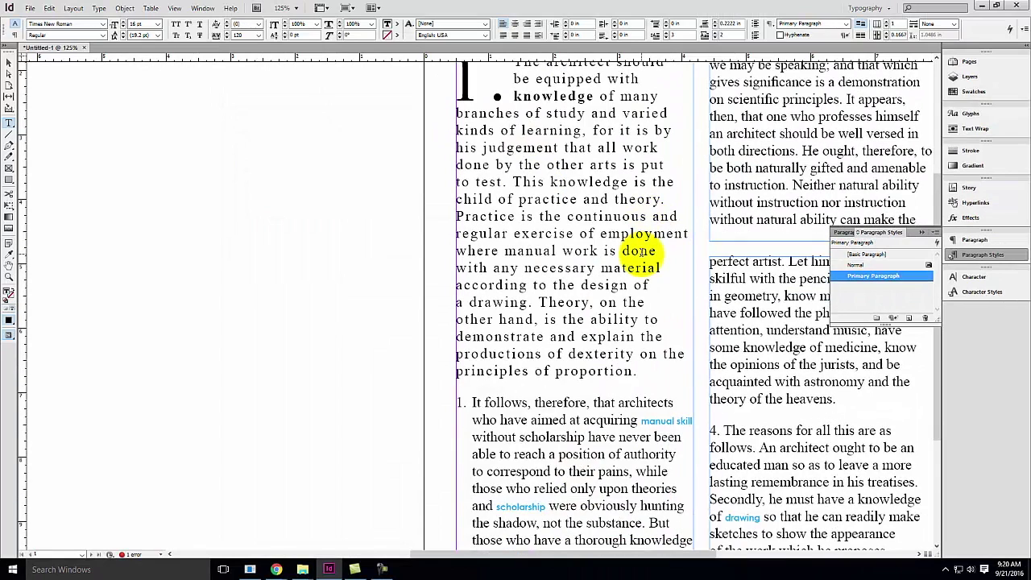
{"action": "key", "text": "ctrl+minus"}
{"action": "key", "text": "ctrl+minus"}
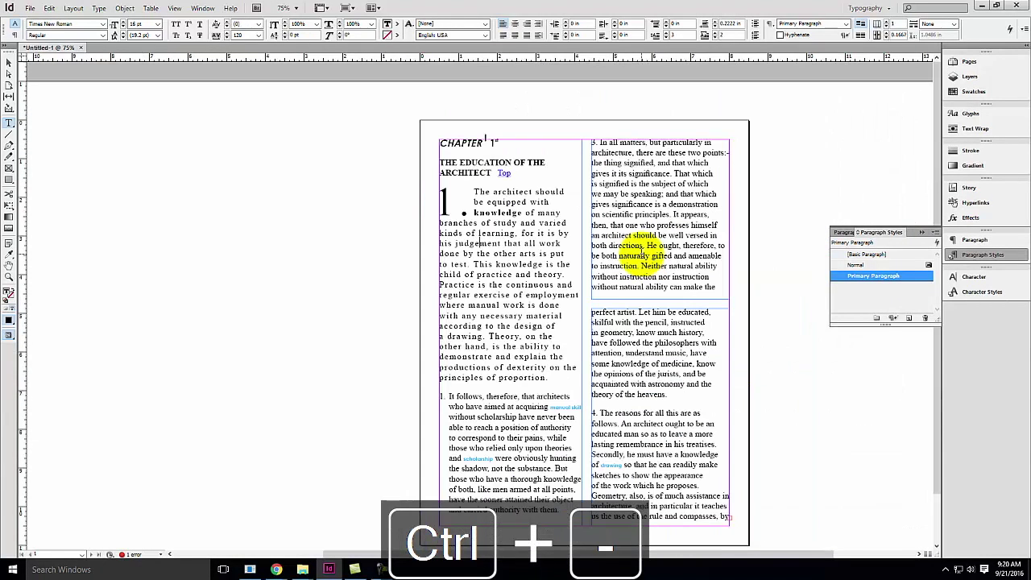
{"action": "left_click", "coordinate": [449, 396]}
{"action": "left_click_drag", "start_coordinate": [449, 396], "coordinate": [580, 551]}
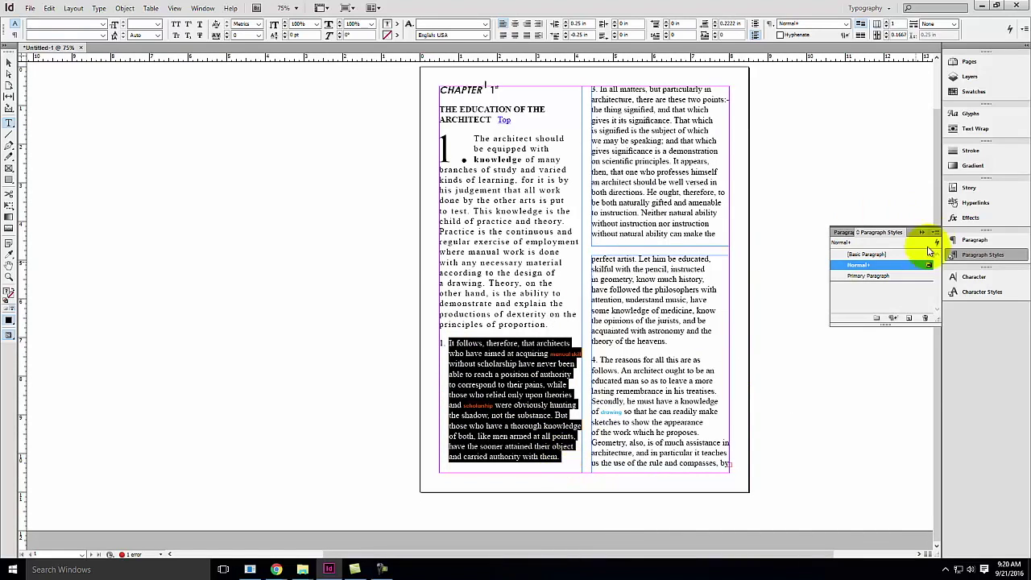
{"action": "left_click", "coordinate": [887, 278]}
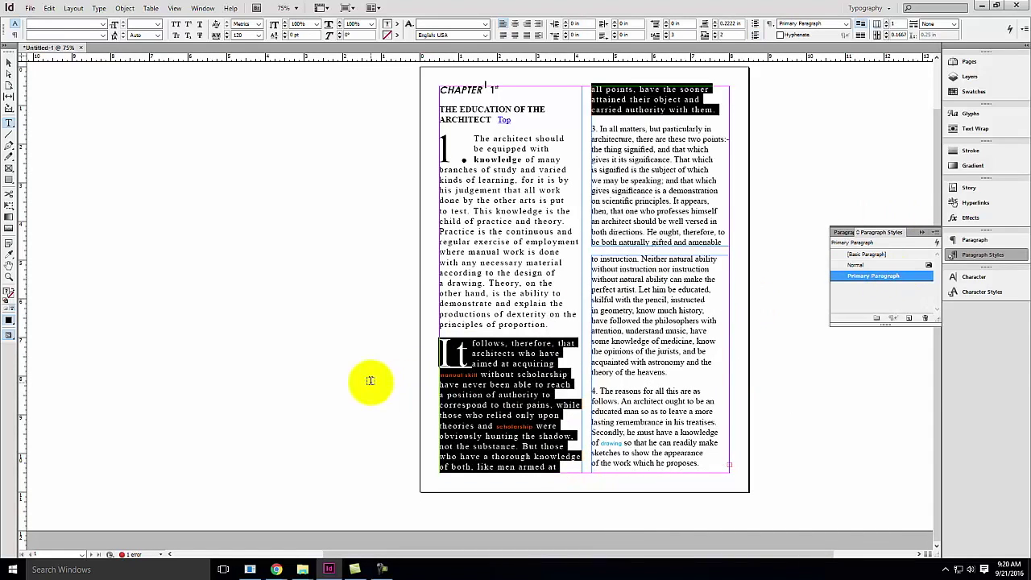
- Apply Primary Paragraph to the 'In all matters' paragraph in the right column
{"action": "left_click", "coordinate": [509, 373]}
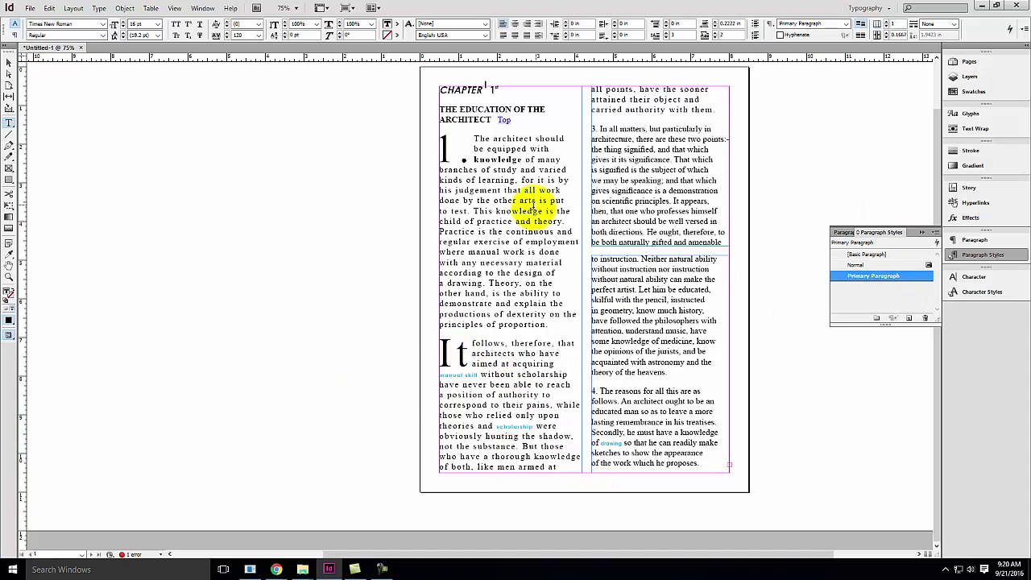
{"action": "left_click_drag", "start_coordinate": [591, 129], "coordinate": [735, 241]}
{"action": "left_click", "coordinate": [869, 277]}
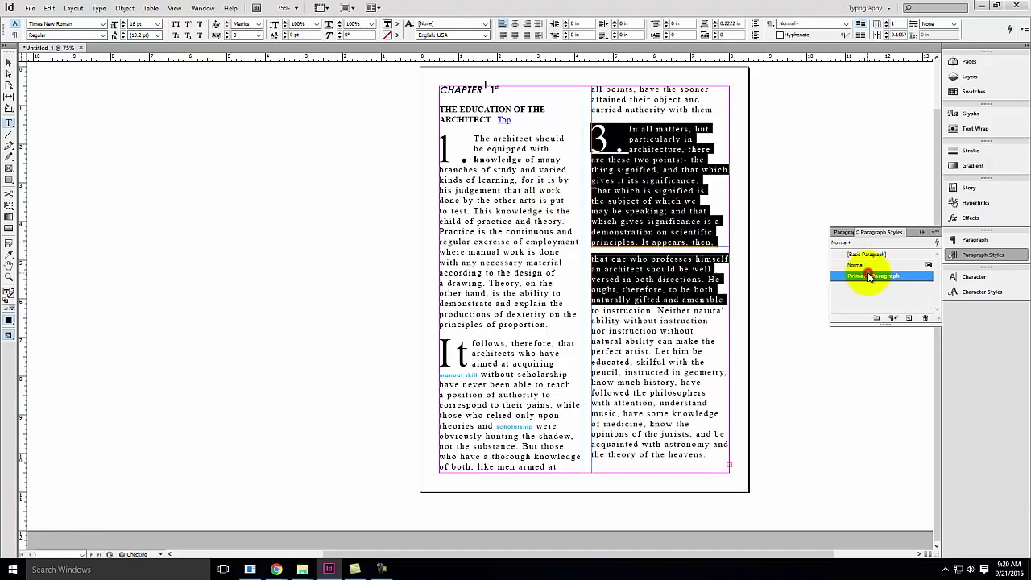
{"action": "left_click", "coordinate": [650, 206]}
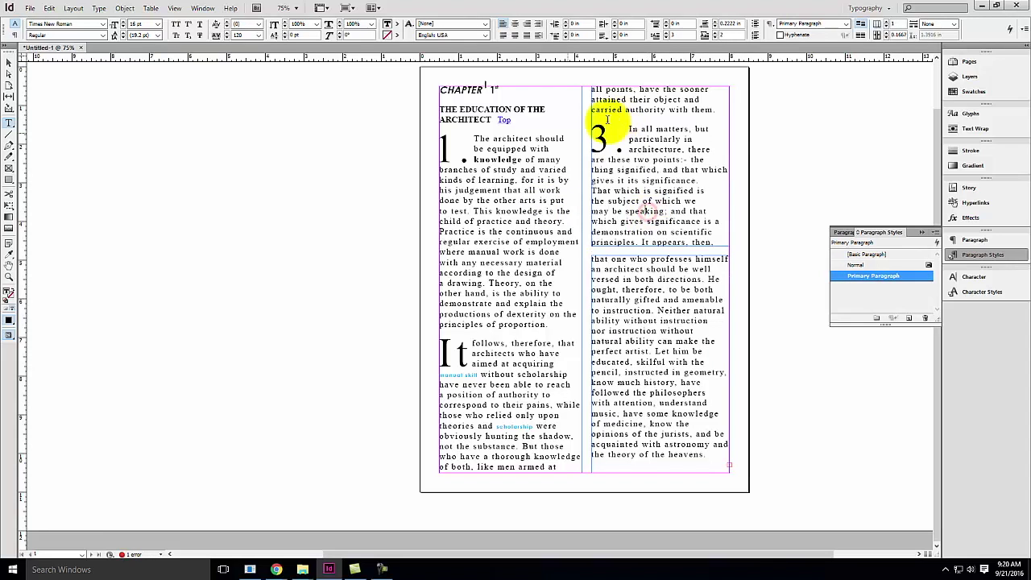
{"action": "left_click", "coordinate": [685, 289]}
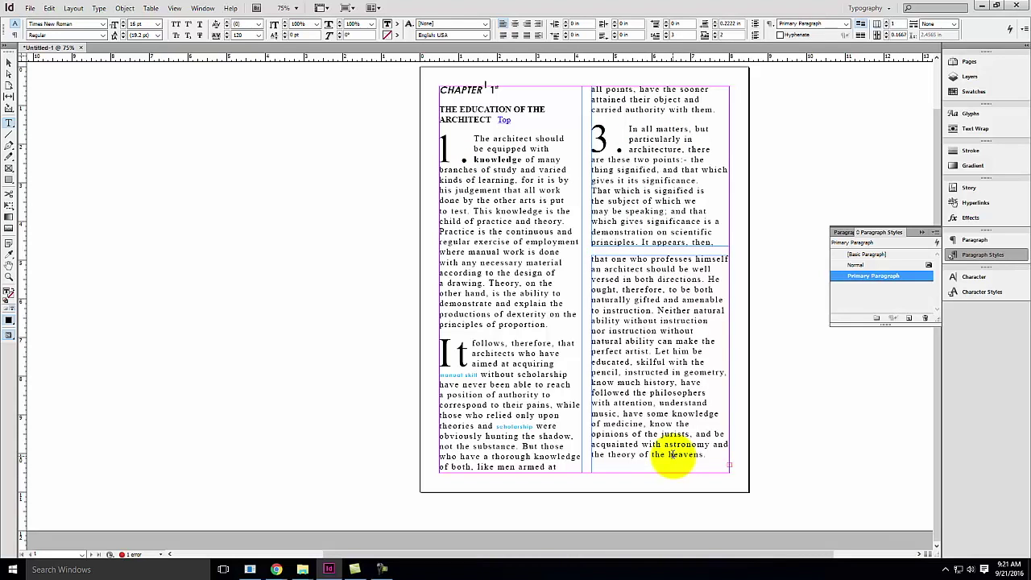
- Set the Primary Paragraph style's list type to Numbers
{"action": "double_click", "coordinate": [883, 277]}
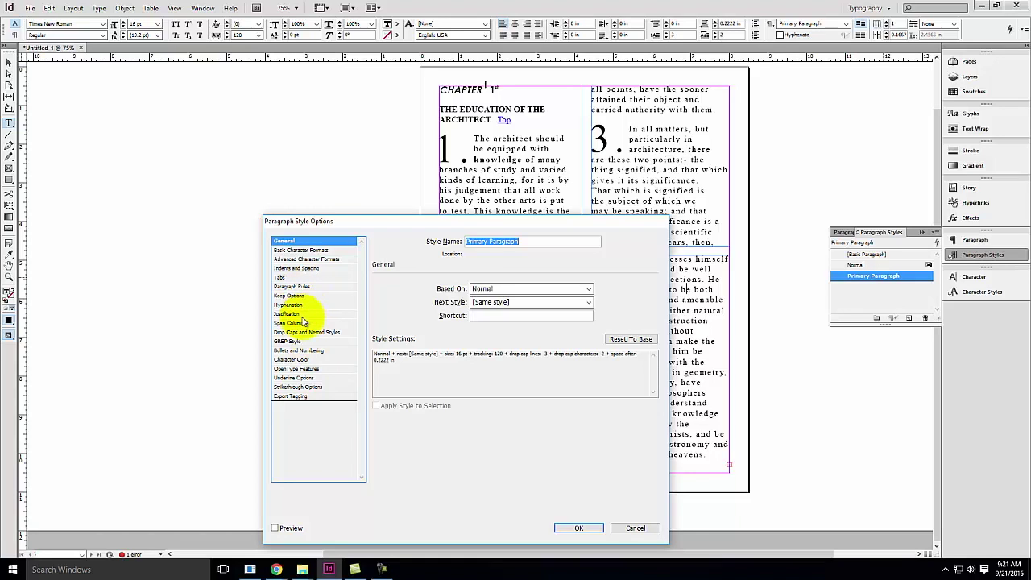
{"action": "left_click", "coordinate": [307, 351]}
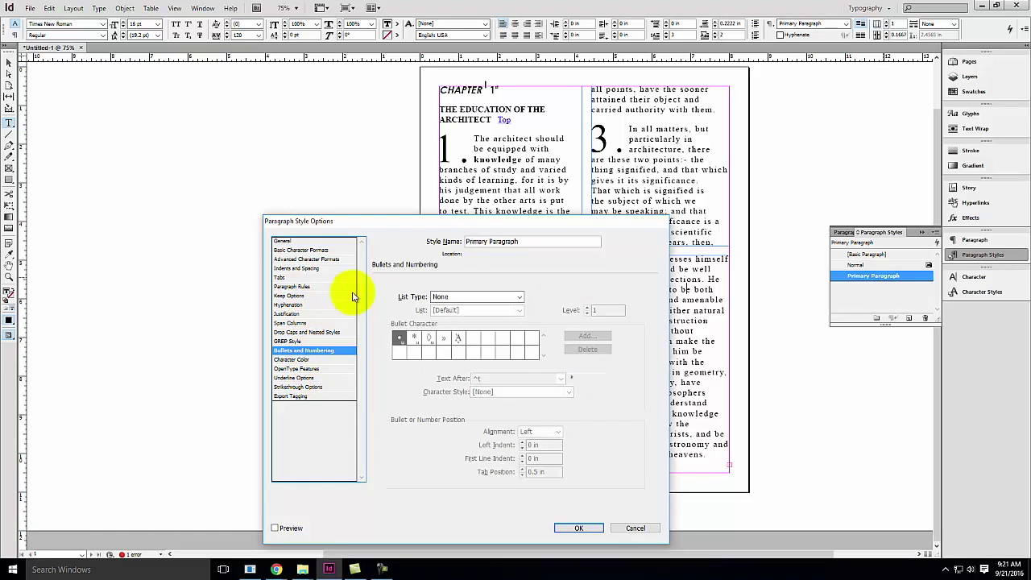
{"action": "left_click", "coordinate": [457, 298]}
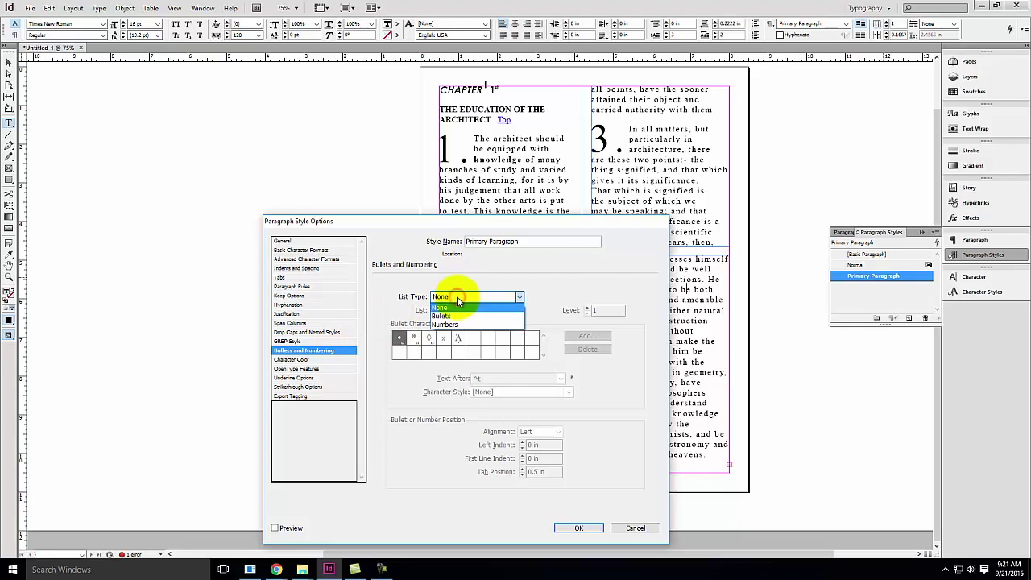
{"action": "left_click", "coordinate": [450, 325]}
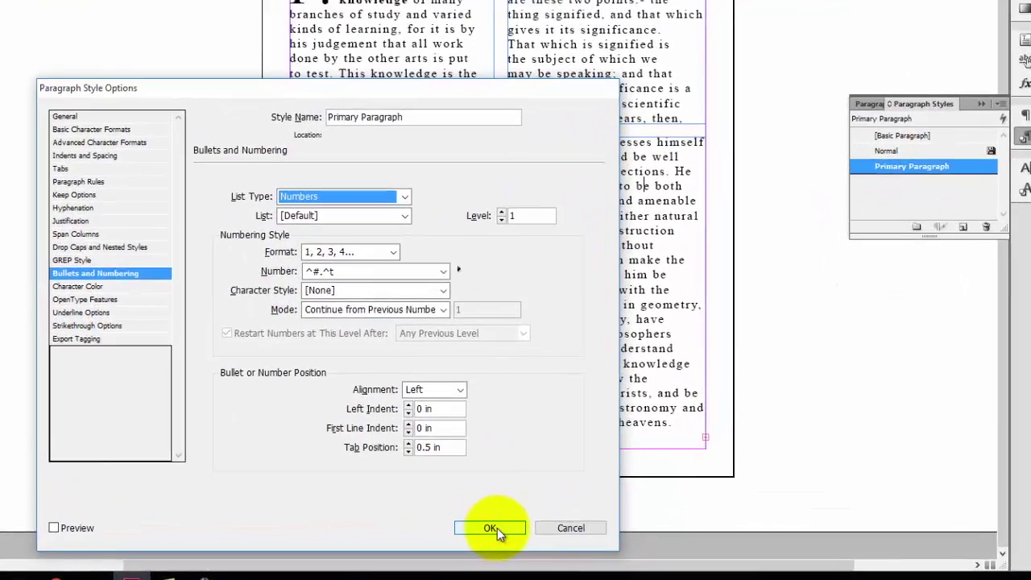
{"action": "left_click", "coordinate": [578, 527]}
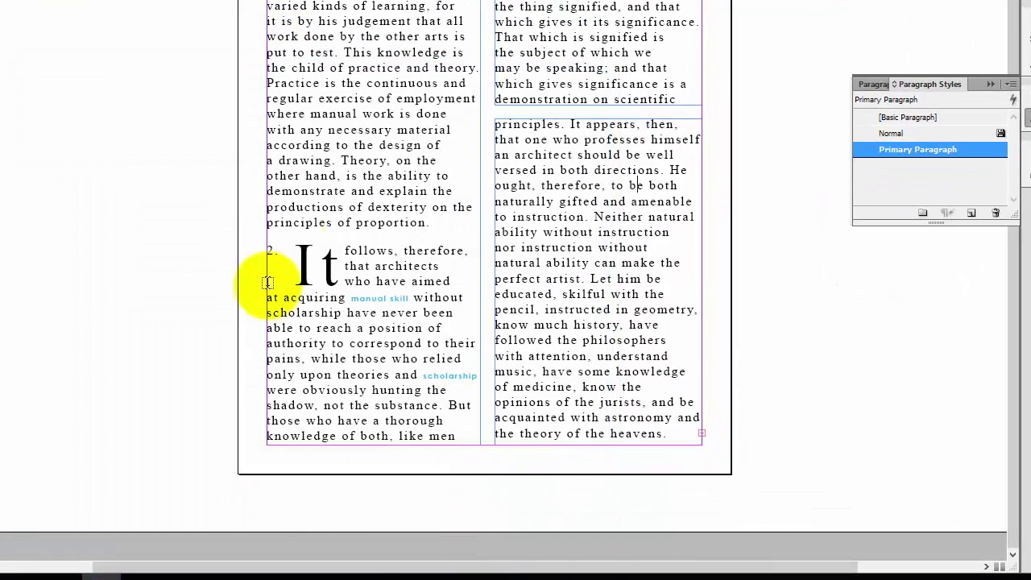
- Set the Primary Paragraph style's drop cap lines and characters to 0
{"action": "double_click", "coordinate": [934, 155]}
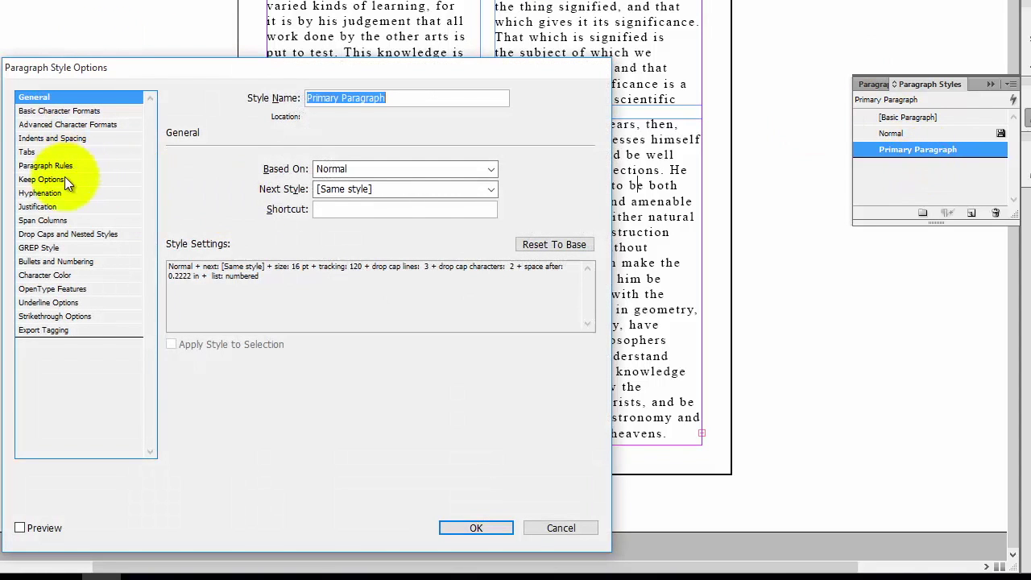
{"action": "left_click", "coordinate": [45, 235]}
{"action": "left_click", "coordinate": [181, 211]}
{"action": "left_click", "coordinate": [181, 211]}
{"action": "left_click", "coordinate": [181, 211]}
{"action": "left_click", "coordinate": [255, 211]}
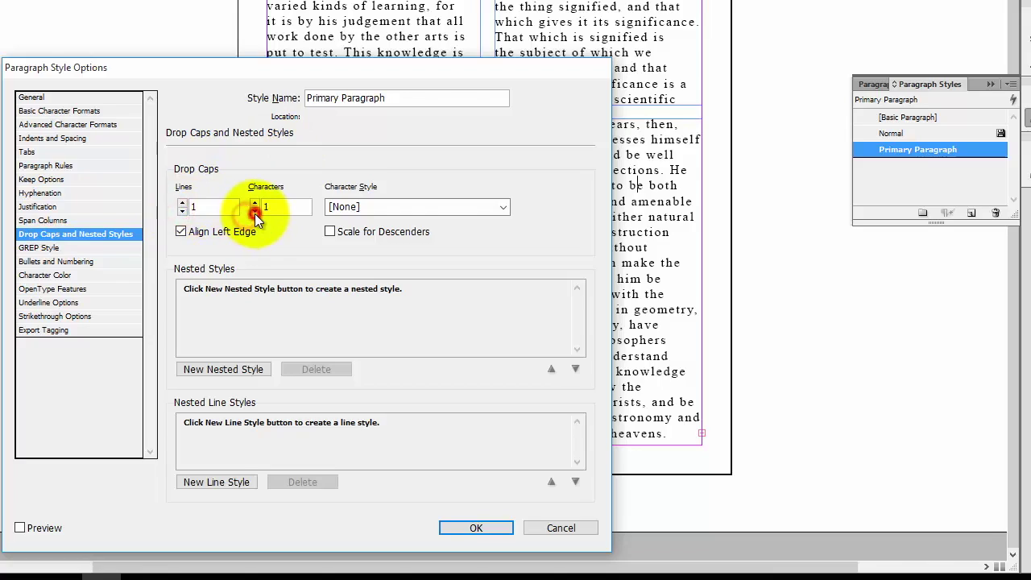
{"action": "left_click", "coordinate": [254, 211]}
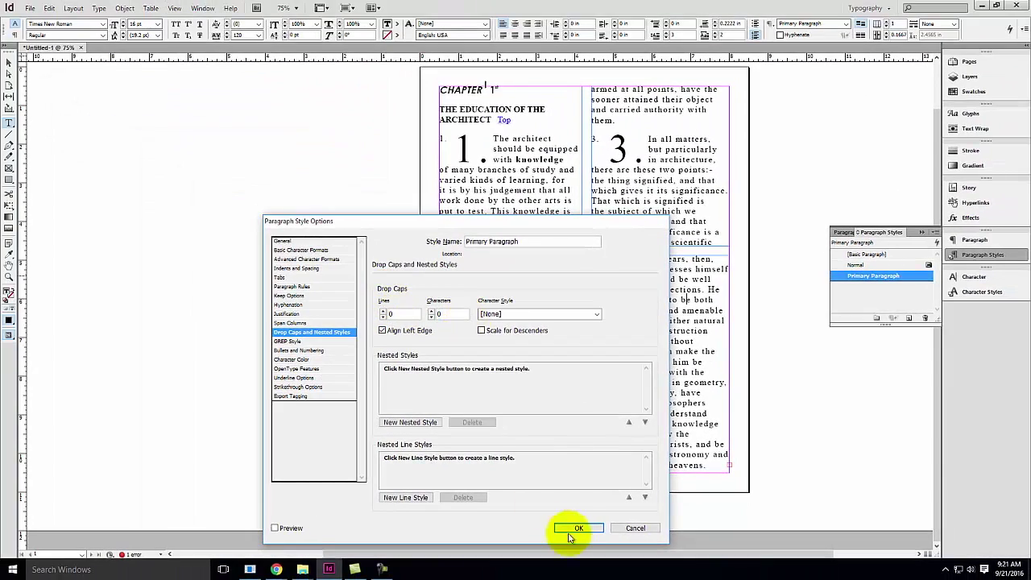
{"action": "left_click", "coordinate": [513, 527]}
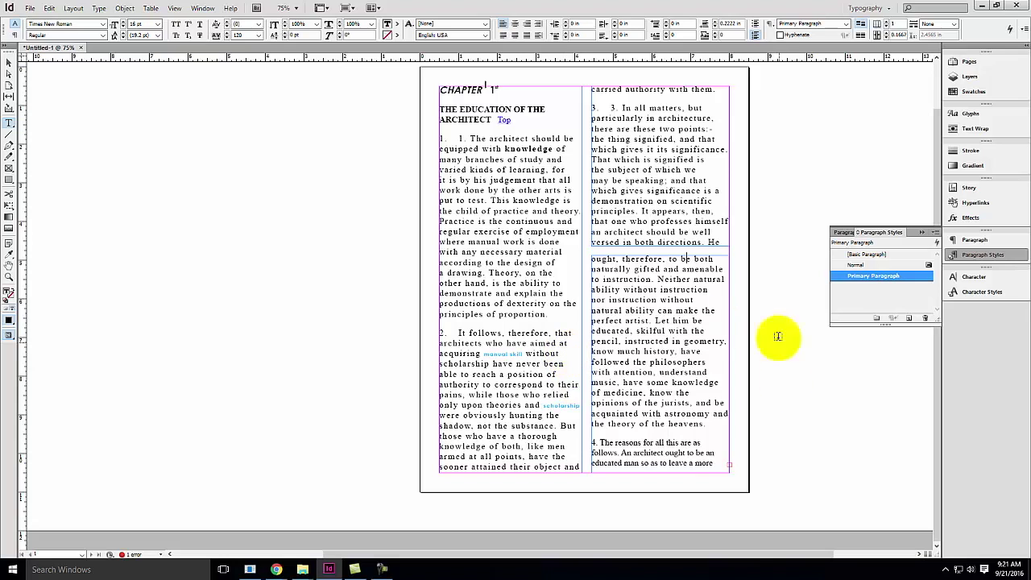
- Give paragraph 4, 'The reasons for all this', the Primary Paragraph style and its automatic number
{"action": "left_click", "coordinate": [615, 442]}
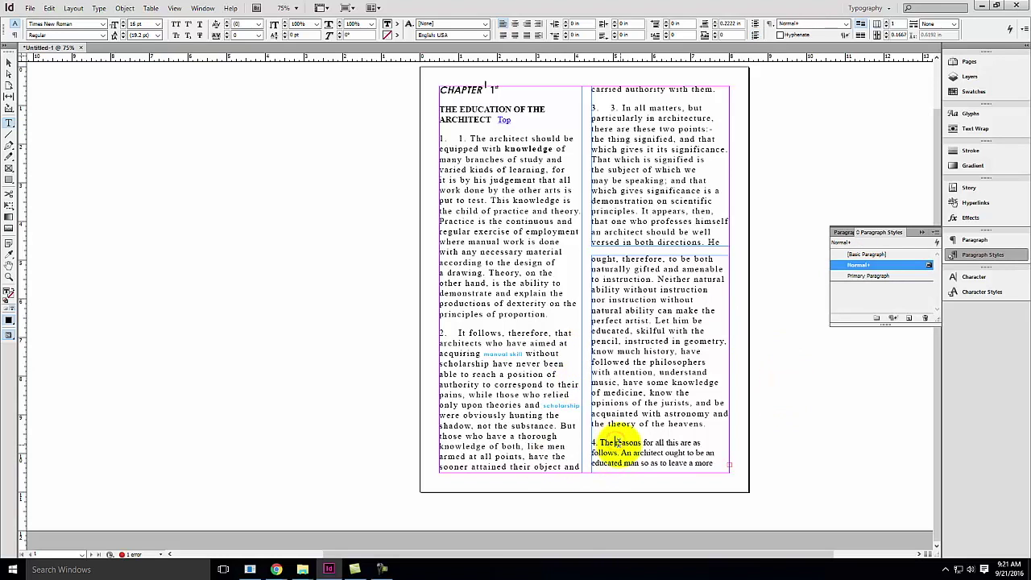
{"action": "left_click", "coordinate": [873, 275]}
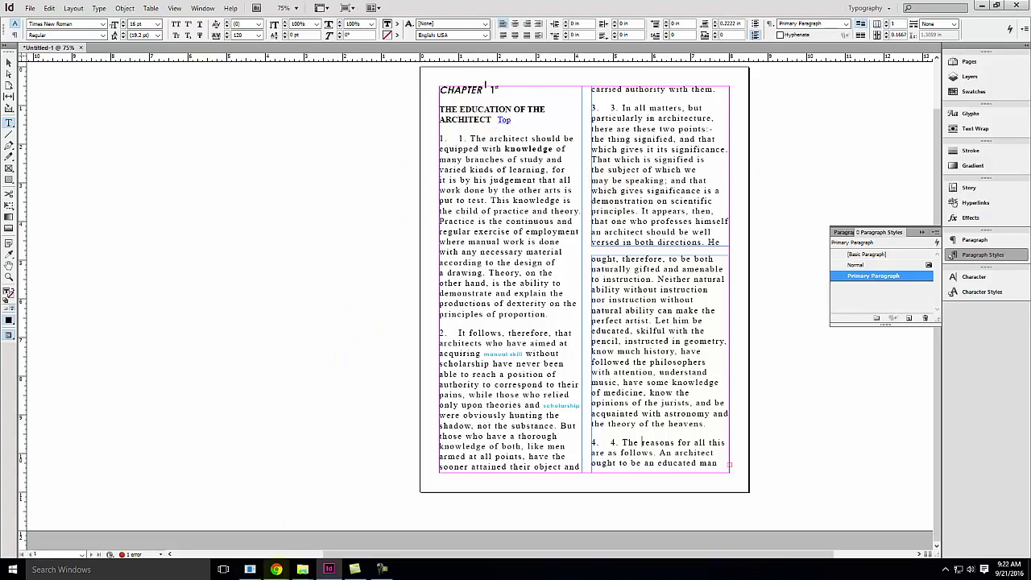
{"action": "mouse_move", "coordinate": [285, 577]}
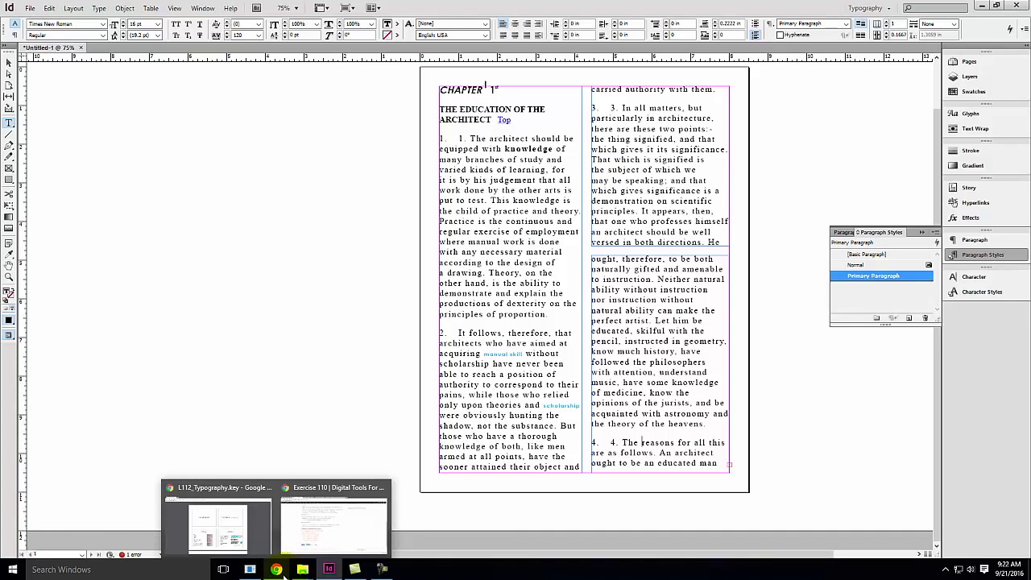
- Bring the Exercise 110 Chrome window forward and scroll to its introduction and Part 1–3 instructions
{"action": "left_click", "coordinate": [298, 507]}
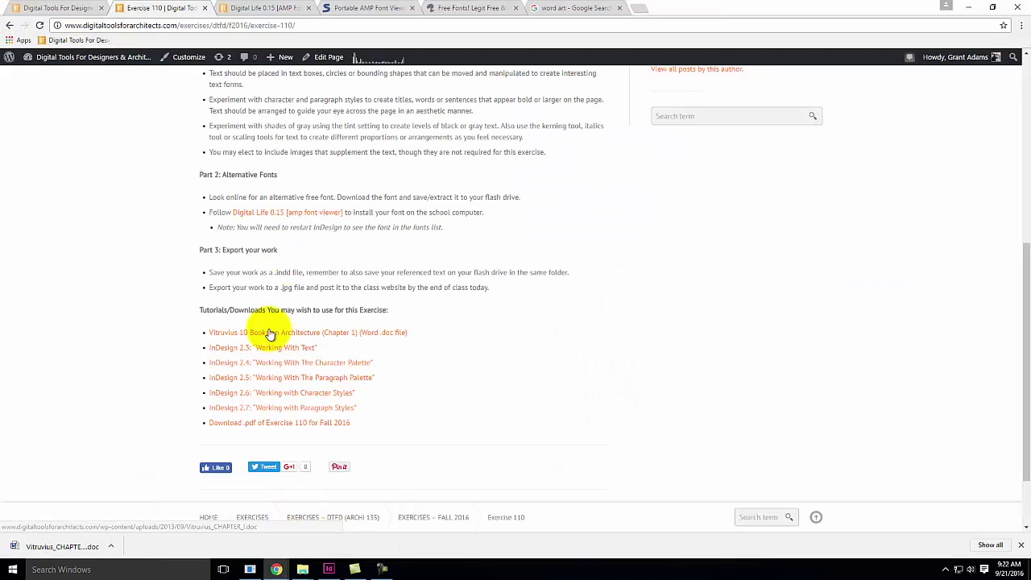
{"action": "scroll", "coordinate": [357, 357], "scroll_direction": "up", "scroll_amount": 3}
{"action": "scroll", "coordinate": [357, 357], "scroll_direction": "down", "scroll_amount": 1}
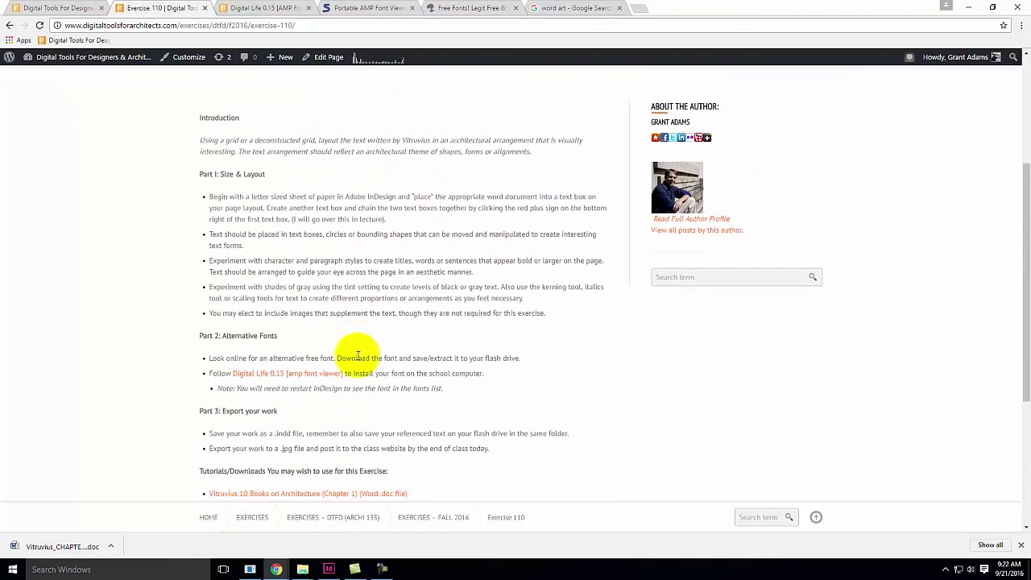
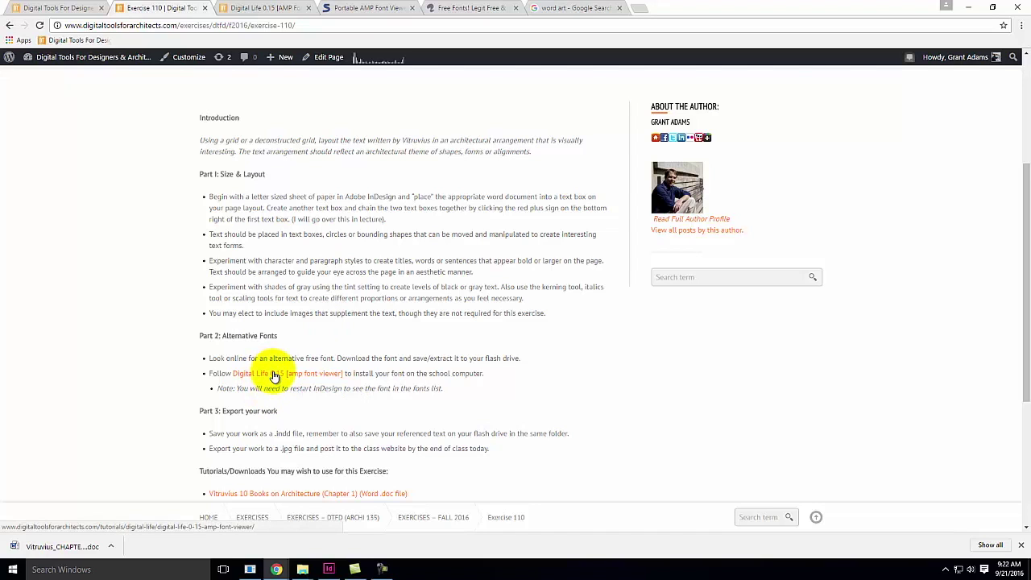
- Download the portable AMP Font Viewer as FontViewer.zip from Softpedia's first external mirror
{"action": "left_click", "coordinate": [242, 8]}
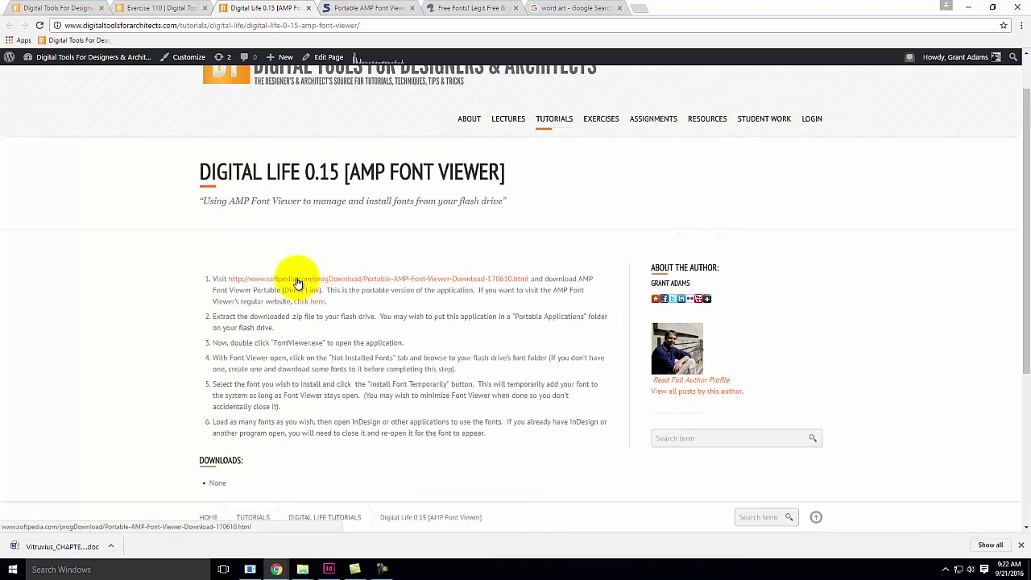
{"action": "left_click", "coordinate": [342, 8]}
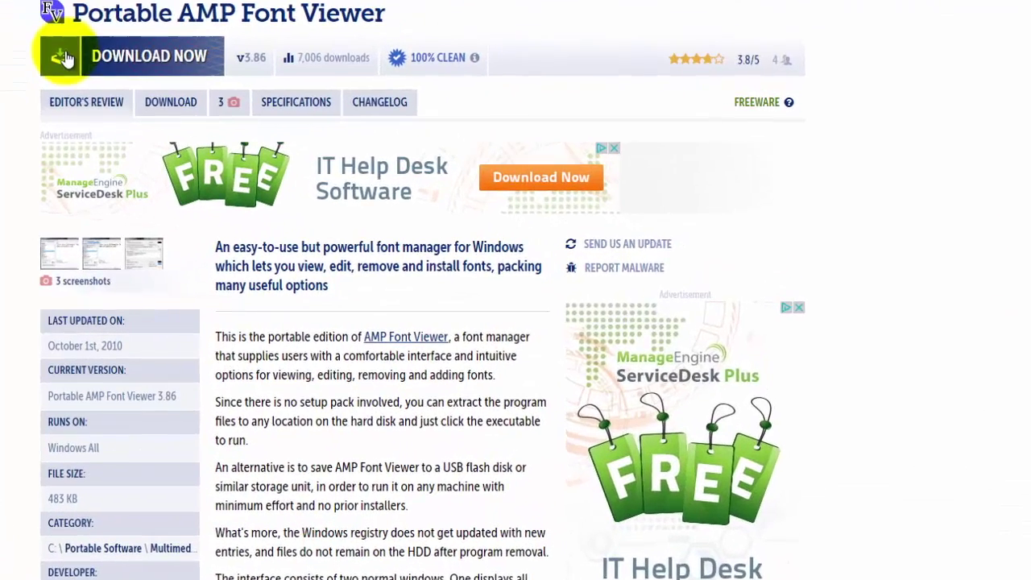
{"action": "left_click", "coordinate": [50, 55]}
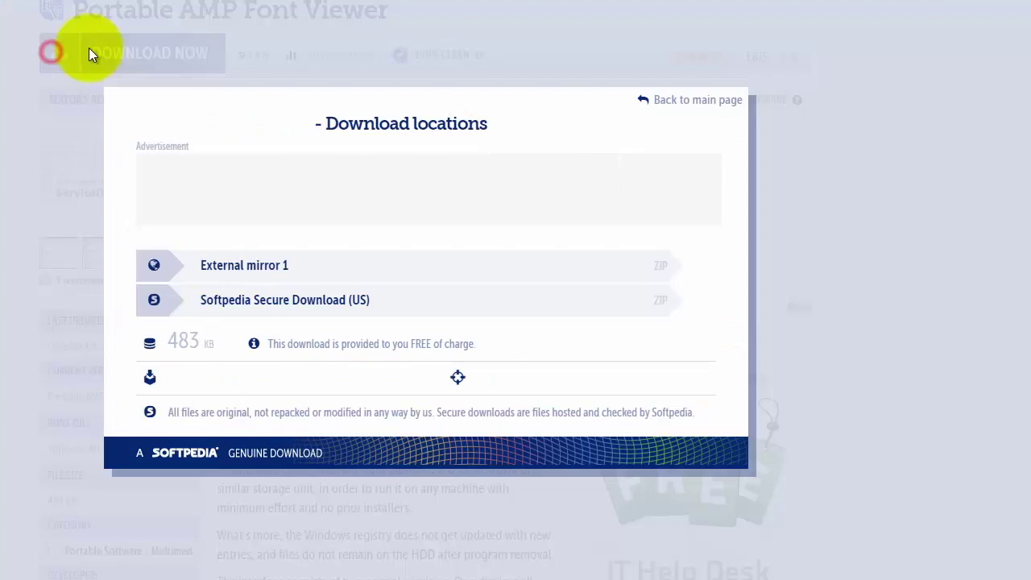
{"action": "left_click", "coordinate": [260, 265]}
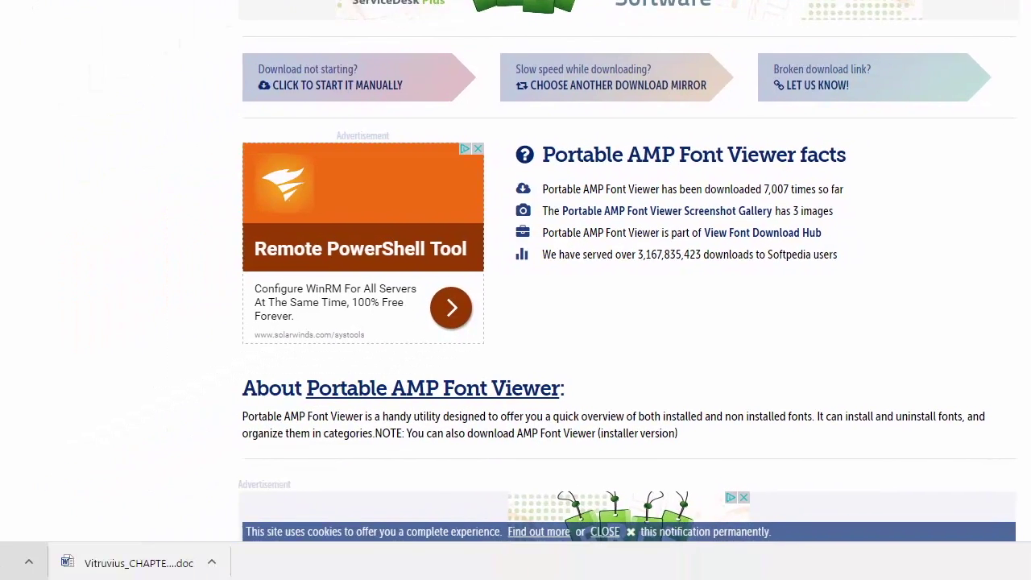
{"action": "left_click", "coordinate": [46, 553]}
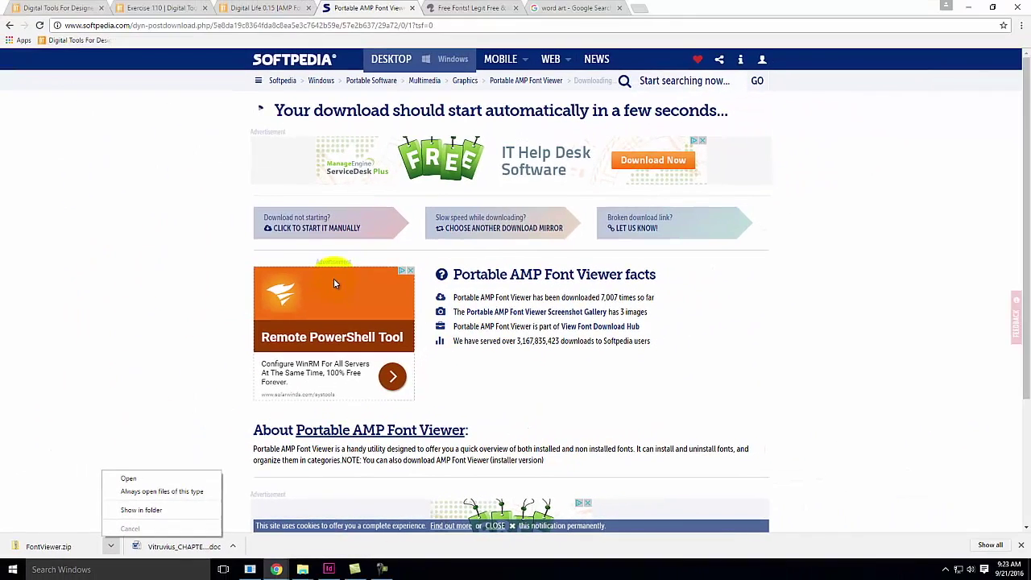
- Extract FontViewer.zip into OneDrive - Personal and launch the FontViewer application
{"action": "left_click", "coordinate": [173, 509]}
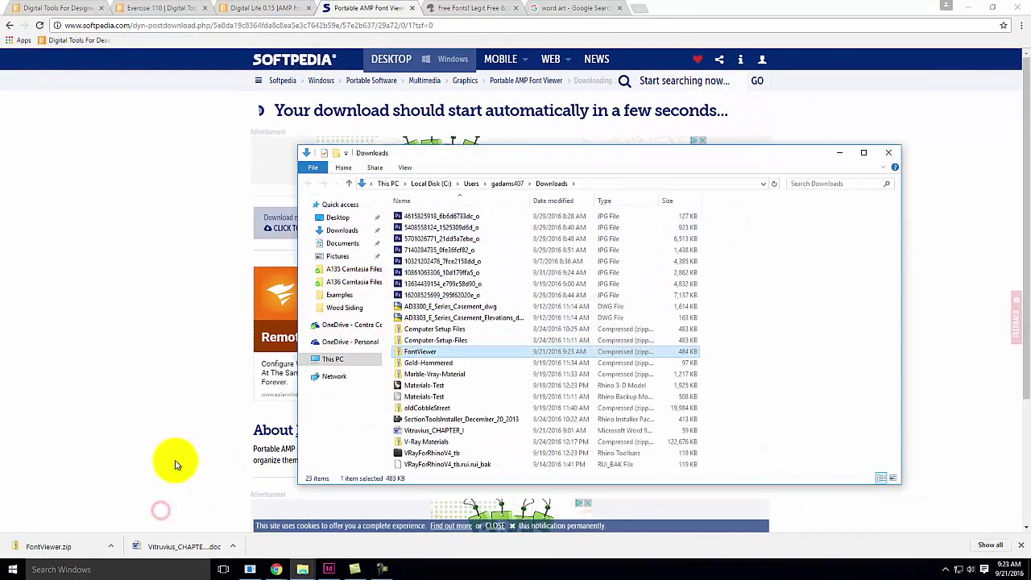
{"action": "right_click", "coordinate": [429, 356]}
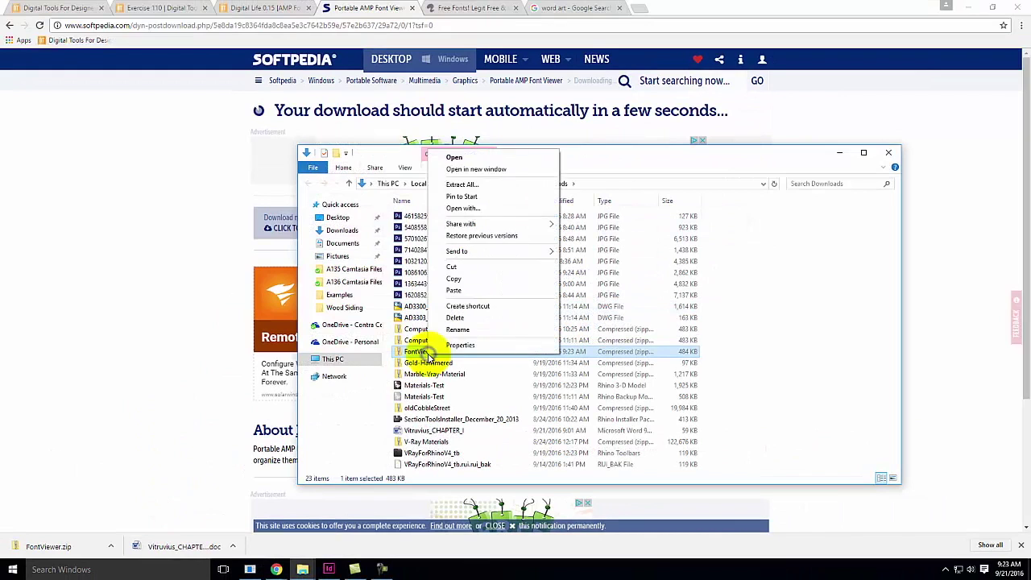
{"action": "left_click", "coordinate": [474, 184]}
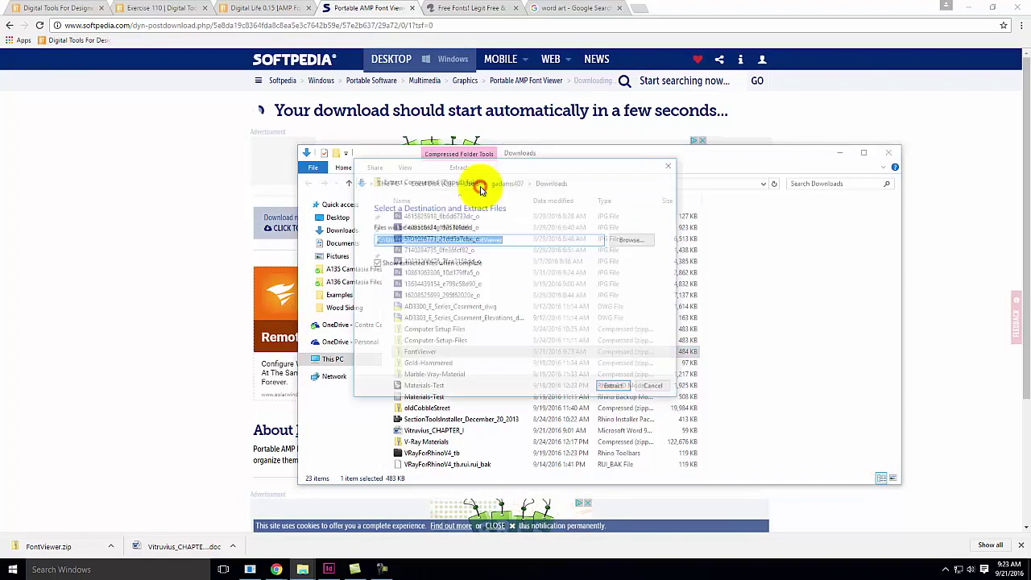
{"action": "left_click", "coordinate": [632, 239]}
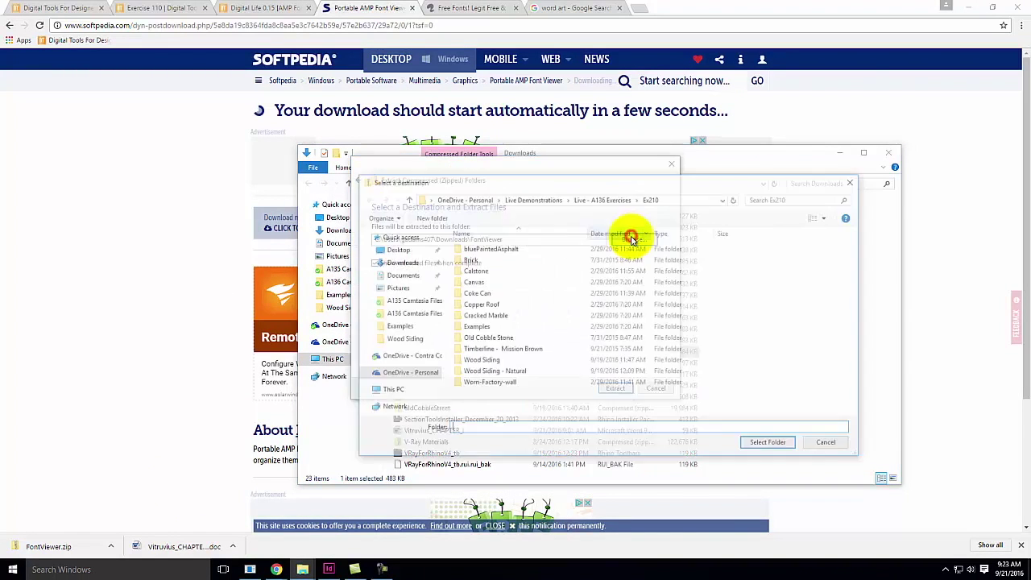
{"action": "left_click", "coordinate": [399, 372]}
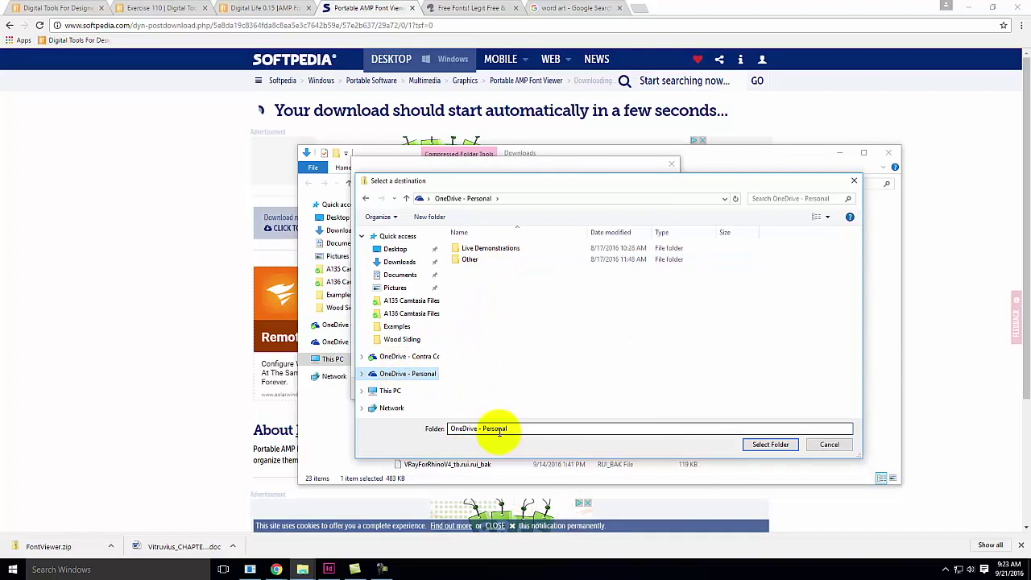
{"action": "left_click", "coordinate": [774, 446]}
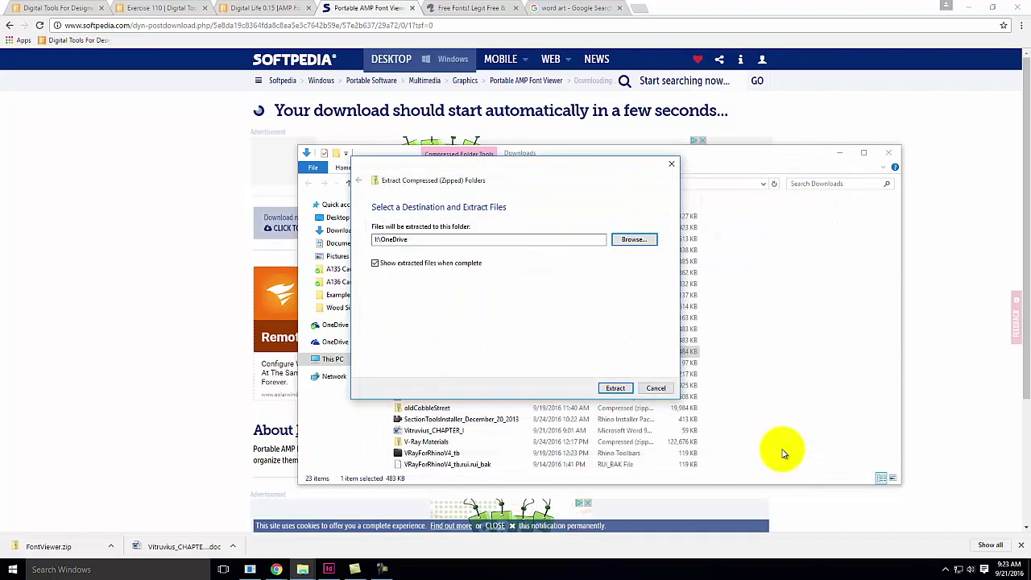
{"action": "left_click", "coordinate": [624, 391]}
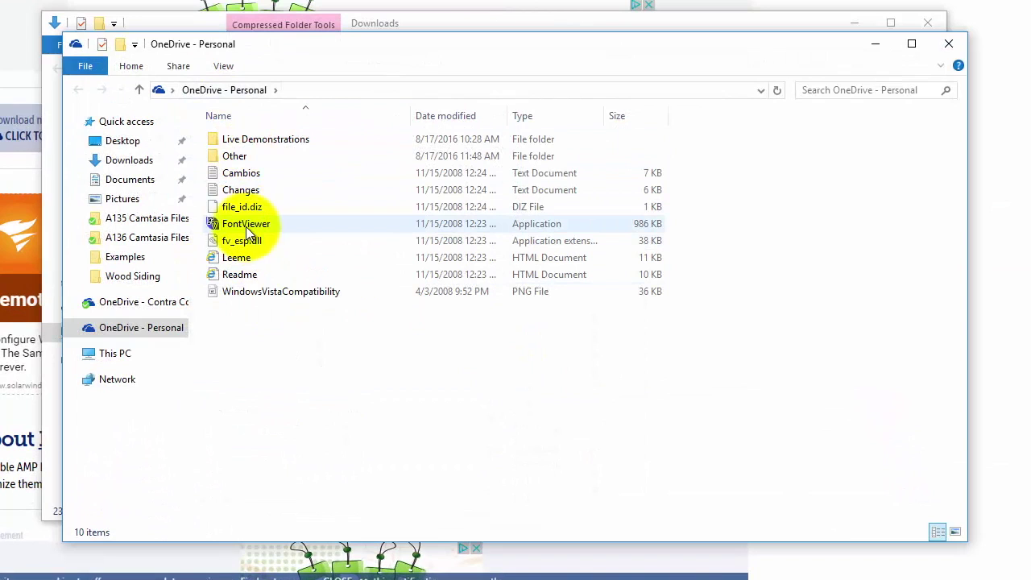
{"action": "mouse_move", "coordinate": [247, 229]}
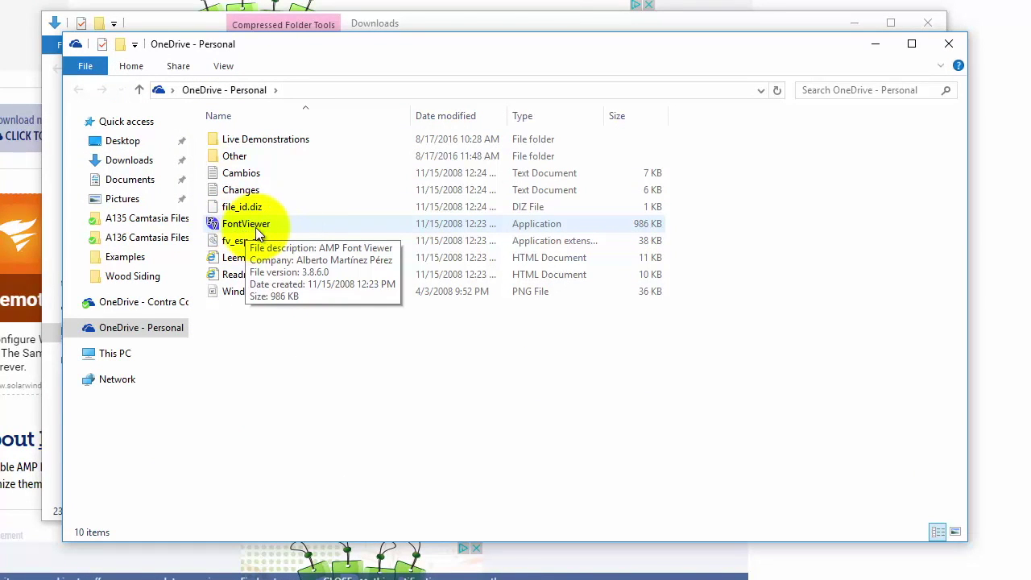
{"action": "double_click", "coordinate": [255, 227]}
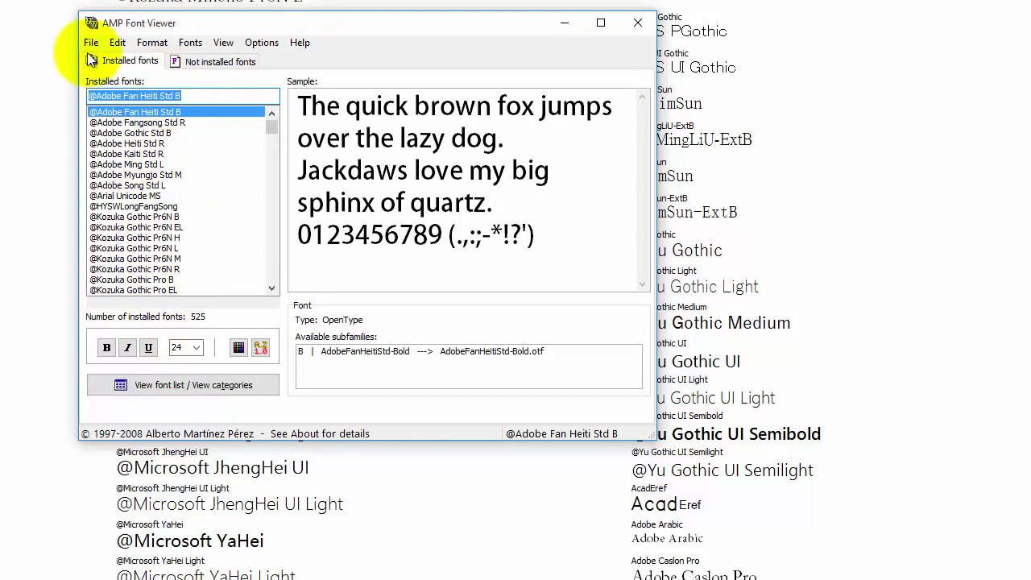
- Show AMP Font Viewer's not-installed fonts, then bring up Font Squirrel's free-fonts page in Chrome
{"action": "left_click", "coordinate": [210, 63]}
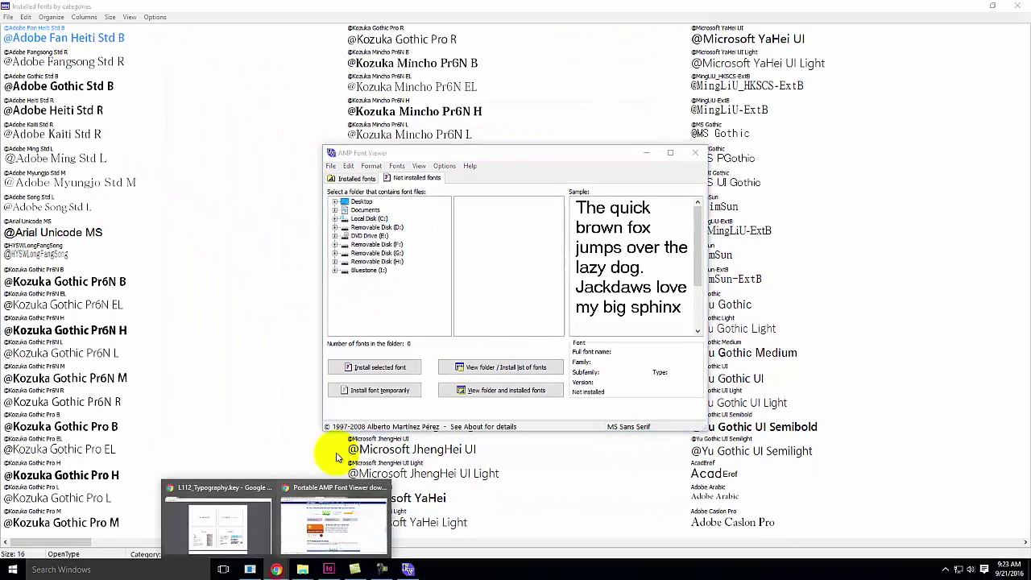
{"action": "left_click", "coordinate": [229, 525]}
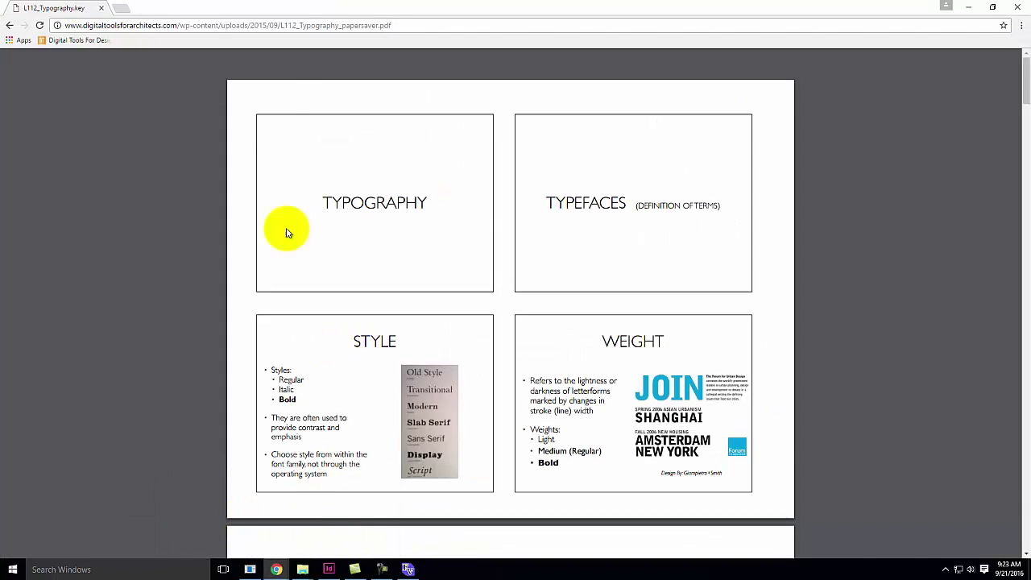
{"action": "mouse_move", "coordinate": [277, 564]}
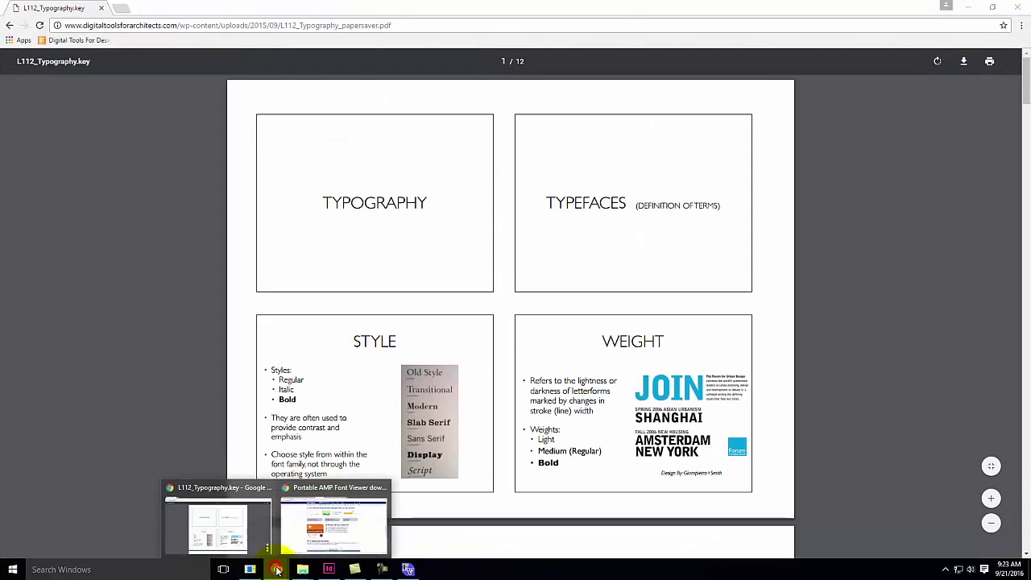
{"action": "left_click", "coordinate": [311, 535]}
{"action": "left_click", "coordinate": [451, 8]}
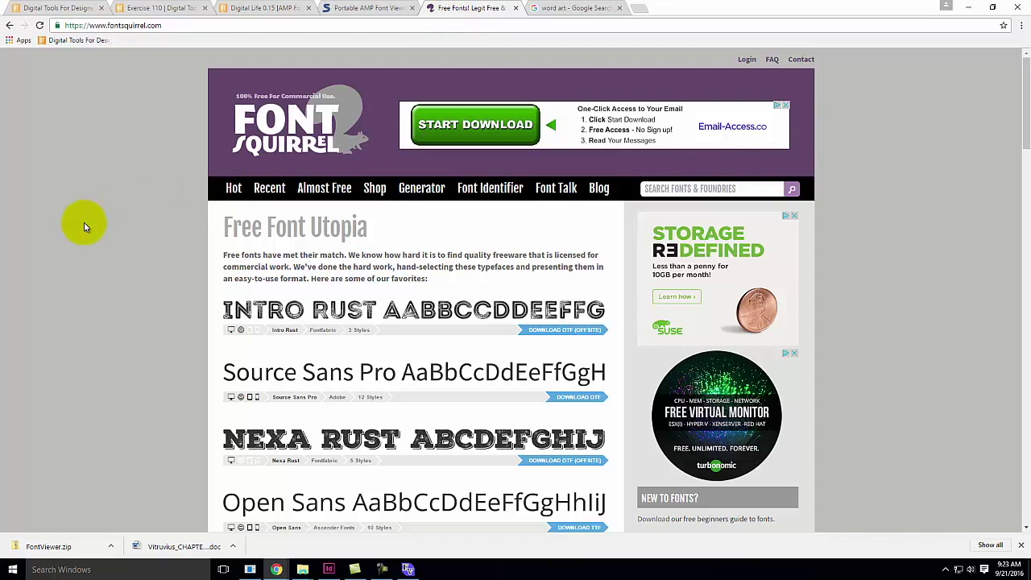
{"action": "scroll", "coordinate": [83, 223], "scroll_direction": "down", "scroll_amount": 1}
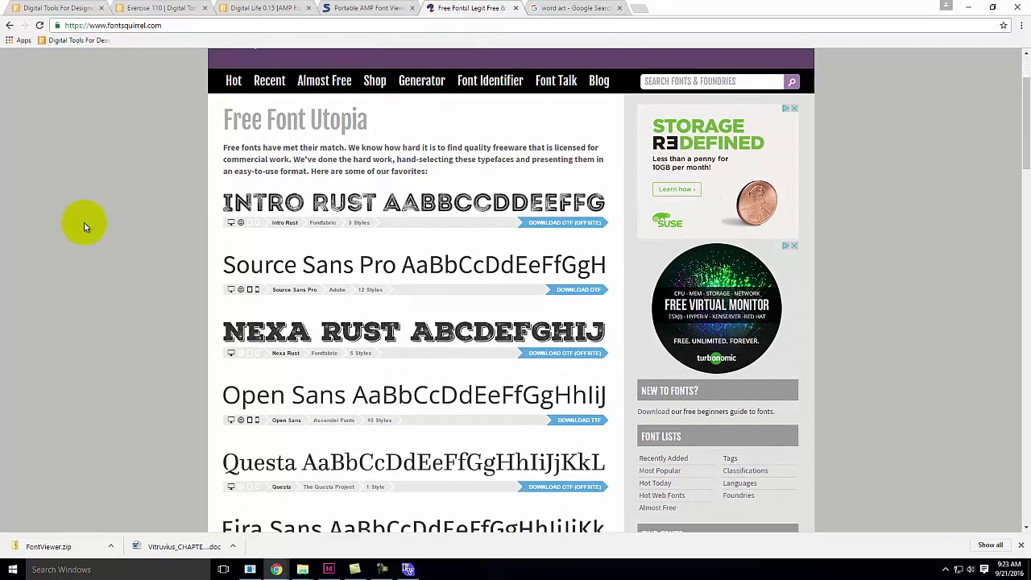
{"action": "scroll", "coordinate": [111, 210], "scroll_direction": "down", "scroll_amount": 8}
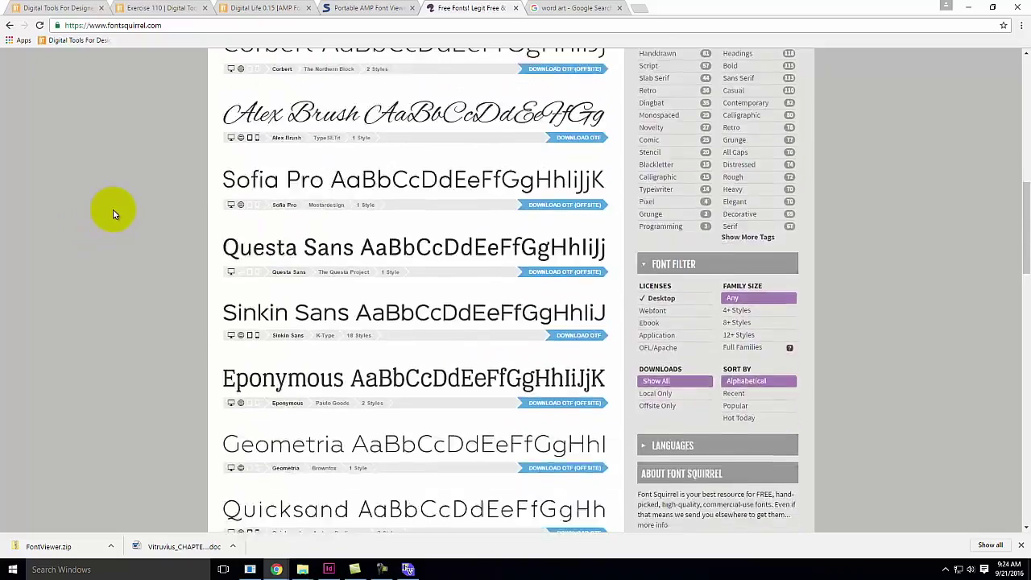
{"action": "scroll", "coordinate": [113, 214], "scroll_direction": "down", "scroll_amount": 8}
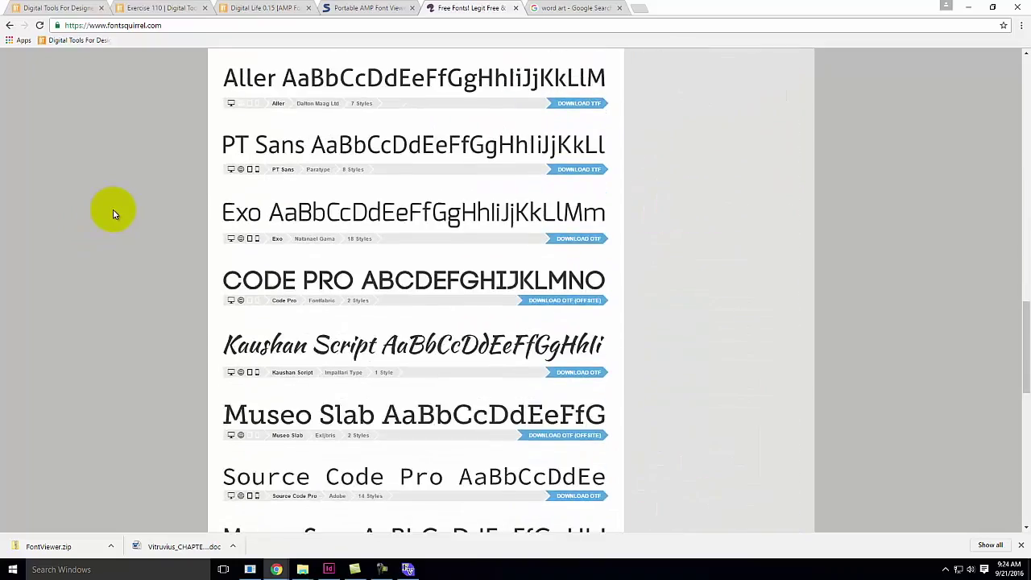
{"action": "scroll", "coordinate": [112, 213], "scroll_direction": "down", "scroll_amount": 5}
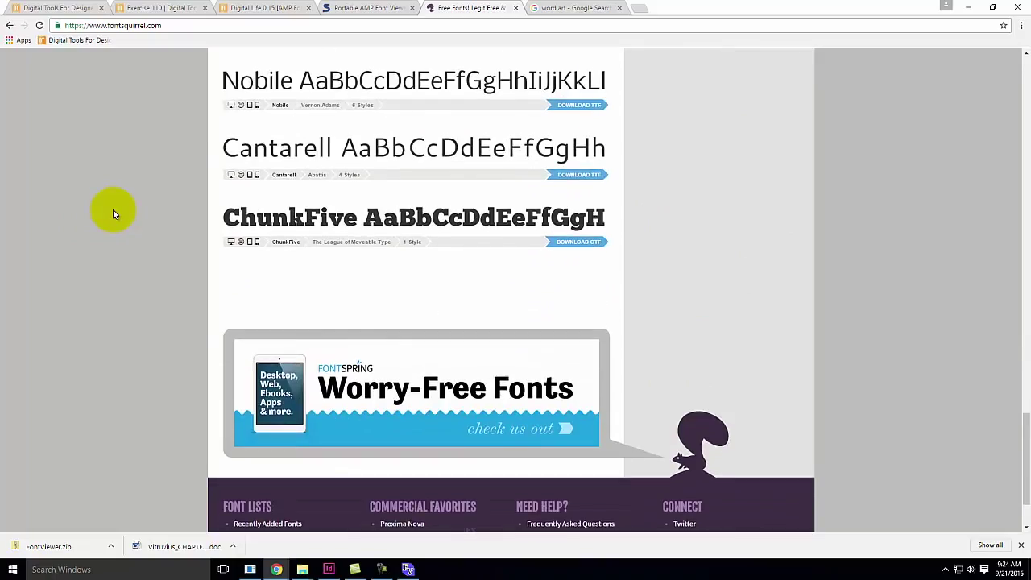
{"action": "scroll", "coordinate": [113, 214], "scroll_direction": "up", "scroll_amount": 13}
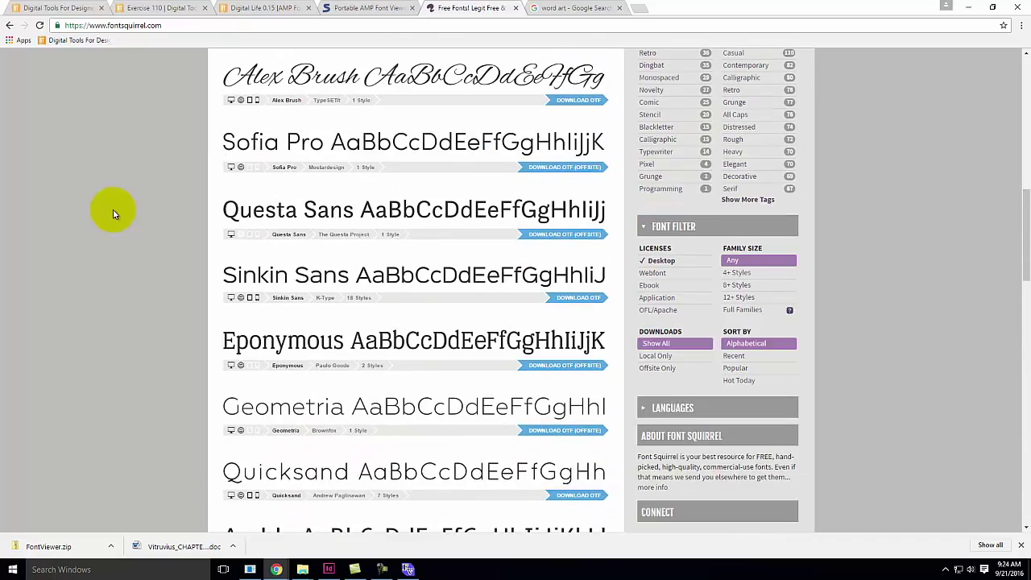
{"action": "scroll", "coordinate": [113, 213], "scroll_direction": "up", "scroll_amount": 8}
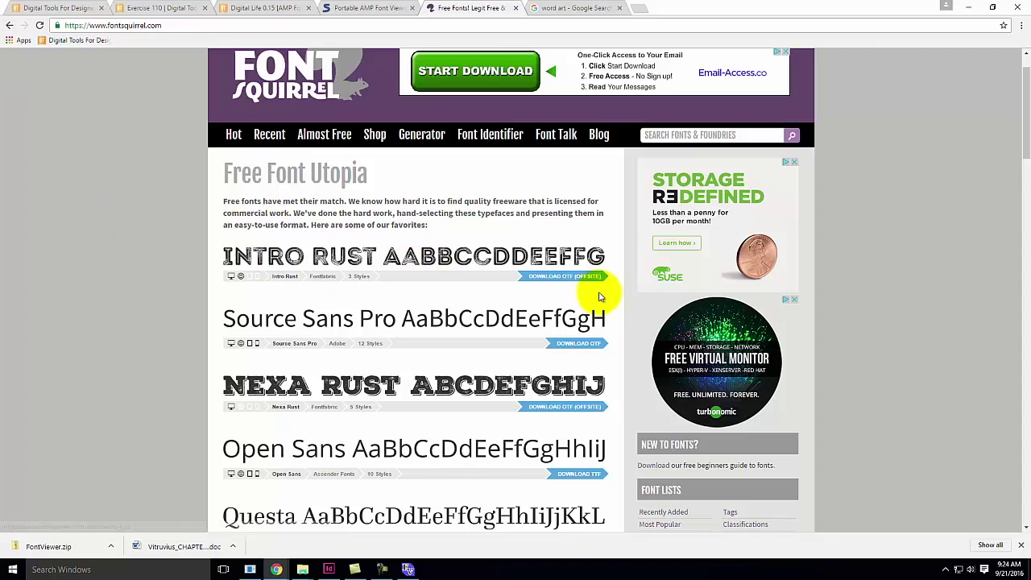
- Add the free Intro Rust desktop licence to the Fontspring cart, then return to Font Squirrel's list
{"action": "left_click", "coordinate": [555, 277]}
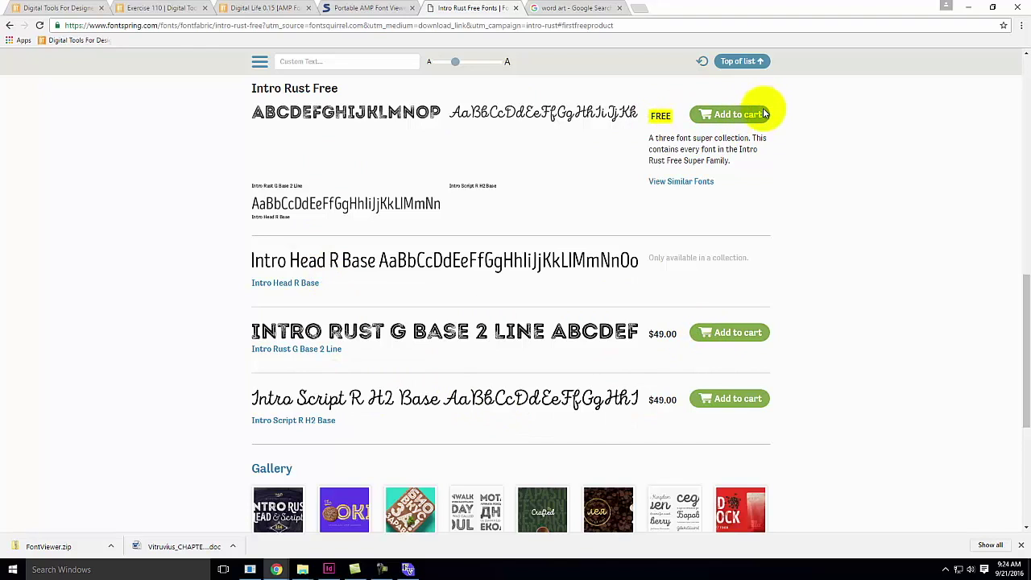
{"action": "left_click", "coordinate": [739, 123]}
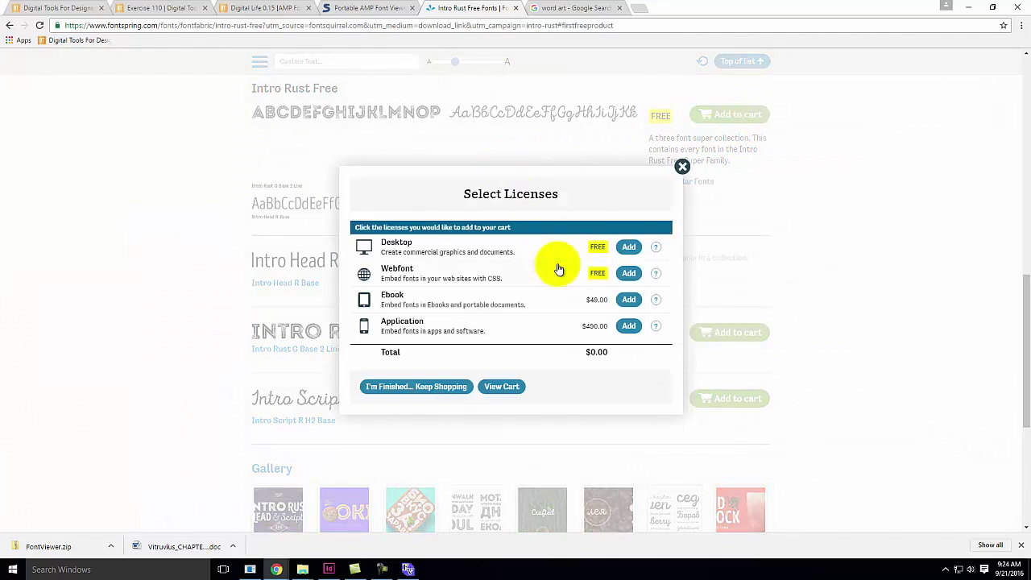
{"action": "left_click", "coordinate": [632, 248]}
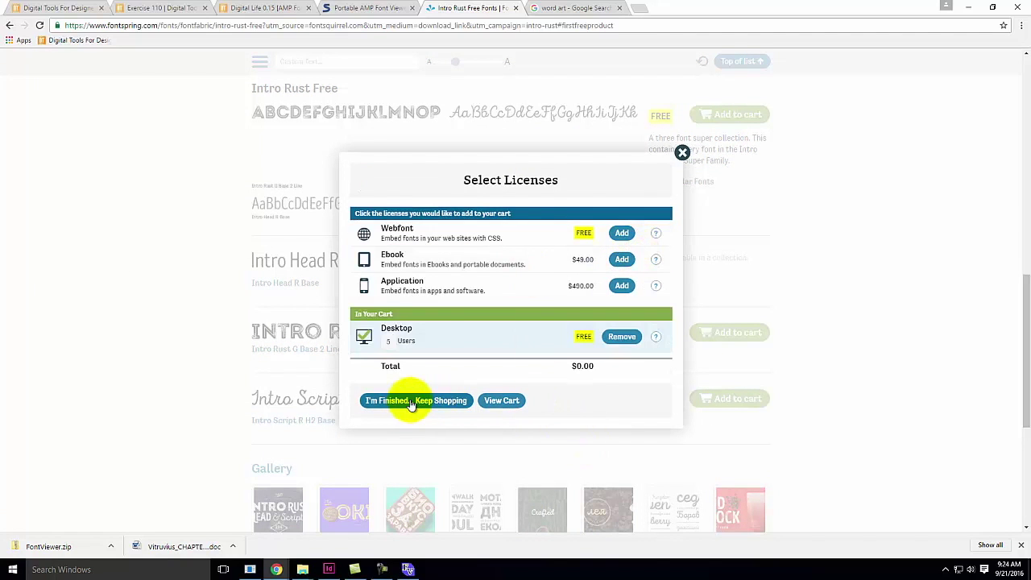
{"action": "left_click", "coordinate": [495, 403]}
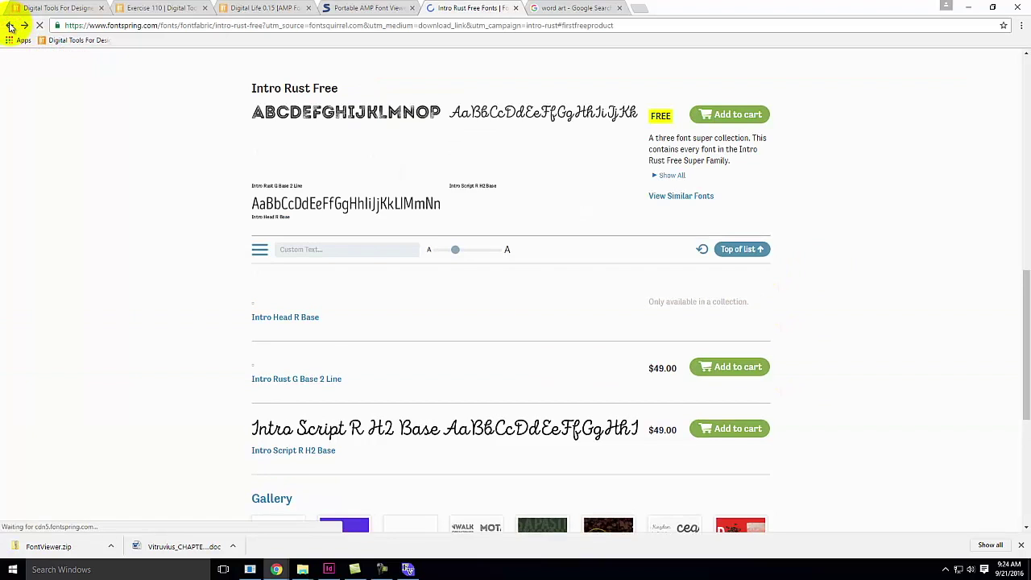
{"action": "left_click", "coordinate": [10, 25]}
{"action": "scroll", "coordinate": [387, 379], "scroll_direction": "down", "scroll_amount": 1}
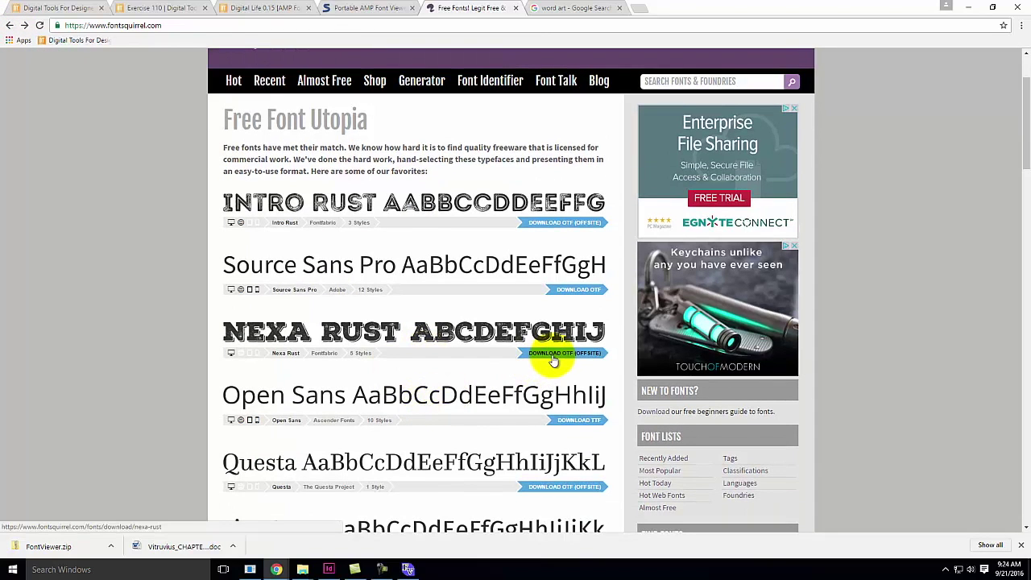
- Download the Alex Brush font from Font Squirrel as alex-brush.zip
{"action": "scroll", "coordinate": [568, 314], "scroll_direction": "down", "scroll_amount": 3}
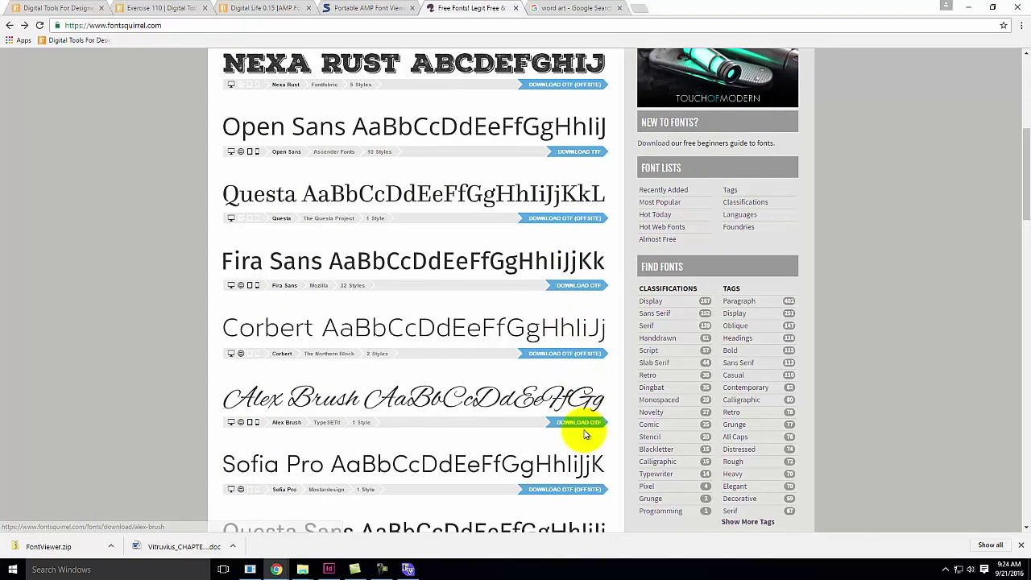
{"action": "left_click", "coordinate": [582, 423]}
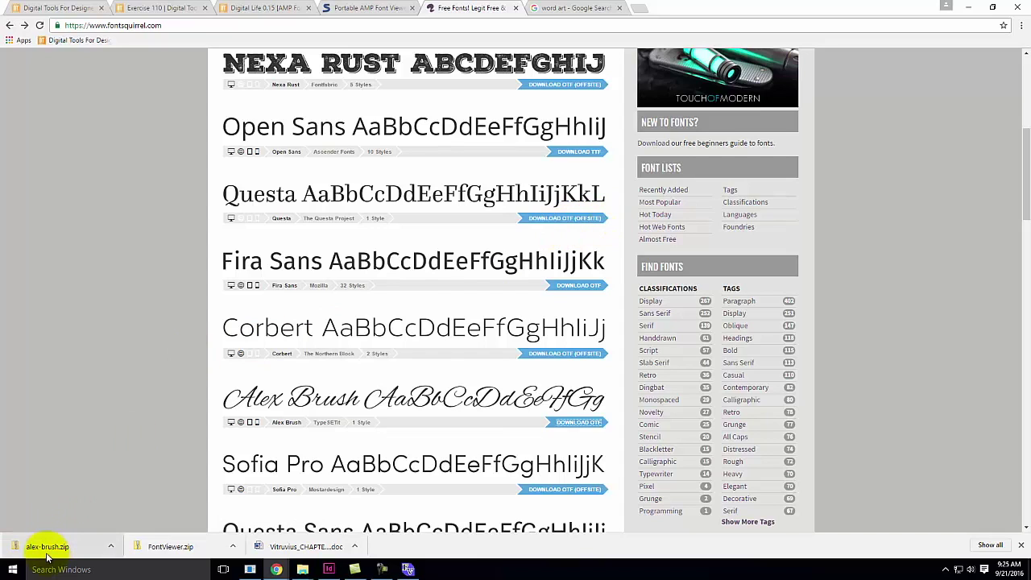
{"action": "left_click", "coordinate": [111, 549]}
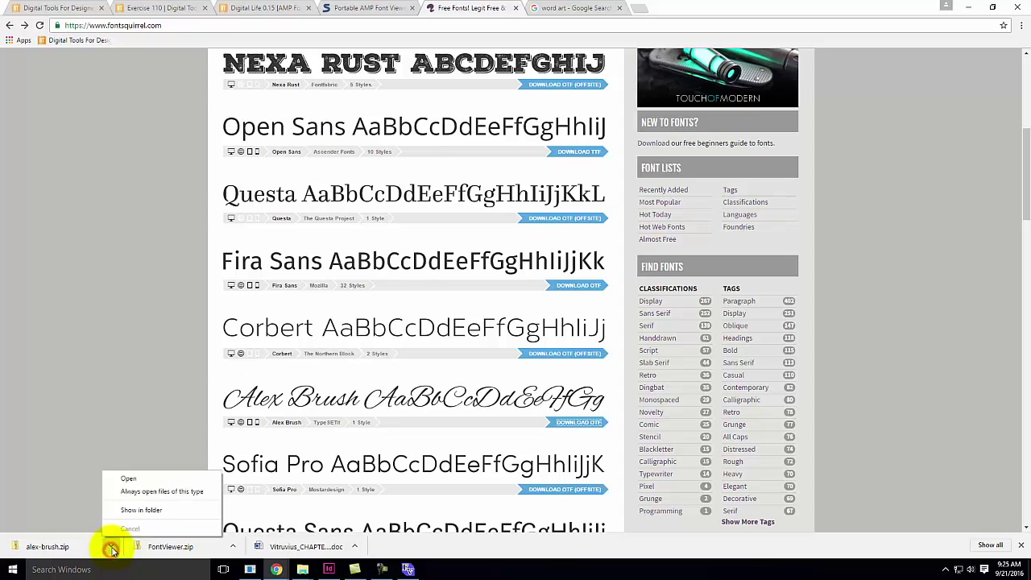
- Start extracting alex-brush.zip and browse for a different destination folder
{"action": "left_click", "coordinate": [143, 509]}
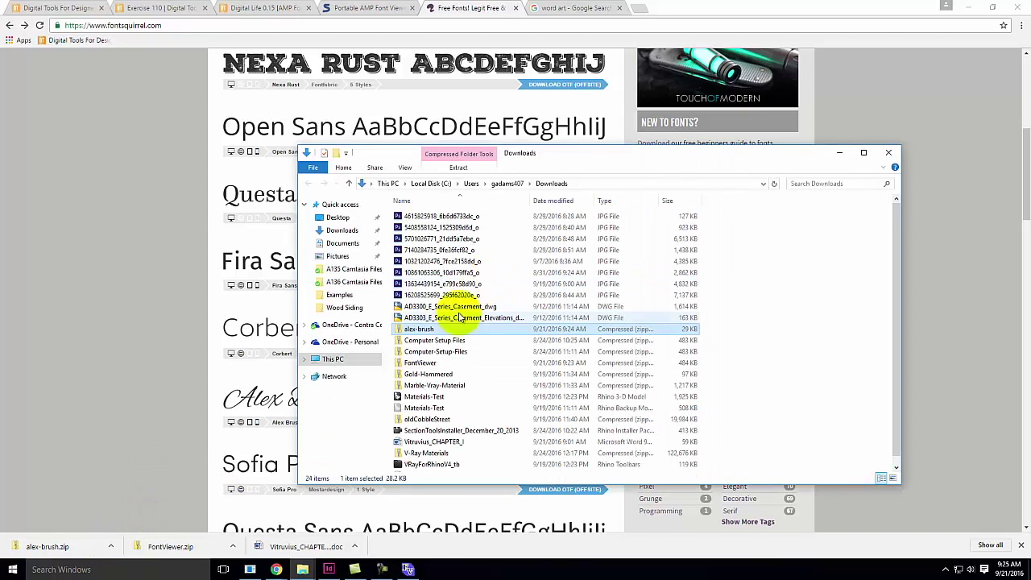
{"action": "right_click", "coordinate": [410, 330]}
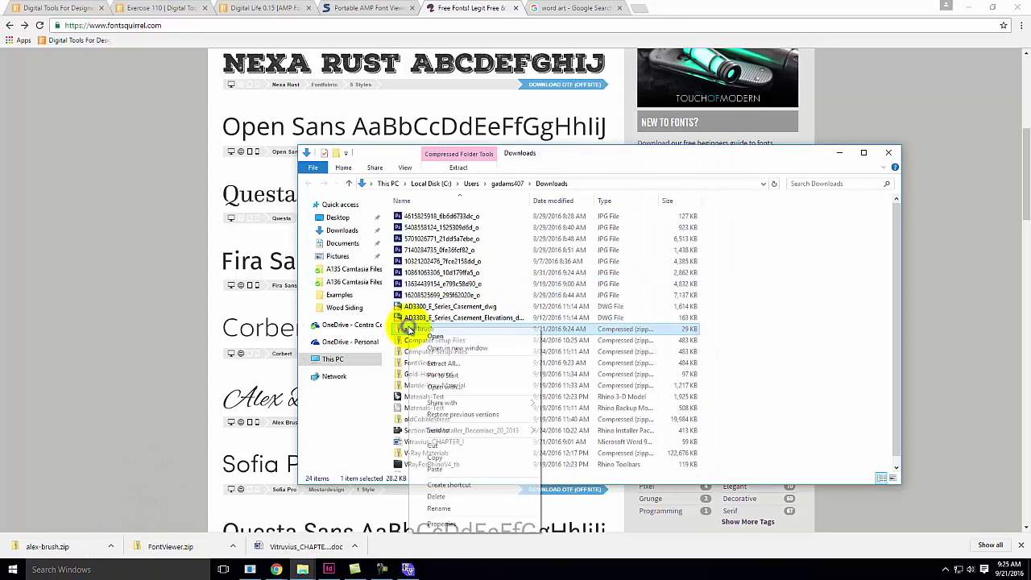
{"action": "left_click", "coordinate": [449, 364]}
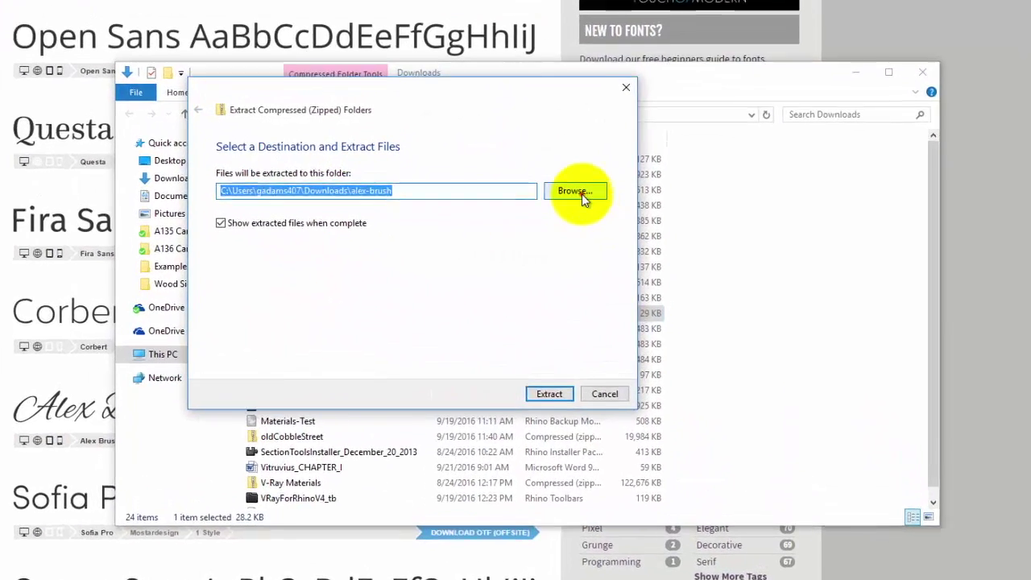
{"action": "left_click", "coordinate": [632, 237]}
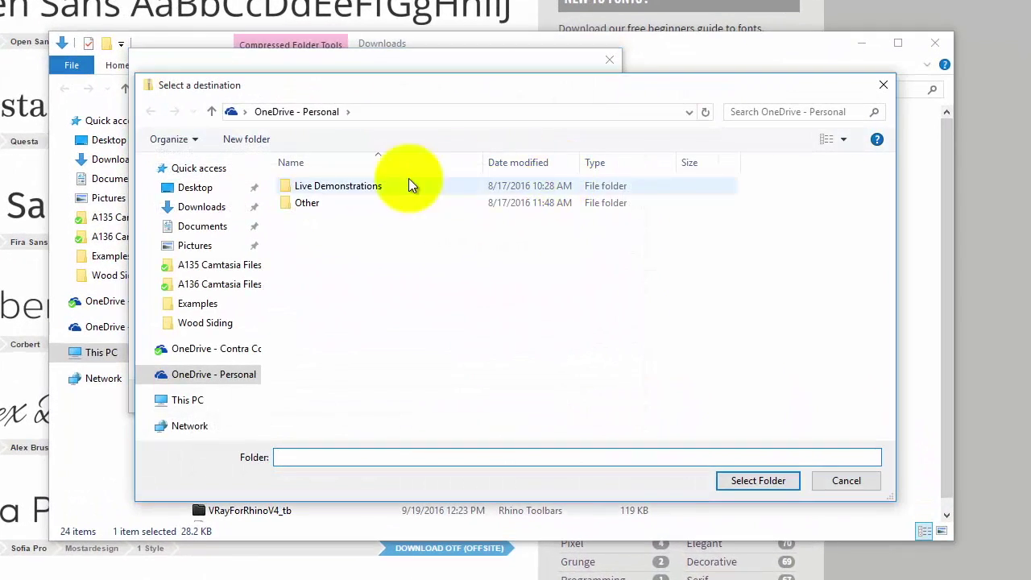
- Create a new Resources folder in OneDrive - Personal
{"action": "double_click", "coordinate": [312, 211]}
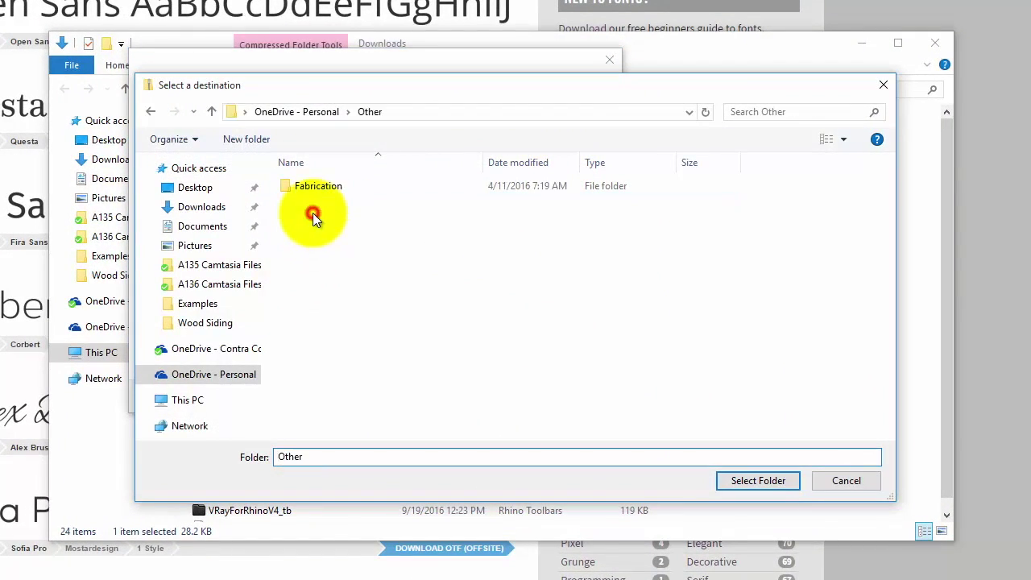
{"action": "left_click", "coordinate": [152, 111]}
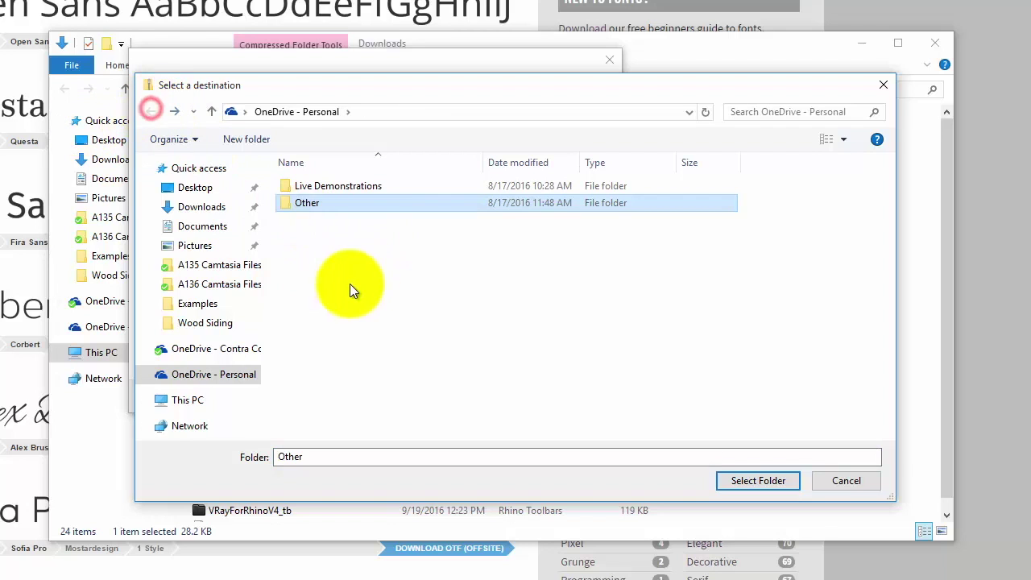
{"action": "right_click", "coordinate": [310, 233]}
{"action": "mouse_move", "coordinate": [374, 386]}
{"action": "left_click", "coordinate": [496, 95]}
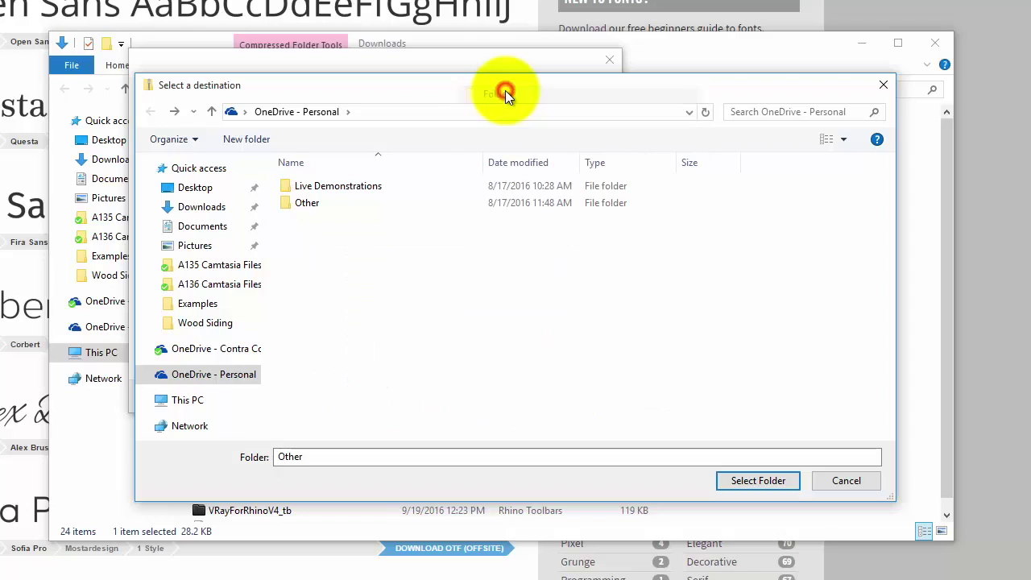
{"action": "type", "text": "Resour"}
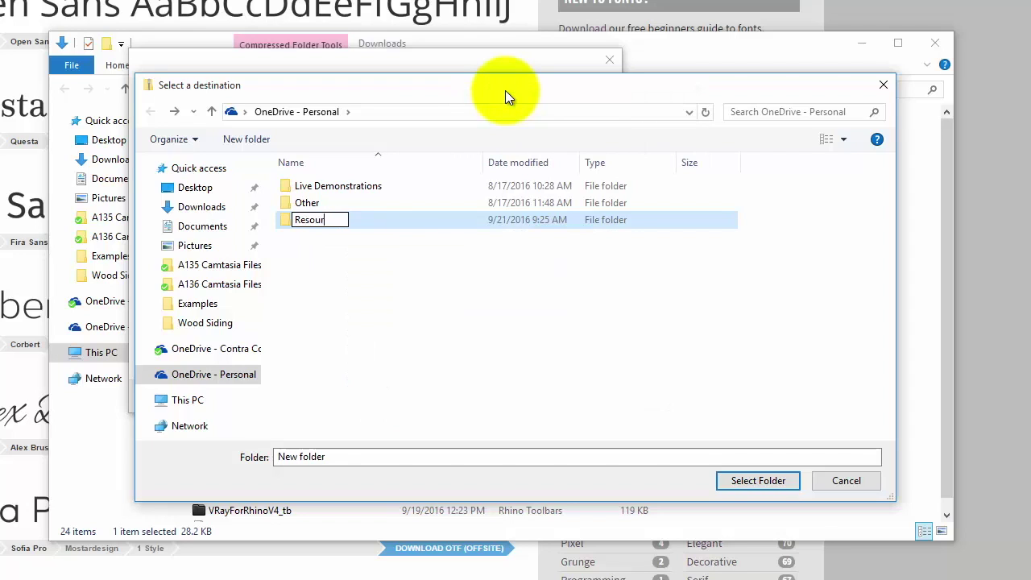
{"action": "double_click", "coordinate": [394, 219]}
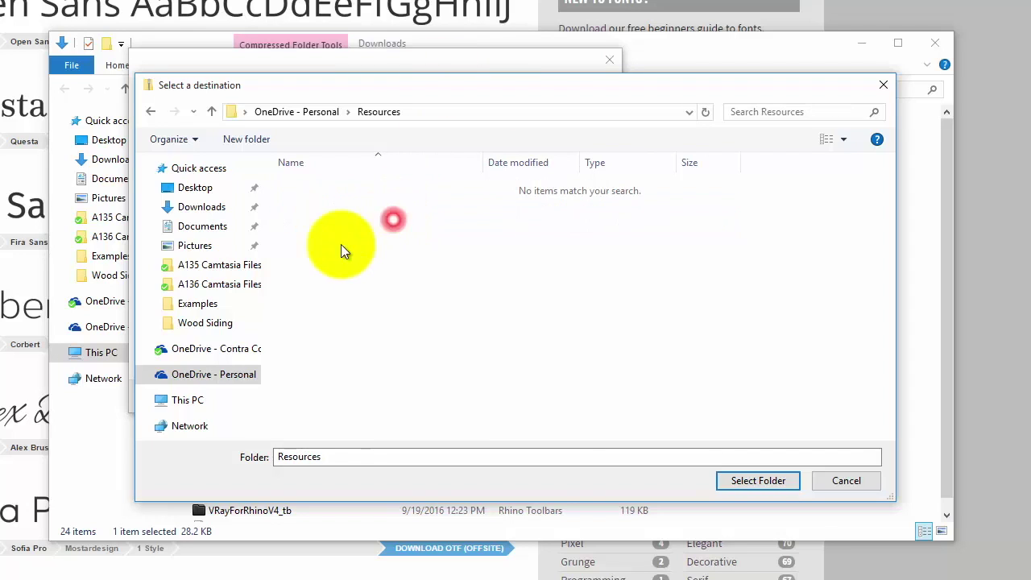
- Create a Fonts folder inside Resources and extract the Alex Brush files into it
{"action": "right_click", "coordinate": [330, 248]}
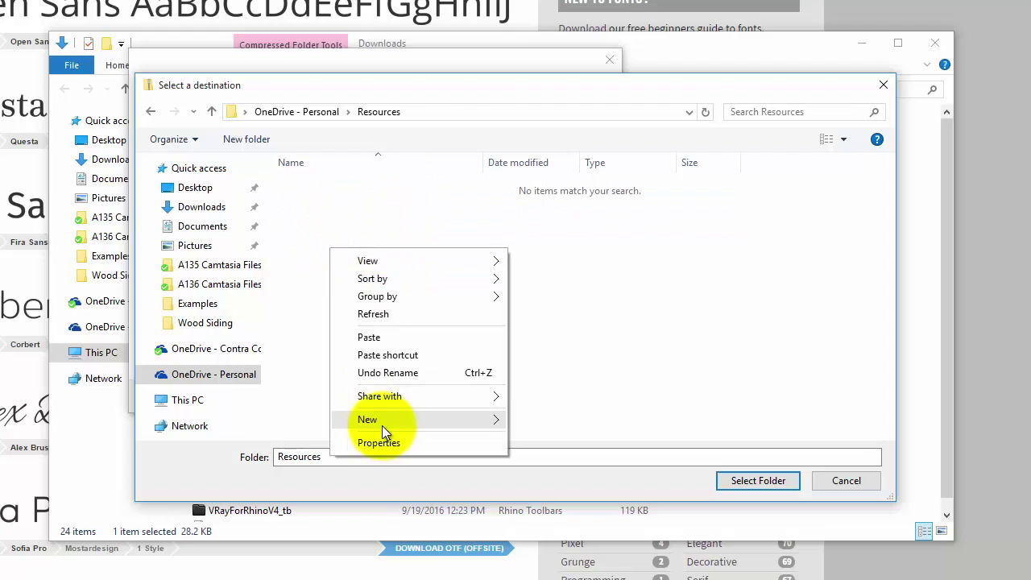
{"action": "mouse_move", "coordinate": [378, 423]}
{"action": "left_click", "coordinate": [544, 111]}
{"action": "type", "text": "Fonts"}
{"action": "left_click", "coordinate": [473, 231]}
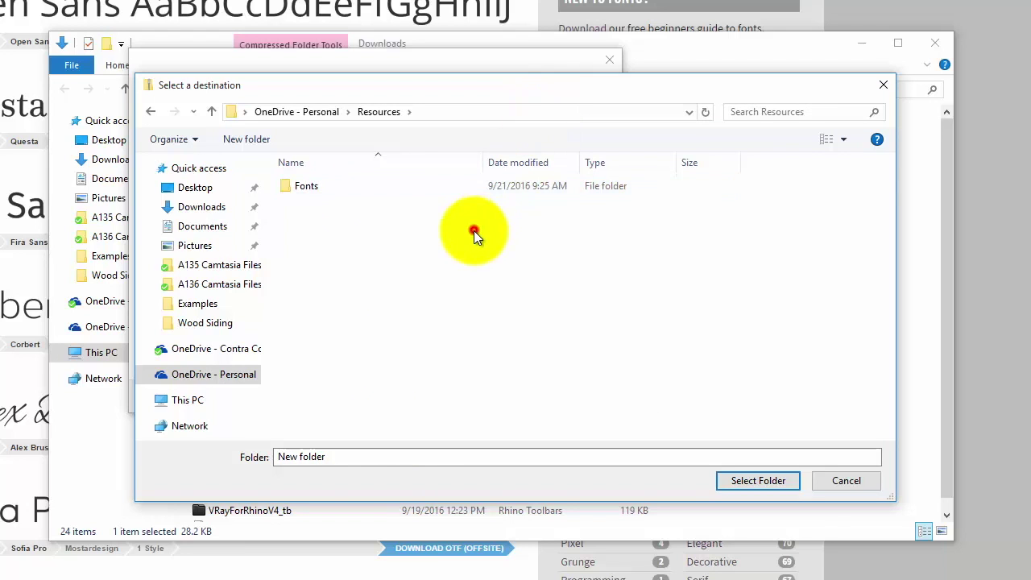
{"action": "double_click", "coordinate": [385, 189]}
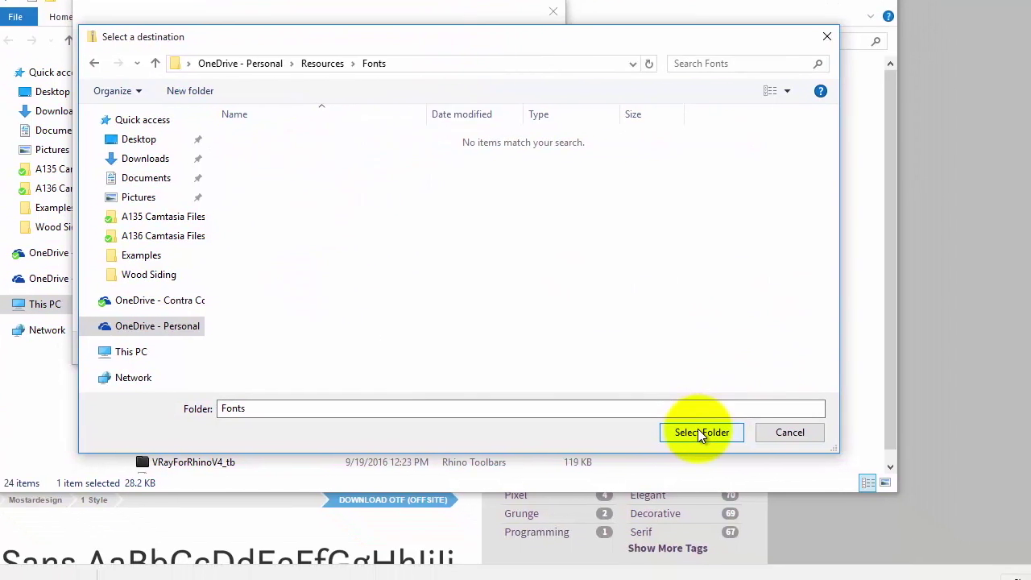
{"action": "left_click", "coordinate": [699, 432]}
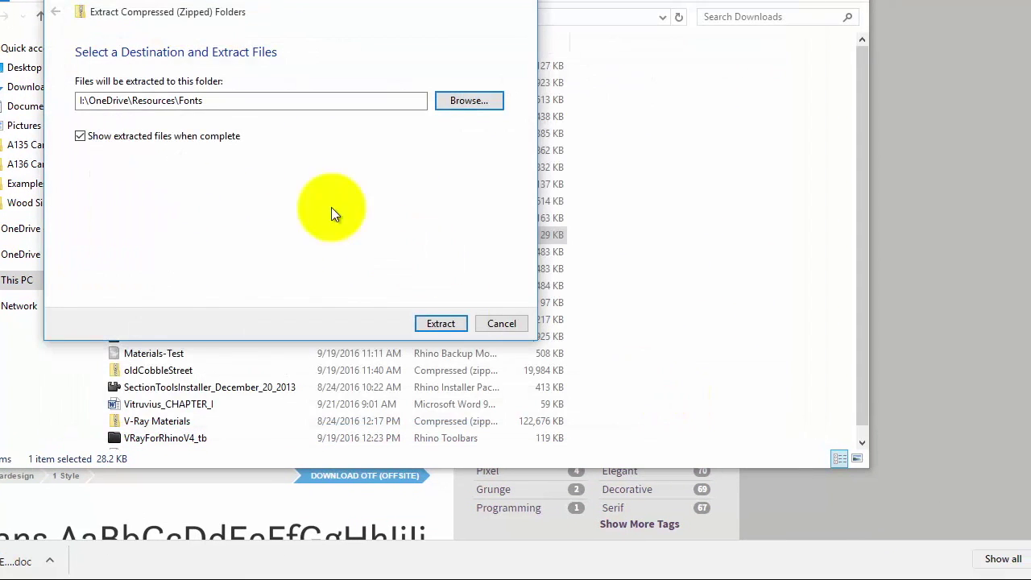
{"action": "left_click", "coordinate": [443, 324]}
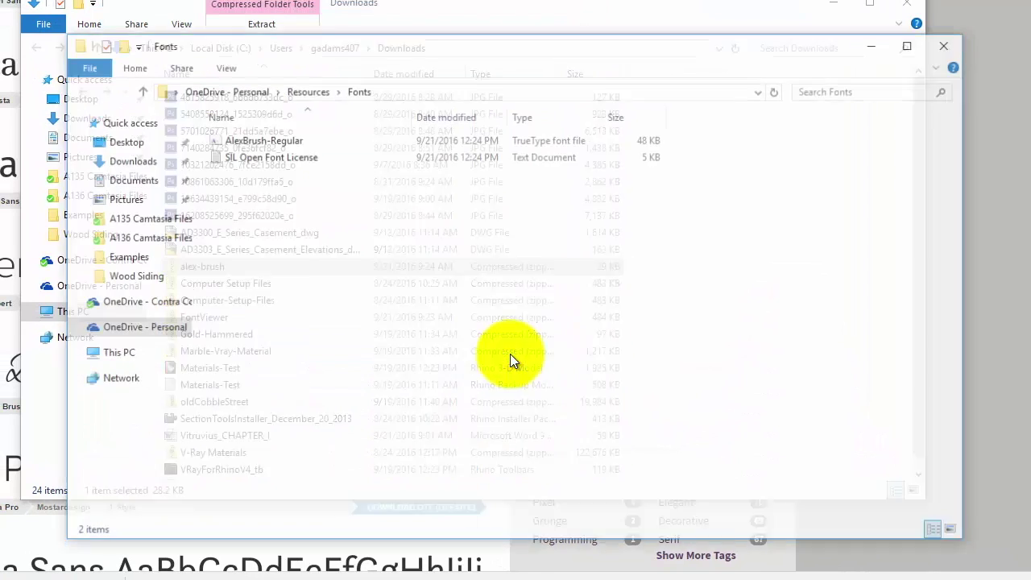
- Inspect the extracted AlexBrush-Regular font and SIL Open Font License files
{"action": "left_click", "coordinate": [256, 138]}
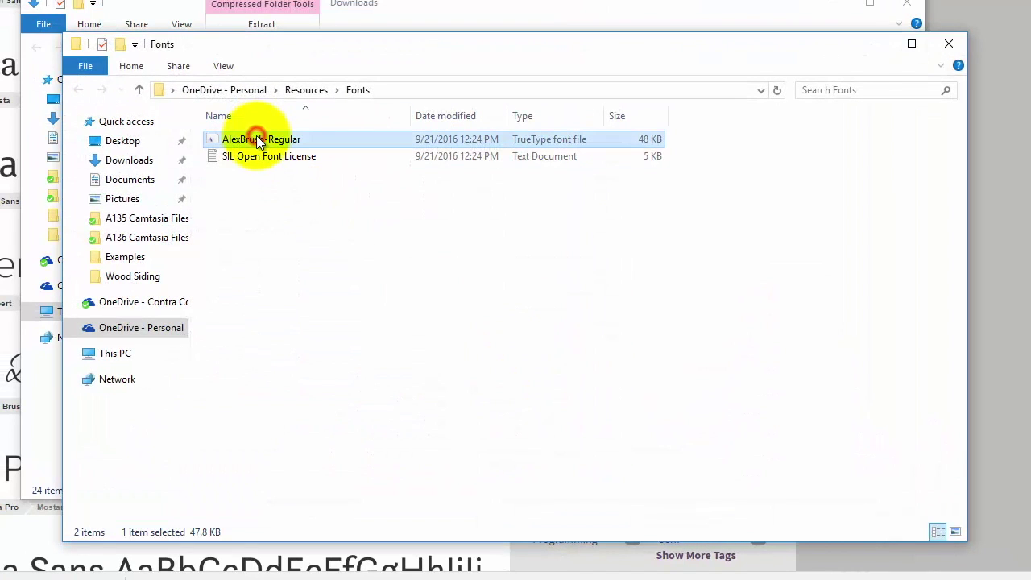
{"action": "left_click", "coordinate": [233, 155]}
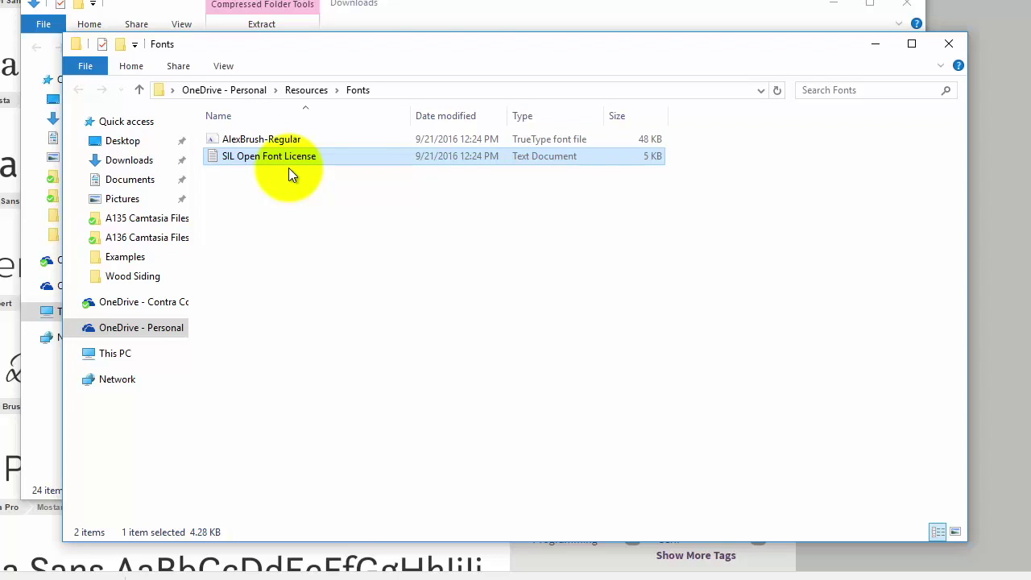
{"action": "left_click", "coordinate": [363, 232]}
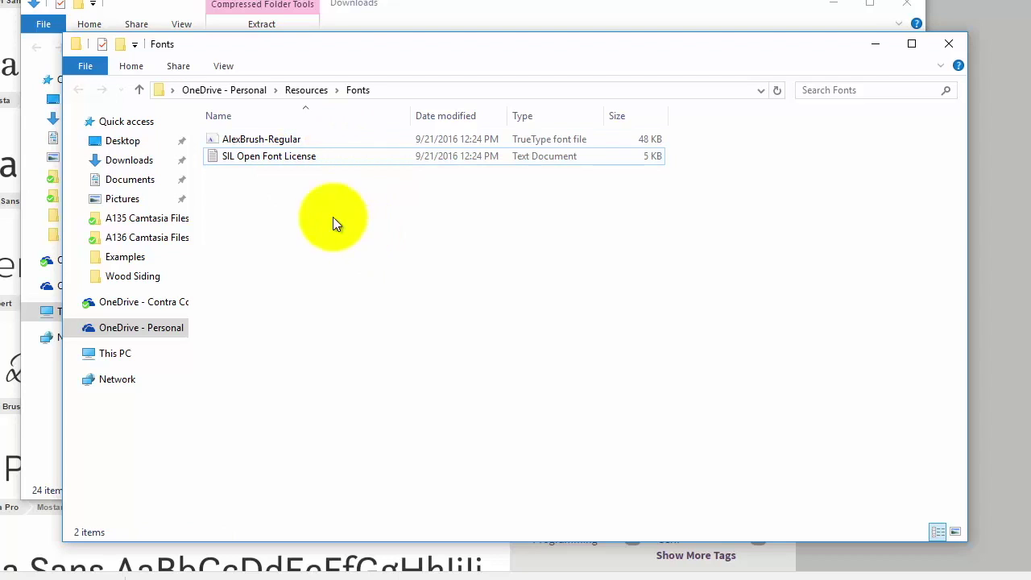
{"action": "left_click", "coordinate": [253, 143]}
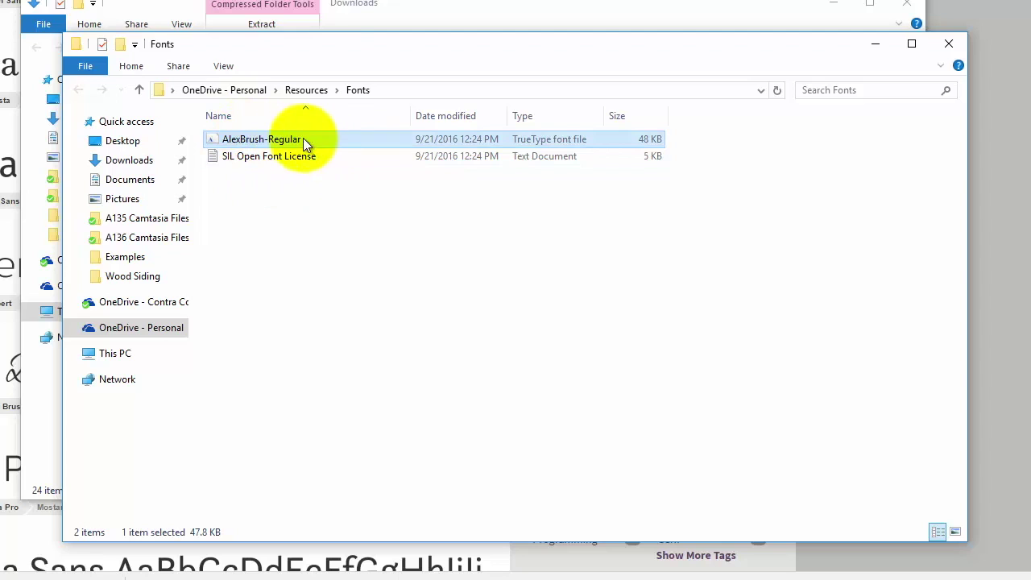
{"action": "left_click", "coordinate": [453, 334]}
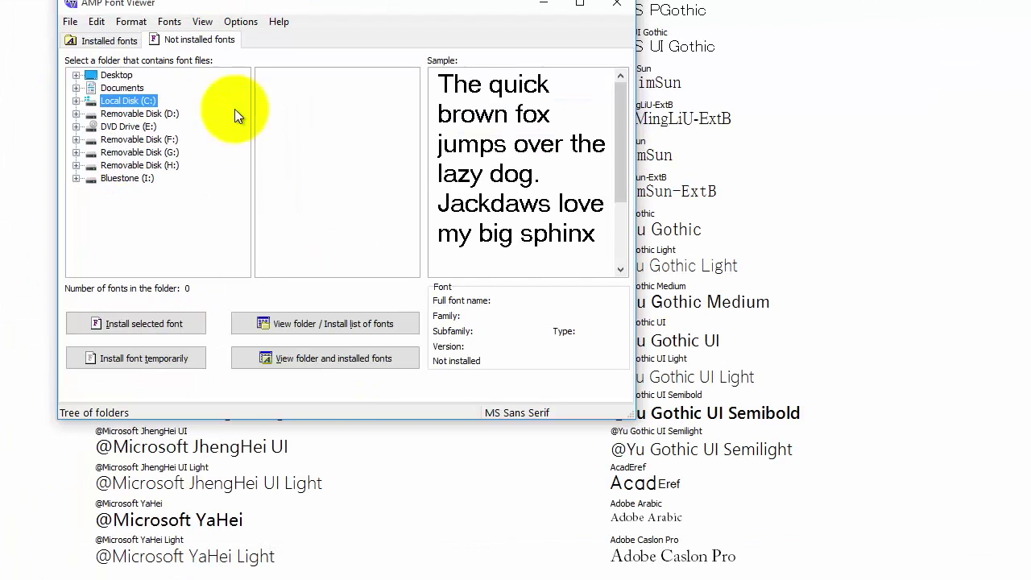
- Open Bluestone (I:) OneDrive\Resources\Fonts and temporarily install AlexBrush-Regular.ttf
{"action": "left_click", "coordinate": [77, 177]}
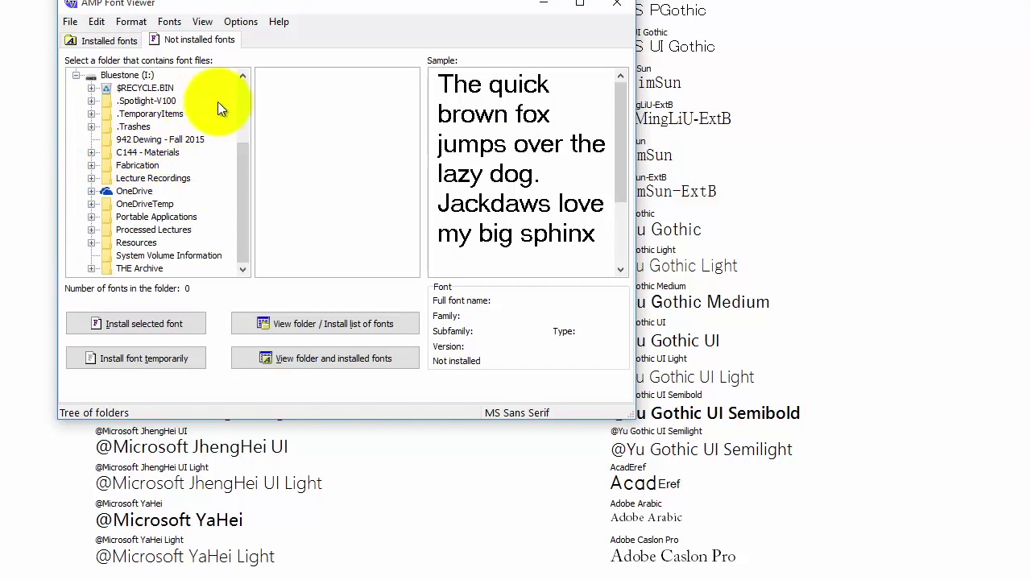
{"action": "left_click", "coordinate": [91, 191]}
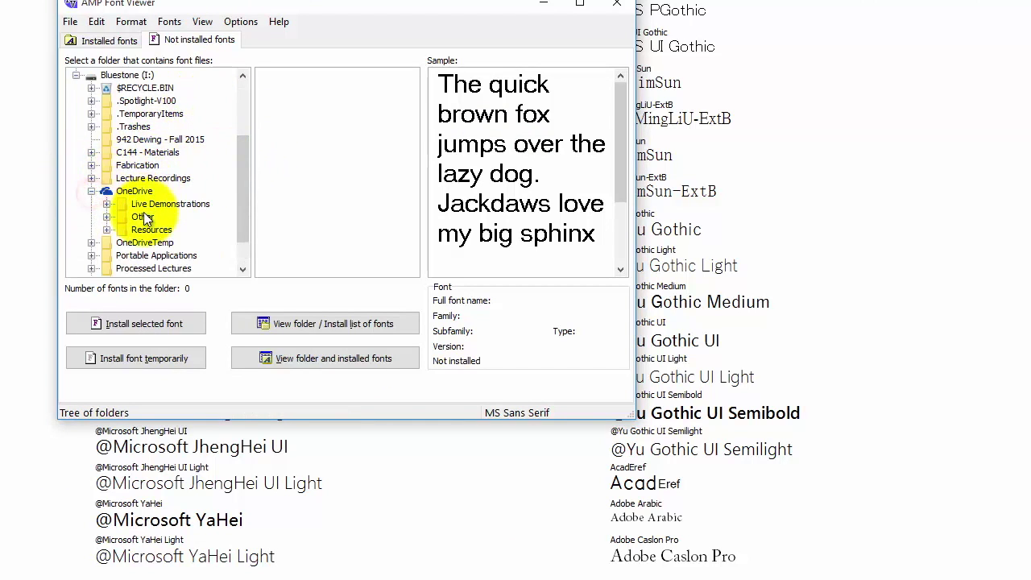
{"action": "left_click", "coordinate": [107, 229]}
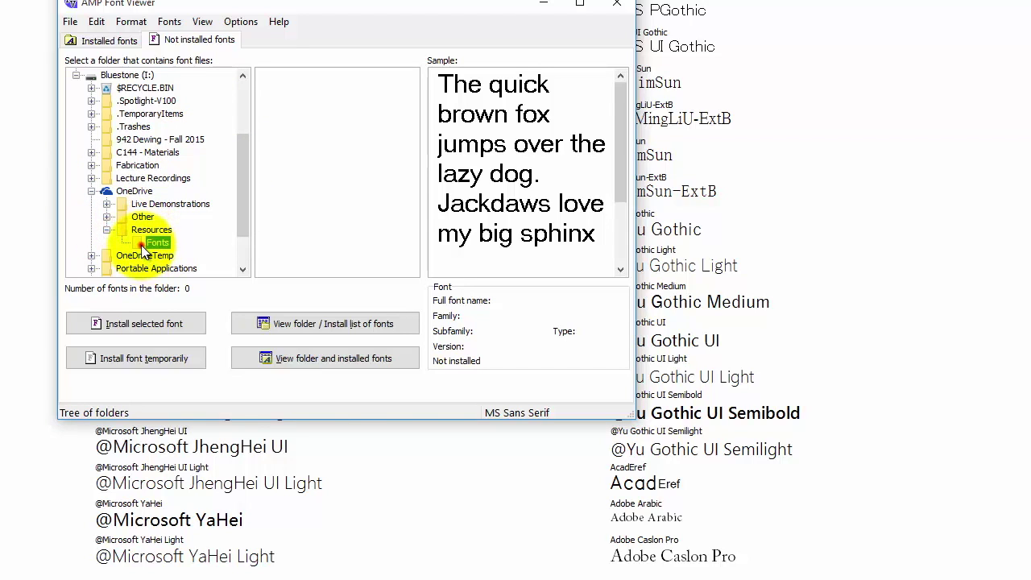
{"action": "left_click", "coordinate": [141, 244]}
{"action": "left_click", "coordinate": [315, 73]}
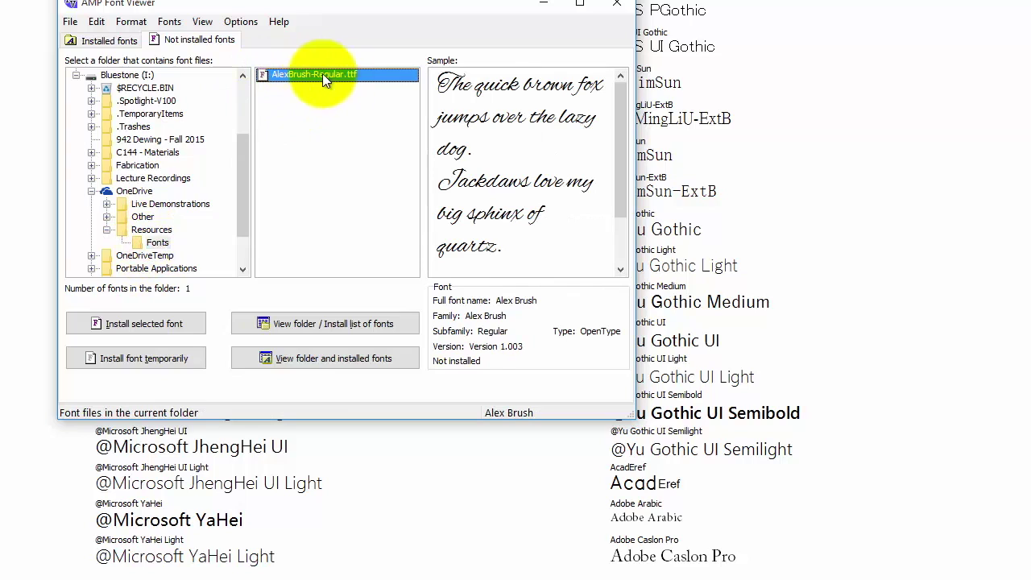
{"action": "left_click", "coordinate": [164, 363]}
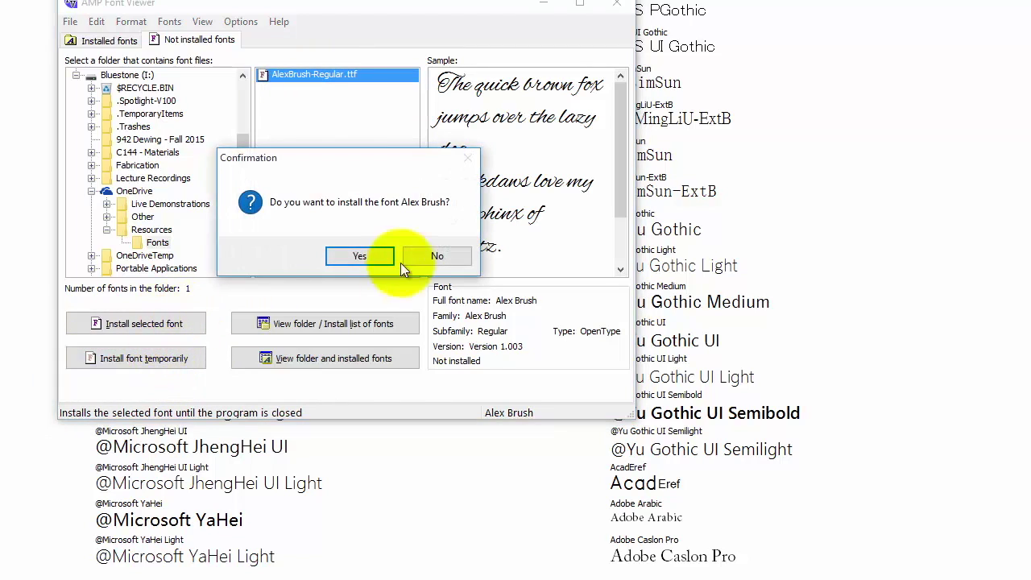
{"action": "left_click", "coordinate": [382, 256]}
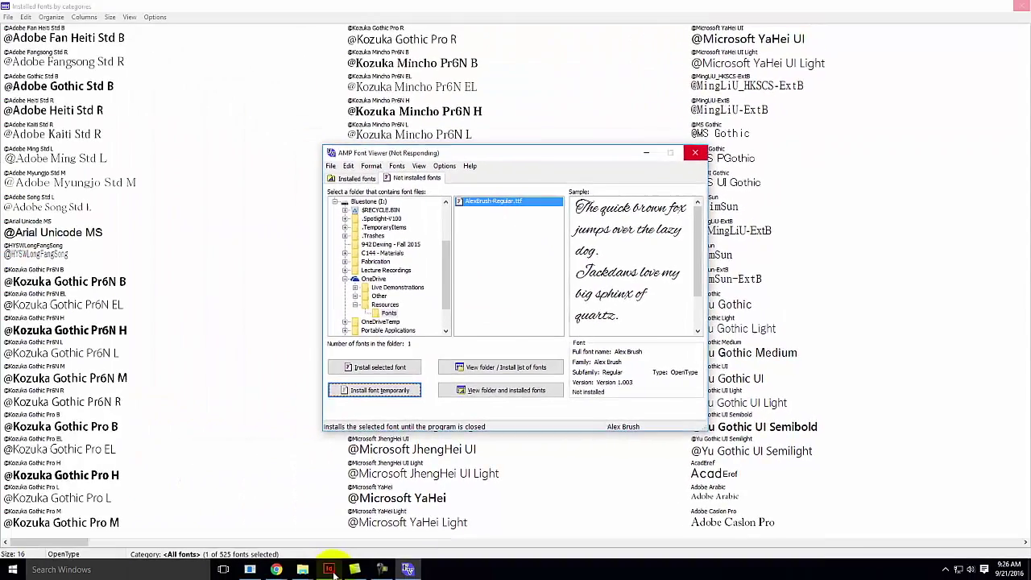
- Save the InDesign document as Ex110-F2016.indd in Live - A135 Exercises\Ex110
{"action": "left_click", "coordinate": [329, 570]}
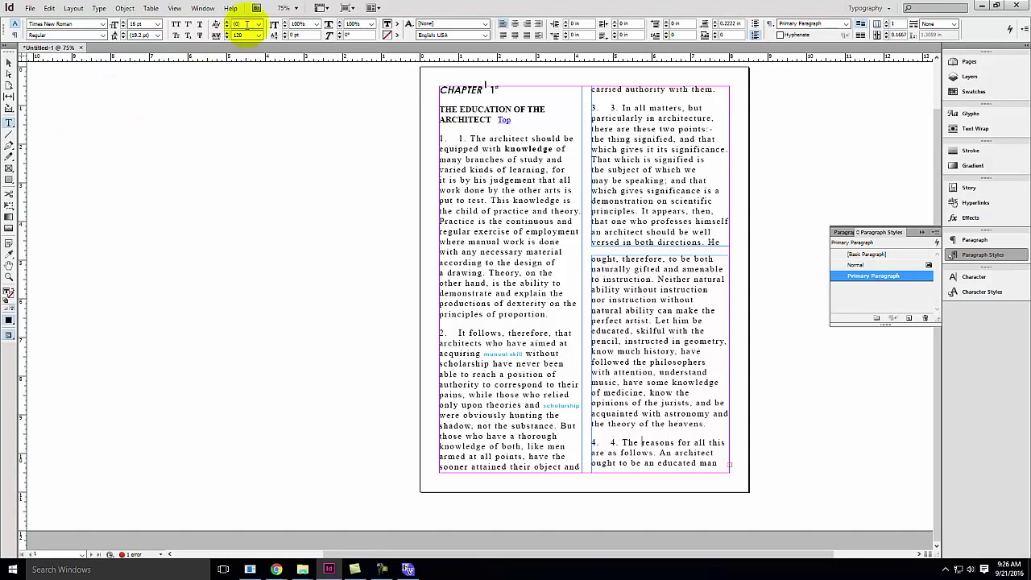
{"action": "left_click", "coordinate": [31, 8]}
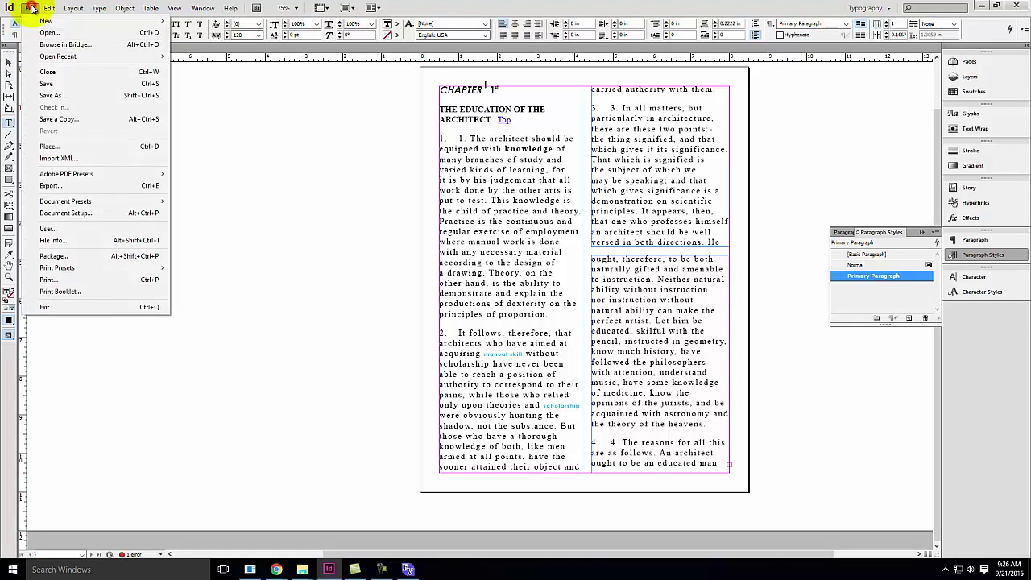
{"action": "left_click", "coordinate": [53, 95]}
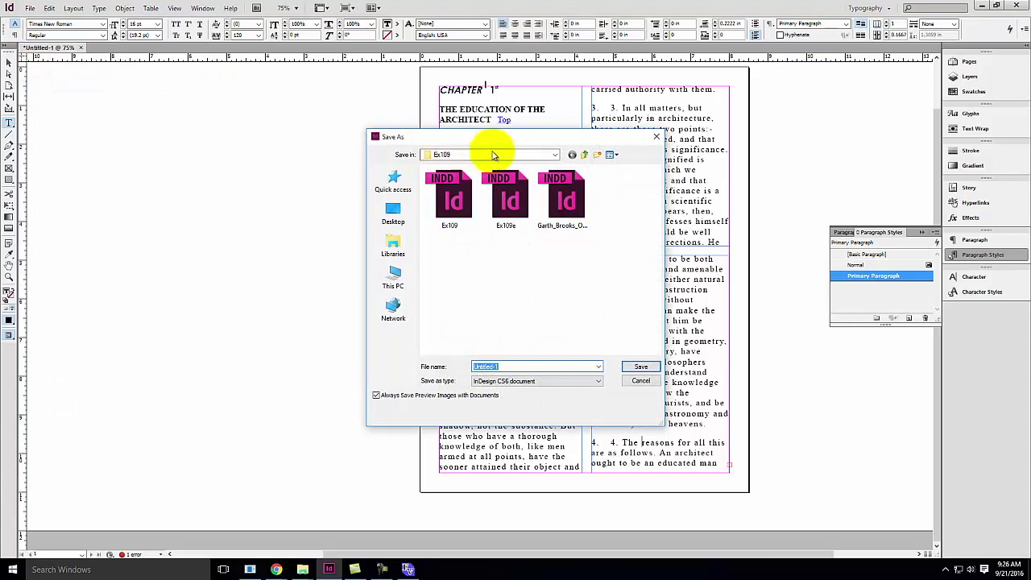
{"action": "left_click", "coordinate": [584, 156]}
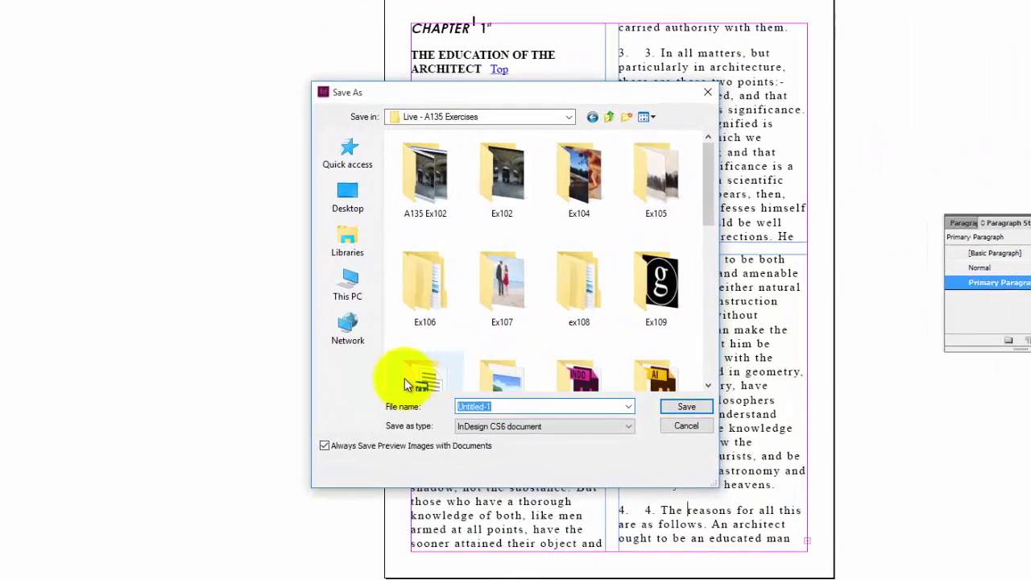
{"action": "double_click", "coordinate": [407, 385]}
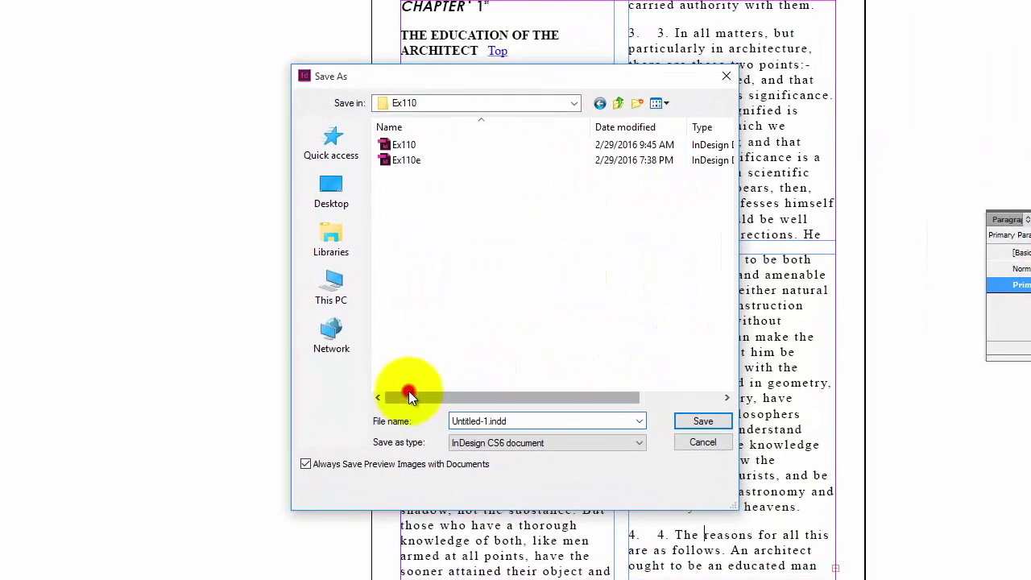
{"action": "left_click_drag", "start_coordinate": [457, 405], "coordinate": [500, 405]}
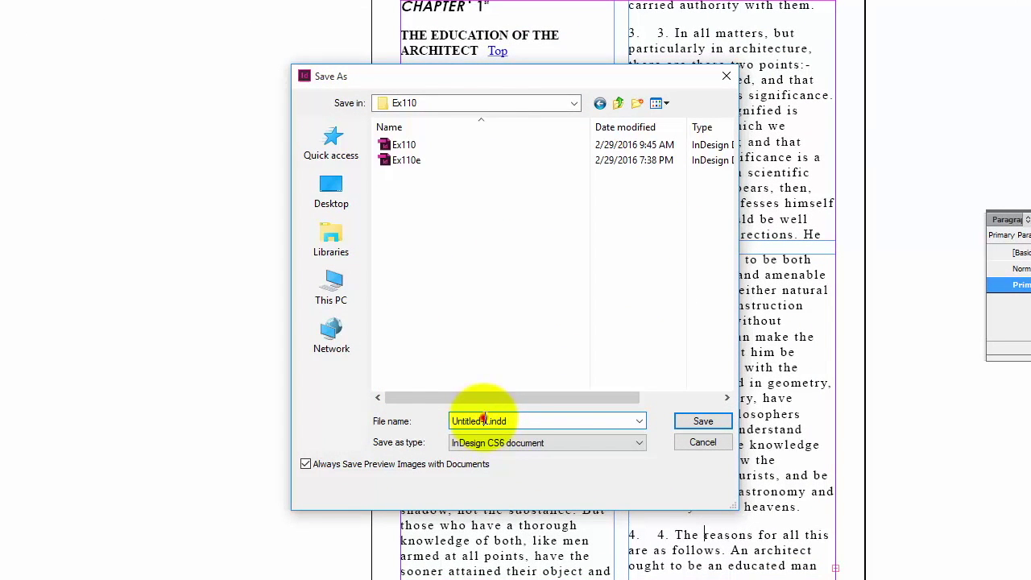
{"action": "type", "text": "Ex110"}
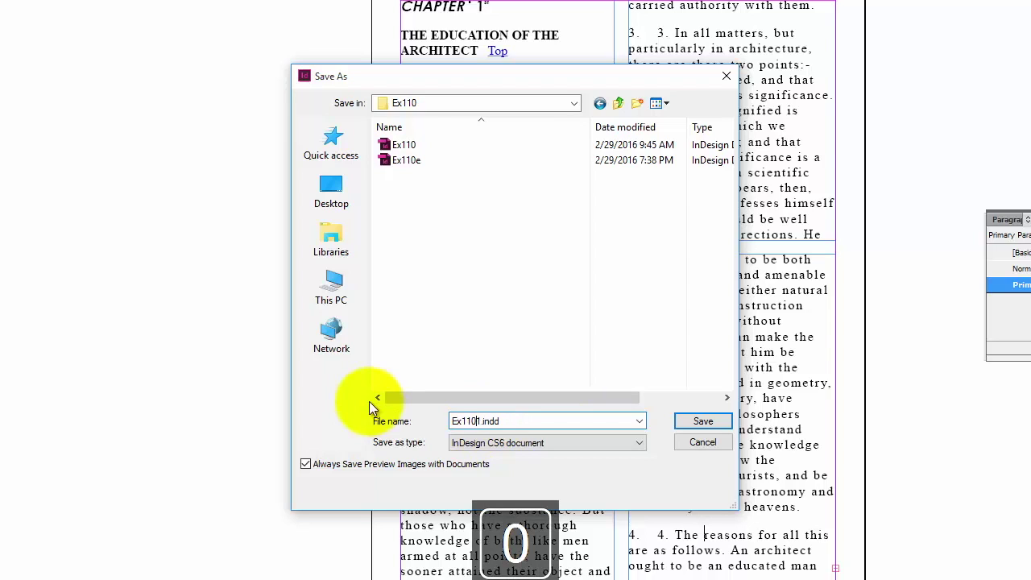
{"action": "type", "text": "_"}
{"action": "type", "text": "F20161"}
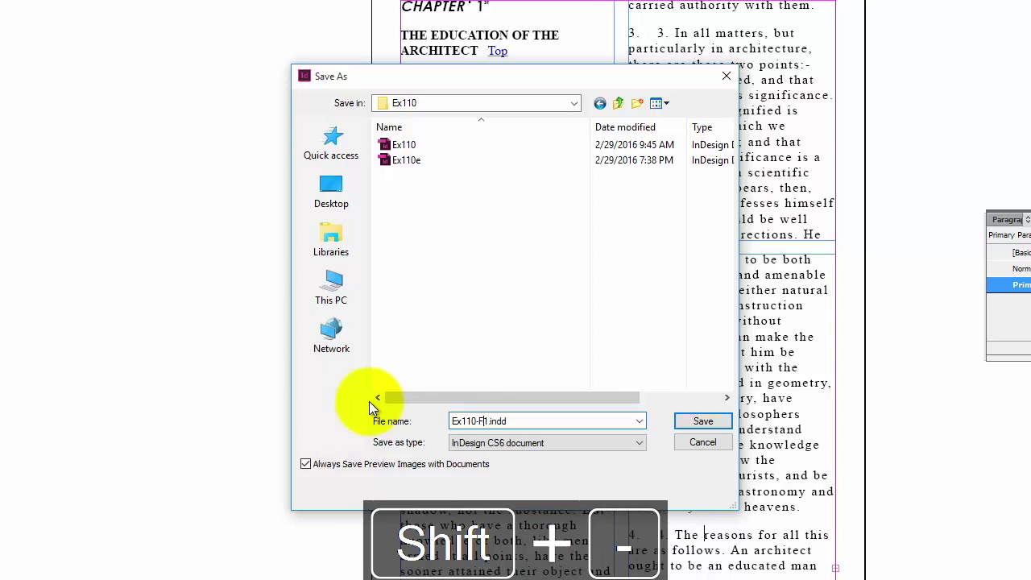
{"action": "key", "text": "Right"}
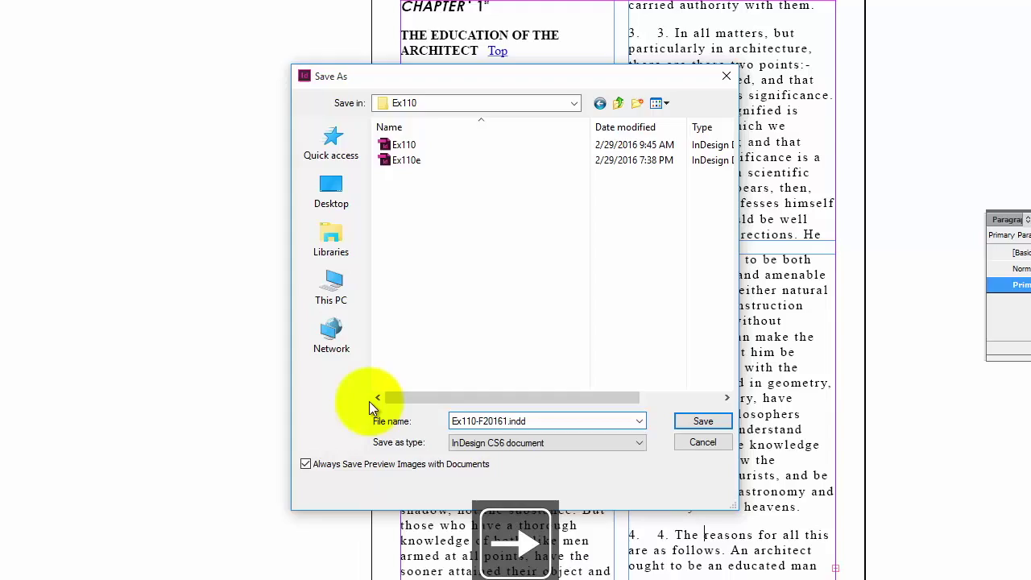
{"action": "key", "text": "BackSpace"}
{"action": "left_click", "coordinate": [703, 421]}
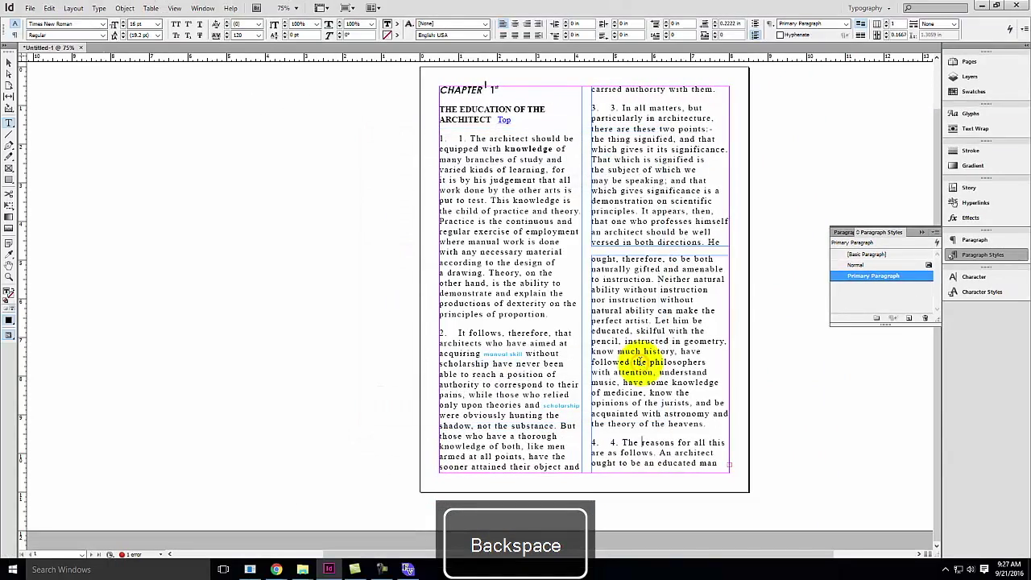
- Restart InDesign and reopen the recent Ex110-F2016 document
{"action": "left_click", "coordinate": [1019, 5]}
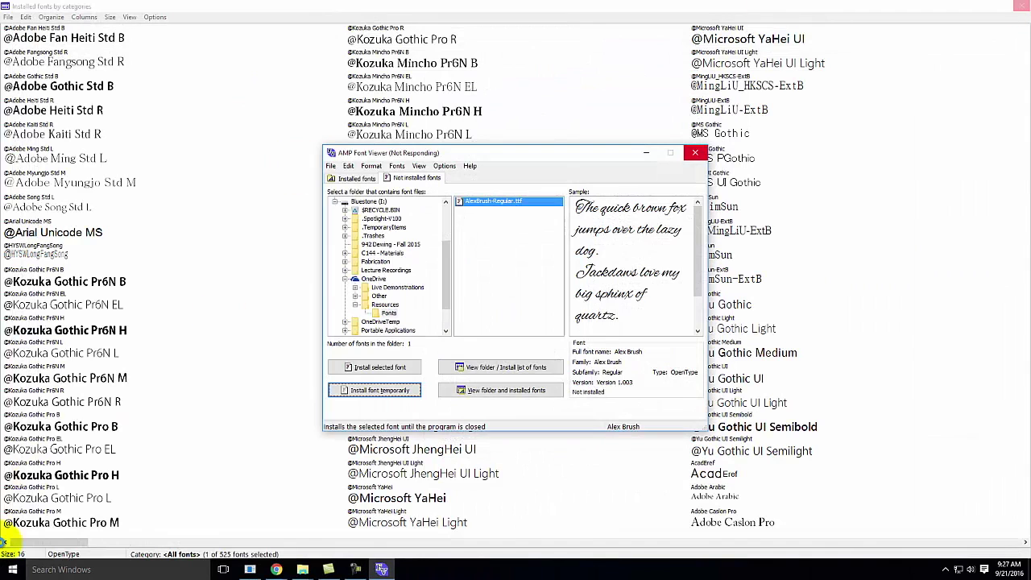
{"action": "left_click", "coordinate": [12, 570]}
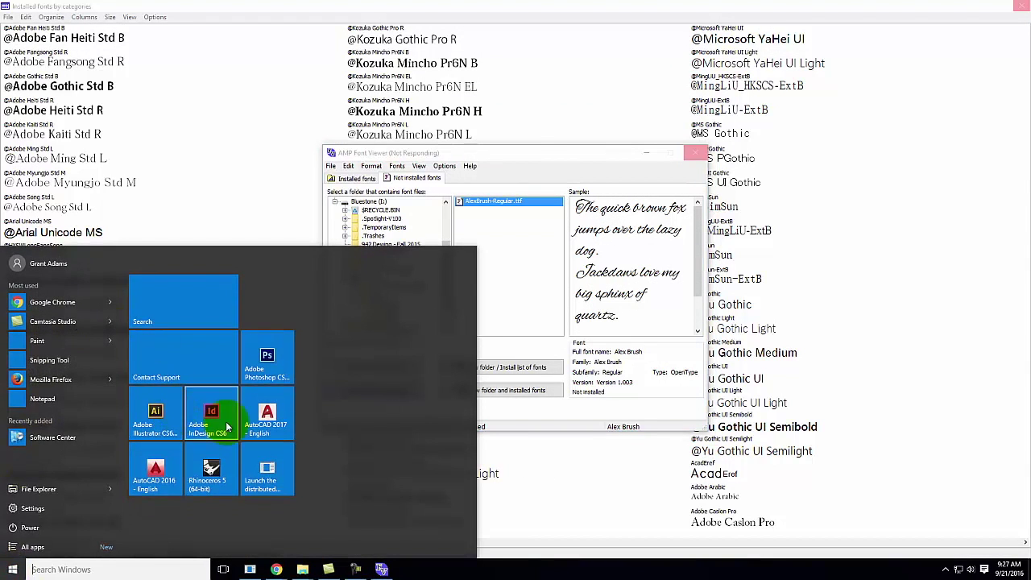
{"action": "left_click", "coordinate": [225, 422]}
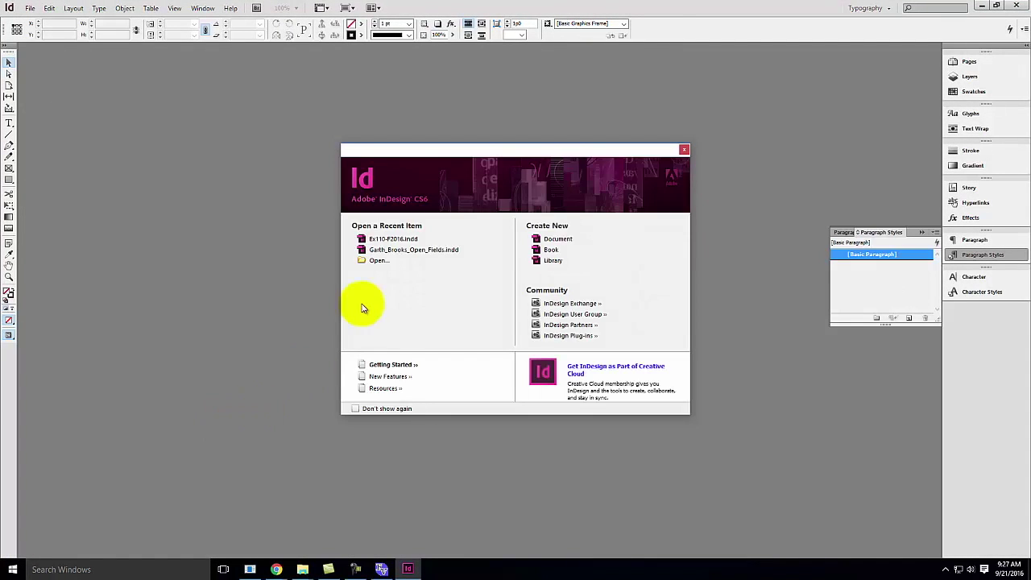
{"action": "left_click", "coordinate": [398, 239]}
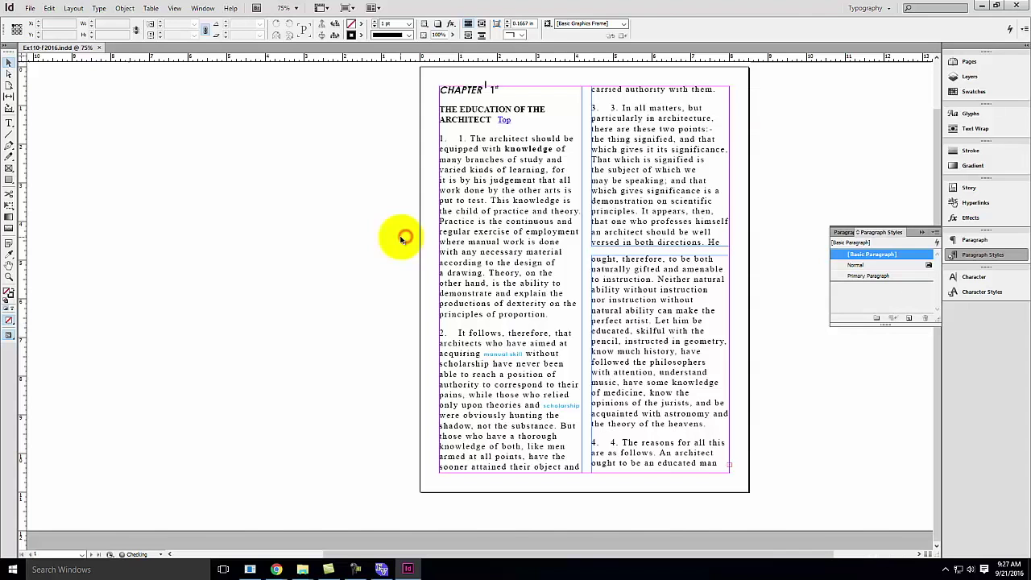
- Select the heading THE EDUCATION OF THE ARCHITECT and check the font families list for Alex Brush
{"action": "left_click", "coordinate": [487, 102]}
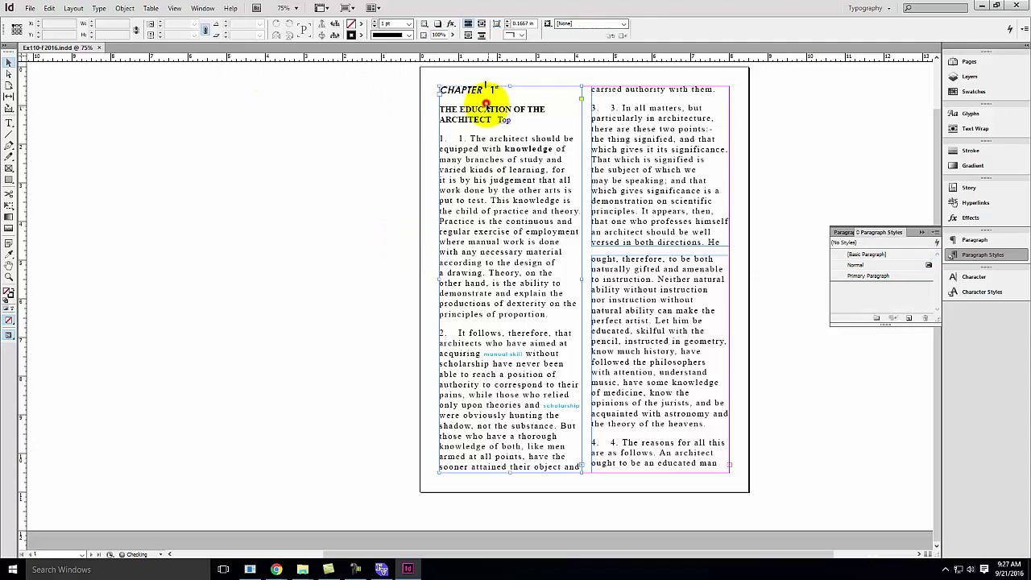
{"action": "double_click", "coordinate": [483, 115]}
{"action": "left_click_drag", "start_coordinate": [491, 120], "coordinate": [398, 107]}
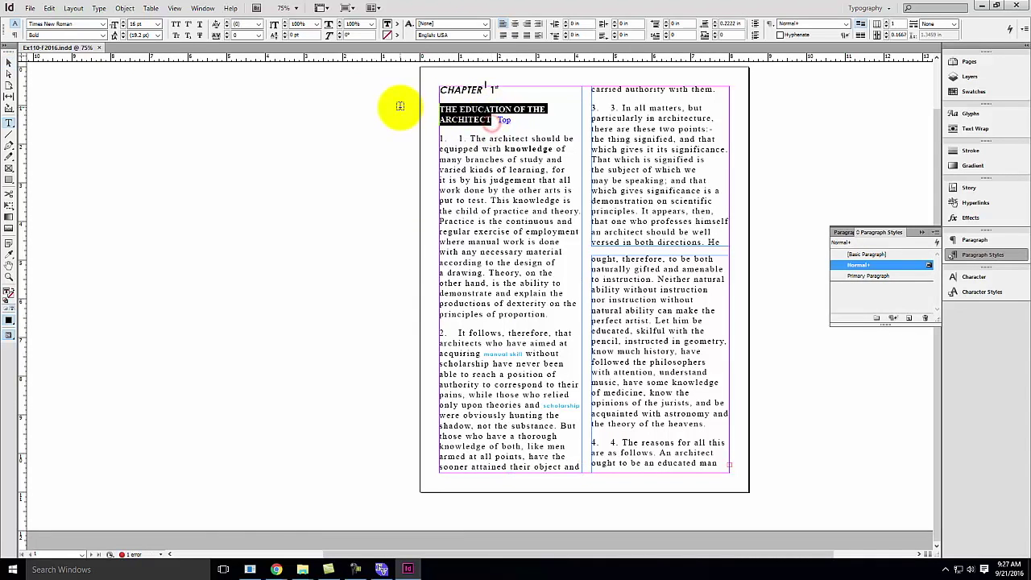
{"action": "left_click", "coordinate": [103, 25]}
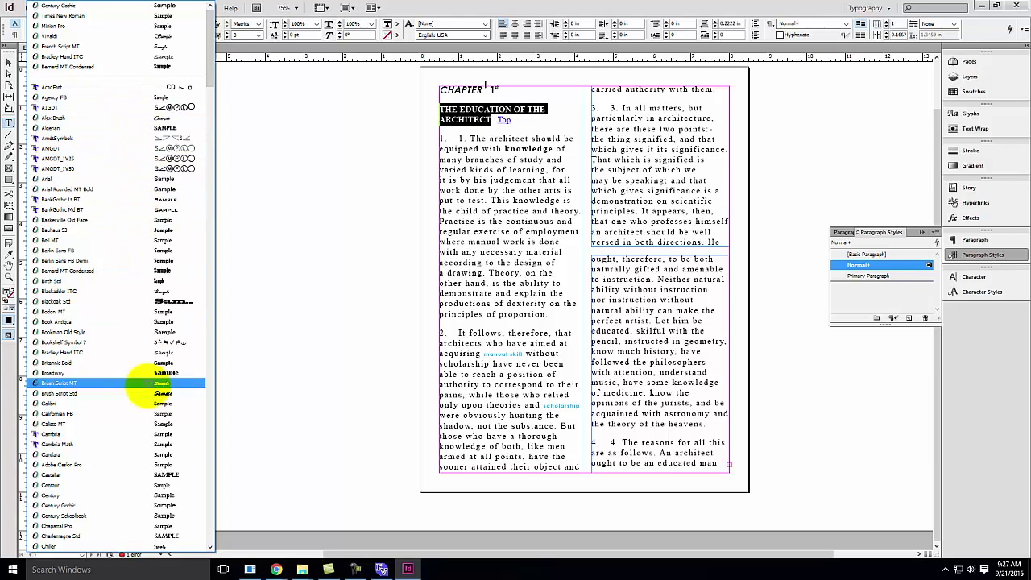
{"action": "left_click", "coordinate": [298, 239]}
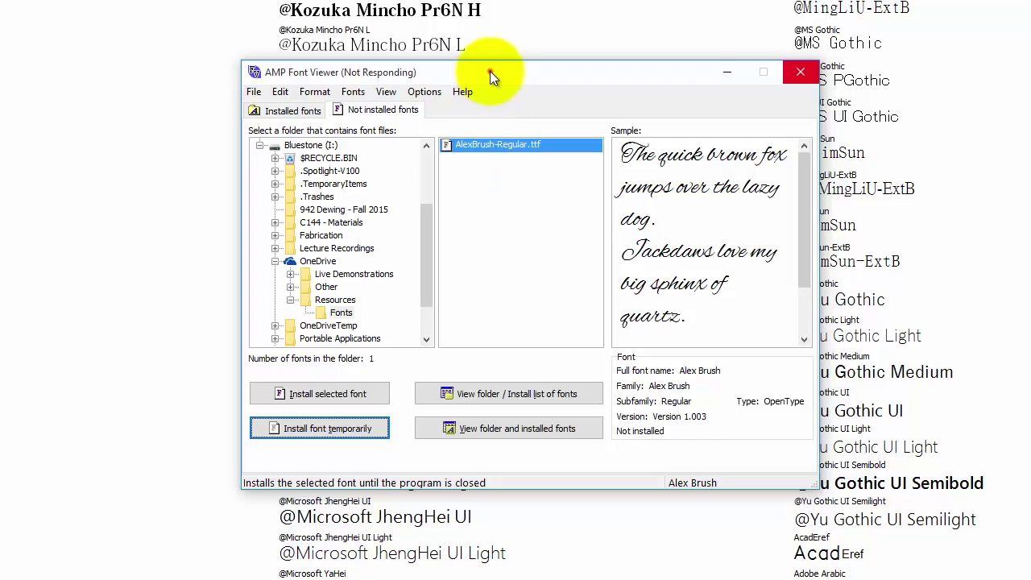
- Try closing the frozen AMP Font Viewer, cancelling the Windows solution check
{"action": "left_click_drag", "start_coordinate": [490, 71], "coordinate": [691, 92]}
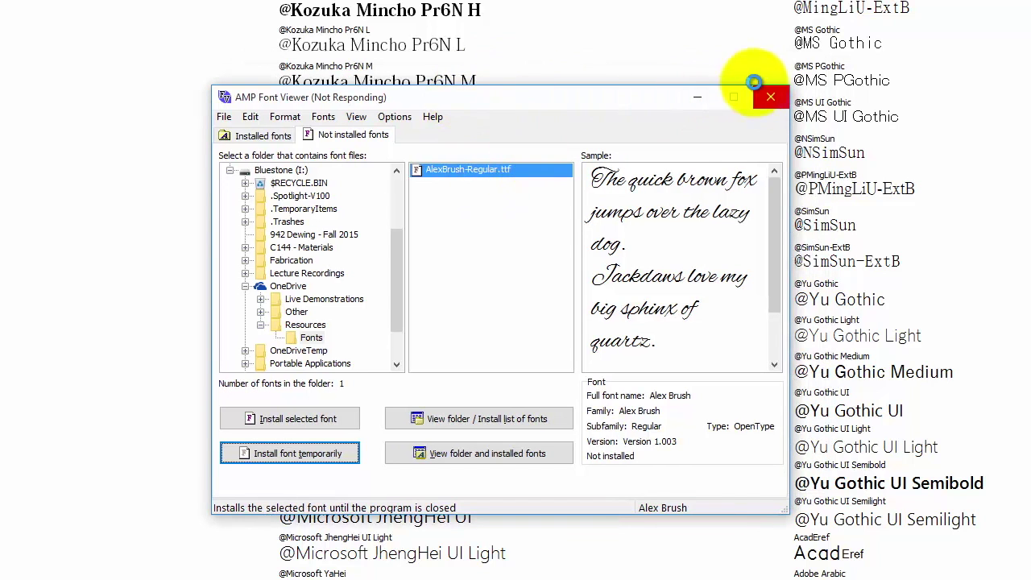
{"action": "left_click", "coordinate": [775, 97]}
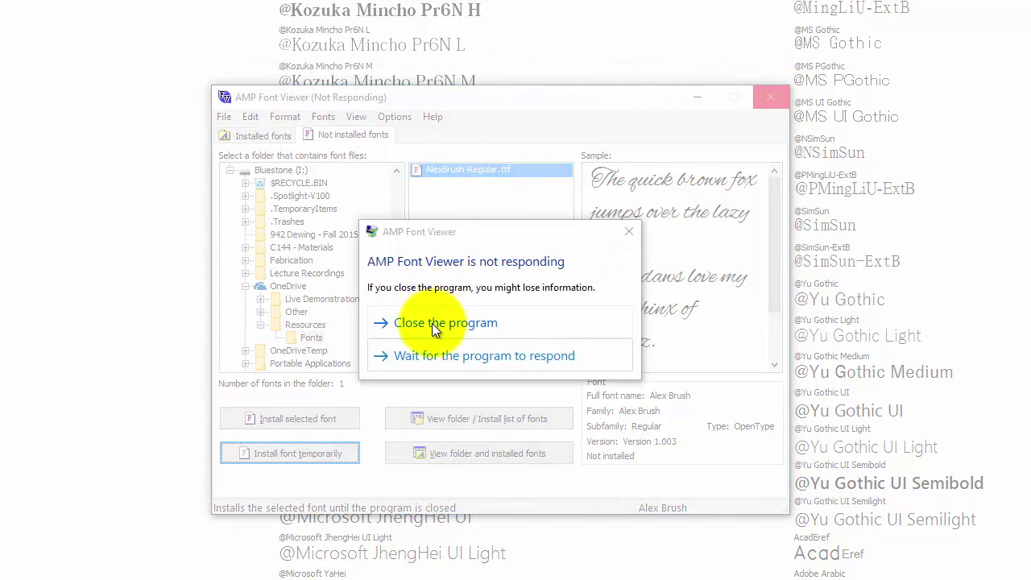
{"action": "left_click", "coordinate": [432, 321]}
{"action": "left_click", "coordinate": [588, 336]}
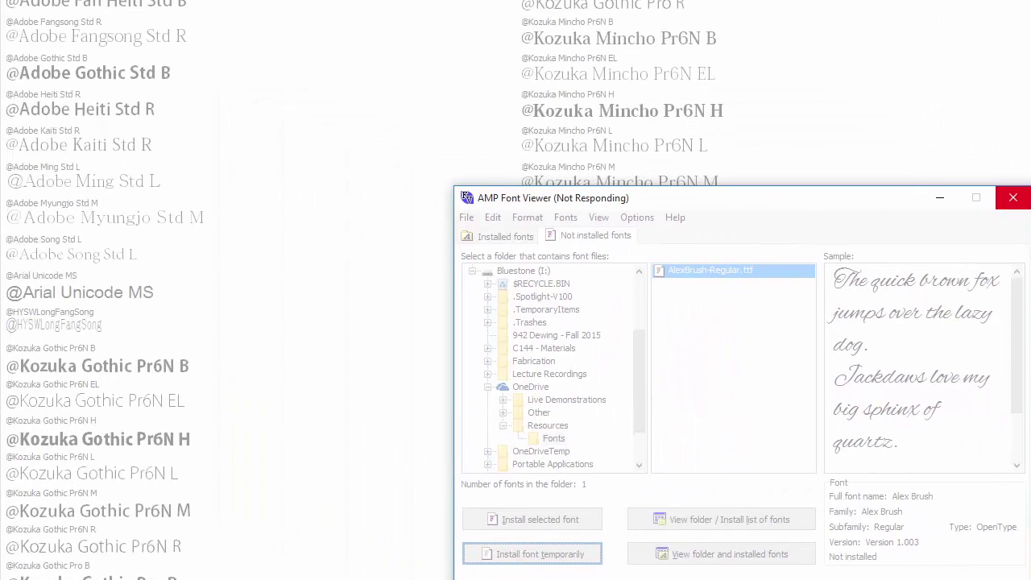
- End the AMP Font Viewer task in Task Manager via Ctrl+Alt+Delete
{"action": "key", "text": "ctrl+alt+Delete"}
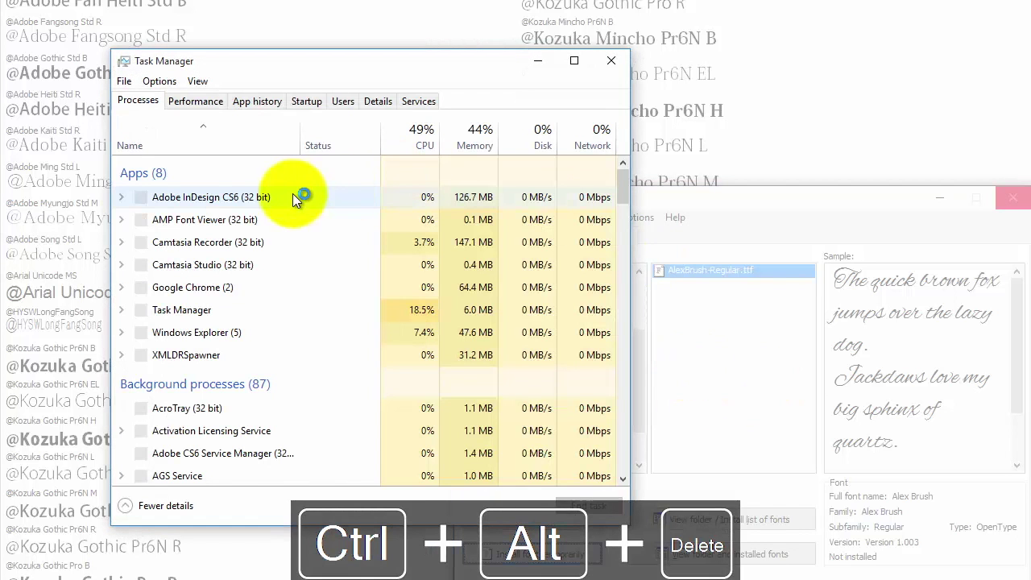
{"action": "left_click", "coordinate": [204, 218]}
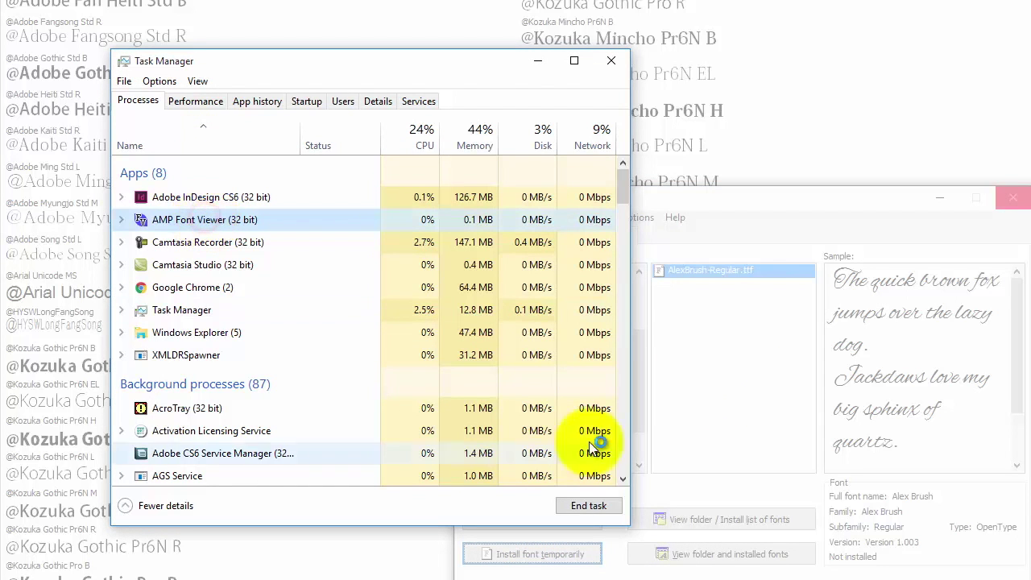
{"action": "left_click", "coordinate": [592, 504]}
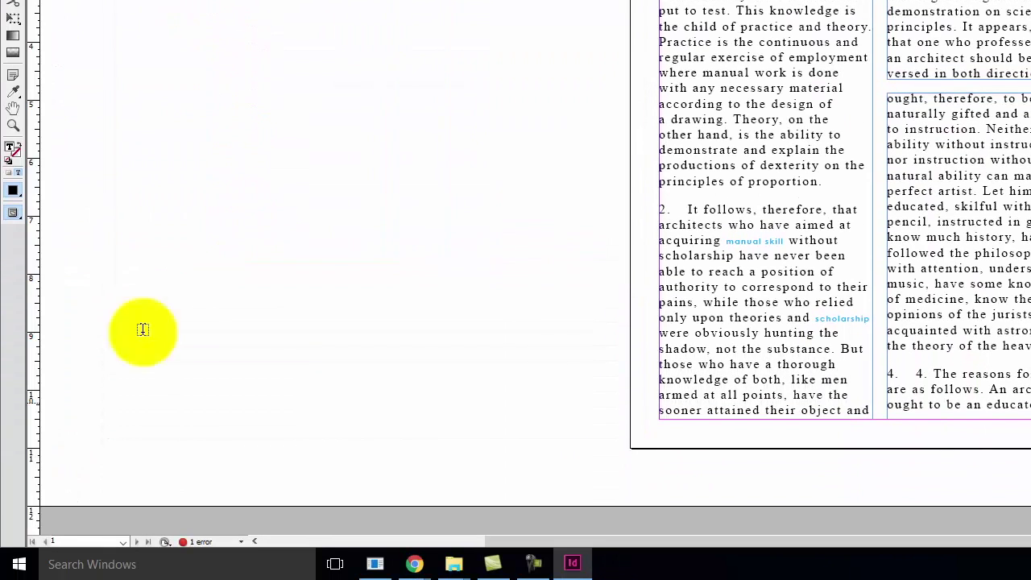
{"action": "left_click", "coordinate": [19, 564]}
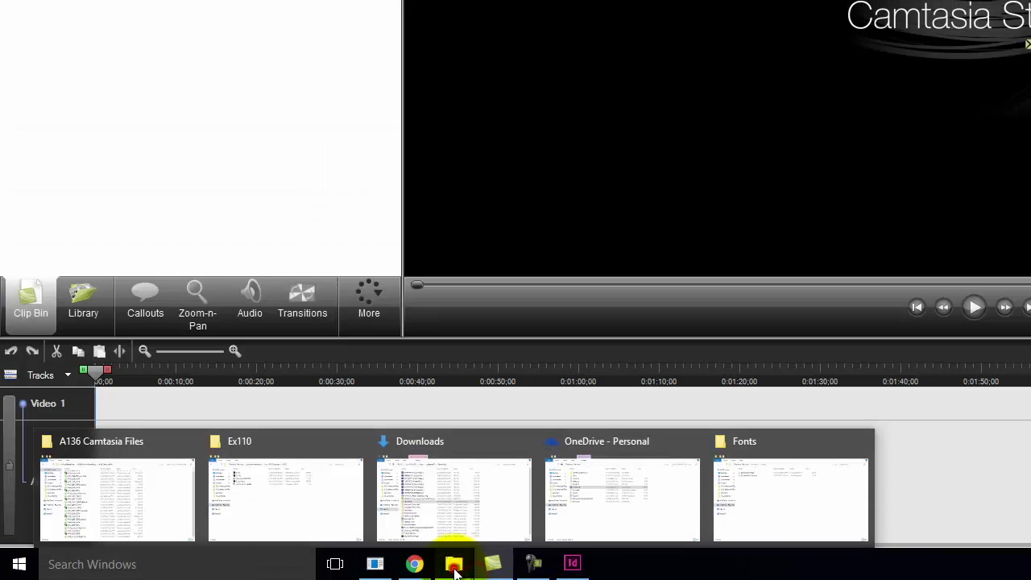
- From the Ex110 Explorer window, go up to OneDrive - Personal and launch FontViewer
{"action": "mouse_move", "coordinate": [454, 567]}
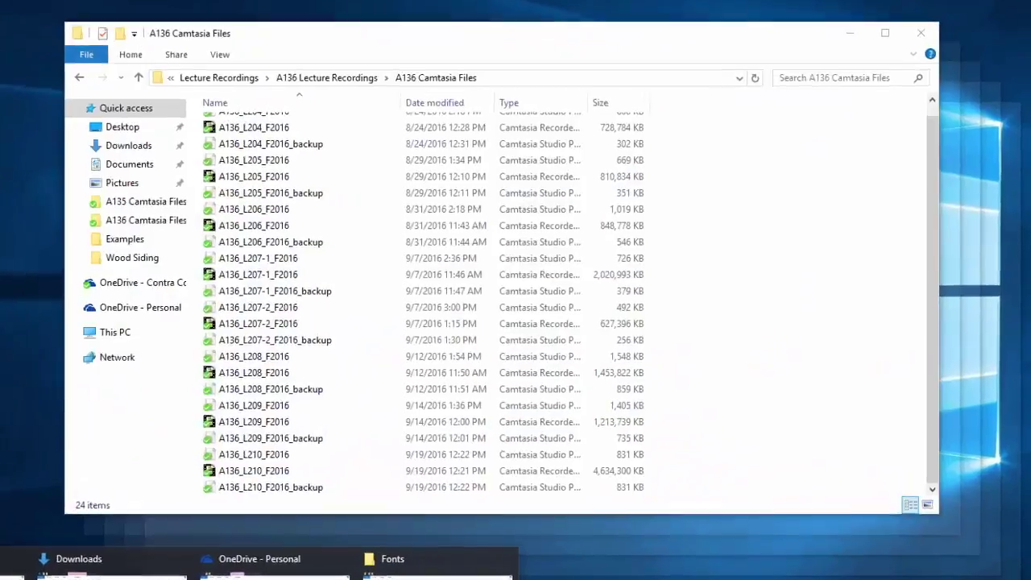
{"action": "left_click", "coordinate": [191, 533]}
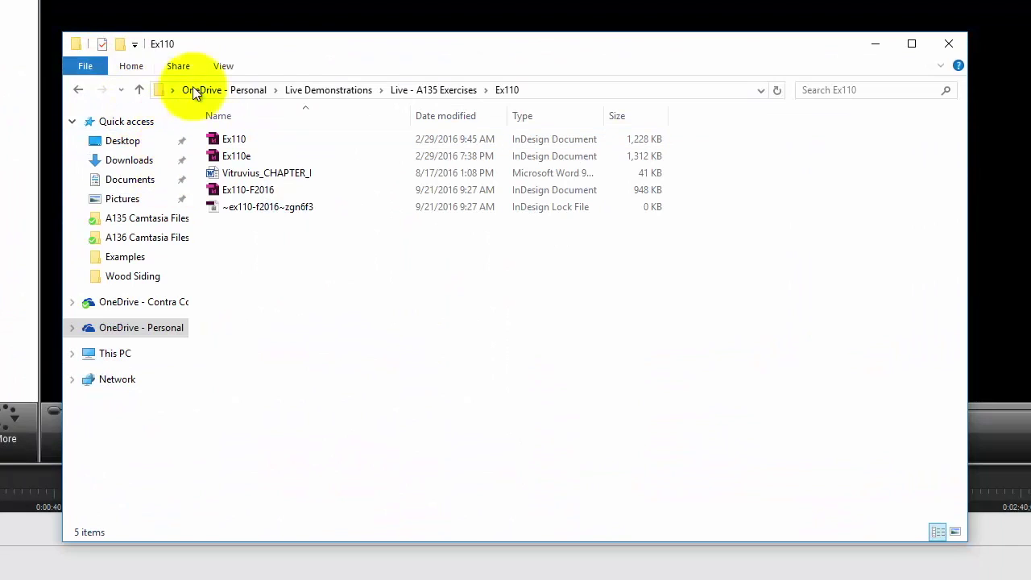
{"action": "left_click", "coordinate": [254, 92]}
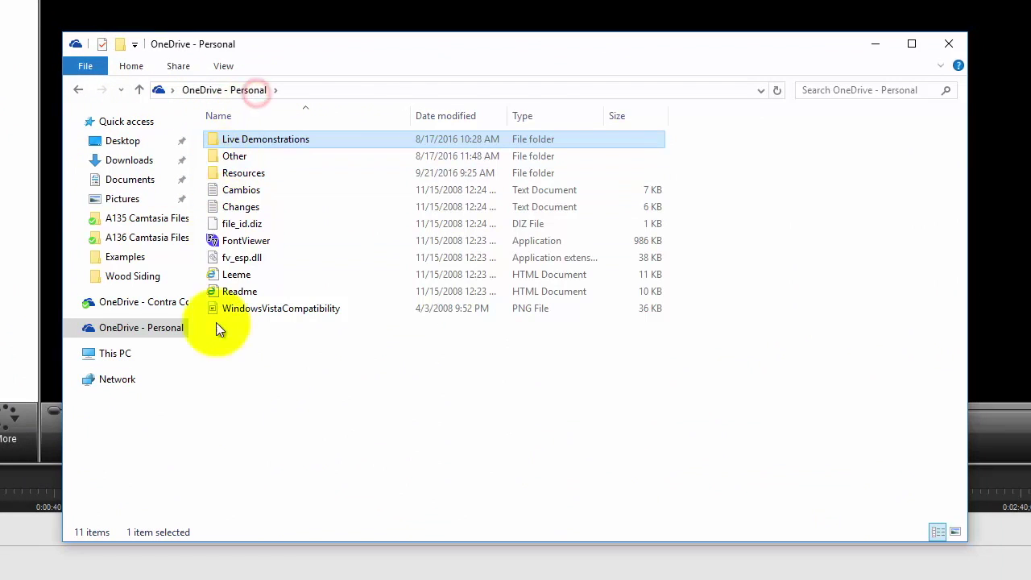
{"action": "double_click", "coordinate": [240, 240]}
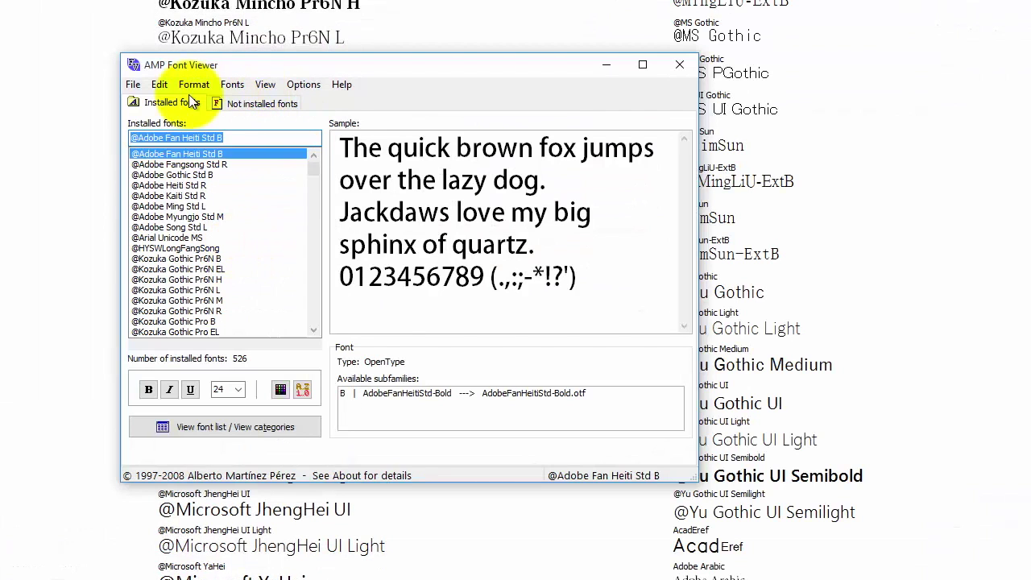
- Temporarily install AlexBrush-Regular.ttf from Bluestone (I:) > OneDrive > Resources > Fonts, then return to InDesign
{"action": "left_click", "coordinate": [239, 108]}
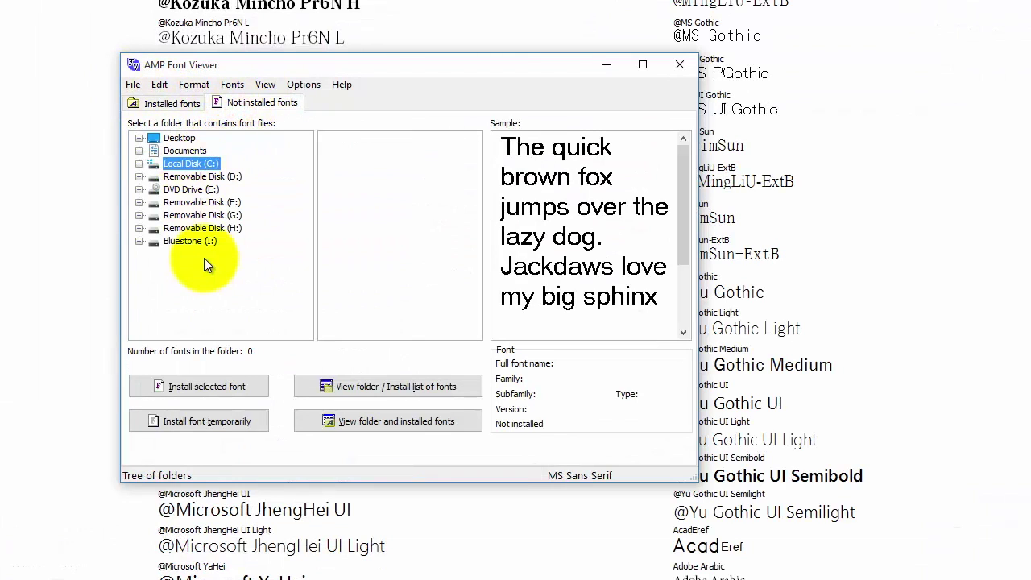
{"action": "left_click", "coordinate": [139, 242]}
{"action": "left_click", "coordinate": [154, 254]}
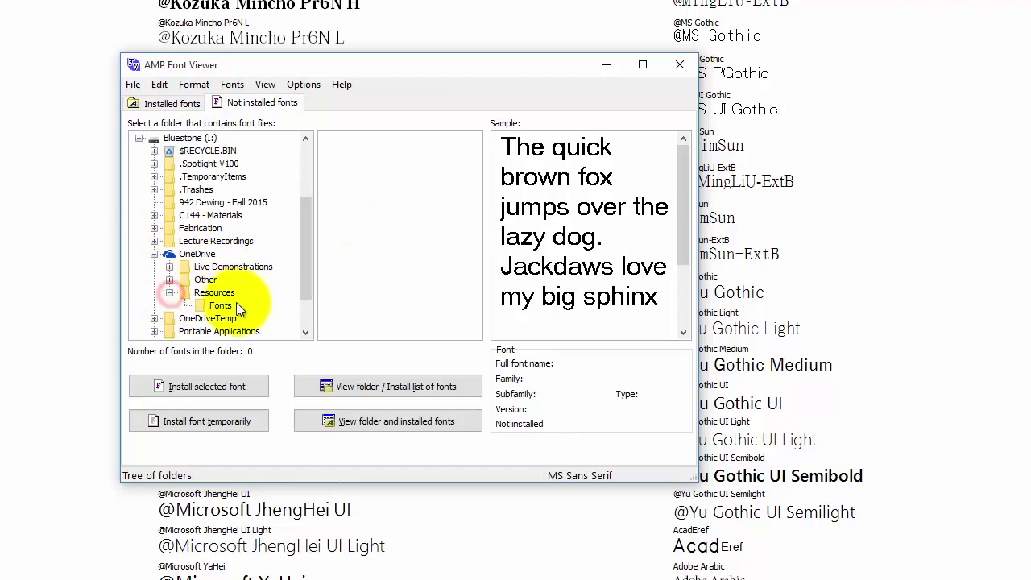
{"action": "left_click", "coordinate": [203, 304]}
{"action": "left_click", "coordinate": [394, 141]}
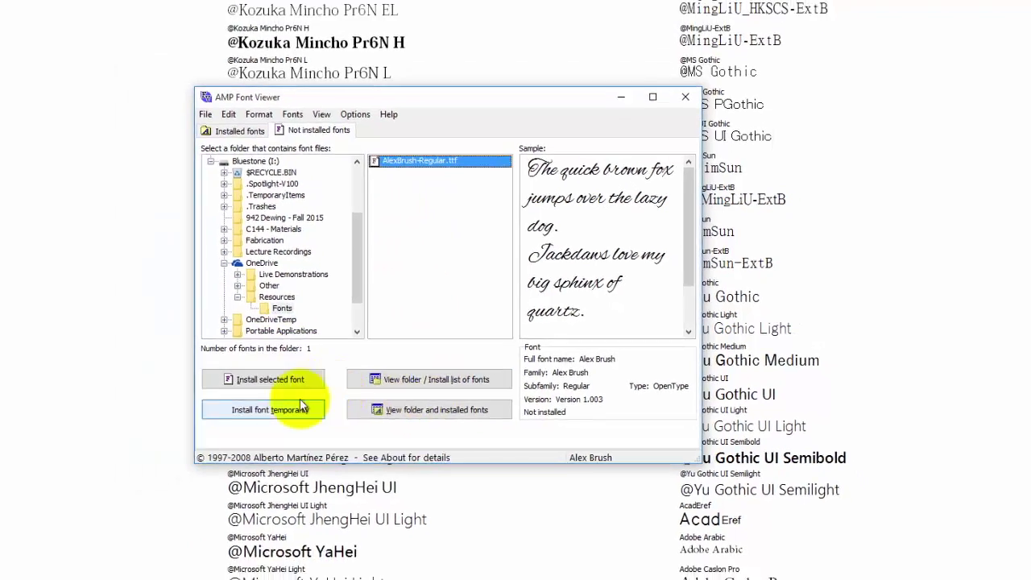
{"action": "left_click", "coordinate": [301, 405]}
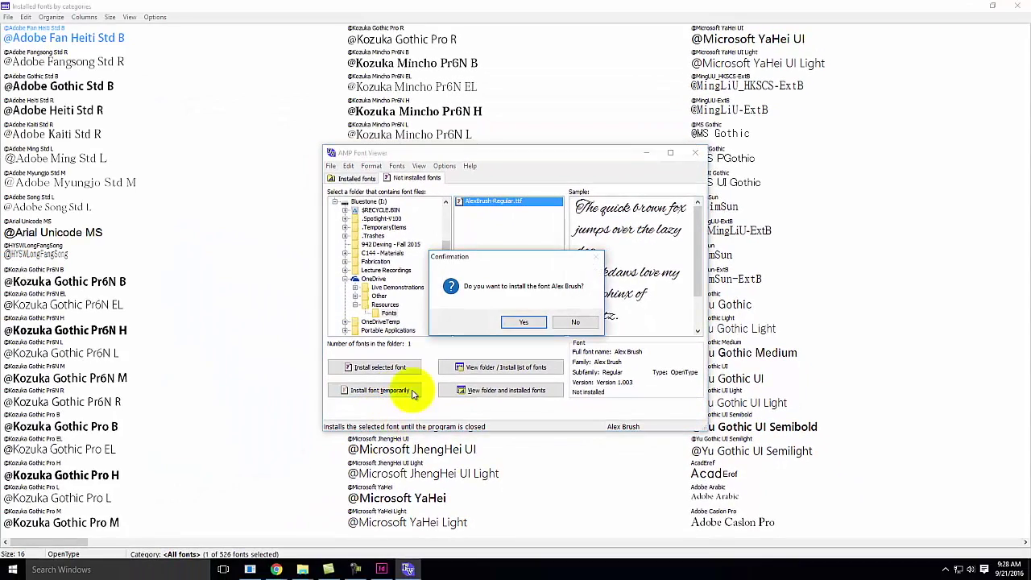
{"action": "left_click", "coordinate": [524, 322]}
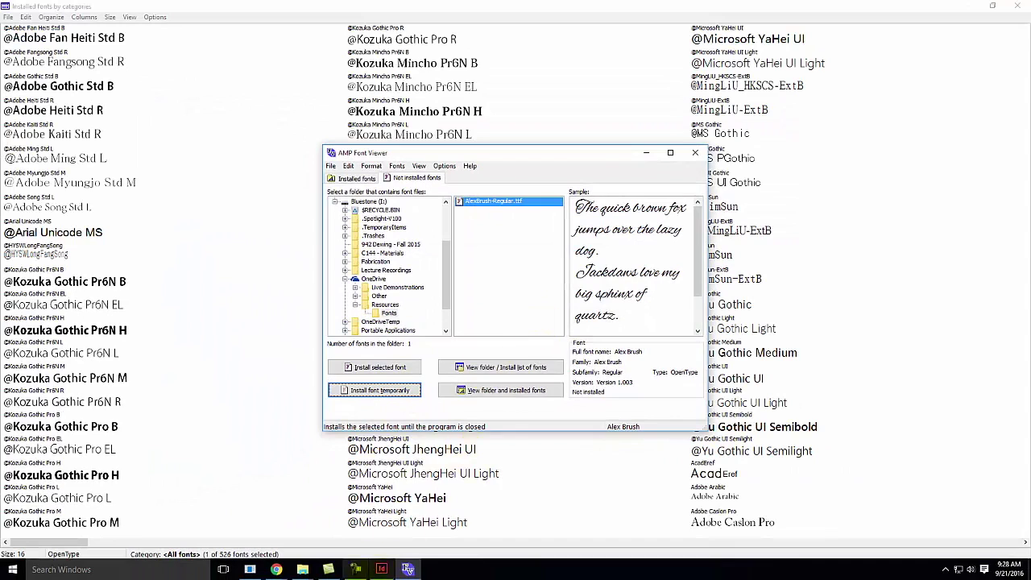
{"action": "left_click", "coordinate": [381, 569]}
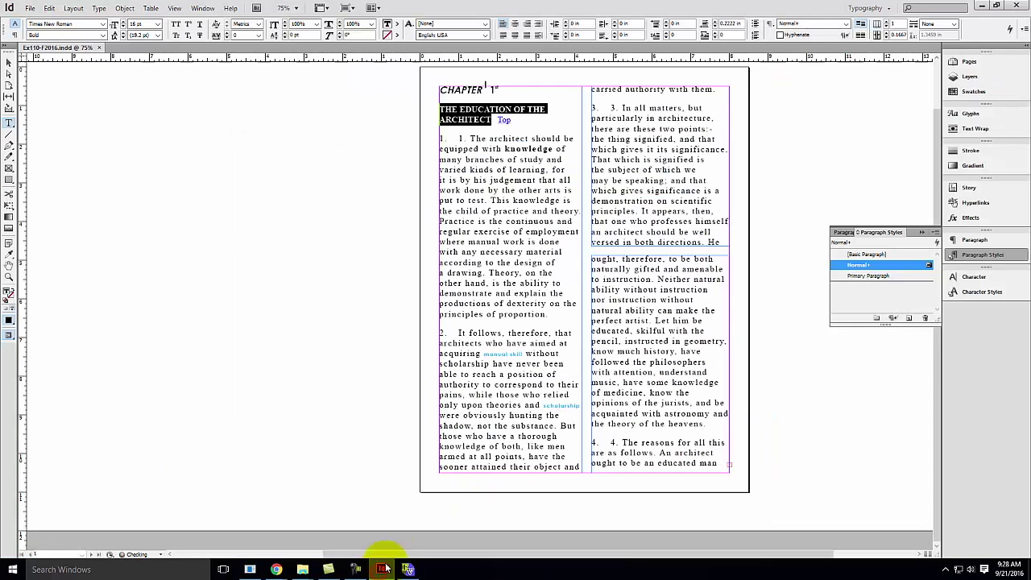
- Quit InDesign and relaunch it
{"action": "left_click", "coordinate": [28, 10]}
{"action": "left_click", "coordinate": [75, 314]}
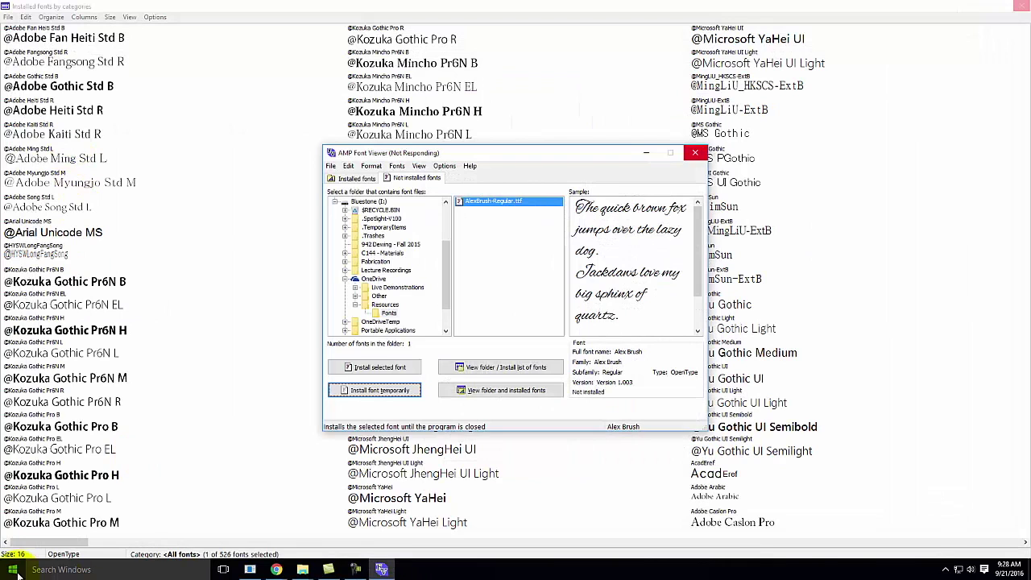
{"action": "left_click", "coordinate": [13, 570]}
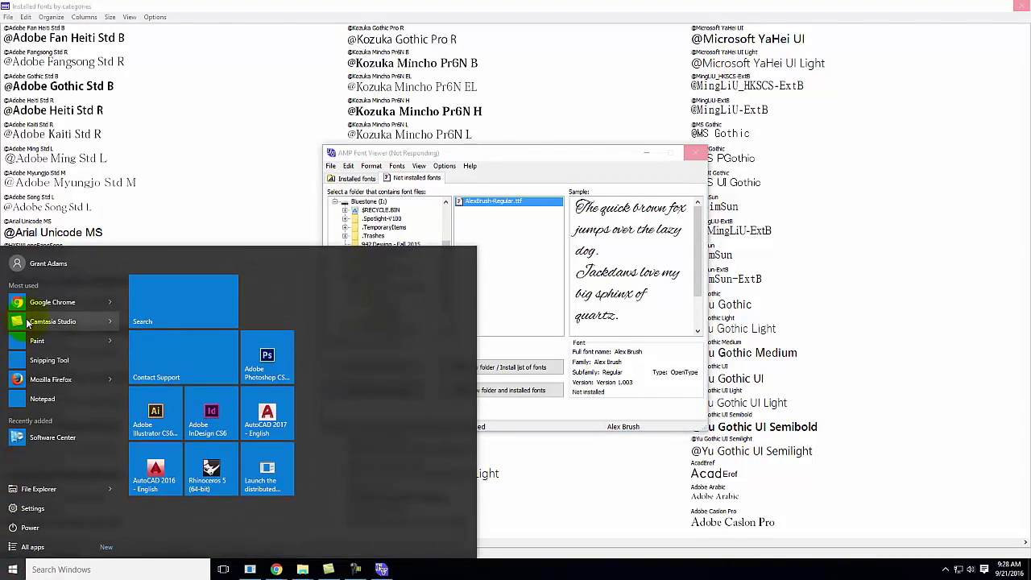
{"action": "left_click", "coordinate": [203, 406]}
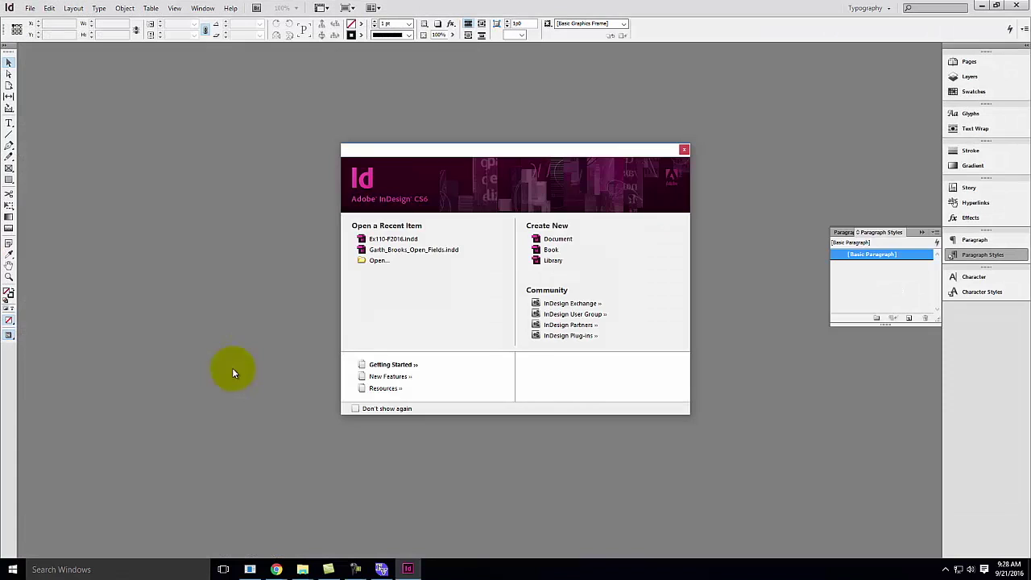
- Reopen Ex110-F2016.indd and select the THE EDUCATION OF THE ARCHITECT heading text
{"action": "left_click", "coordinate": [392, 238]}
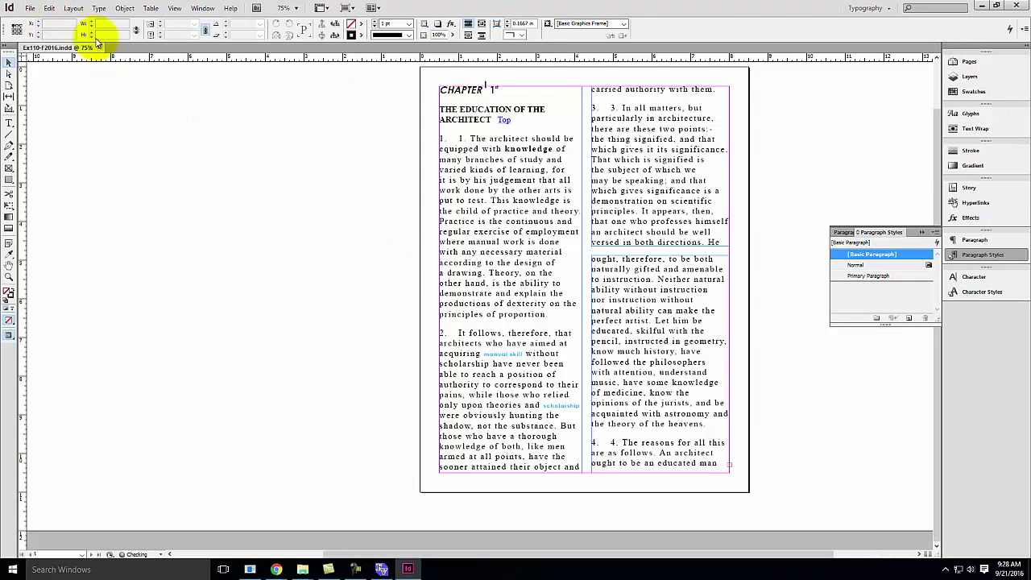
{"action": "left_click", "coordinate": [471, 109]}
{"action": "left_click_drag", "start_coordinate": [493, 121], "coordinate": [417, 104]}
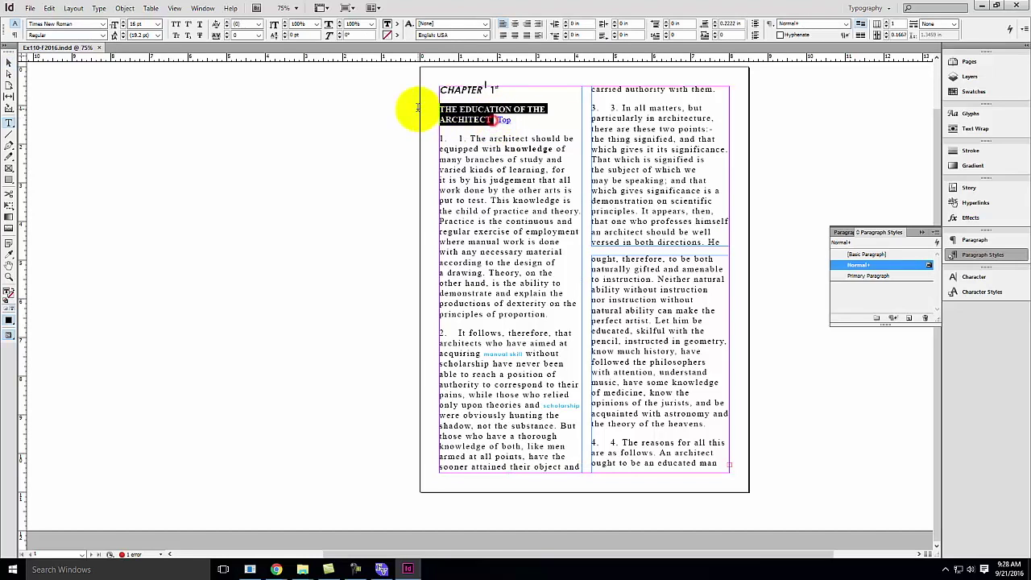
- Apply the Alex Brush font to the heading and zoom in on it
{"action": "left_click", "coordinate": [104, 24]}
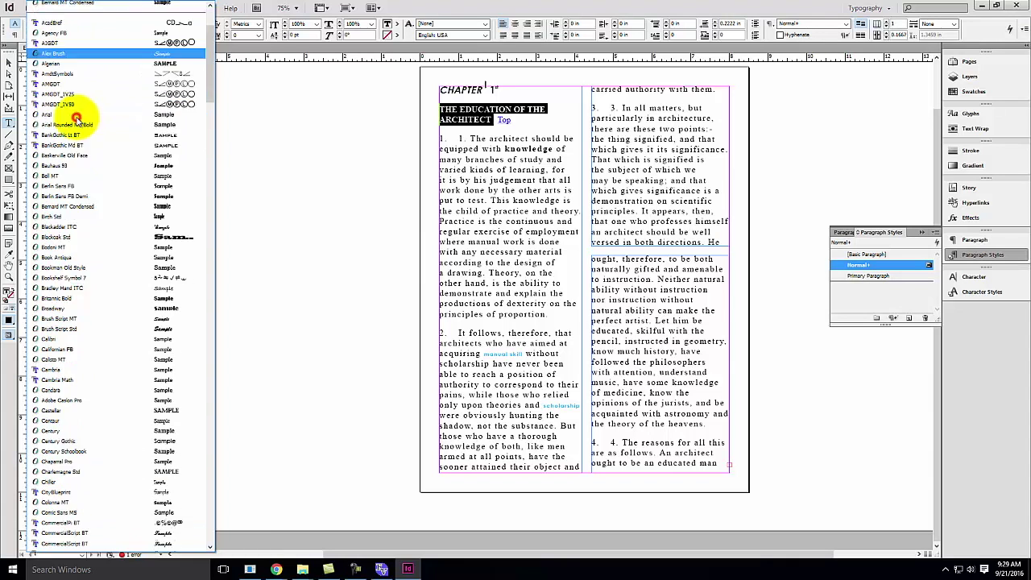
{"action": "left_click", "coordinate": [77, 118]}
{"action": "left_click", "coordinate": [466, 110]}
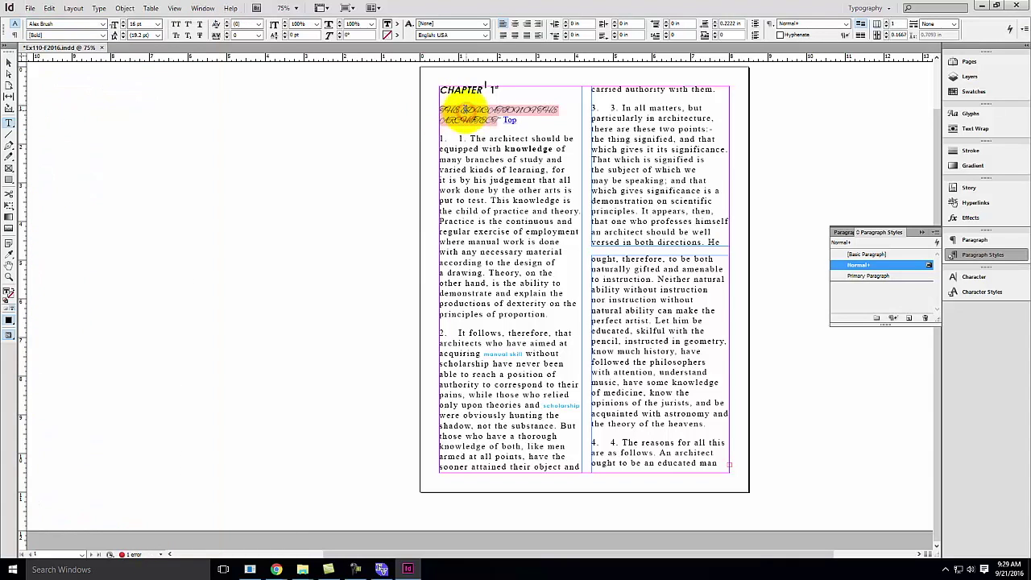
{"action": "key", "text": "ctrl+alt+equal"}
{"action": "key", "text": "ctrl+alt+equal"}
{"action": "key", "text": "ctrl+alt+equal"}
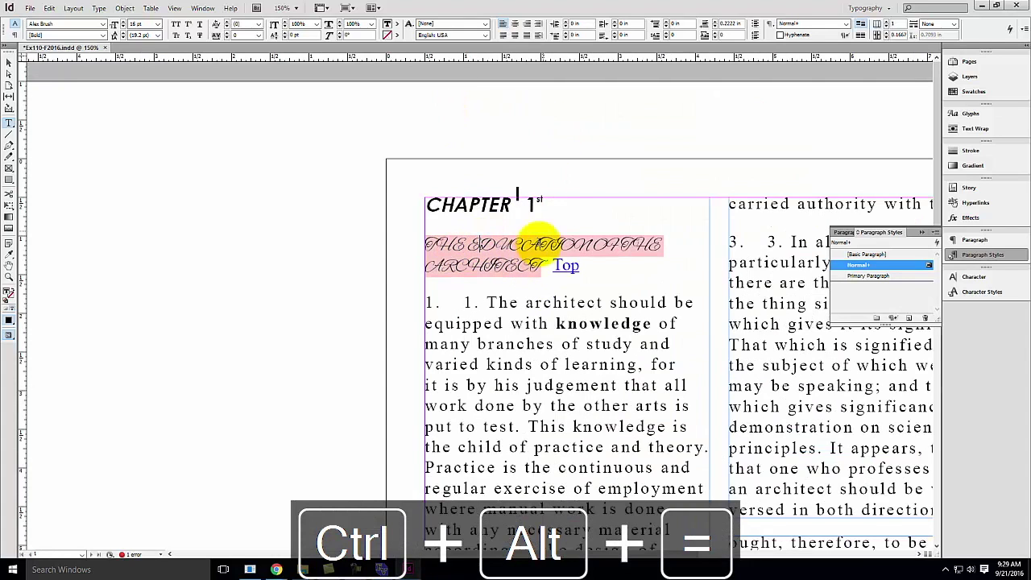
- Retype the all-caps heading in title case as 'The Education of the Architect' and reselect it
{"action": "left_click_drag", "start_coordinate": [542, 268], "coordinate": [410, 244]}
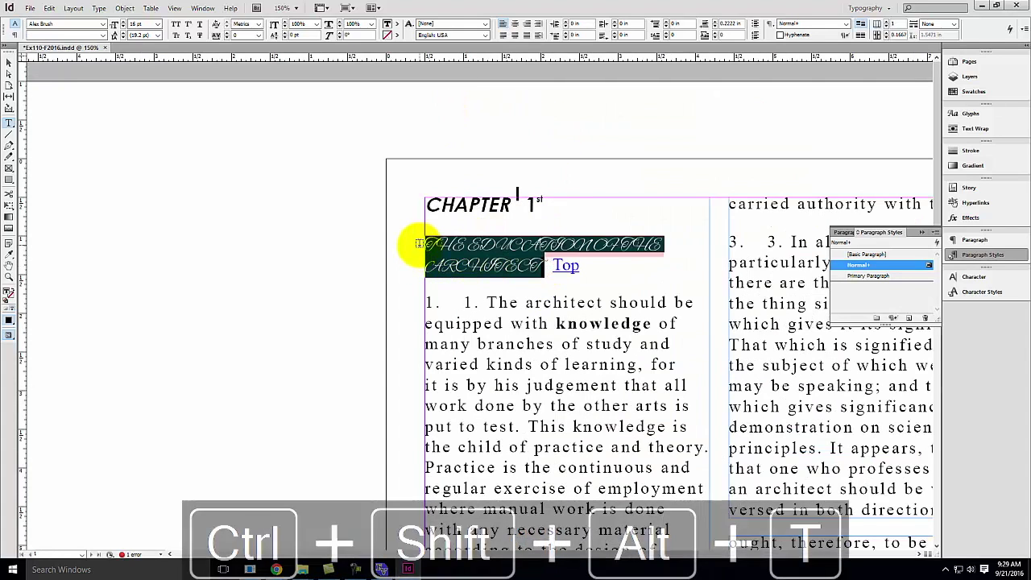
{"action": "type", "text": "The Edu"}
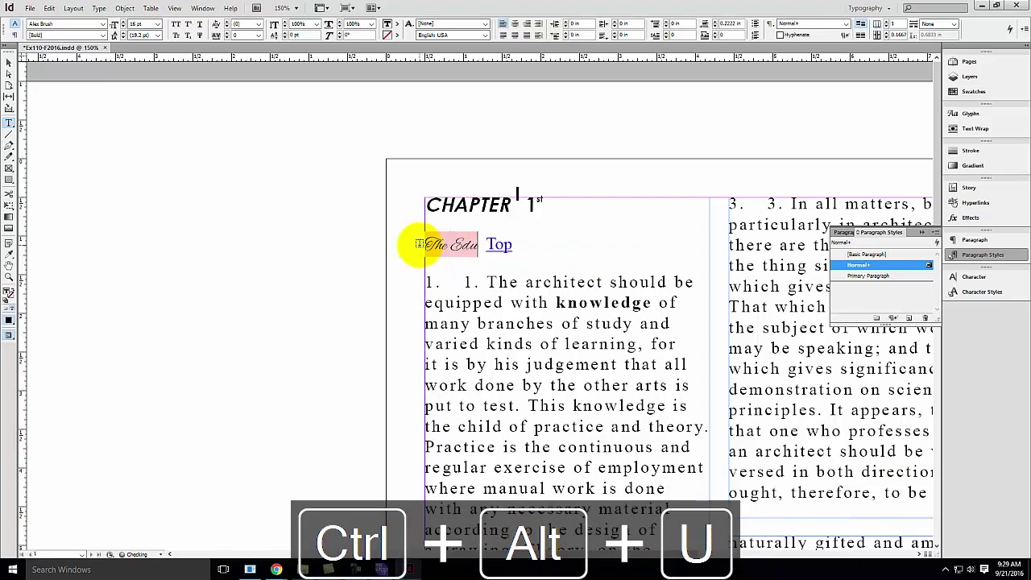
{"action": "type", "text": "cation of"}
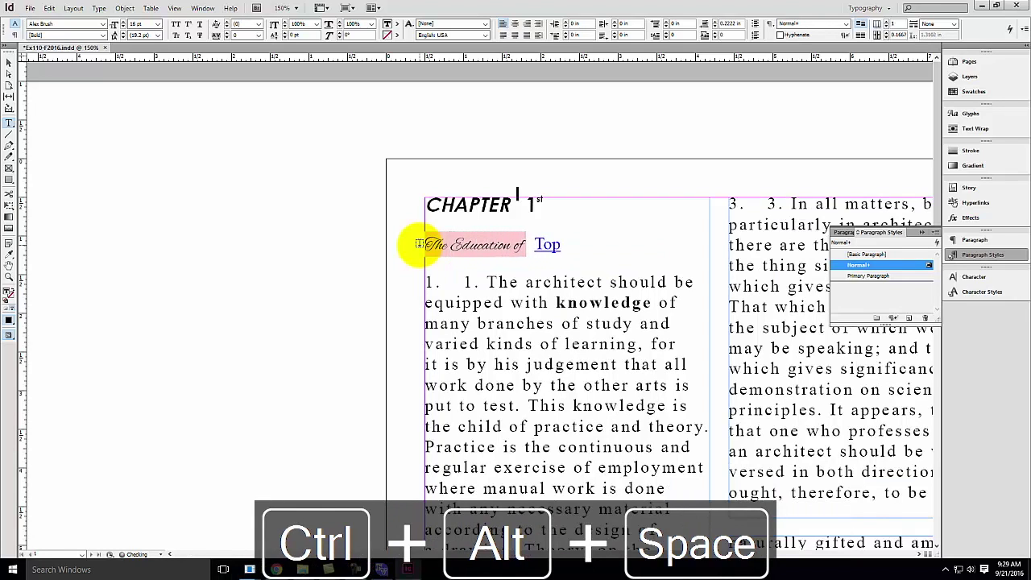
{"action": "type", "text": " the Architect"}
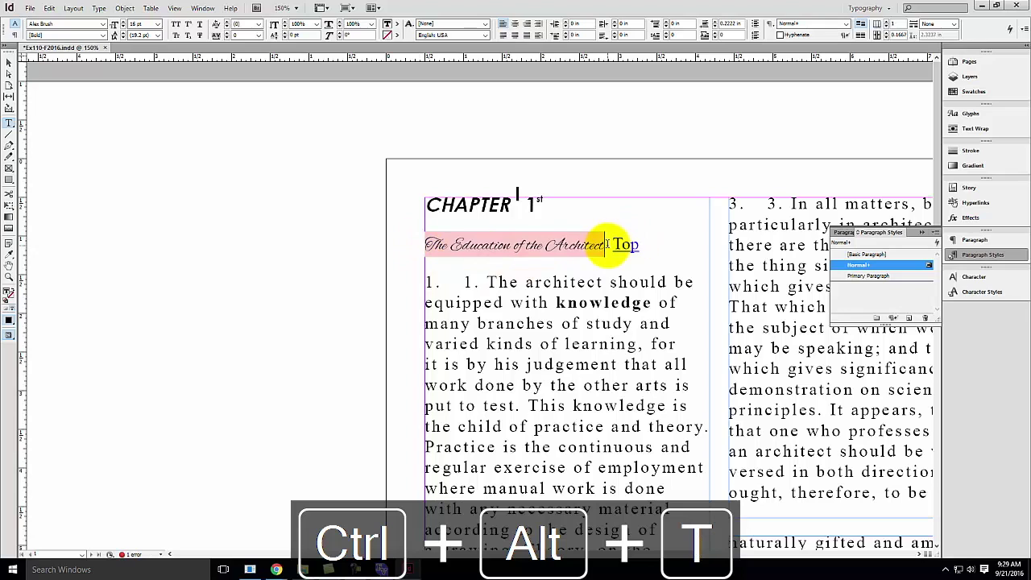
{"action": "left_click_drag", "start_coordinate": [608, 242], "coordinate": [420, 237]}
{"action": "left_click", "coordinate": [100, 35]}
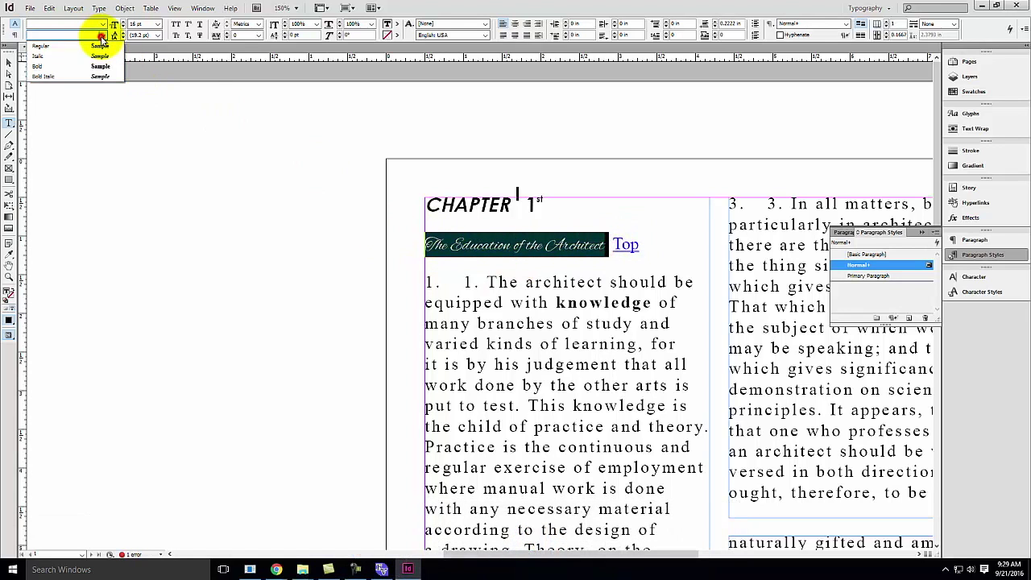
- Set the heading to Regular style and delete the Top link, restoring the paragraph break
{"action": "left_click", "coordinate": [87, 46]}
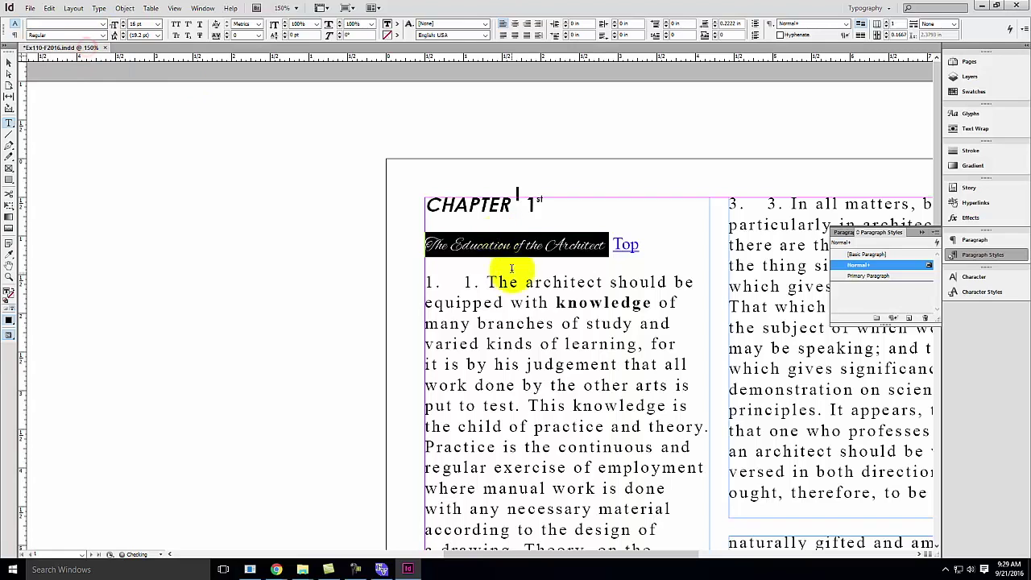
{"action": "left_click", "coordinate": [523, 300]}
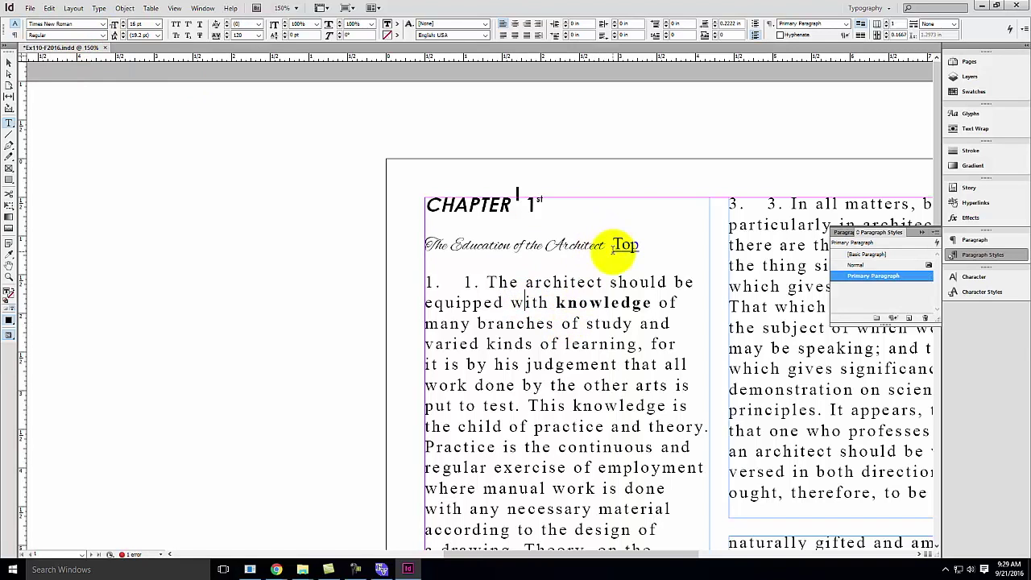
{"action": "left_click_drag", "start_coordinate": [610, 244], "coordinate": [654, 248]}
{"action": "key", "text": "ctrl+alt+BackSpace"}
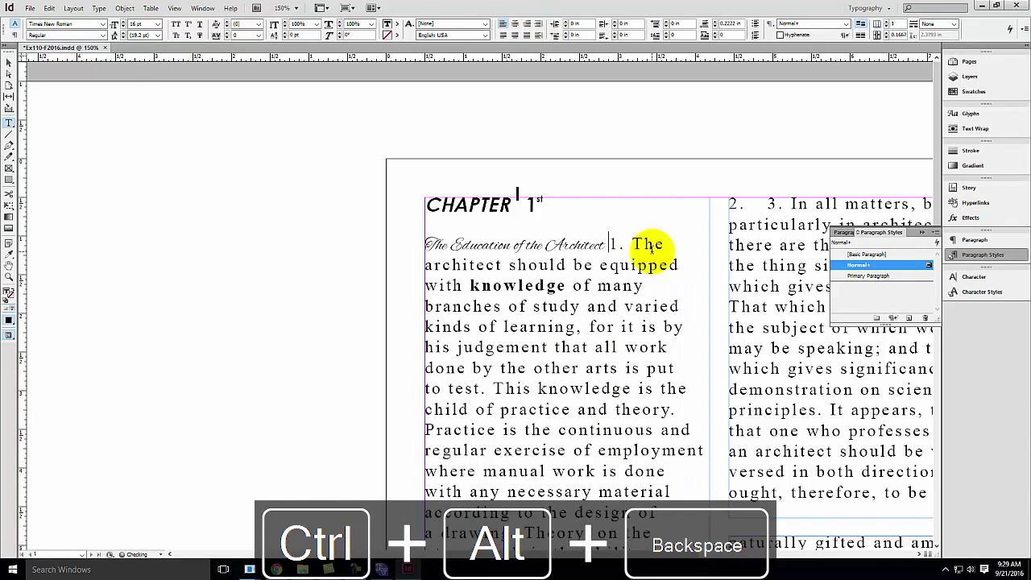
{"action": "key", "text": "ctrl+alt+Return"}
- Enlarge the heading's font size by five increments
{"action": "left_click_drag", "start_coordinate": [600, 243], "coordinate": [368, 223]}
{"action": "left_click", "coordinate": [443, 242]}
{"action": "left_click_drag", "start_coordinate": [610, 245], "coordinate": [426, 225]}
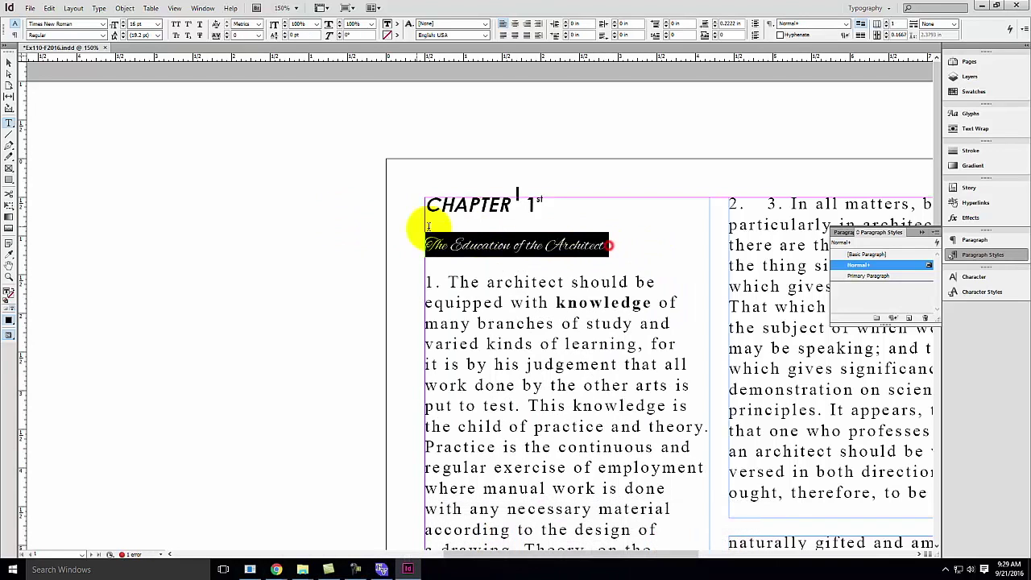
{"action": "left_click", "coordinate": [123, 21]}
{"action": "left_click", "coordinate": [122, 21]}
{"action": "left_click", "coordinate": [123, 21]}
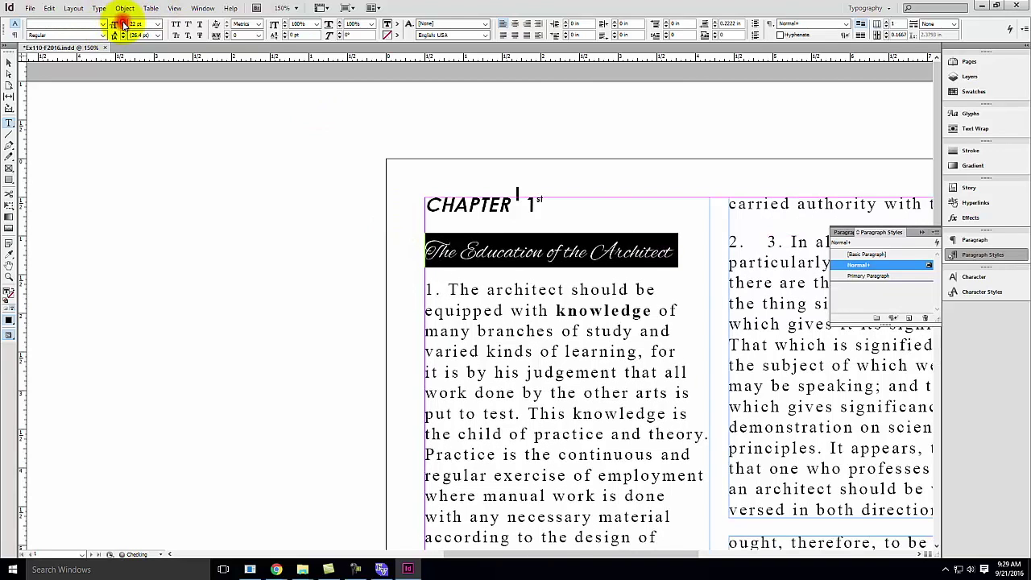
{"action": "left_click", "coordinate": [123, 20]}
{"action": "left_click", "coordinate": [122, 21]}
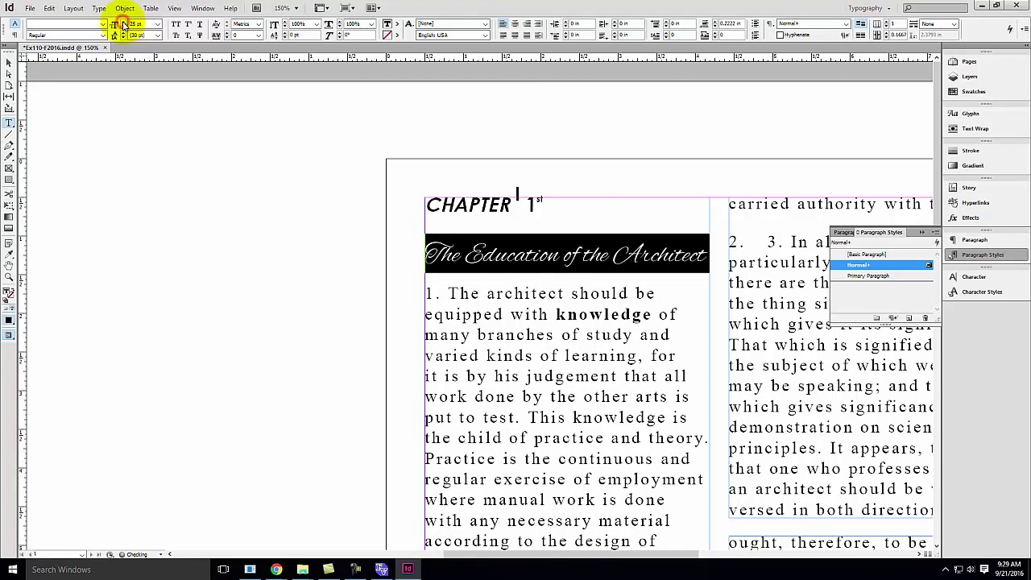
{"action": "left_click", "coordinate": [650, 175]}
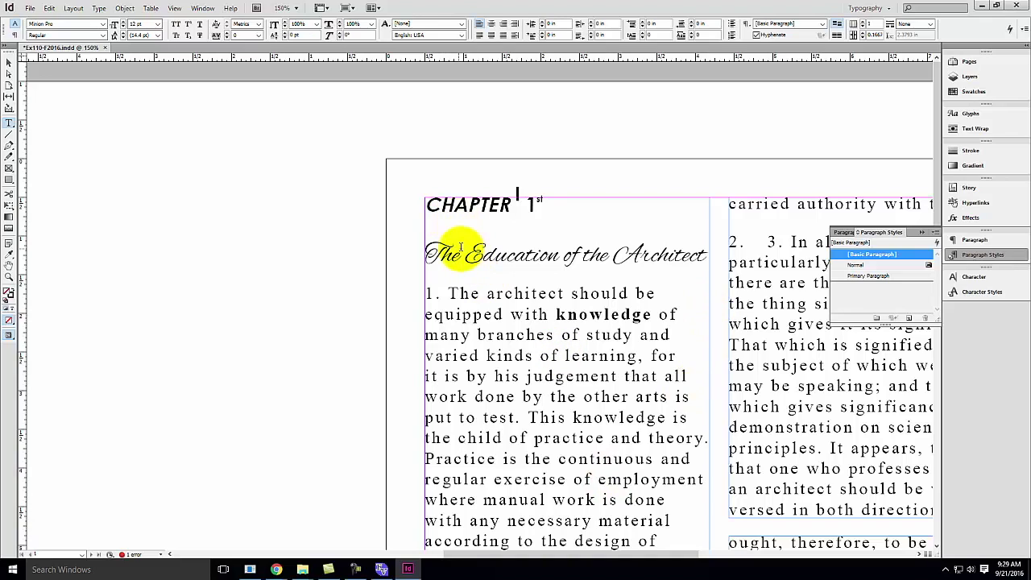
{"action": "scroll", "coordinate": [480, 369], "scroll_direction": "down", "scroll_amount": 8}
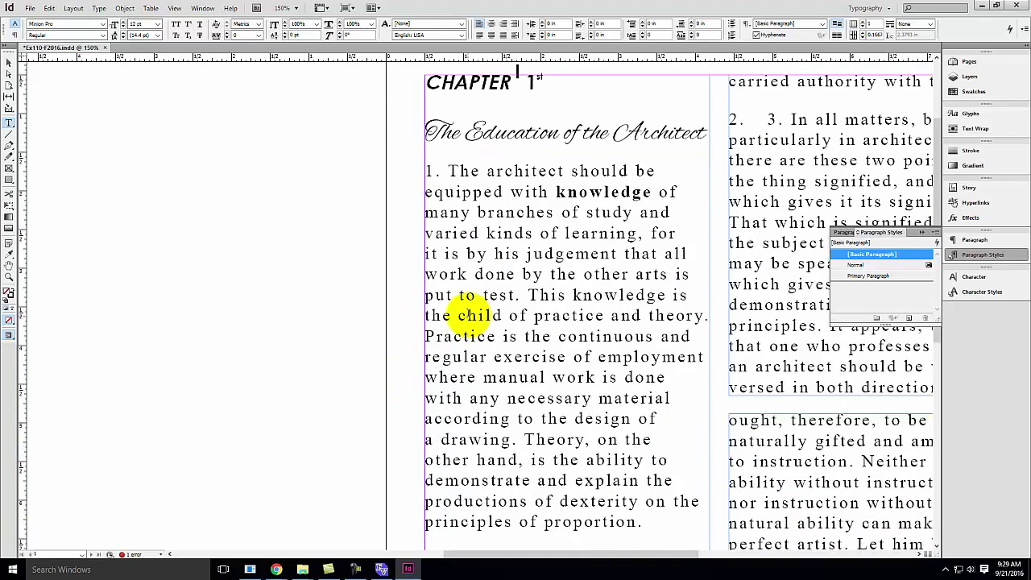
{"action": "scroll", "coordinate": [467, 318], "scroll_direction": "up", "scroll_amount": 8}
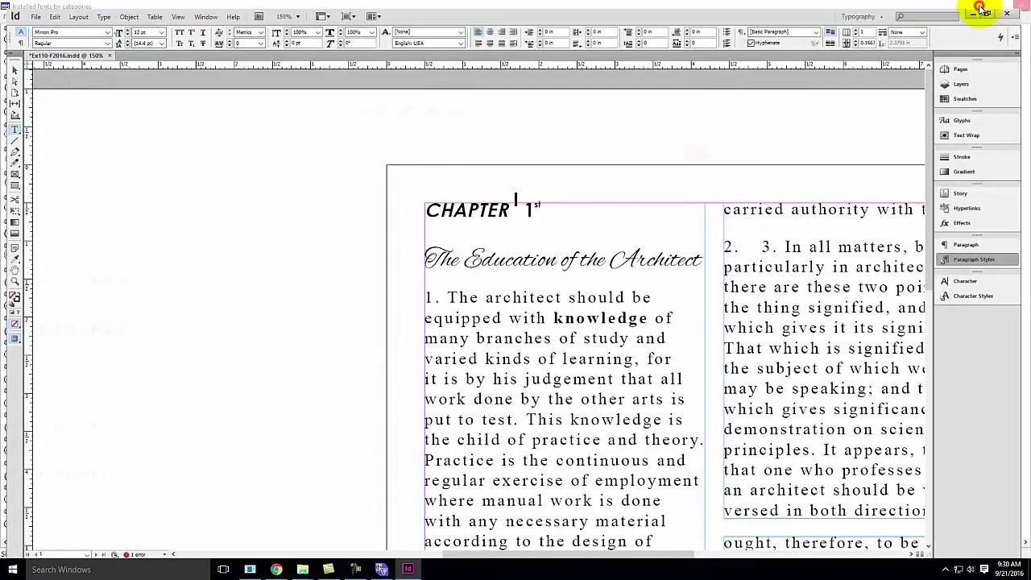
- Minimize InDesign and bring up the Chrome window with the 'word art' Google Images search
{"action": "left_click", "coordinate": [981, 7]}
{"action": "left_click", "coordinate": [282, 571]}
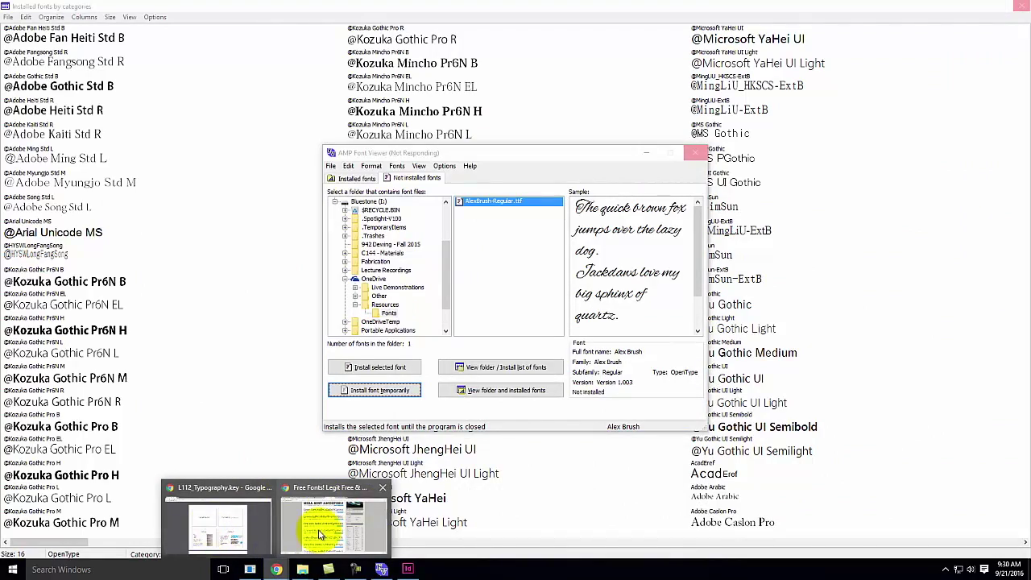
{"action": "mouse_move", "coordinate": [294, 523]}
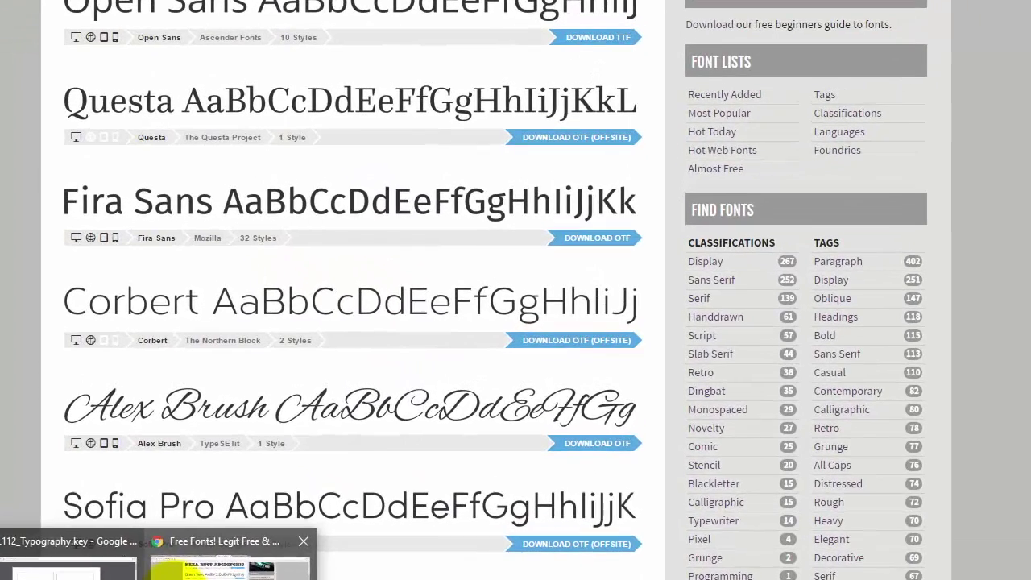
{"action": "left_click", "coordinate": [232, 566]}
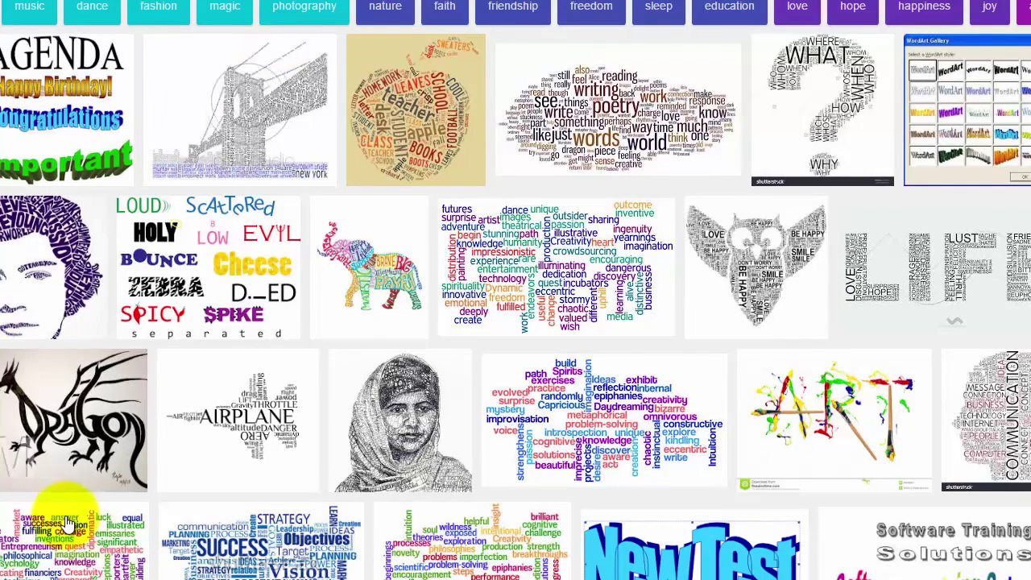
- Preview the portrait, word-cloud, heart-shaped and bridge word-art images
{"action": "left_click", "coordinate": [68, 264]}
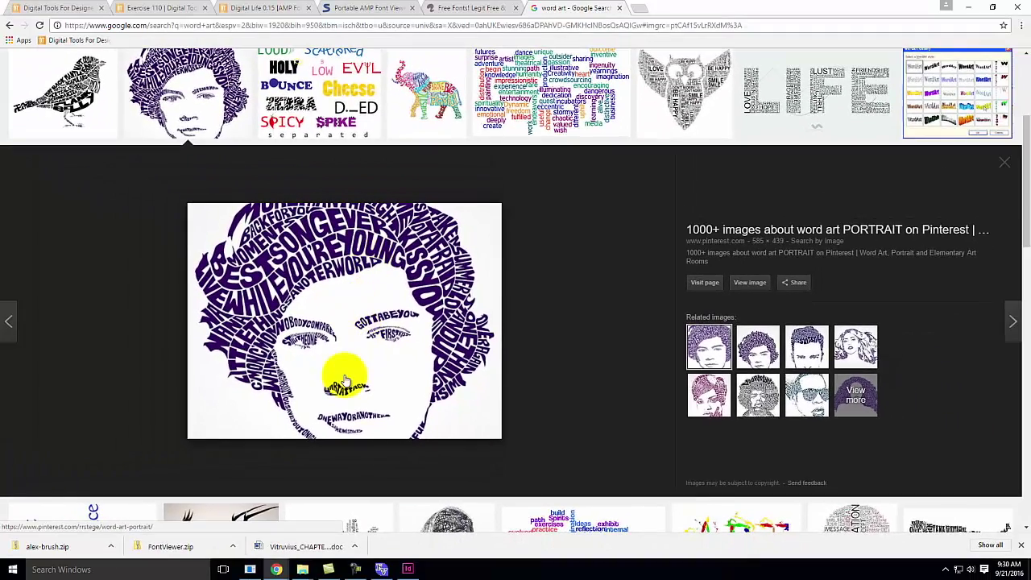
{"action": "scroll", "coordinate": [443, 312], "scroll_direction": "up", "scroll_amount": 3}
{"action": "left_click", "coordinate": [587, 201]}
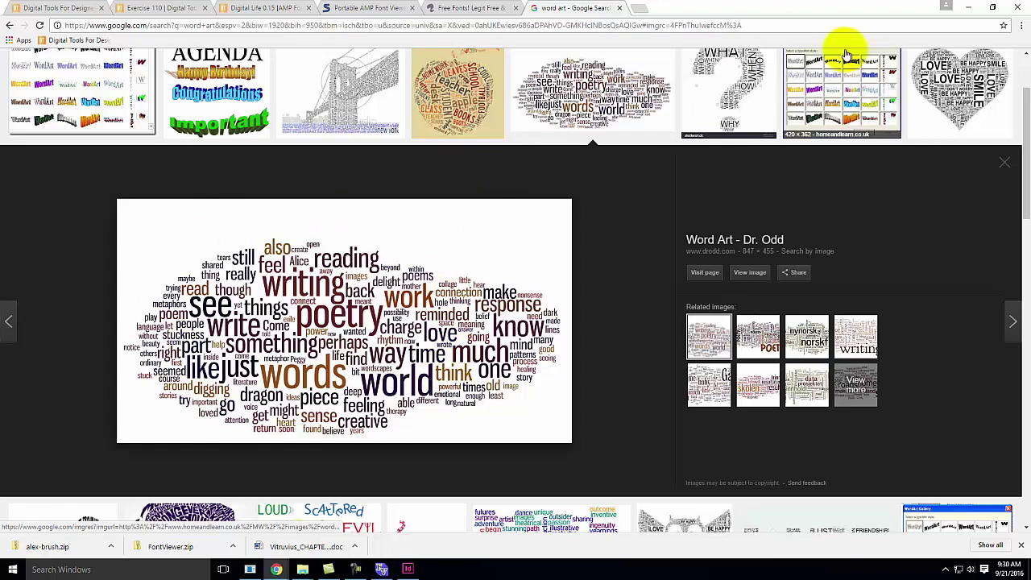
{"action": "left_click", "coordinate": [953, 79]}
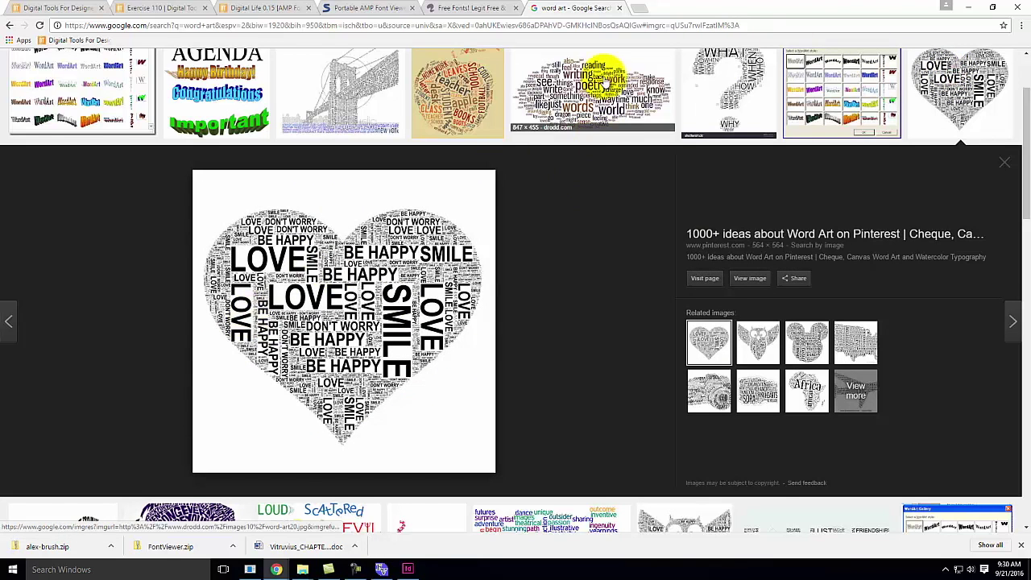
{"action": "scroll", "coordinate": [604, 80], "scroll_direction": "down", "scroll_amount": 1}
{"action": "scroll", "coordinate": [616, 72], "scroll_direction": "up", "scroll_amount": 2}
{"action": "left_click", "coordinate": [364, 136]}
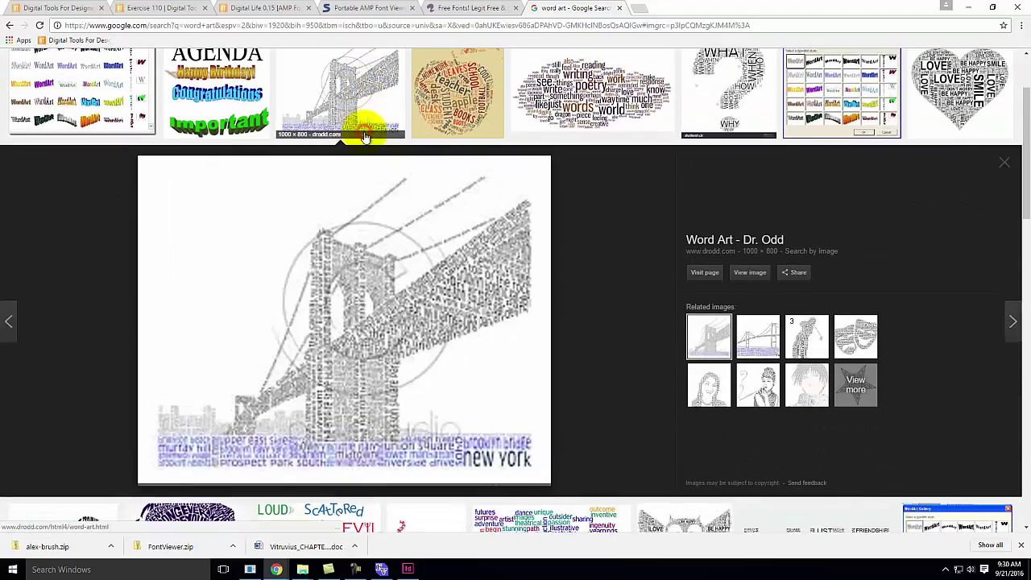
- Preview more word-art images, including the SUCCESS STRATEGY cloud, then bring Camtasia Studio forward
{"action": "scroll", "coordinate": [432, 347], "scroll_direction": "down", "scroll_amount": 5}
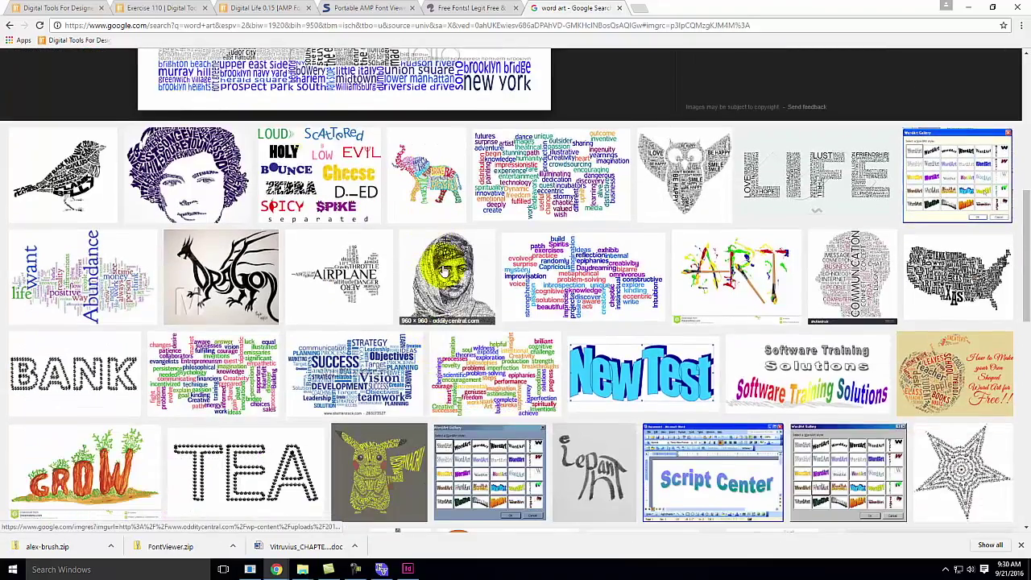
{"action": "left_click", "coordinate": [447, 270]}
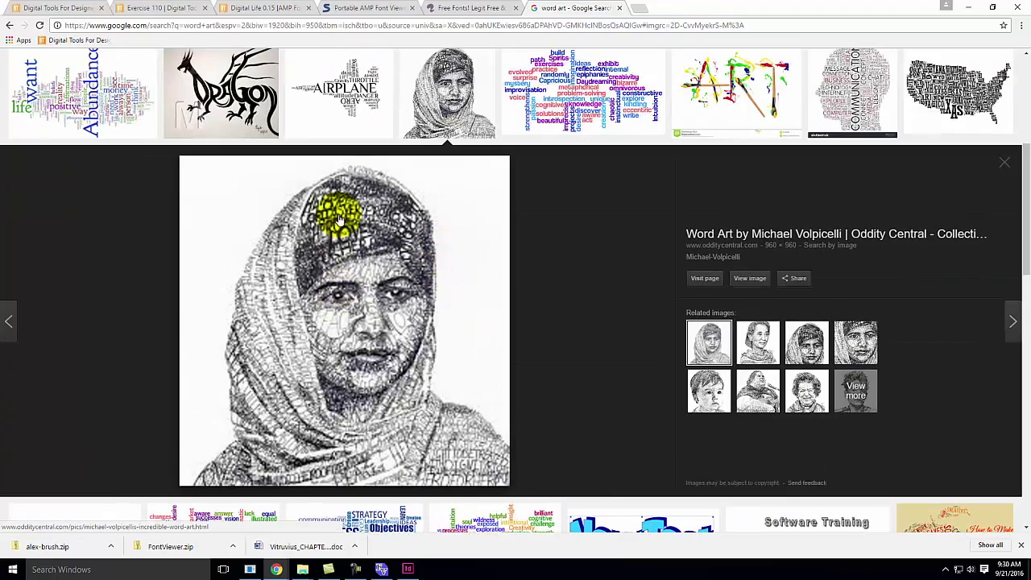
{"action": "scroll", "coordinate": [340, 218], "scroll_direction": "down", "scroll_amount": 5}
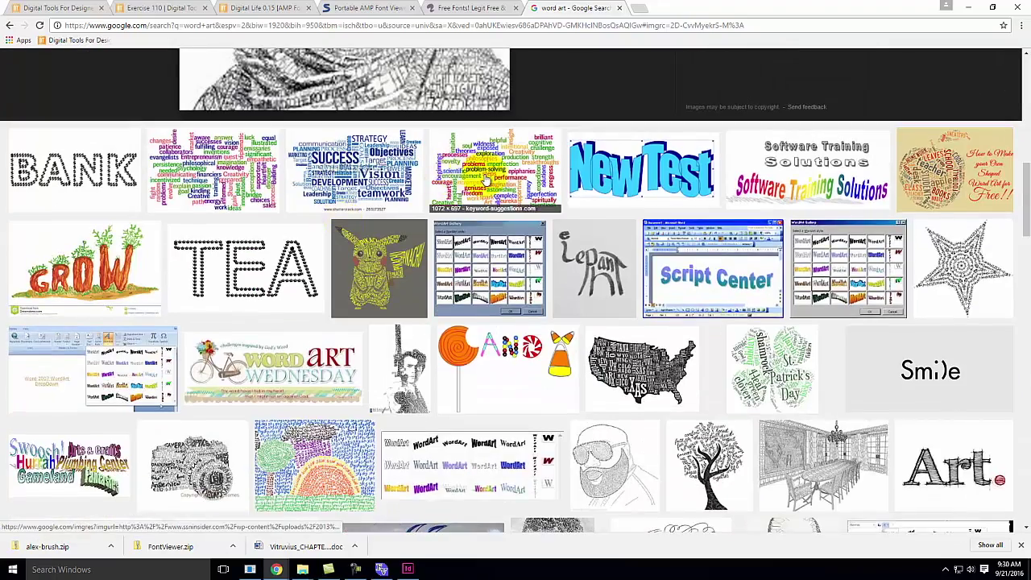
{"action": "left_click", "coordinate": [487, 174]}
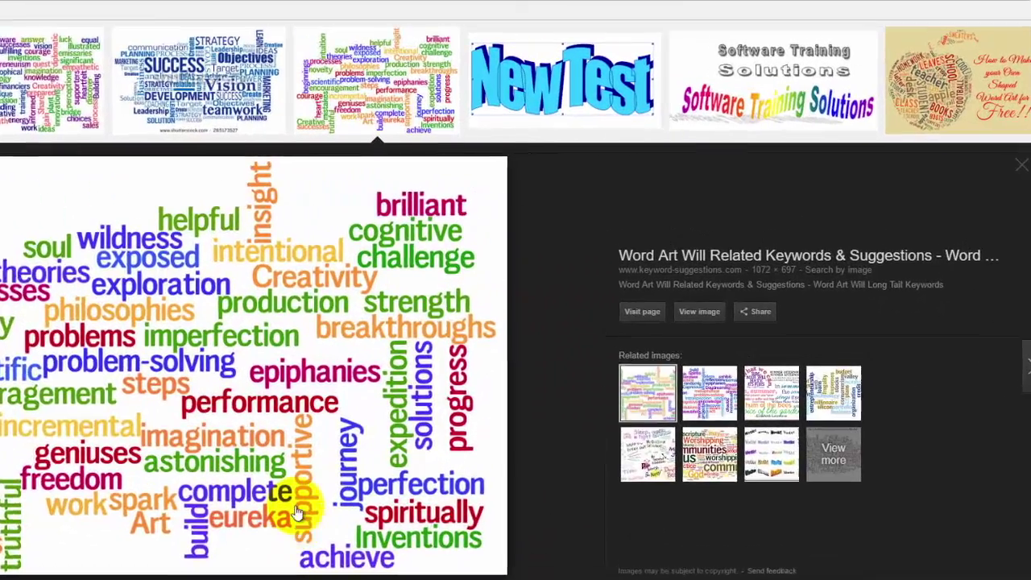
{"action": "left_click", "coordinate": [355, 81]}
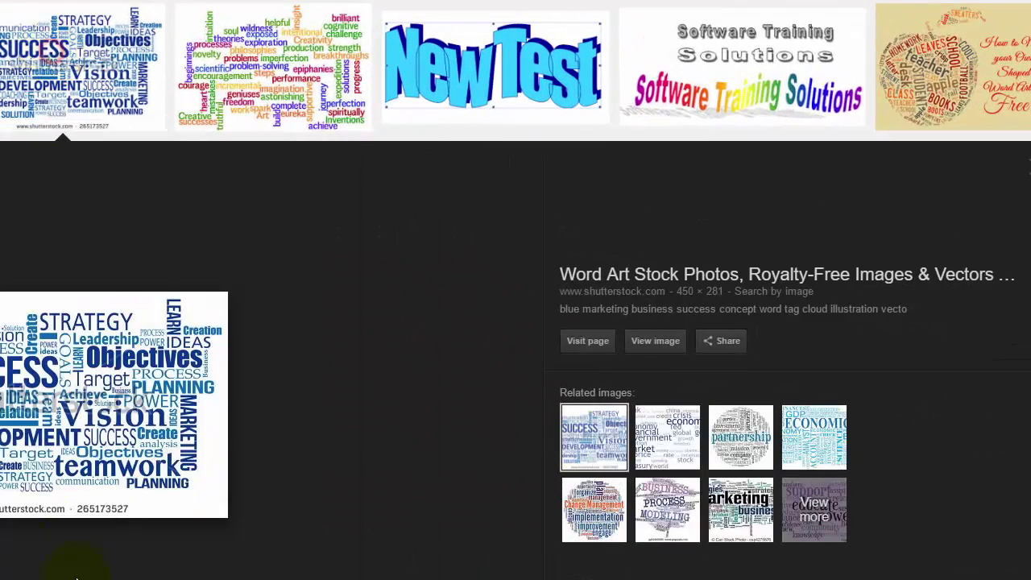
{"action": "key", "text": "Left"}
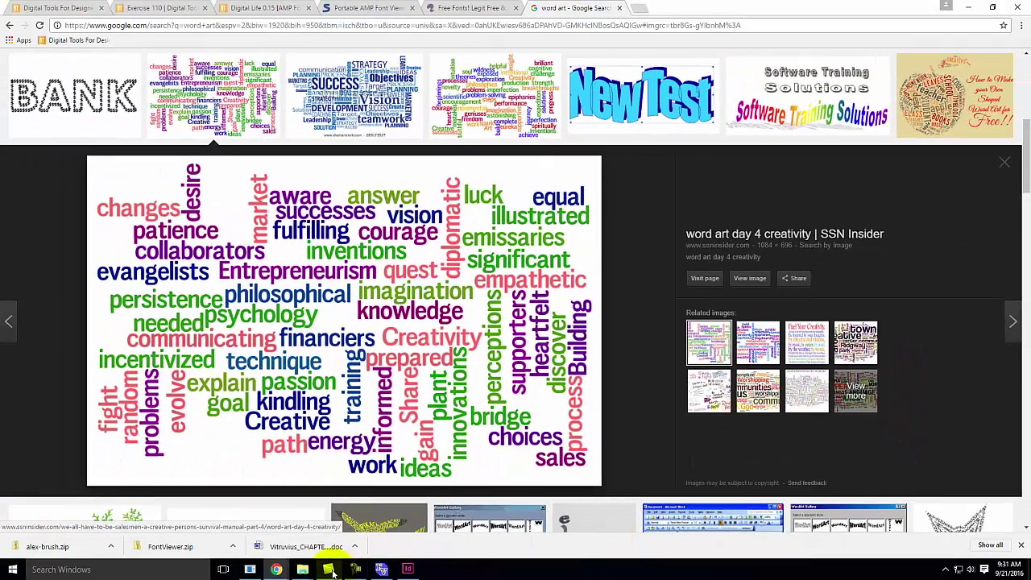
{"action": "left_click", "coordinate": [329, 569]}
{"action": "left_click", "coordinate": [348, 570]}
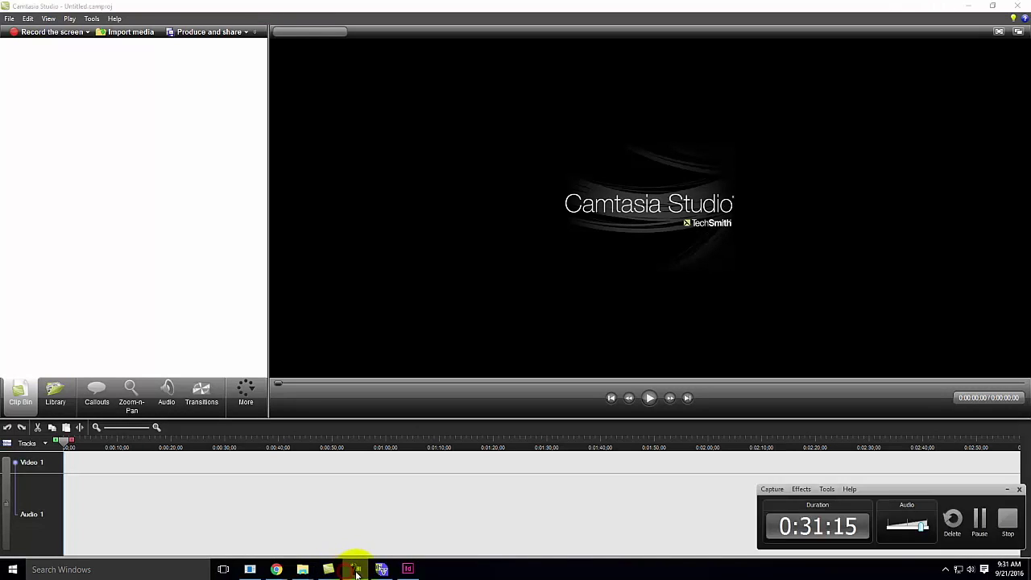